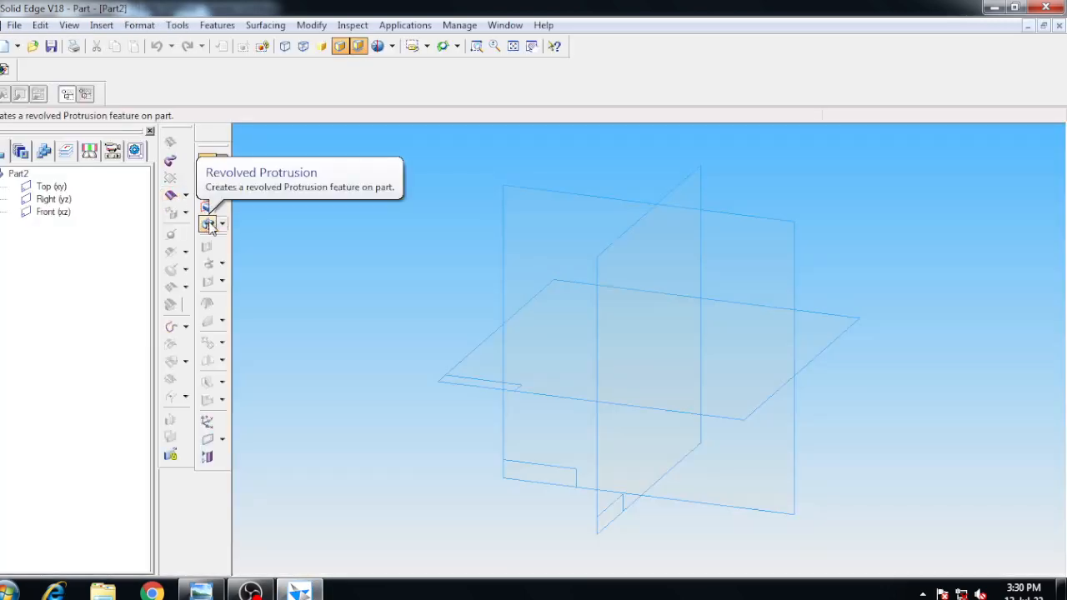
- Start a Revolved Protrusion on the Front (xz) plane and sketch a closed L-shaped profile, about 42 mm wide and 33 mm high, above the horizontal reference line
{"action": "left_click", "coordinate": [208, 225]}
{"action": "left_click", "coordinate": [50, 213]}
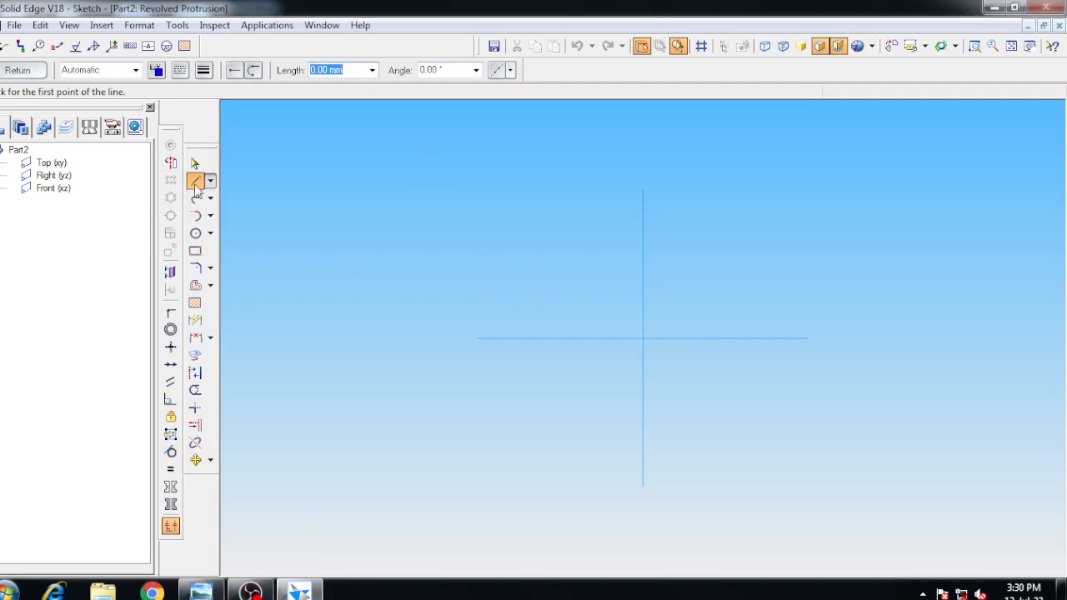
{"action": "left_click", "coordinate": [529, 289]}
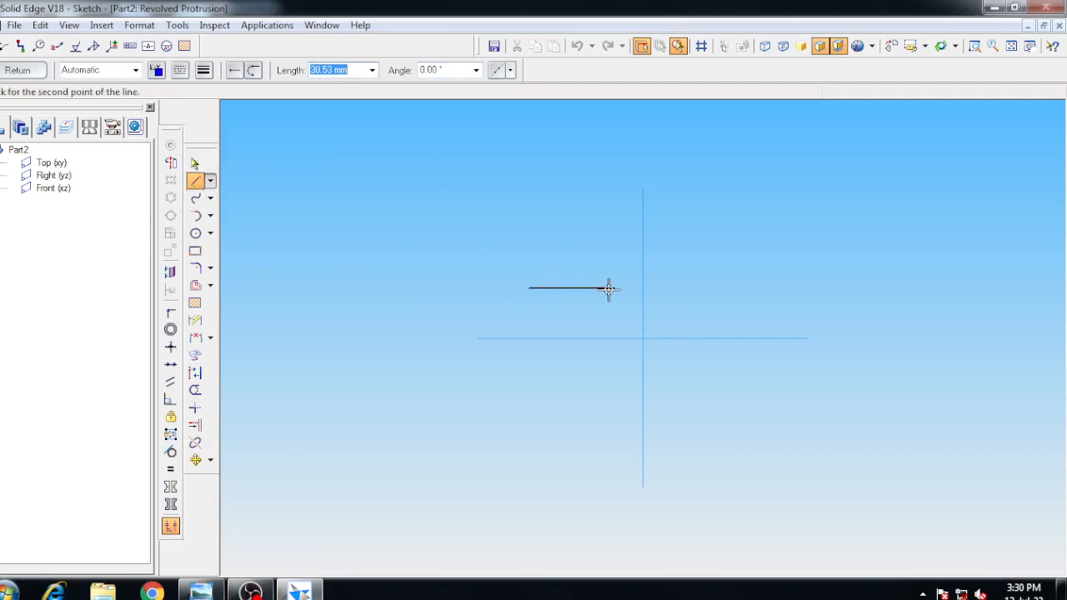
{"action": "left_click", "coordinate": [642, 289]}
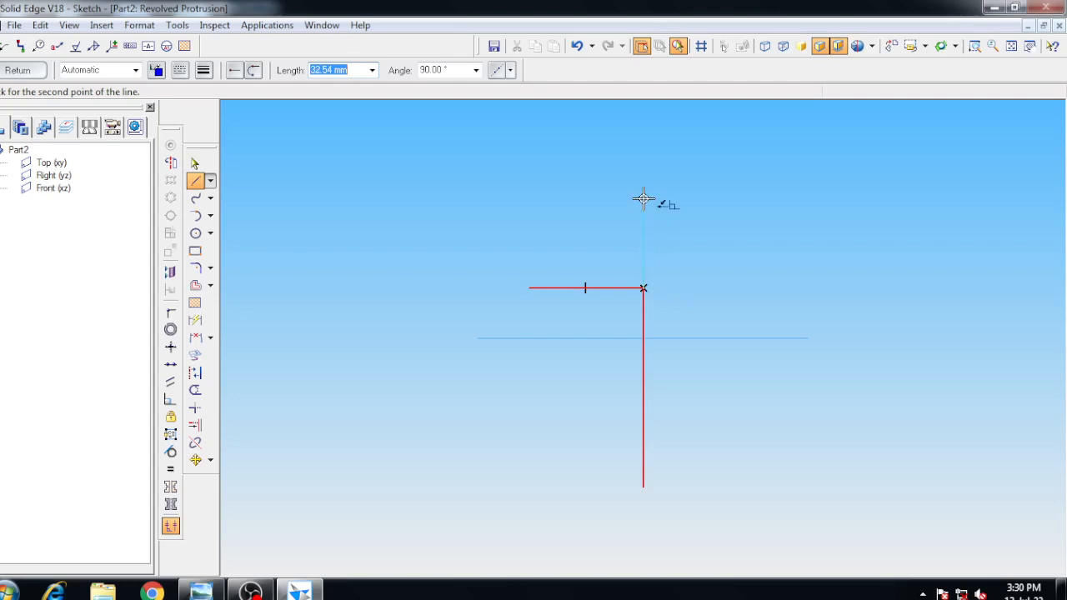
{"action": "left_click", "coordinate": [643, 198]}
{"action": "left_click", "coordinate": [612, 198]}
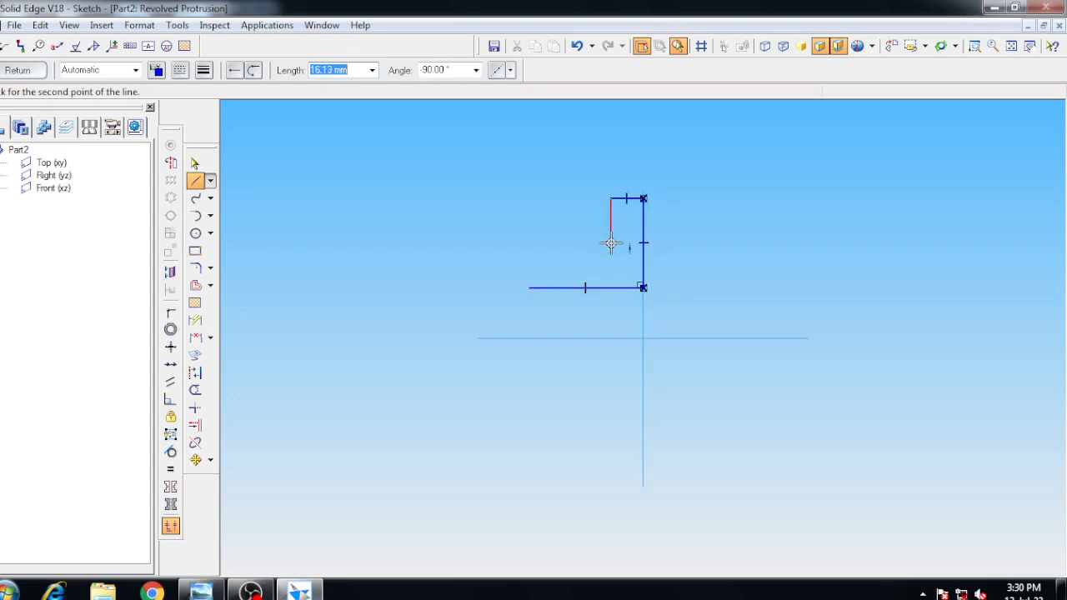
{"action": "left_click", "coordinate": [611, 242]}
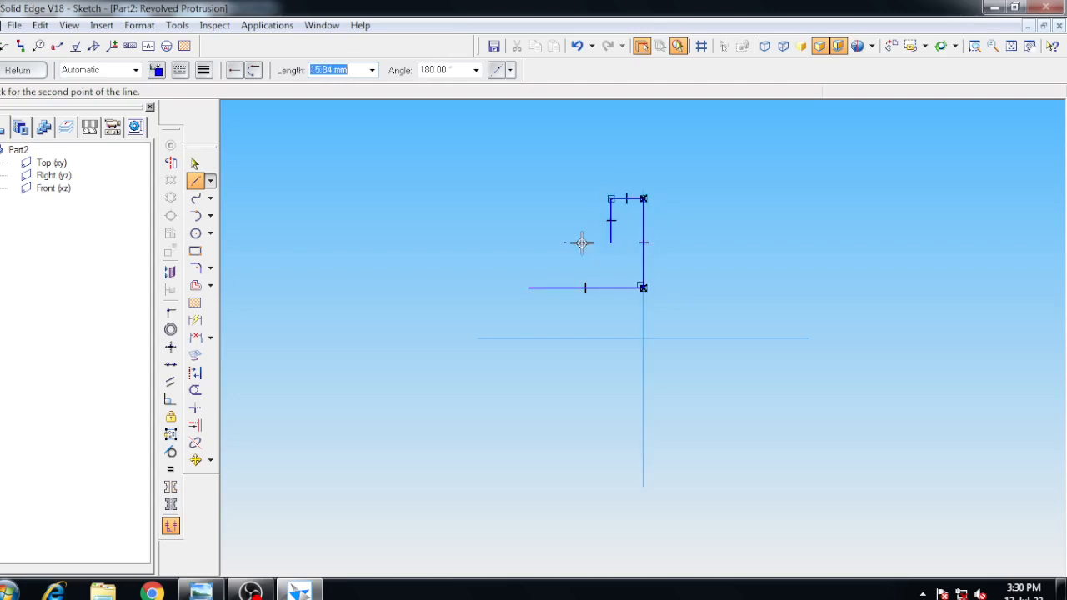
{"action": "left_click", "coordinate": [527, 243]}
{"action": "left_click", "coordinate": [528, 288]}
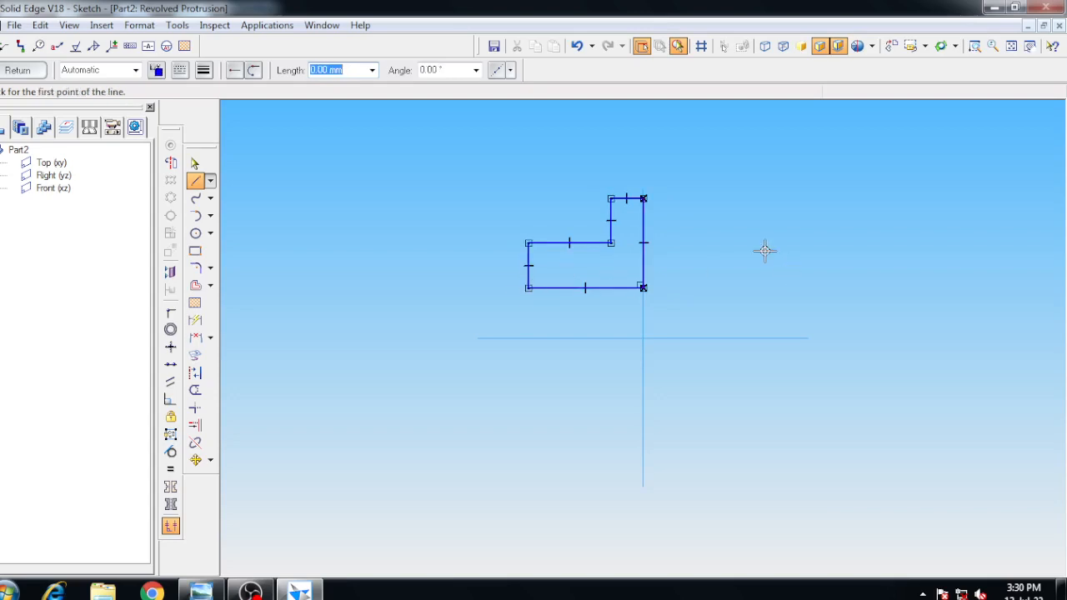
- Dimension the profile's uppermost edge from the horizontal reference line and set the distance to 95 mm
{"action": "left_click", "coordinate": [196, 321]}
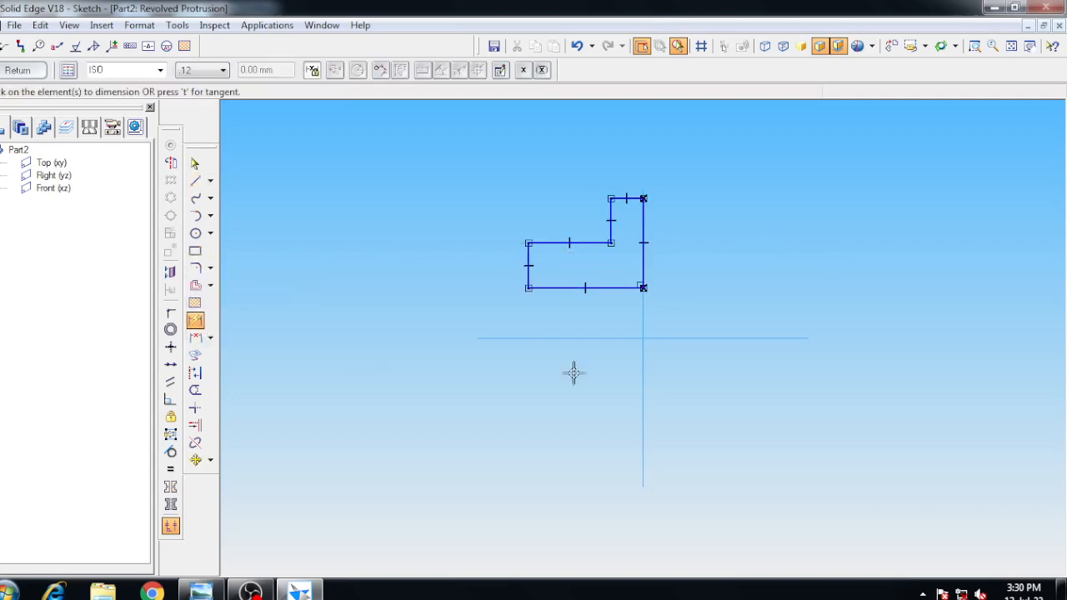
{"action": "left_click", "coordinate": [655, 337]}
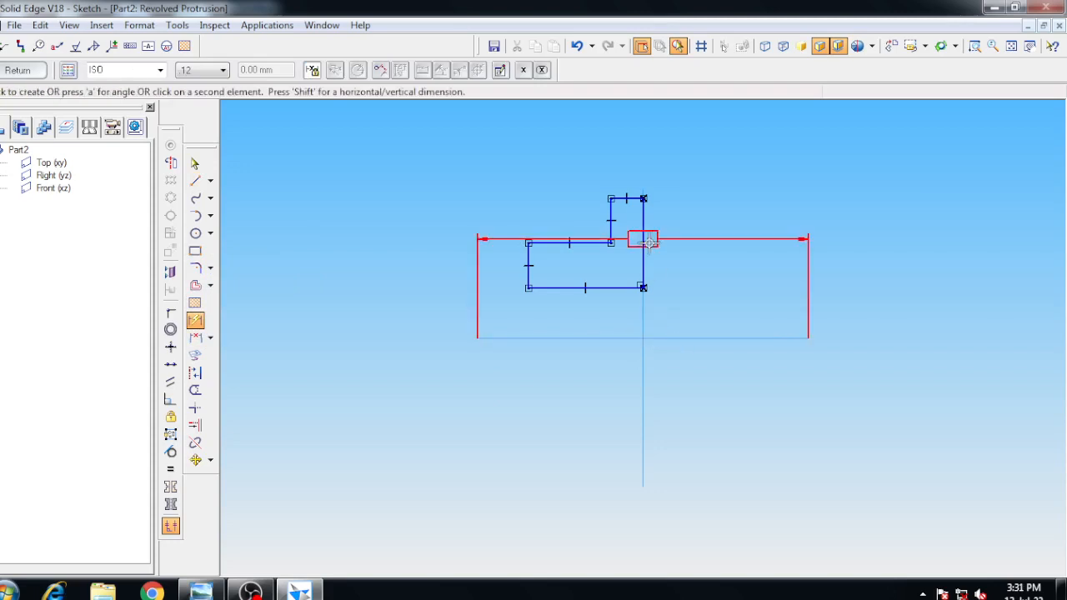
{"action": "left_click", "coordinate": [673, 198]}
{"action": "left_click", "coordinate": [833, 205]}
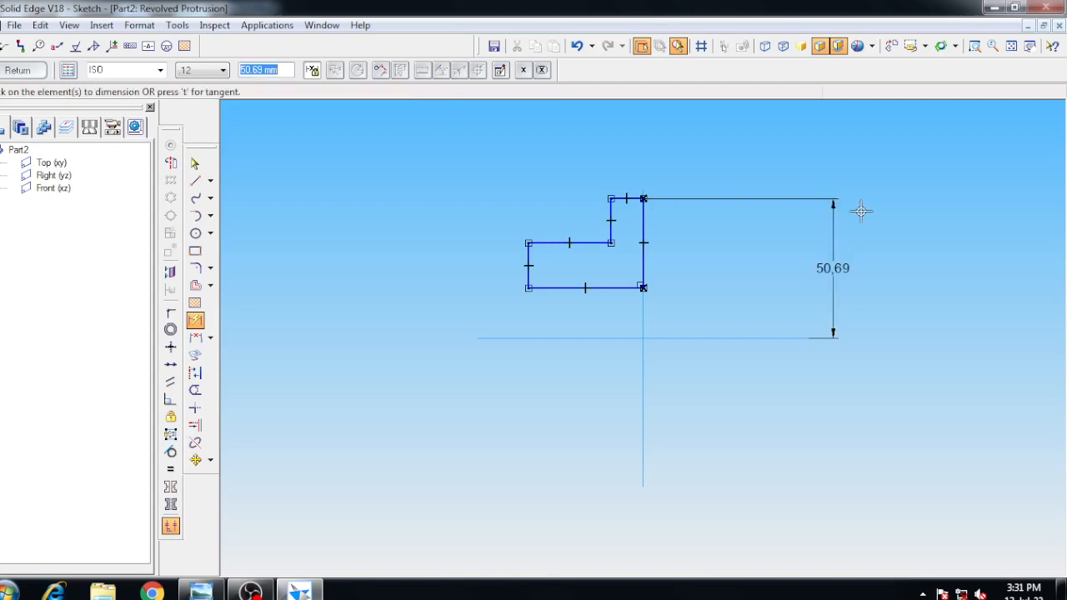
{"action": "type", "text": "95"}
{"action": "key", "text": "Return"}
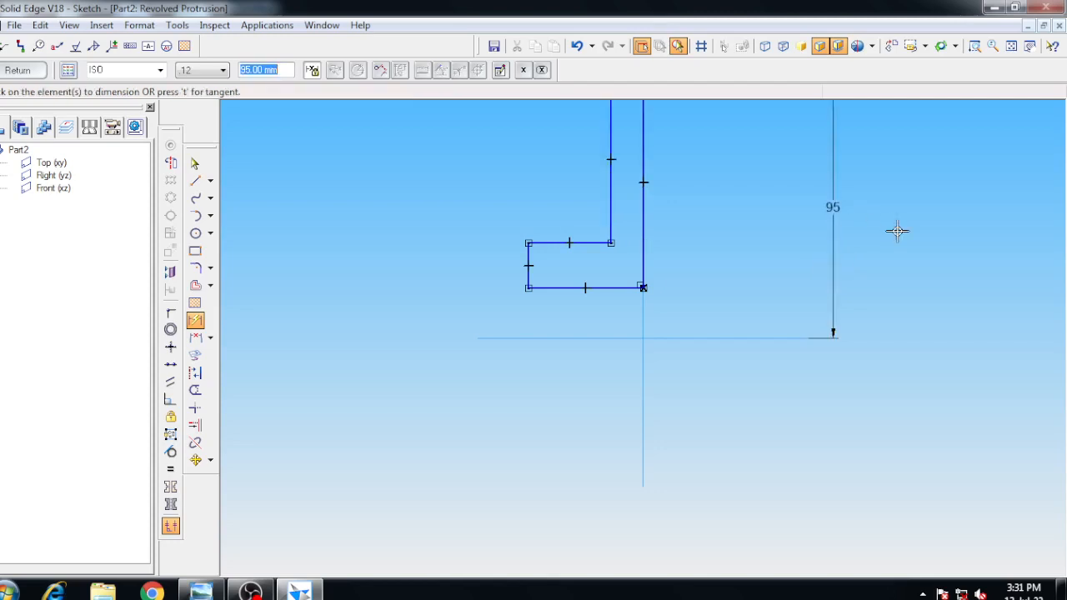
- Dimension the hub's upper edge from the horizontal reference line and set the distance to 45 mm
{"action": "left_click", "coordinate": [551, 335]}
{"action": "left_click", "coordinate": [538, 243]}
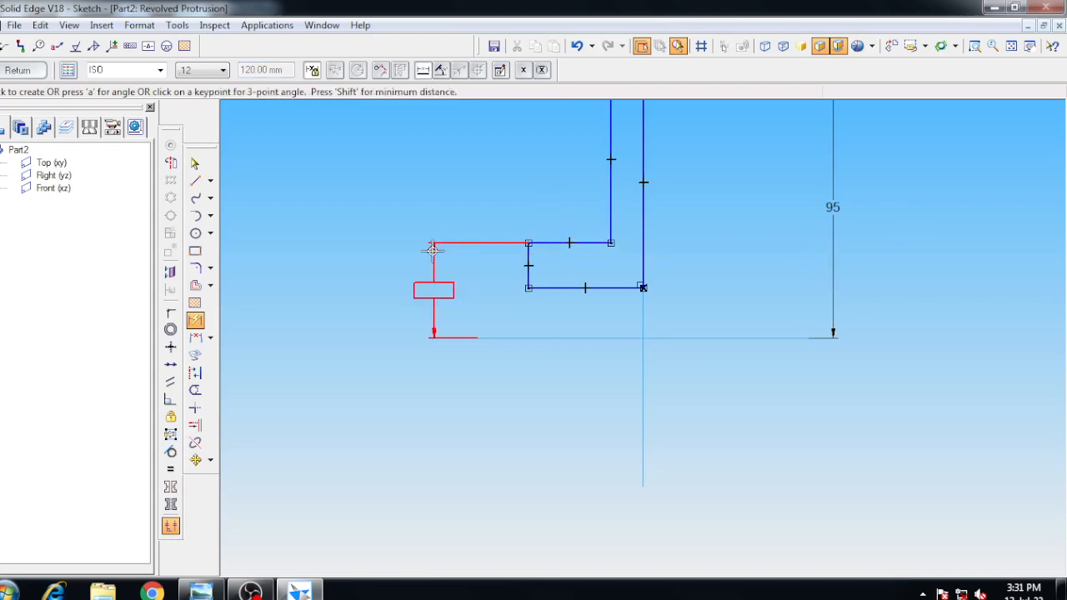
{"action": "left_click", "coordinate": [409, 255]}
{"action": "type", "text": "45"}
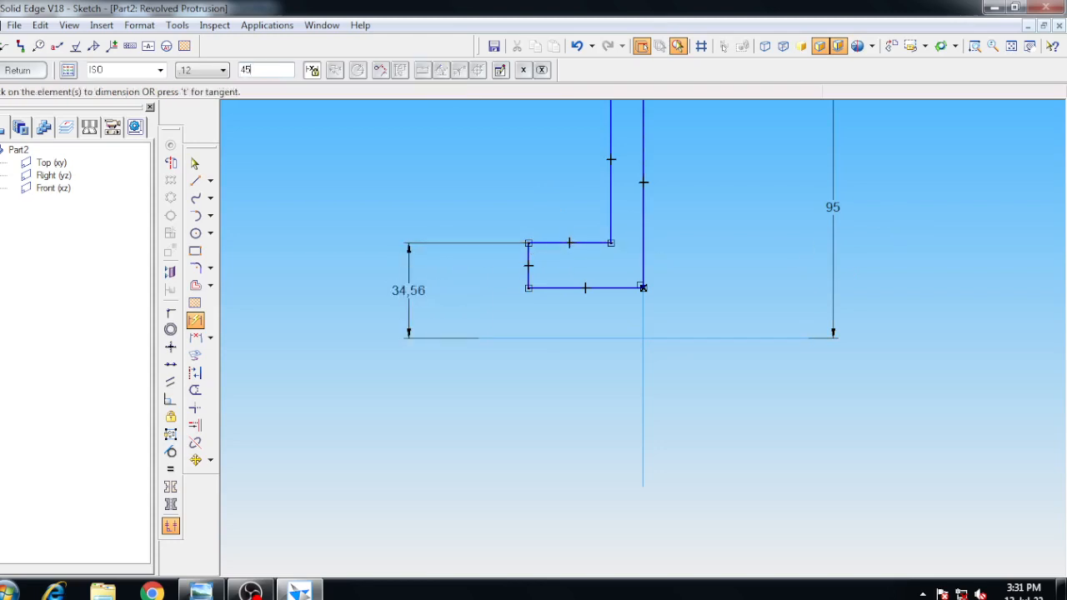
{"action": "key", "text": "Return"}
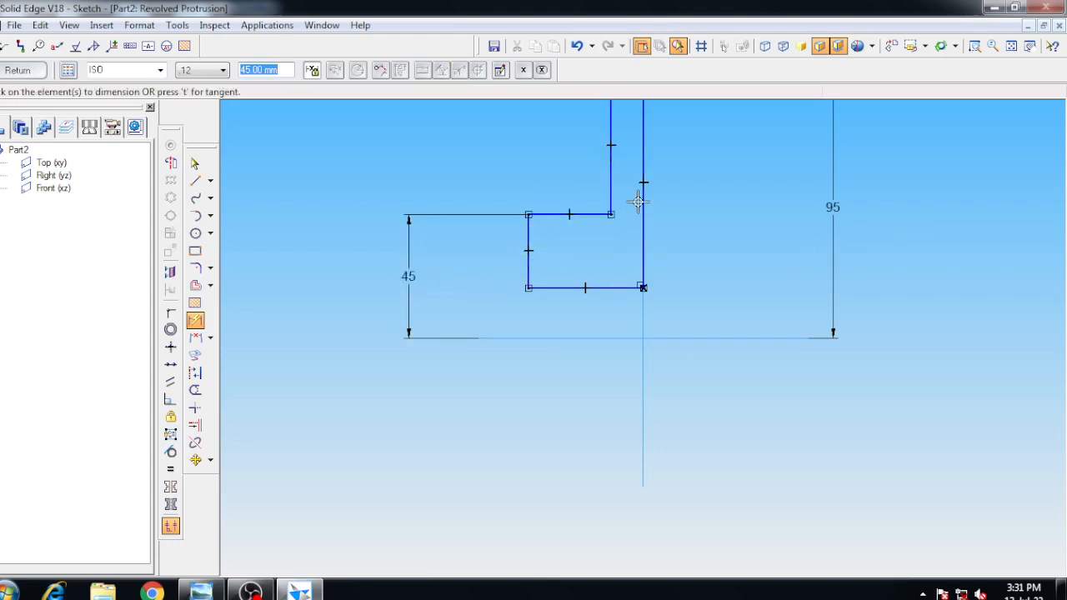
- Dimension the profile's lower edge from the horizontal reference line and set the distance to 22.5 mm
{"action": "left_click", "coordinate": [626, 338]}
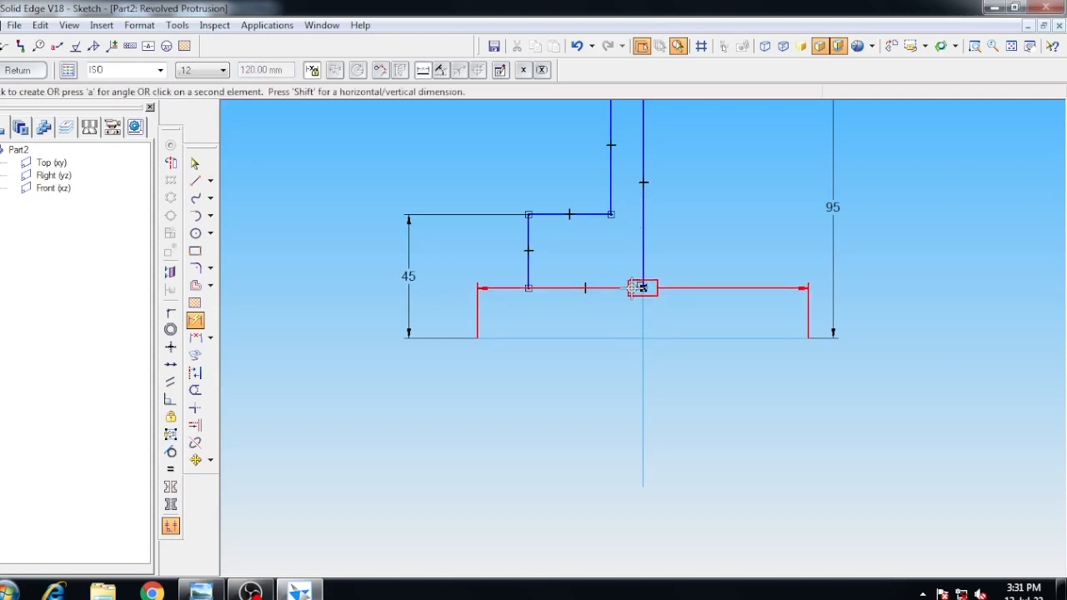
{"action": "left_click", "coordinate": [642, 287]}
{"action": "left_click", "coordinate": [738, 284]}
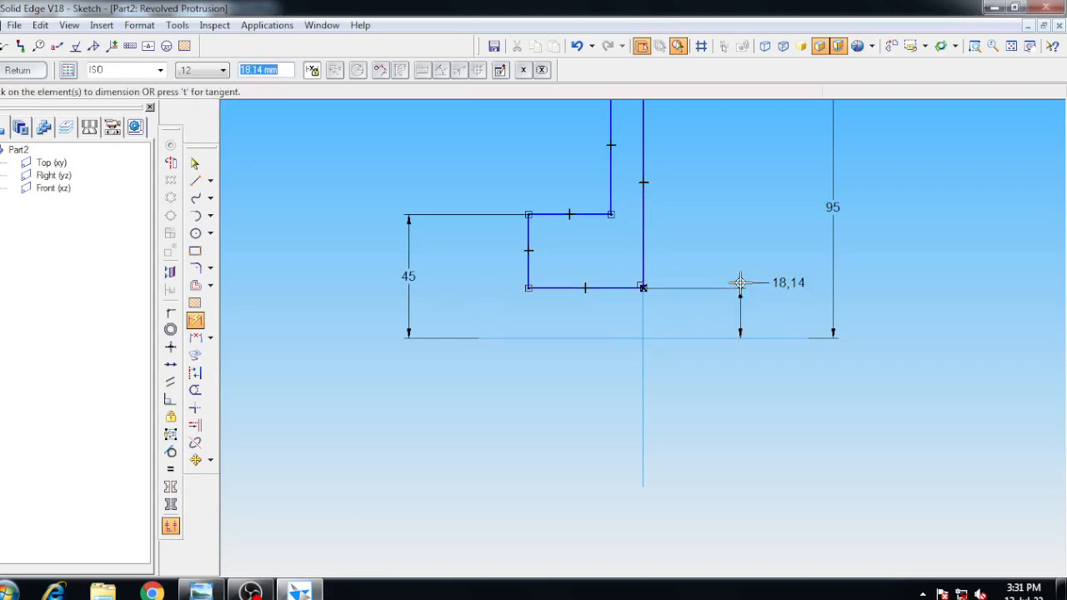
{"action": "type", "text": "22.5"}
{"action": "key", "text": "Return"}
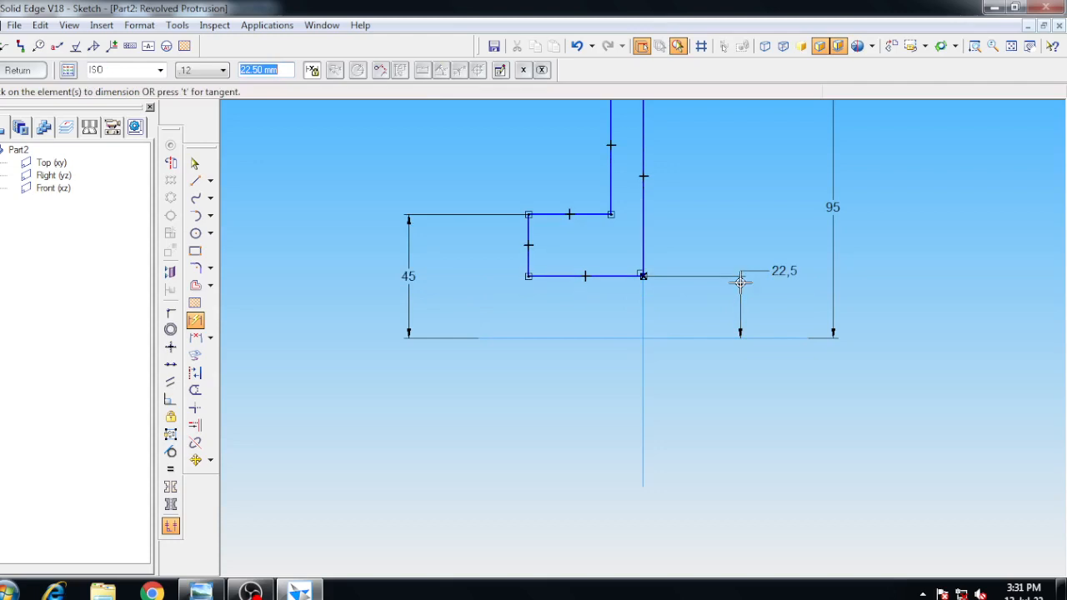
{"action": "left_click", "coordinate": [1012, 46]}
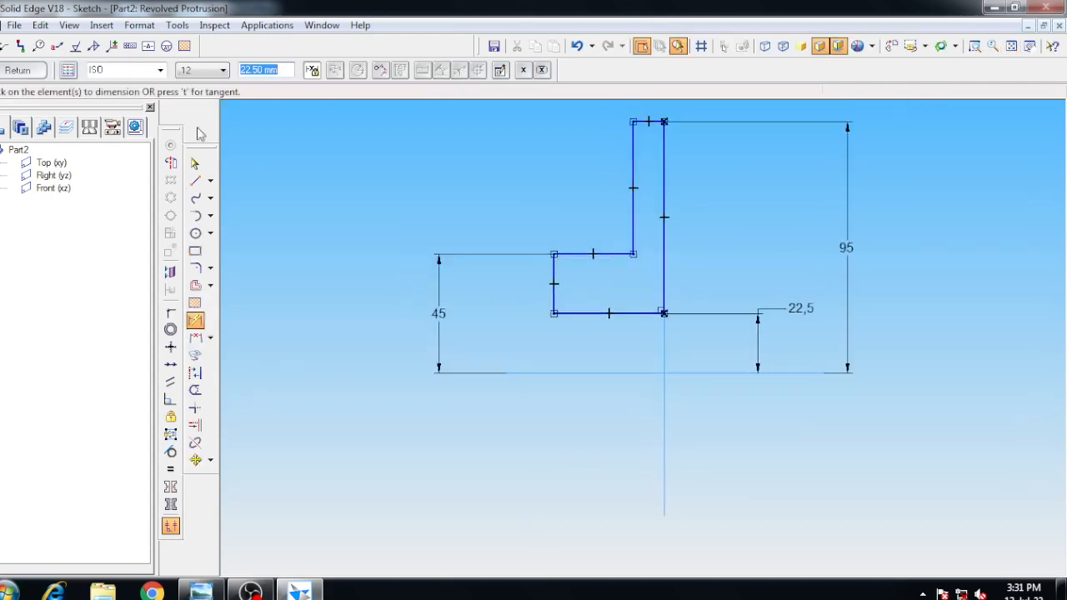
- Dimension the profile's overall horizontal length between its two outer vertical edges and set it to 75 mm
{"action": "left_click", "coordinate": [194, 322]}
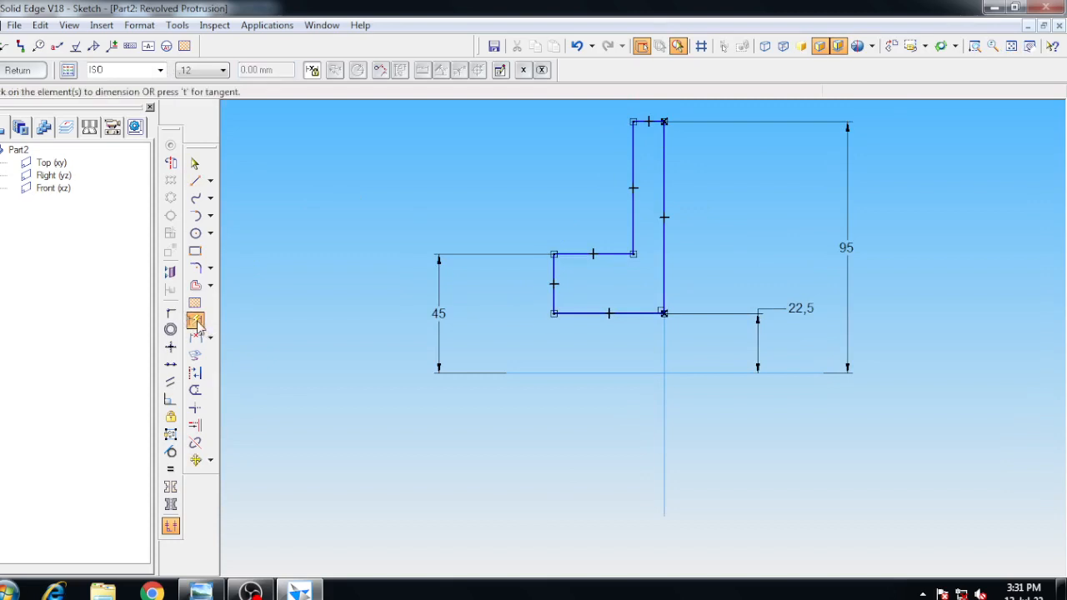
{"action": "left_click", "coordinate": [664, 260]}
{"action": "left_click", "coordinate": [556, 296]}
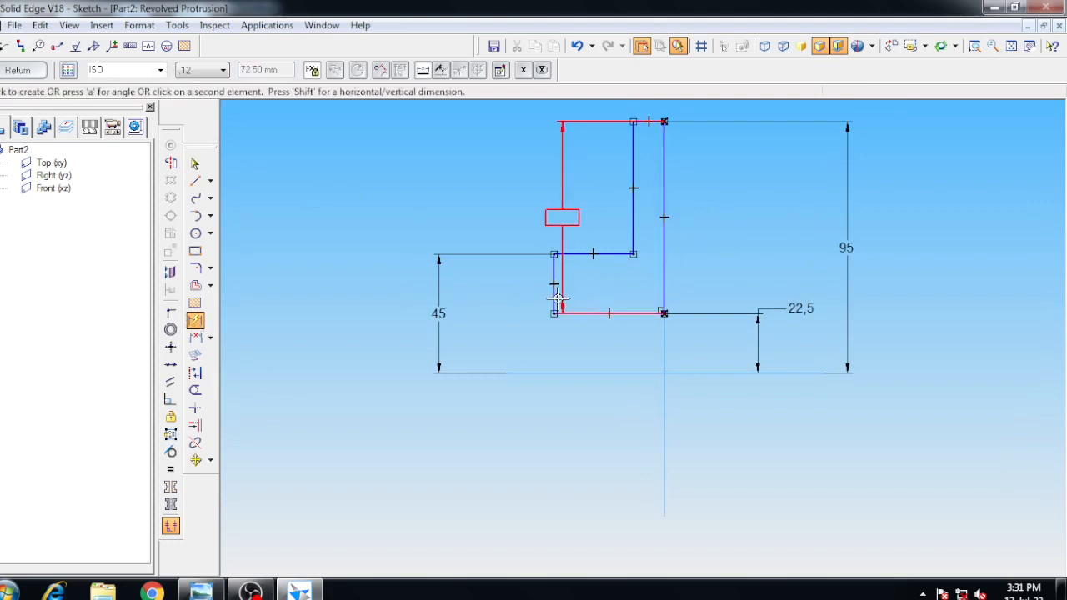
{"action": "left_click", "coordinate": [559, 434]}
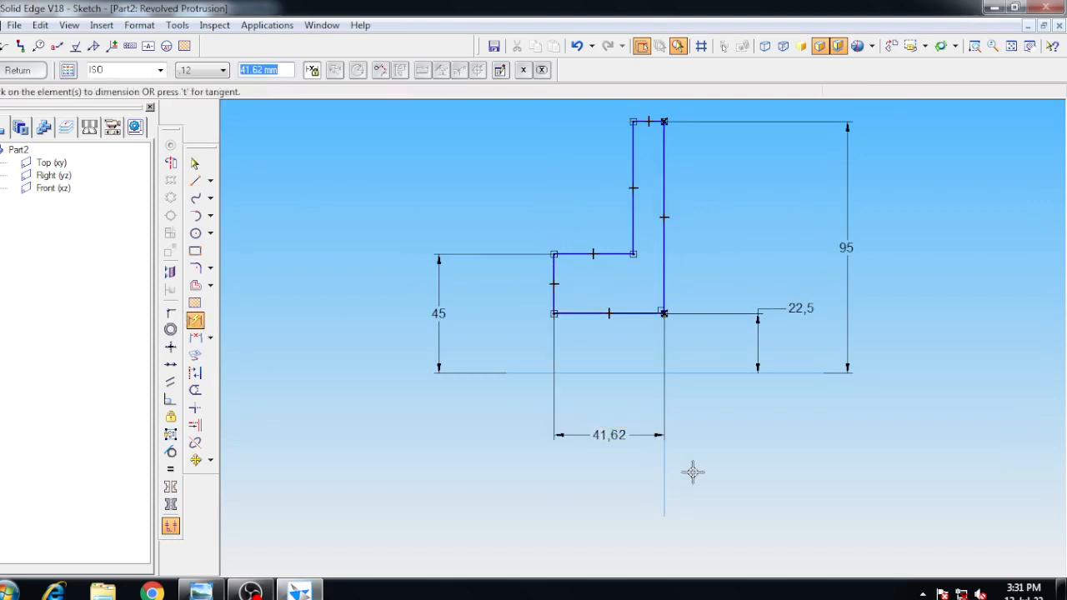
{"action": "type", "text": "75"}
{"action": "key", "text": "Return"}
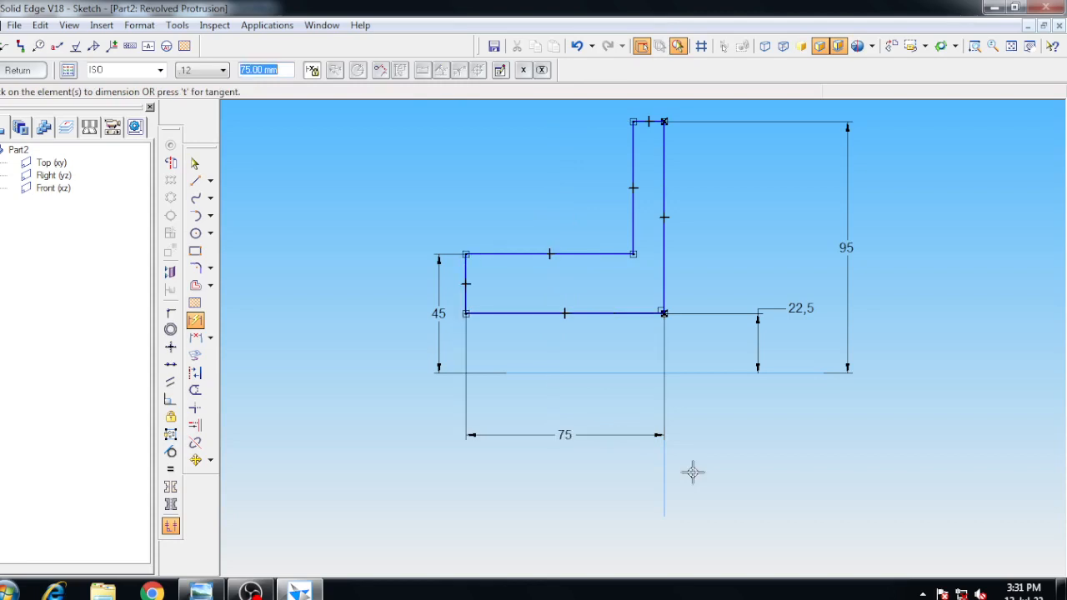
- Dimension the flange thickness between the two tall vertical edges and set it to 20 mm
{"action": "left_click", "coordinate": [664, 210]}
{"action": "left_click", "coordinate": [632, 215]}
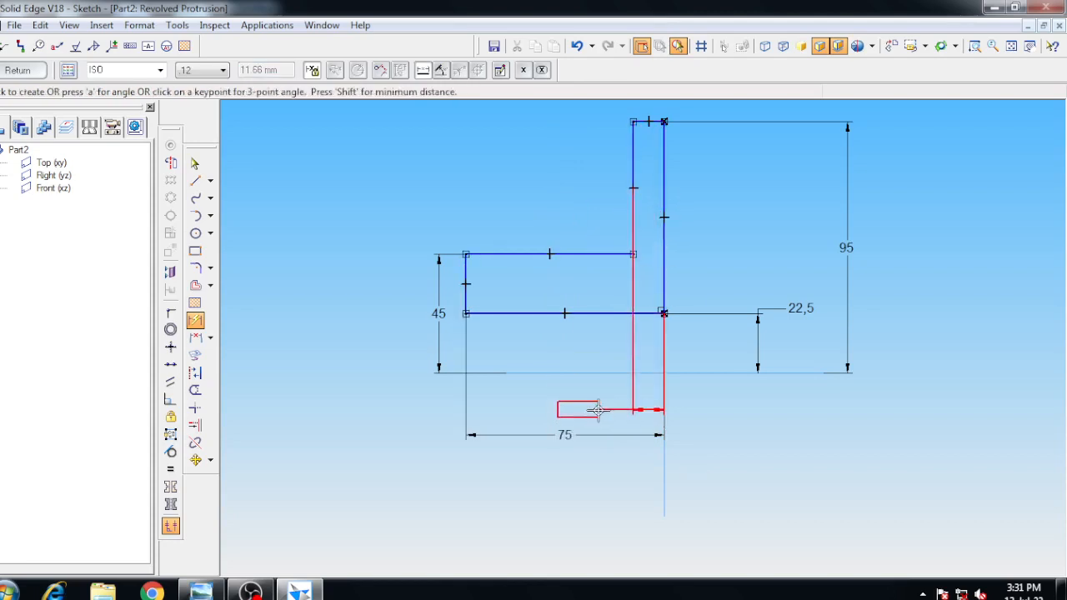
{"action": "left_click", "coordinate": [598, 408]}
{"action": "type", "text": "20"}
{"action": "key", "text": "Return"}
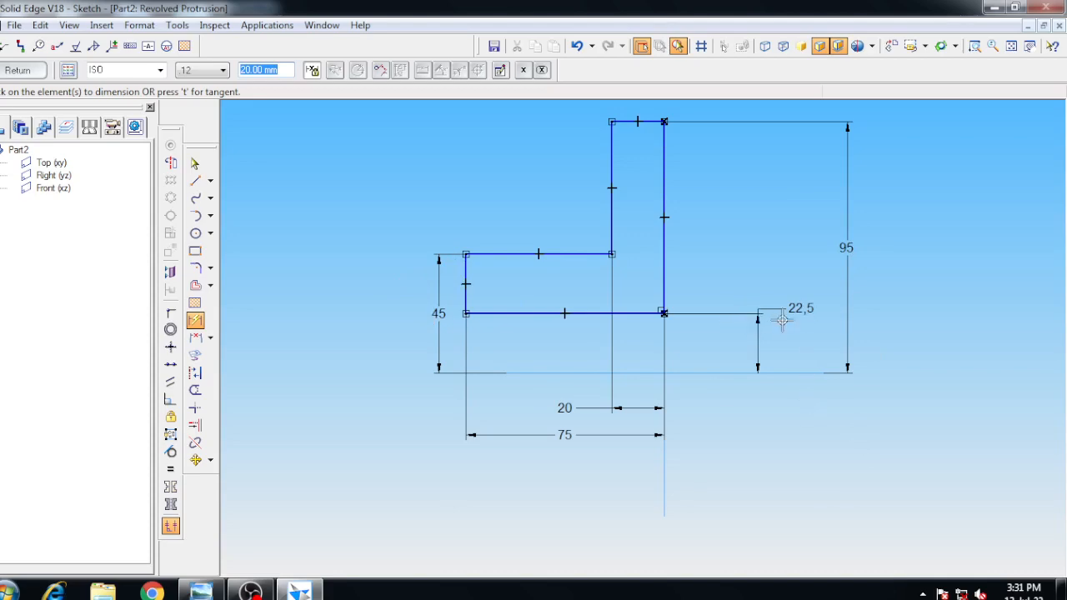
- Switch to the reference drawing in Windows Photo Viewer and examine the flange's dimensions, bore, keyway and bolt-hole details
{"action": "left_click", "coordinate": [200, 592]}
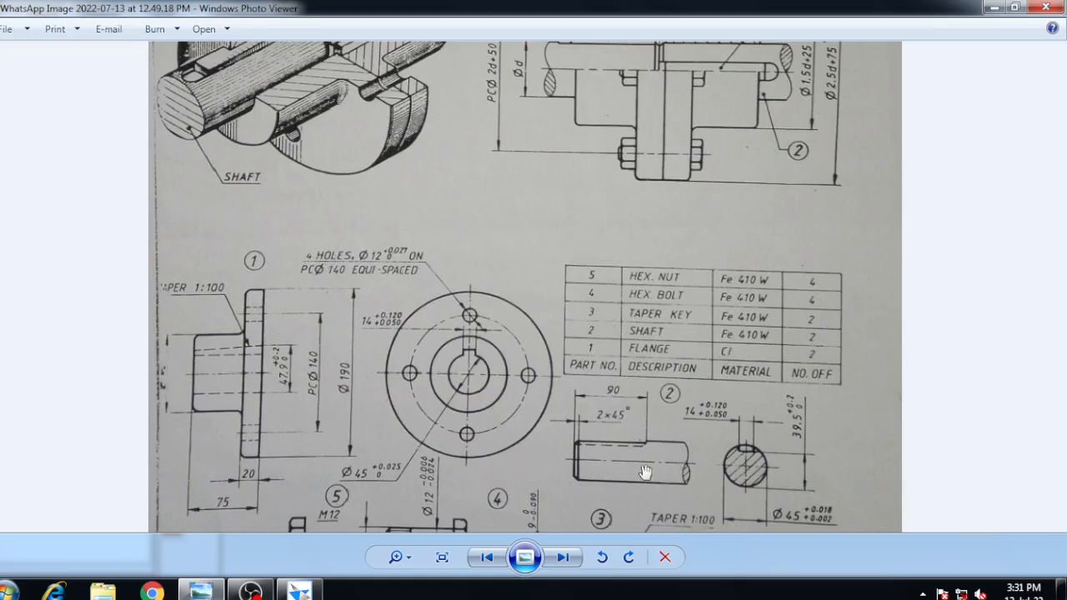
{"action": "scroll", "coordinate": [620, 362], "scroll_direction": "down", "scroll_amount": 2}
{"action": "scroll", "coordinate": [428, 317], "scroll_direction": "up", "scroll_amount": 2}
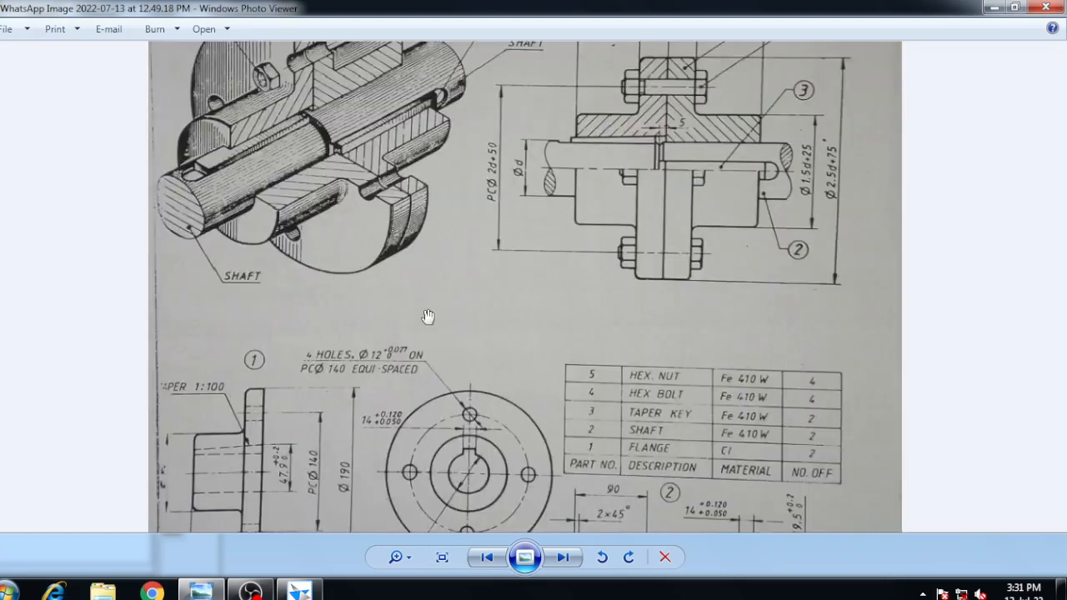
{"action": "scroll", "coordinate": [428, 317], "scroll_direction": "up", "scroll_amount": 1}
{"action": "scroll", "coordinate": [403, 405], "scroll_direction": "down", "scroll_amount": 3}
{"action": "mouse_move", "coordinate": [359, 467]}
{"action": "left_mouse_down"}
{"action": "mouse_move", "coordinate": [400, 409]}
{"action": "mouse_move", "coordinate": [493, 325]}
{"action": "left_mouse_up"}
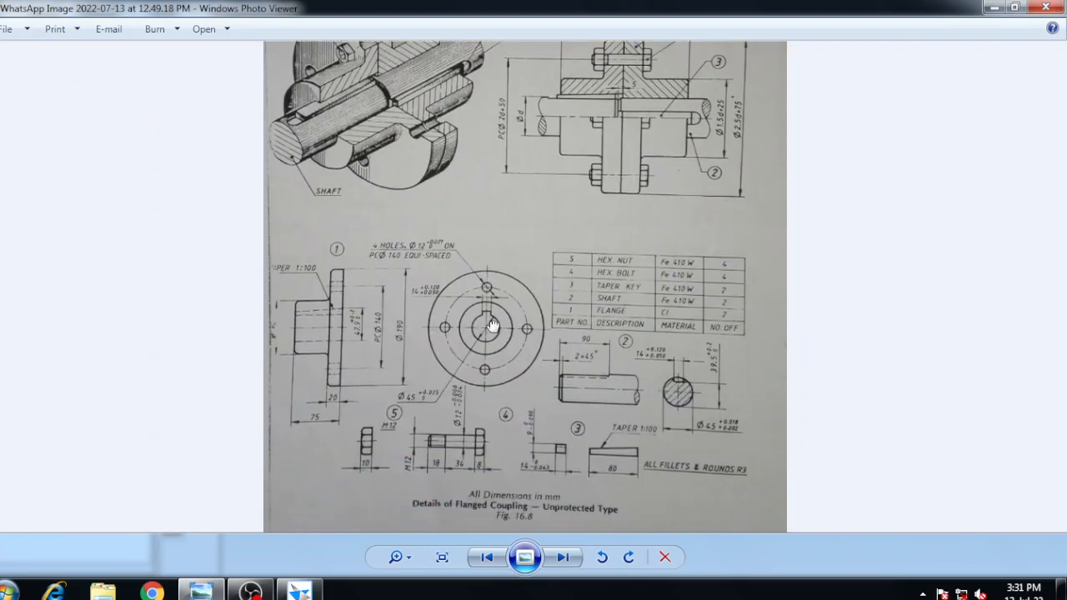
{"action": "scroll", "coordinate": [346, 339], "scroll_direction": "up", "scroll_amount": 2}
{"action": "scroll", "coordinate": [250, 334], "scroll_direction": "down", "scroll_amount": 1}
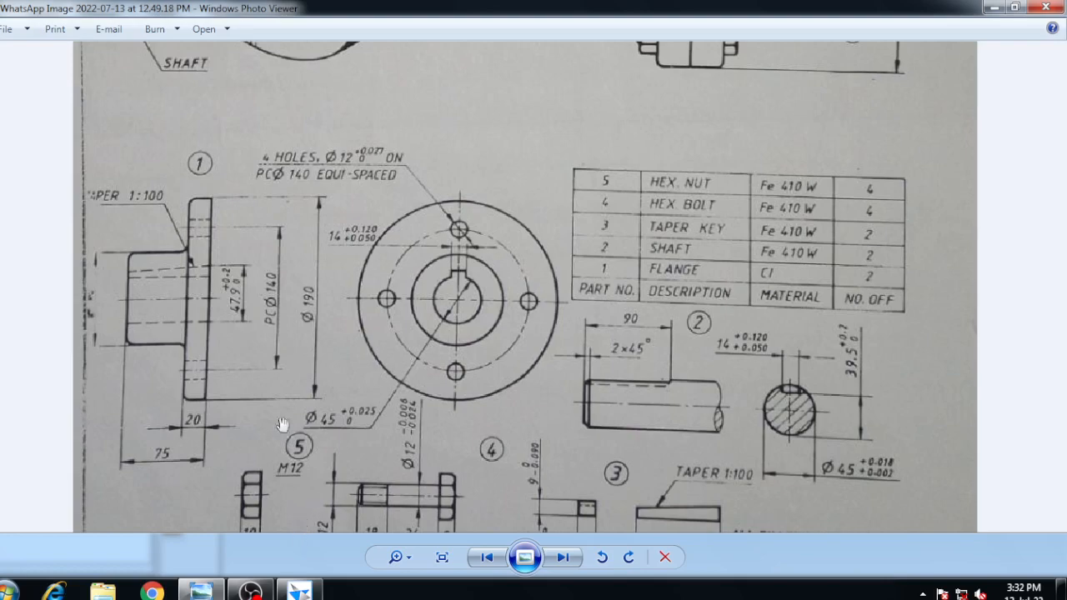
- Return to Solid Edge, set the horizontal reference line as the axis of revolution and finish the profile sketch
{"action": "left_click", "coordinate": [298, 590]}
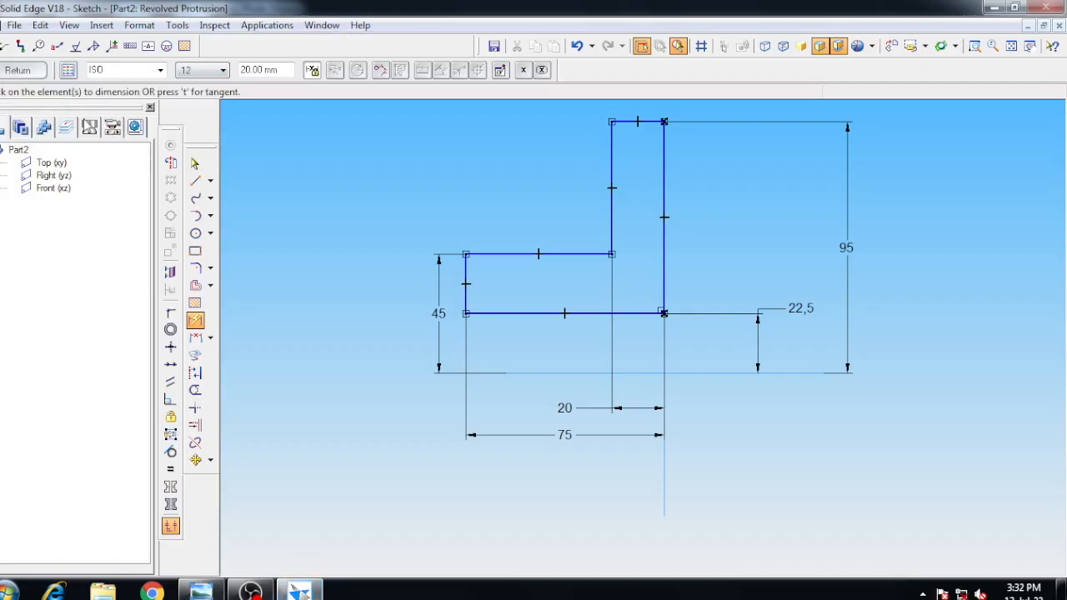
{"action": "left_click", "coordinate": [170, 163]}
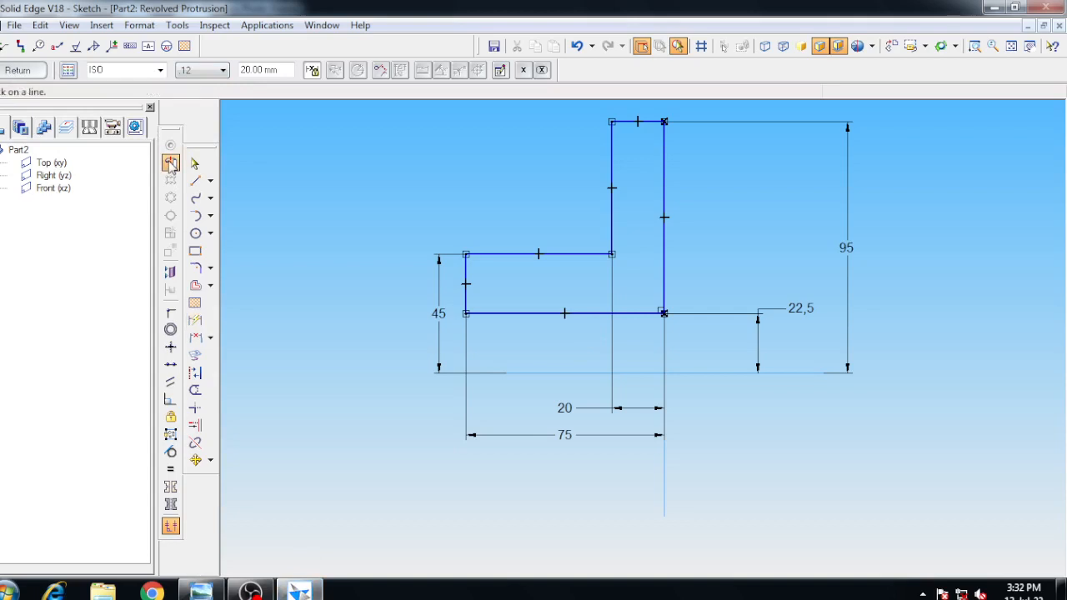
{"action": "left_click", "coordinate": [600, 374]}
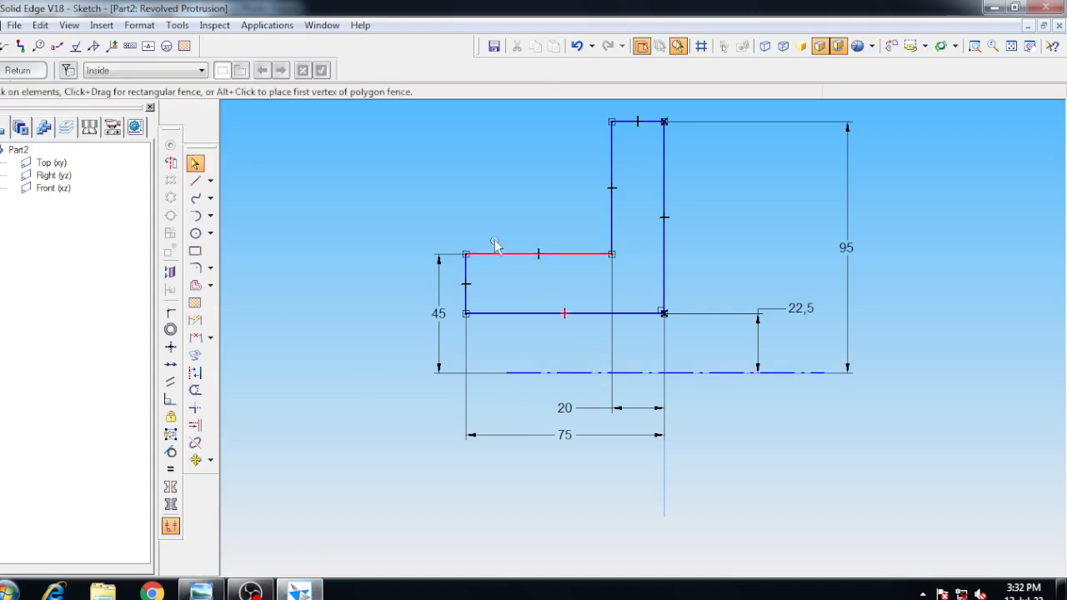
{"action": "left_click", "coordinate": [24, 73]}
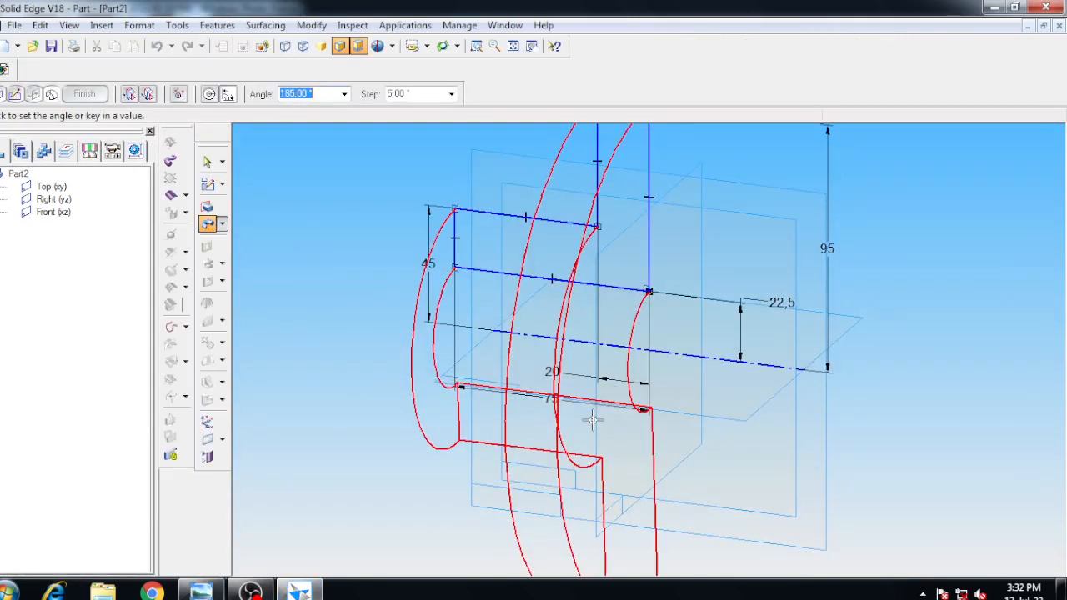
- Revolve the L-shaped profile through 360° about the axis and finish the flange's revolved protrusion
{"action": "type", "text": "35"}
{"action": "key", "text": "Return"}
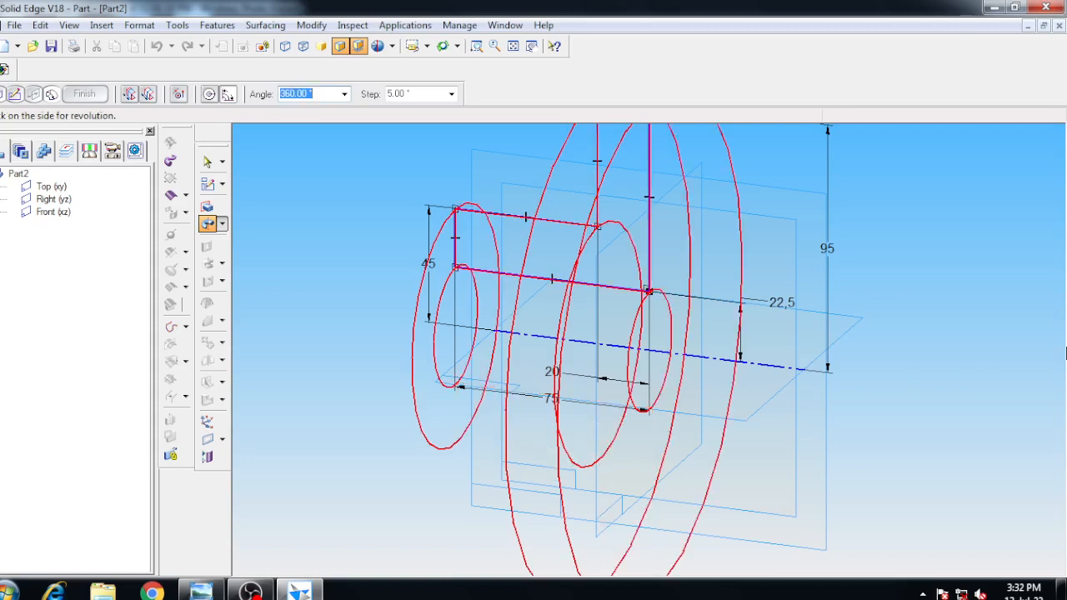
{"action": "left_click", "coordinate": [989, 362]}
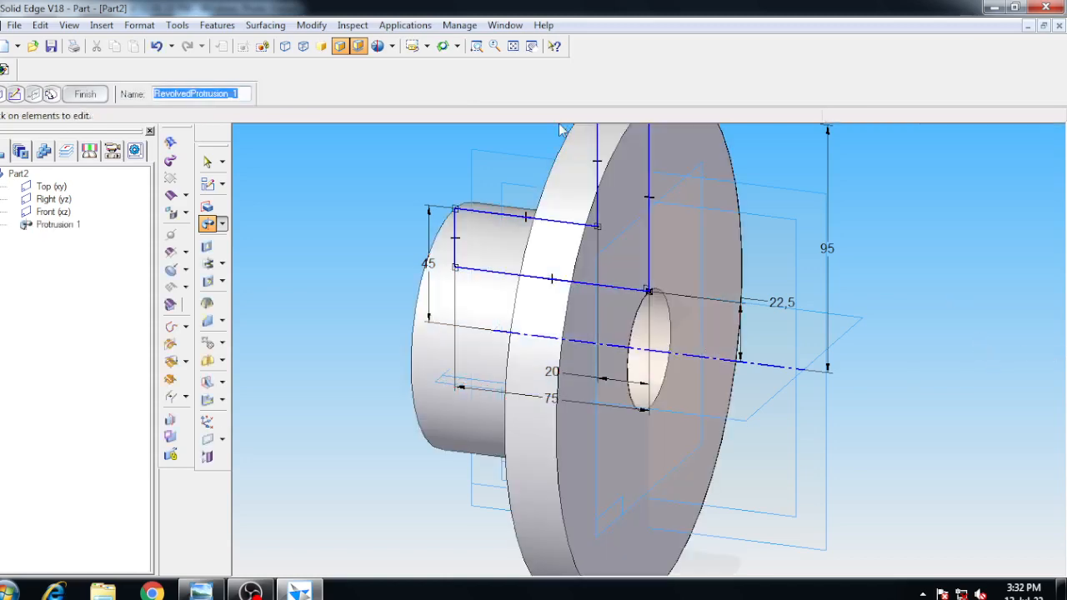
{"action": "left_click", "coordinate": [513, 46]}
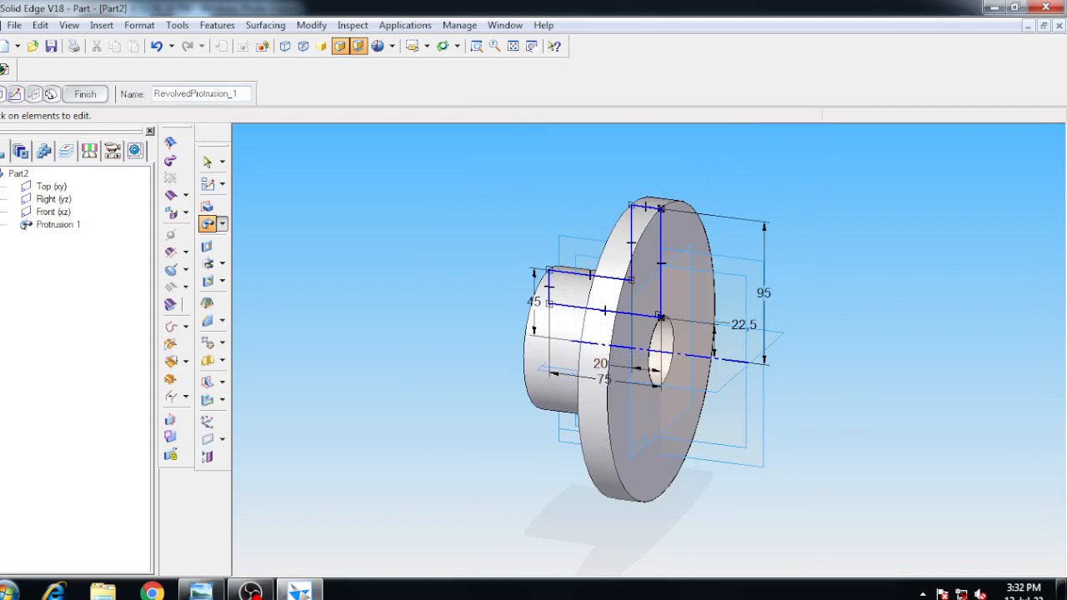
{"action": "left_click", "coordinate": [97, 94]}
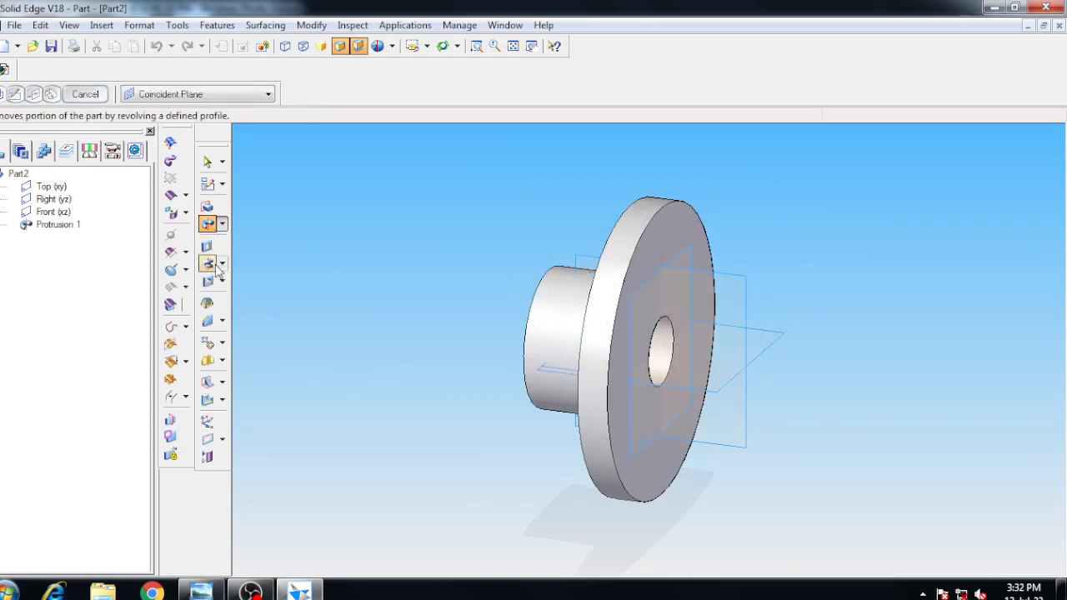
- Round the hub's end edge, the hub-to-flange junction edge and the flange's hub-side outer edge with a 5 mm radius
{"action": "left_click", "coordinate": [442, 46]}
{"action": "left_click_drag", "start_coordinate": [408, 327], "coordinate": [467, 275]}
{"action": "left_click", "coordinate": [222, 323]}
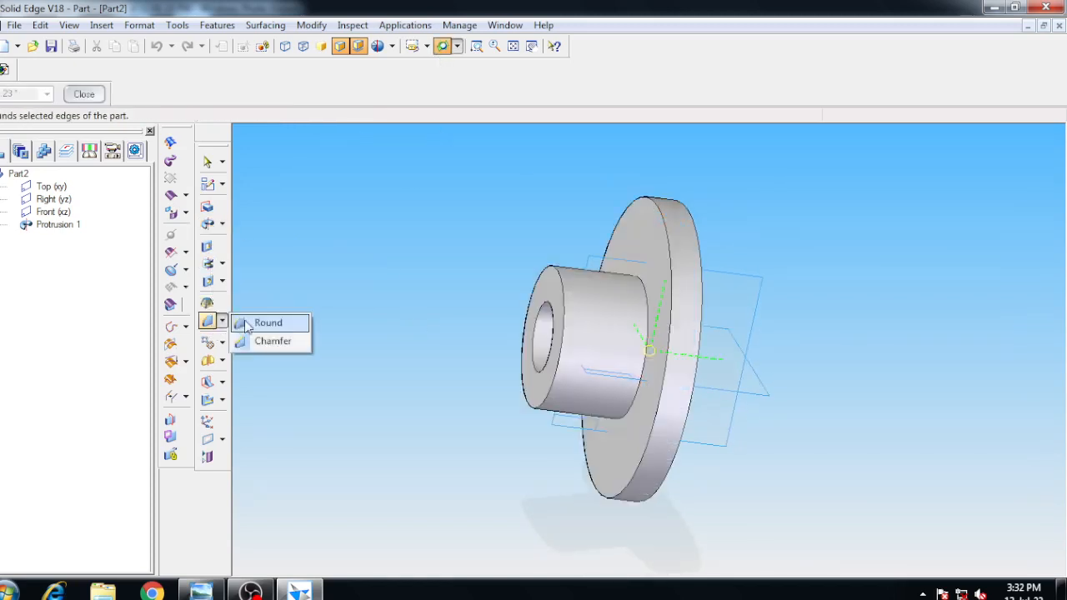
{"action": "left_click", "coordinate": [257, 322]}
{"action": "left_click", "coordinate": [645, 326]}
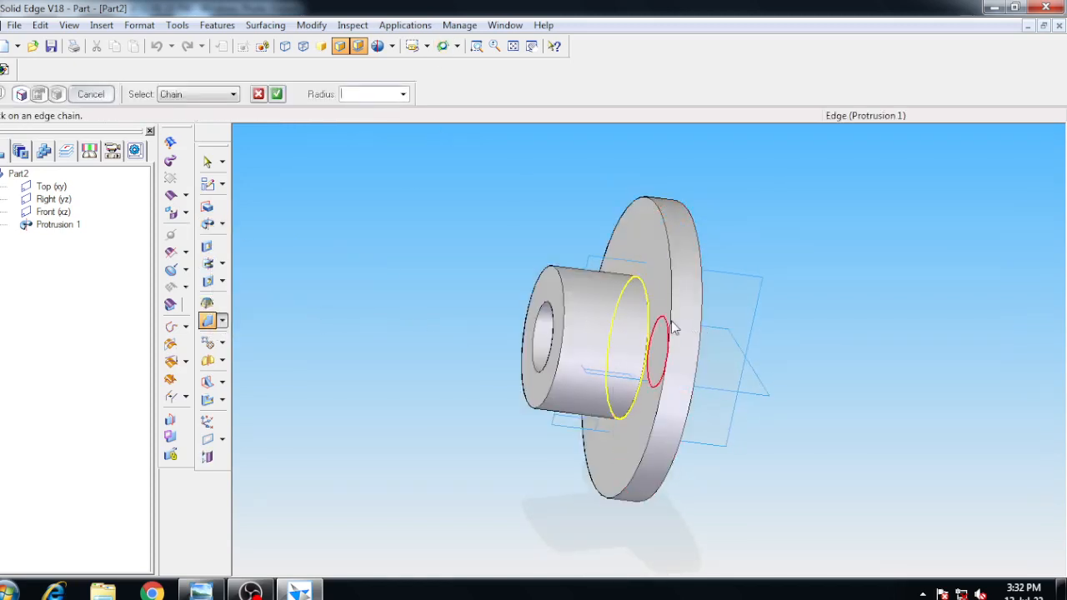
{"action": "left_click", "coordinate": [674, 324]}
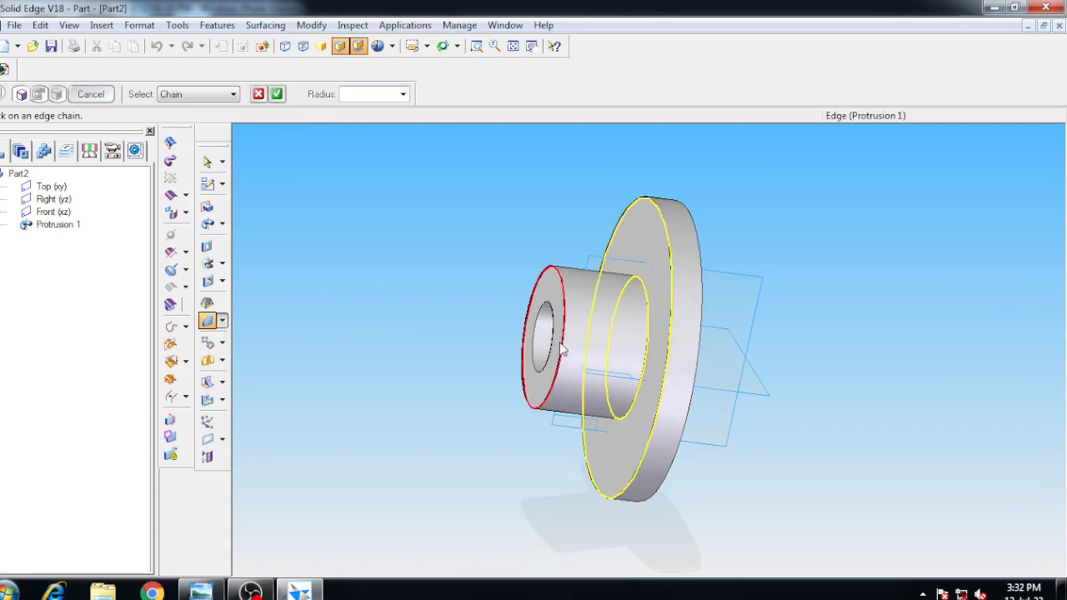
{"action": "left_click", "coordinate": [527, 302]}
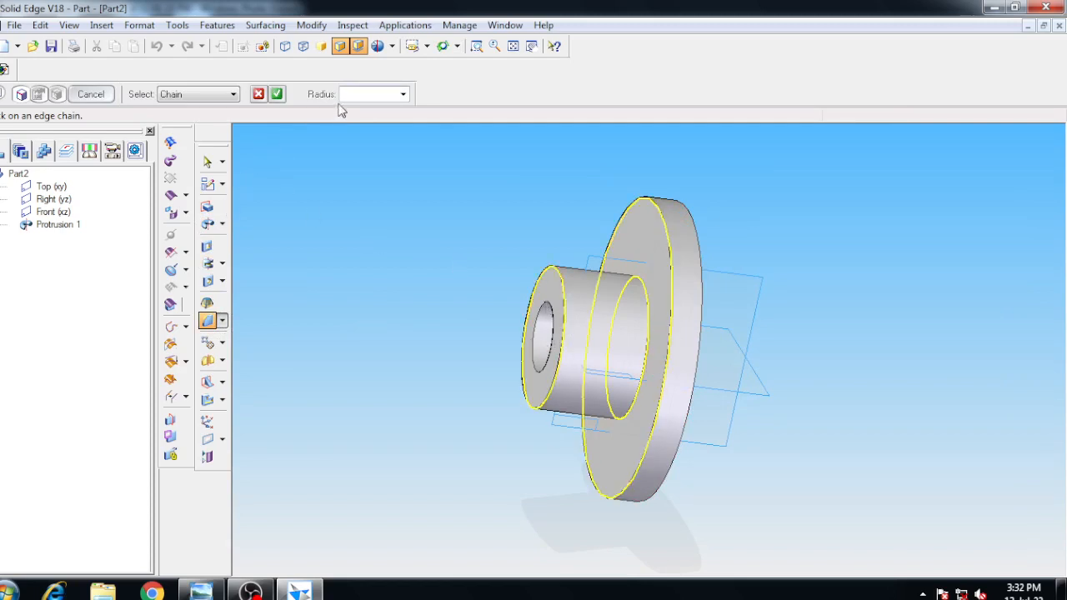
{"action": "left_click", "coordinate": [278, 94]}
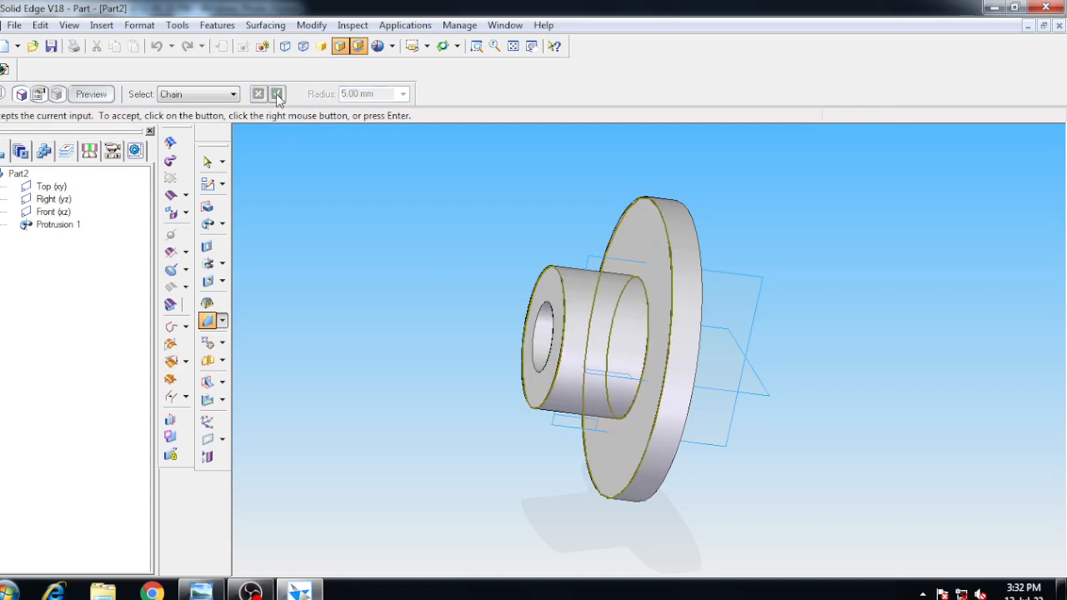
{"action": "left_click", "coordinate": [92, 94]}
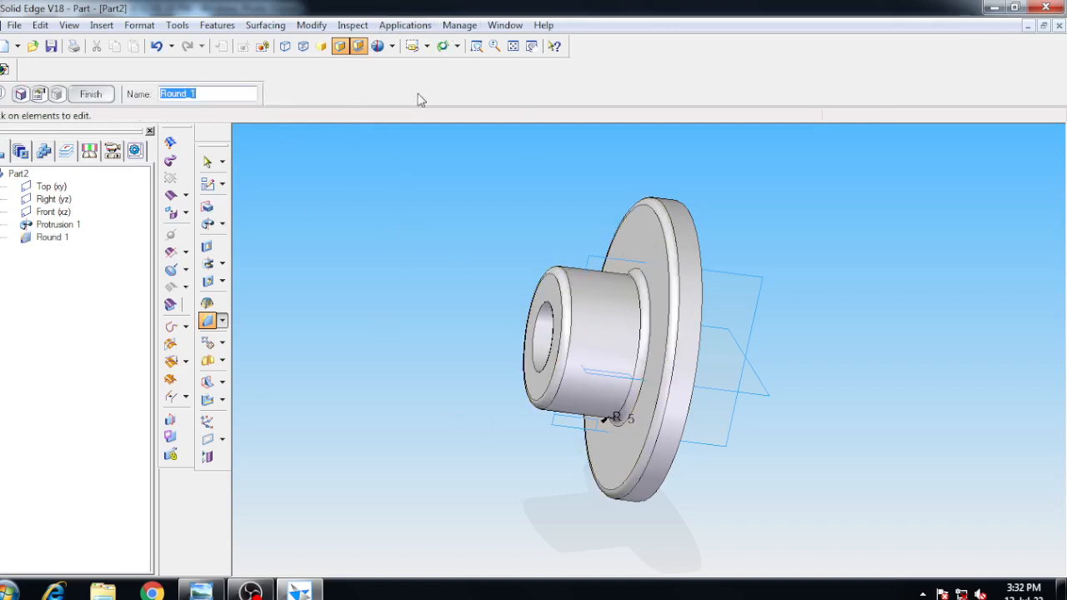
{"action": "left_click", "coordinate": [91, 94]}
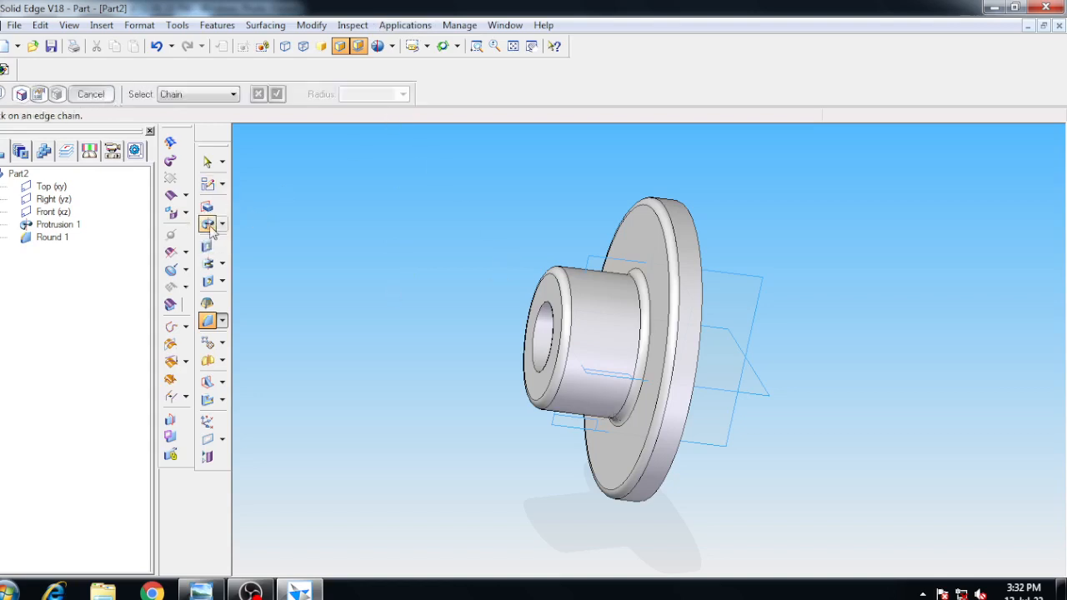
- Check the keyway details in the Windows Photo Viewer reference drawing, return to Solid Edge and start a cutout sketch on the Front (xz) plane
{"action": "left_click", "coordinate": [201, 592]}
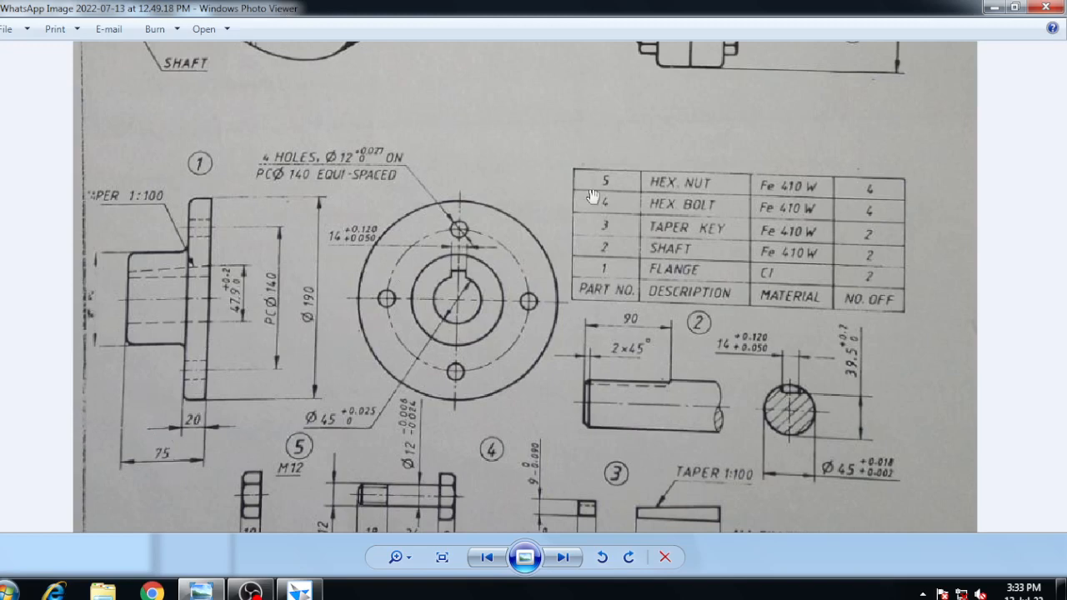
{"action": "left_click", "coordinate": [313, 591]}
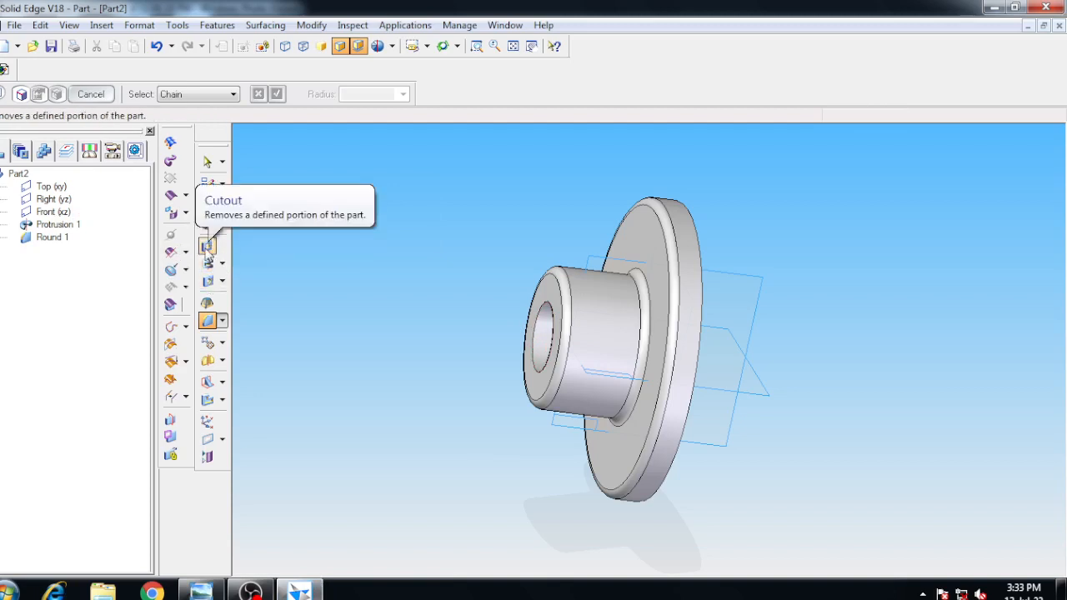
{"action": "left_click", "coordinate": [208, 248]}
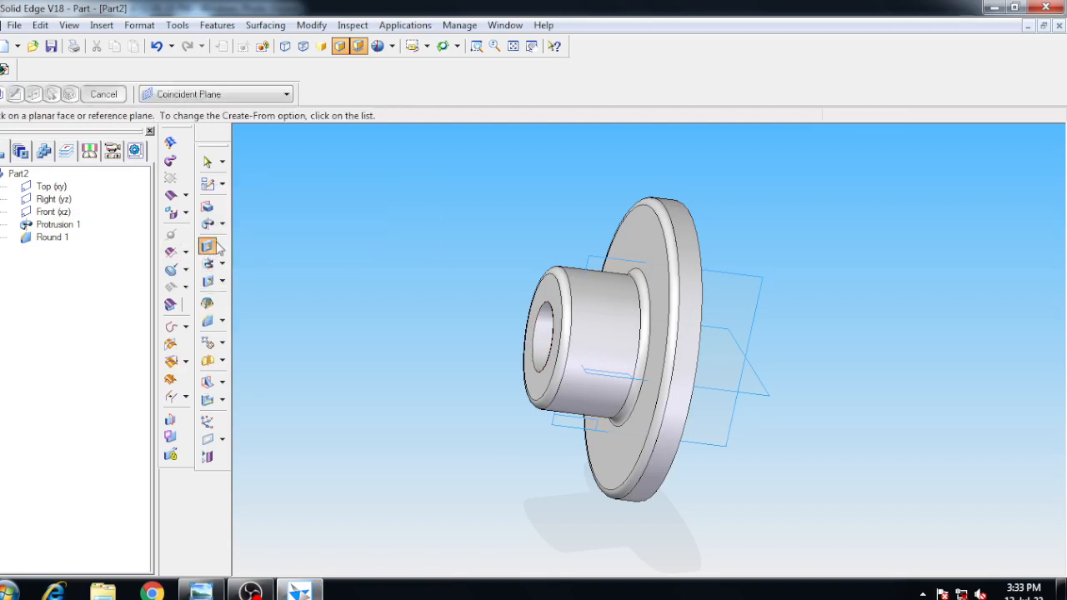
{"action": "left_click", "coordinate": [53, 211]}
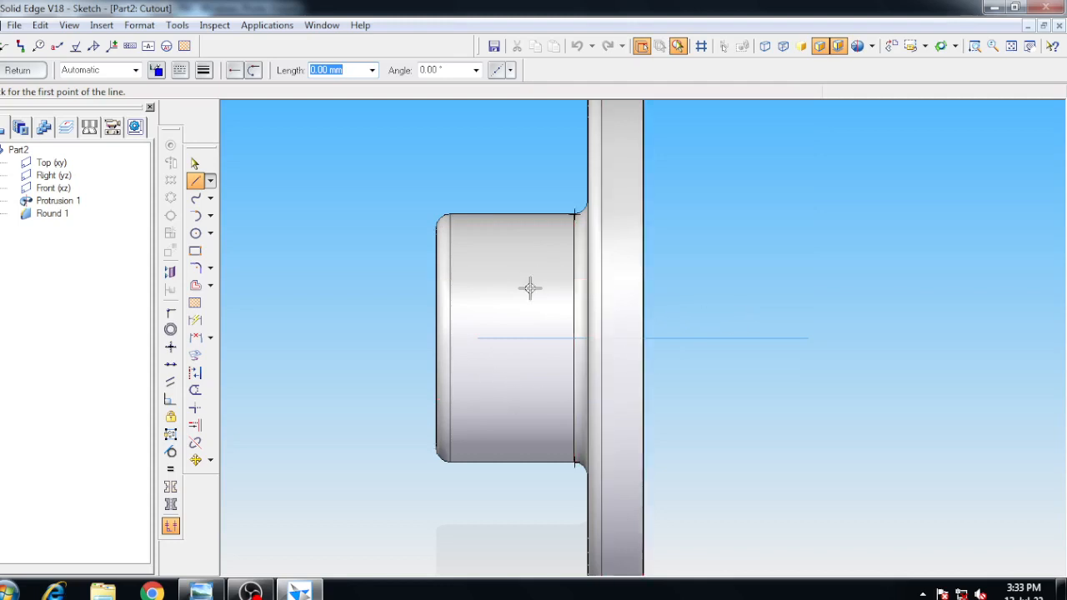
- Draw a closed four-line keyway profile from the hub's end face to the flange's outer face, with a sloping upper line
{"action": "left_click", "coordinate": [436, 312]}
{"action": "left_click", "coordinate": [642, 313]}
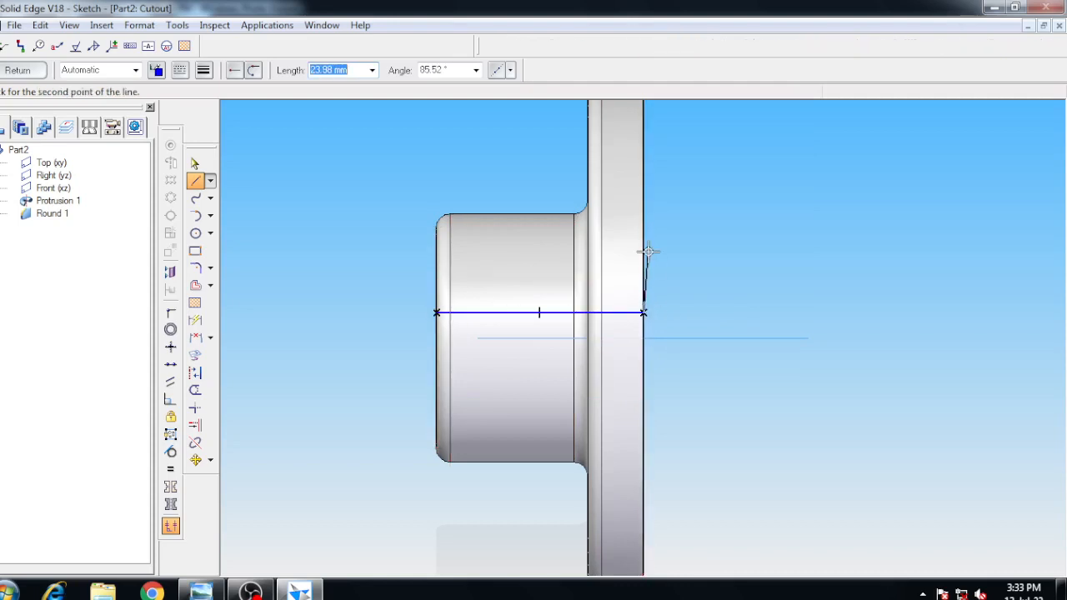
{"action": "left_click", "coordinate": [643, 238]}
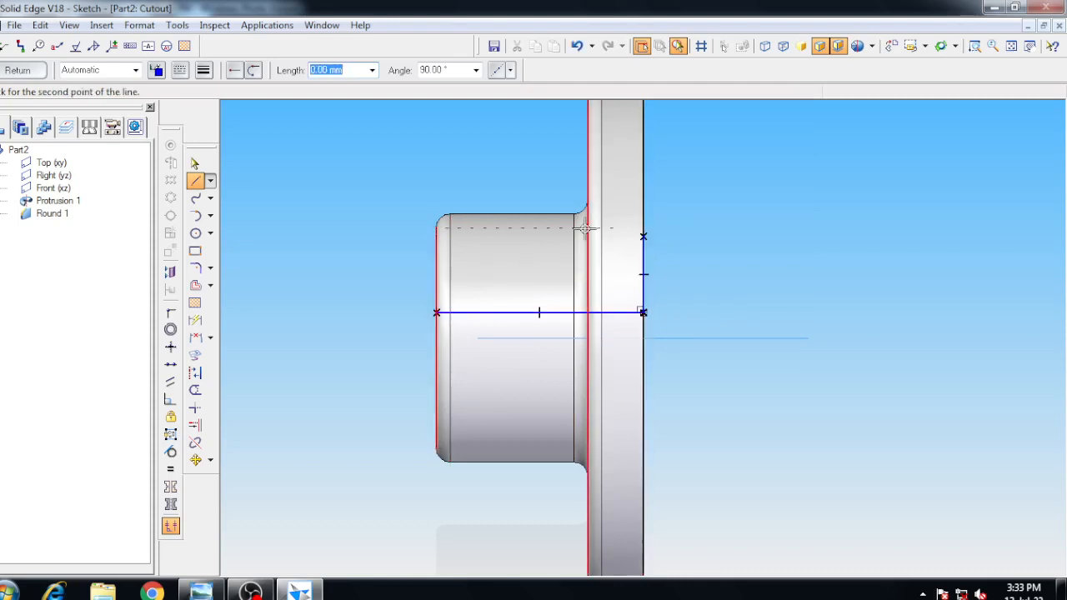
{"action": "left_click", "coordinate": [436, 255]}
{"action": "left_click", "coordinate": [437, 312]}
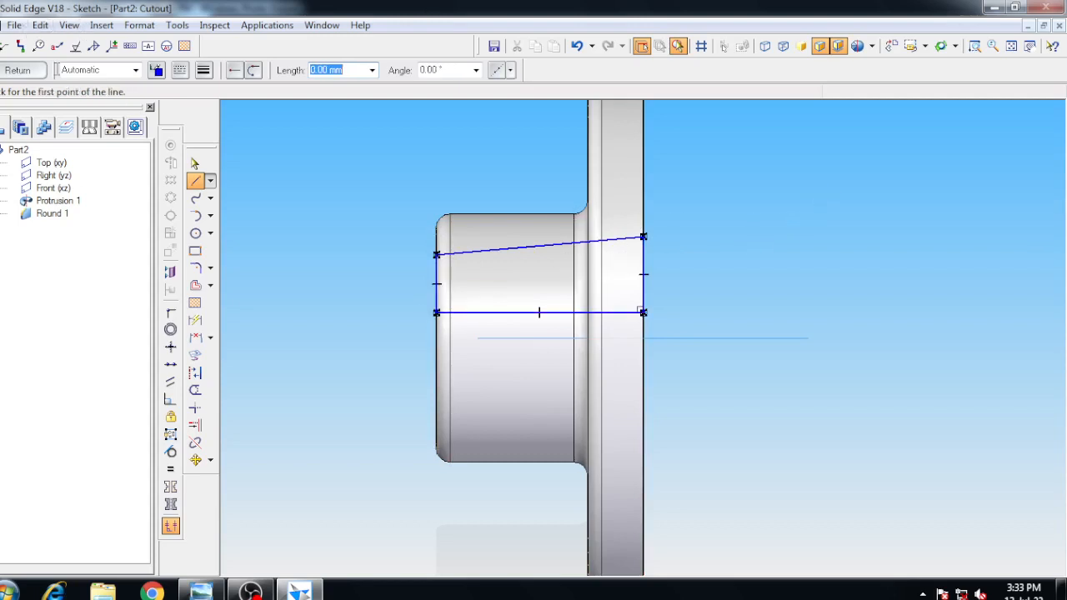
- Dimension the height from the bore's lower edge to the profile's upper corner at the flange face and set it to 47.9 mm
{"action": "left_click", "coordinate": [195, 321]}
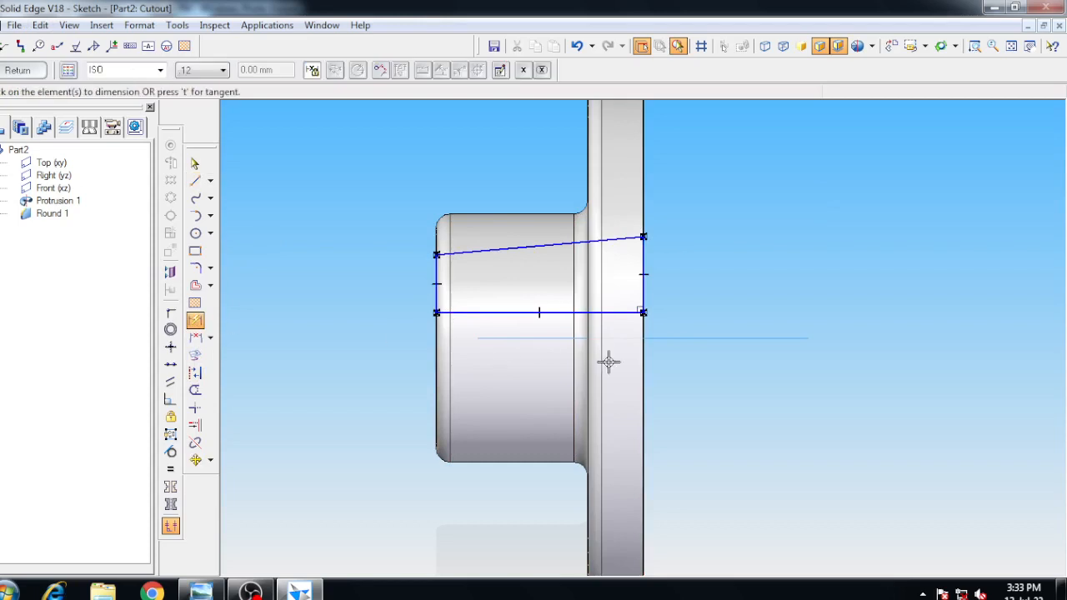
{"action": "left_click", "coordinate": [546, 398]}
{"action": "left_click", "coordinate": [646, 240]}
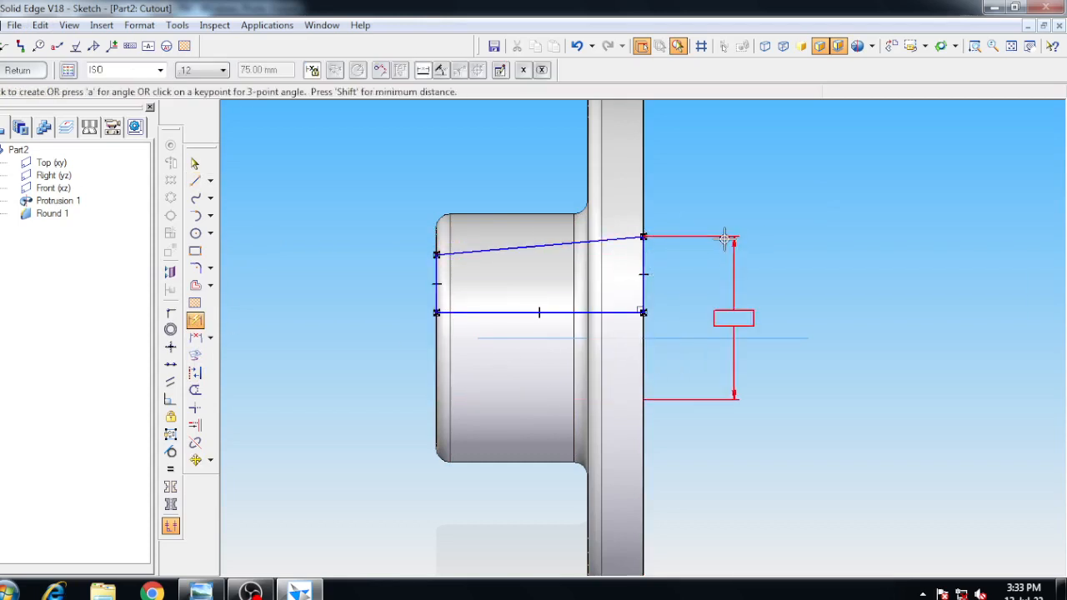
{"action": "left_click", "coordinate": [744, 237]}
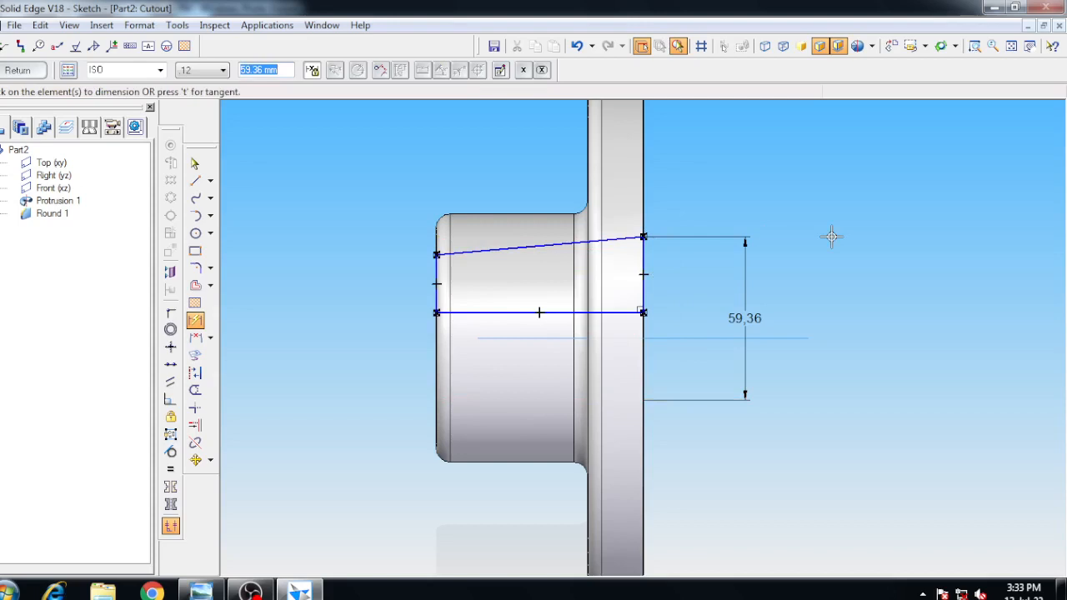
{"action": "type", "text": "47.9"}
{"action": "key", "text": "Return"}
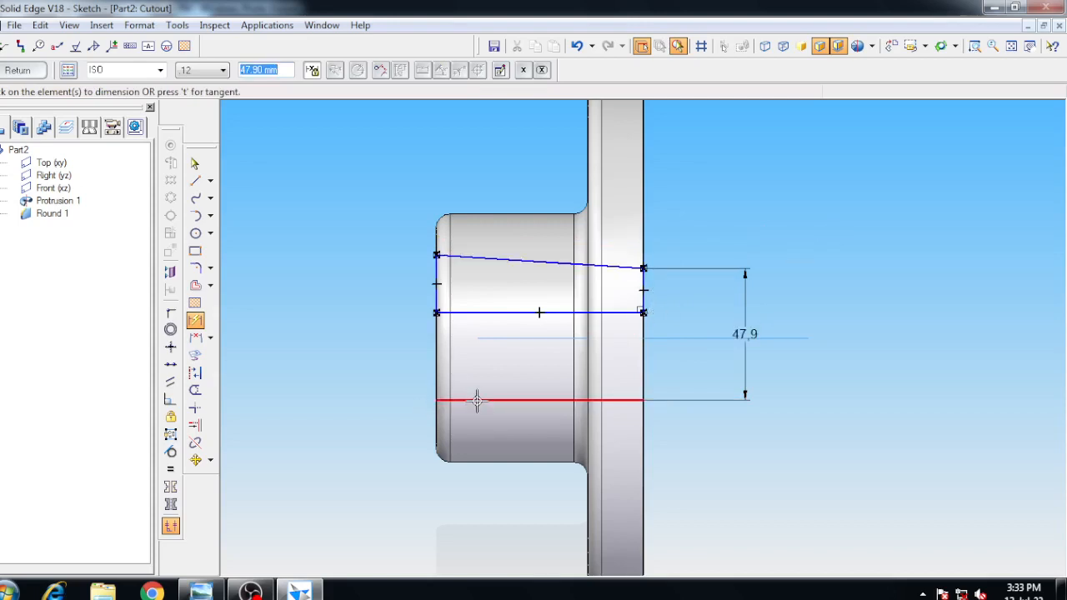
- Dimension the height from the bore's lower edge to the profile's upper corner at the hub end and set it to 47.9-(75/100), giving 47.15 mm
{"action": "left_click", "coordinate": [478, 397]}
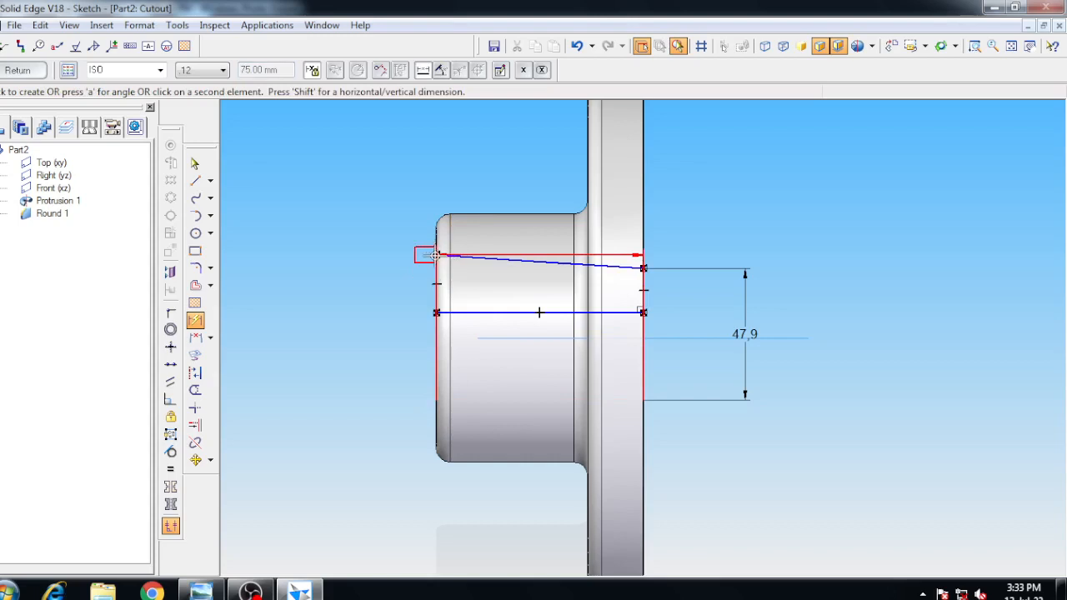
{"action": "left_click", "coordinate": [436, 254]}
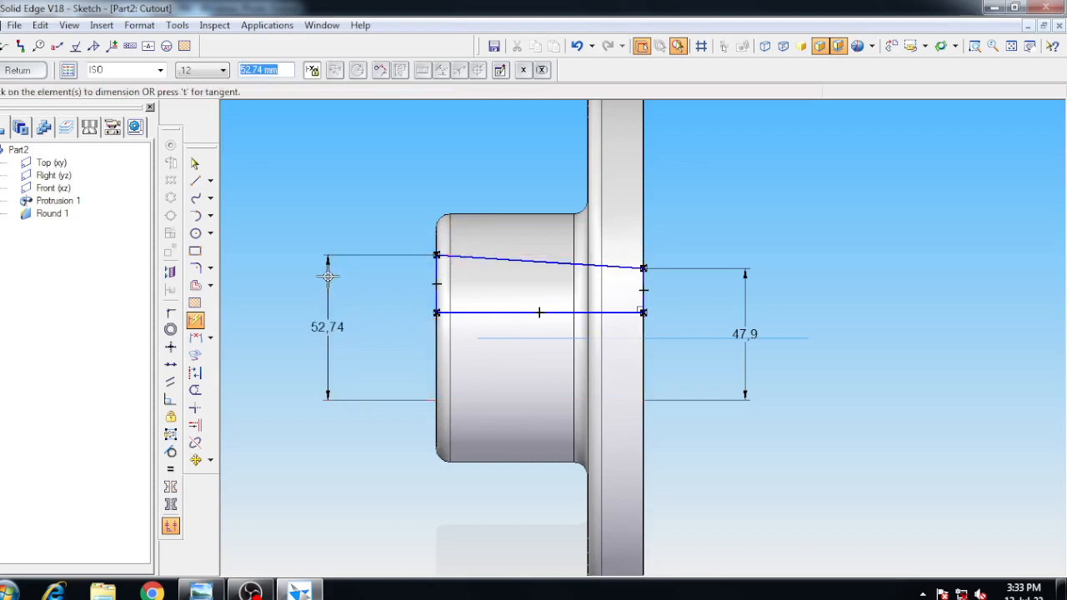
{"action": "type", "text": "47.9(75/100"}
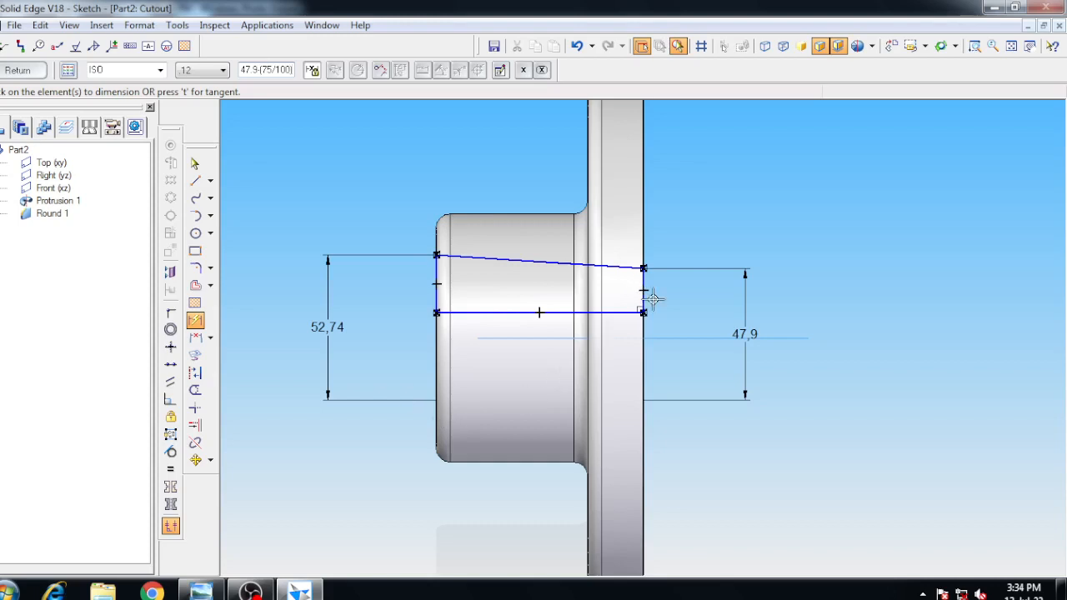
{"action": "key", "text": "Return"}
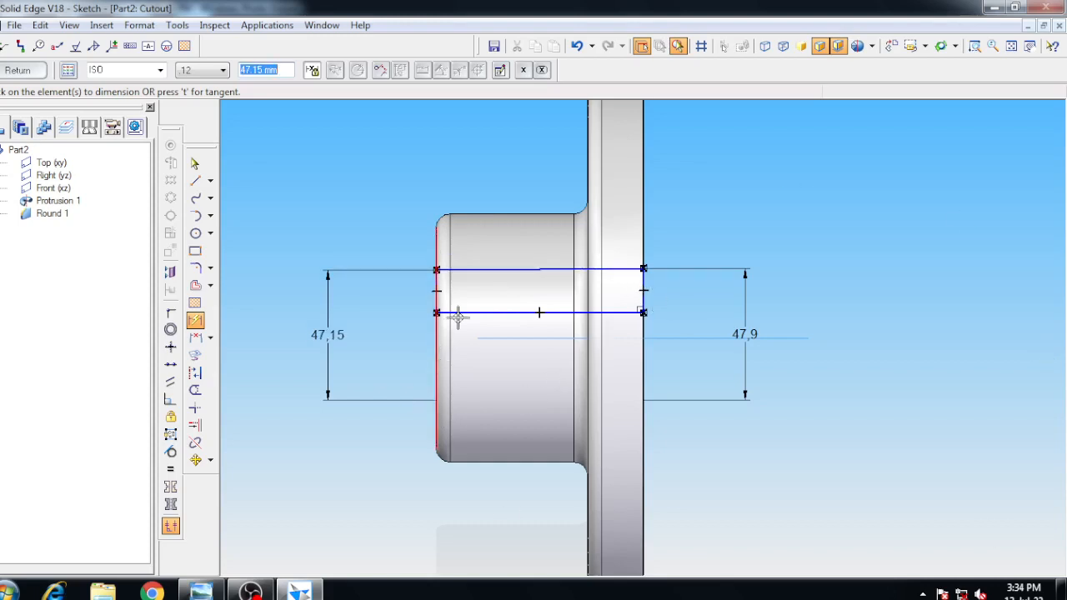
- Finish the profile sketch and cut the tapered keyway with a symmetric extent of 14 mm
{"action": "left_click", "coordinate": [12, 70]}
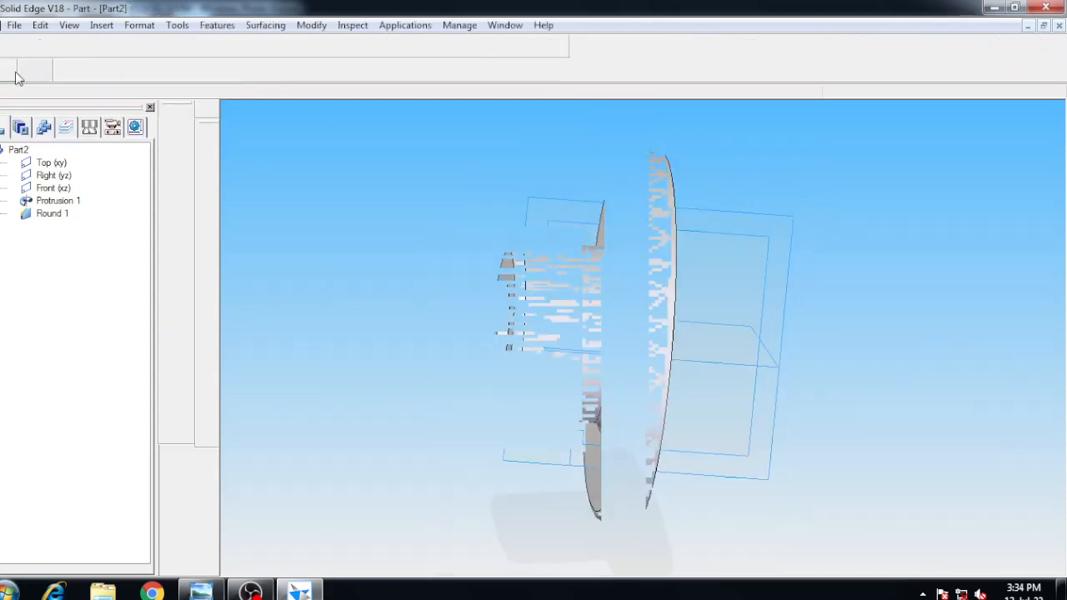
{"action": "left_click", "coordinate": [166, 93]}
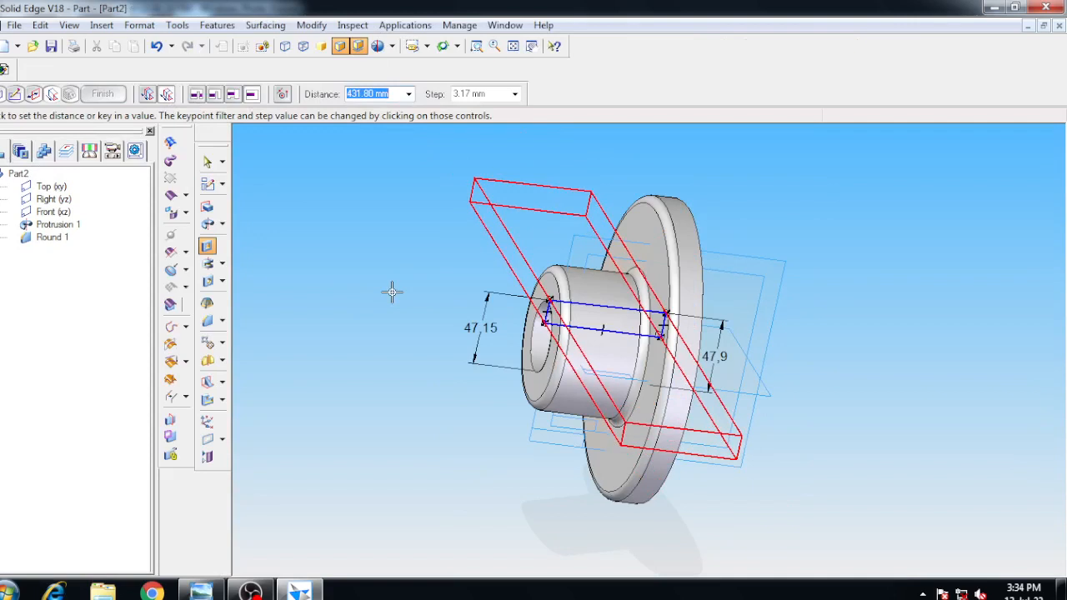
{"action": "type", "text": "14"}
{"action": "key", "text": "Return"}
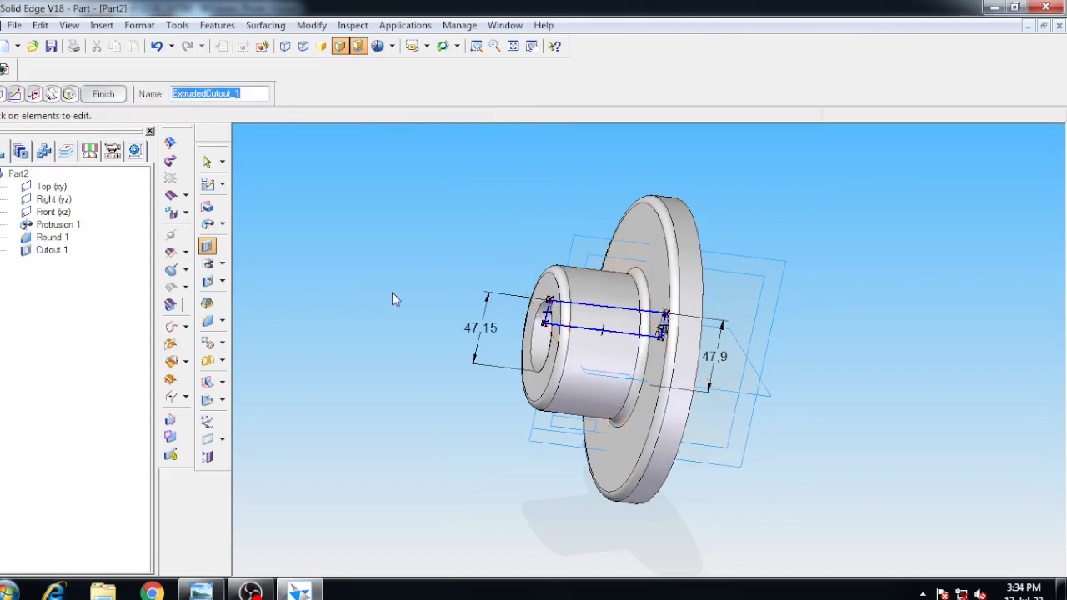
{"action": "left_click", "coordinate": [100, 95]}
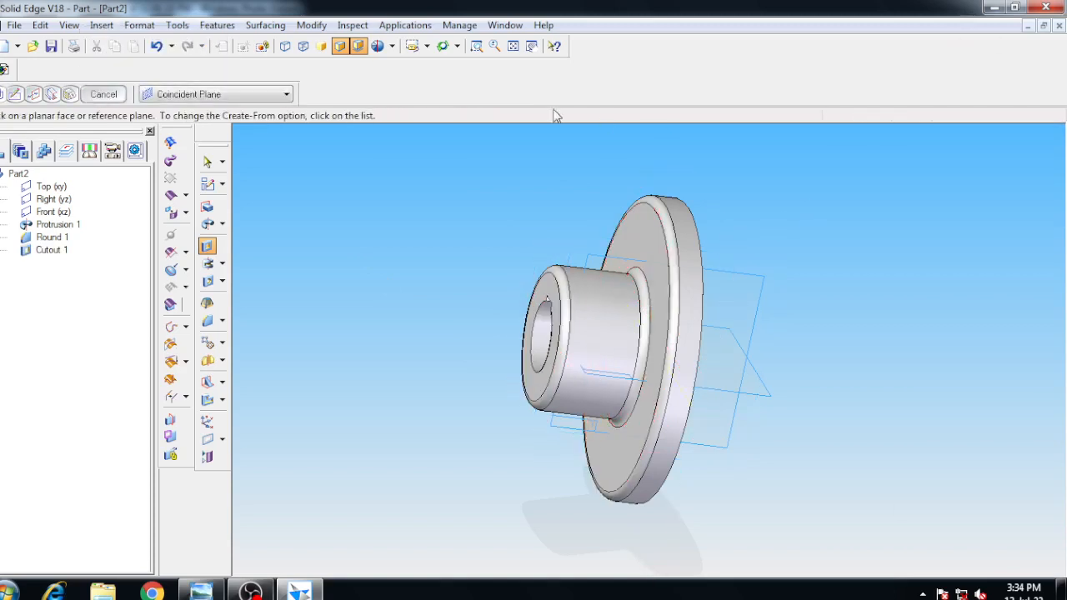
- Start a new cutout sketch on the flange's flat face opposite the hub
{"action": "left_click", "coordinate": [442, 46]}
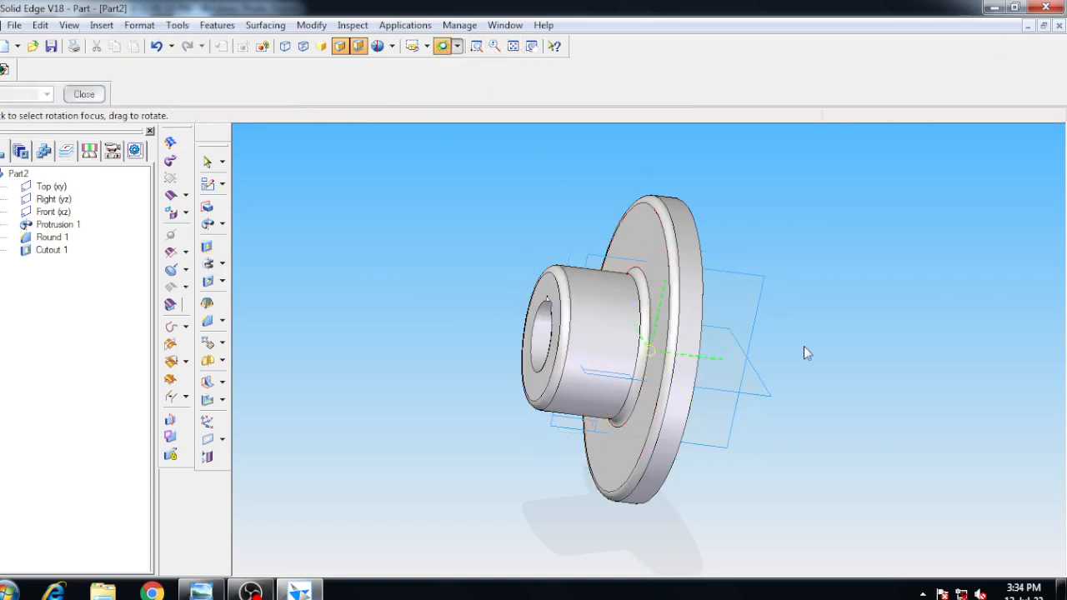
{"action": "left_click_drag", "start_coordinate": [803, 351], "coordinate": [776, 342]}
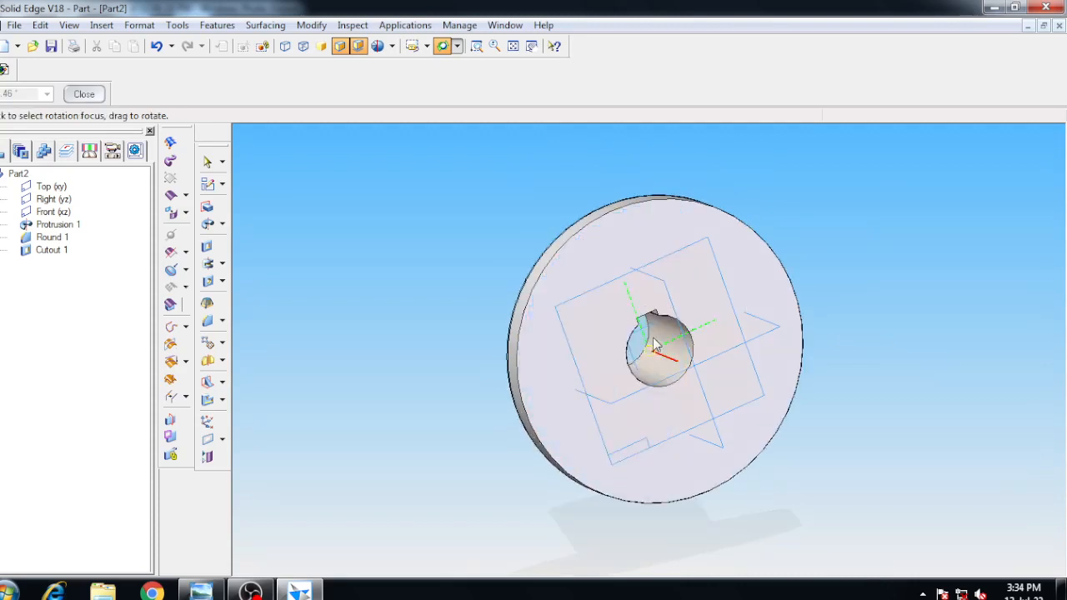
{"action": "left_click", "coordinate": [513, 46]}
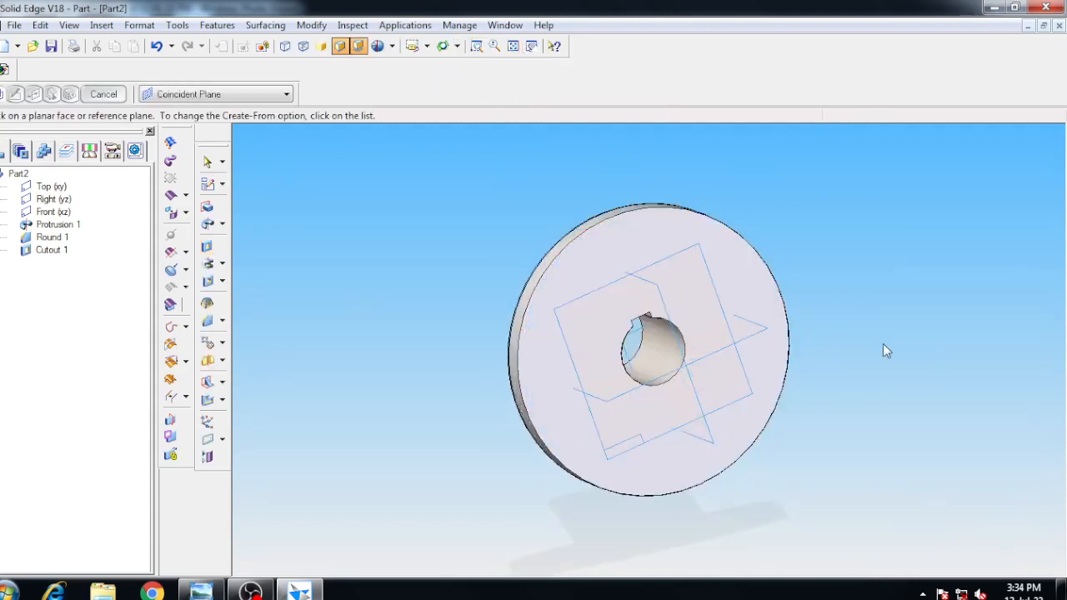
{"action": "key", "text": "ctrl+i"}
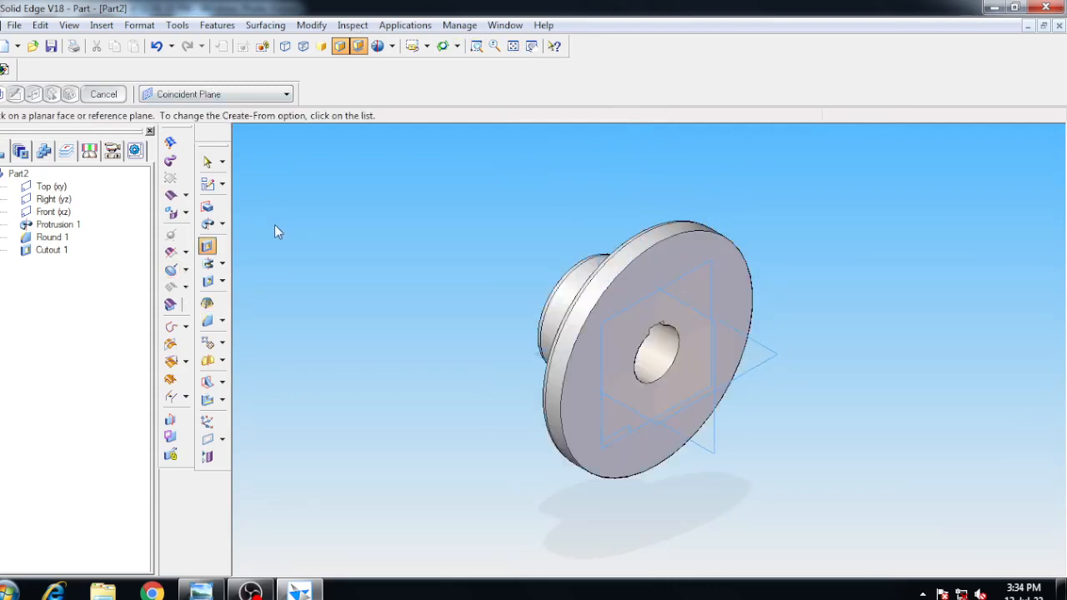
{"action": "left_click", "coordinate": [651, 264]}
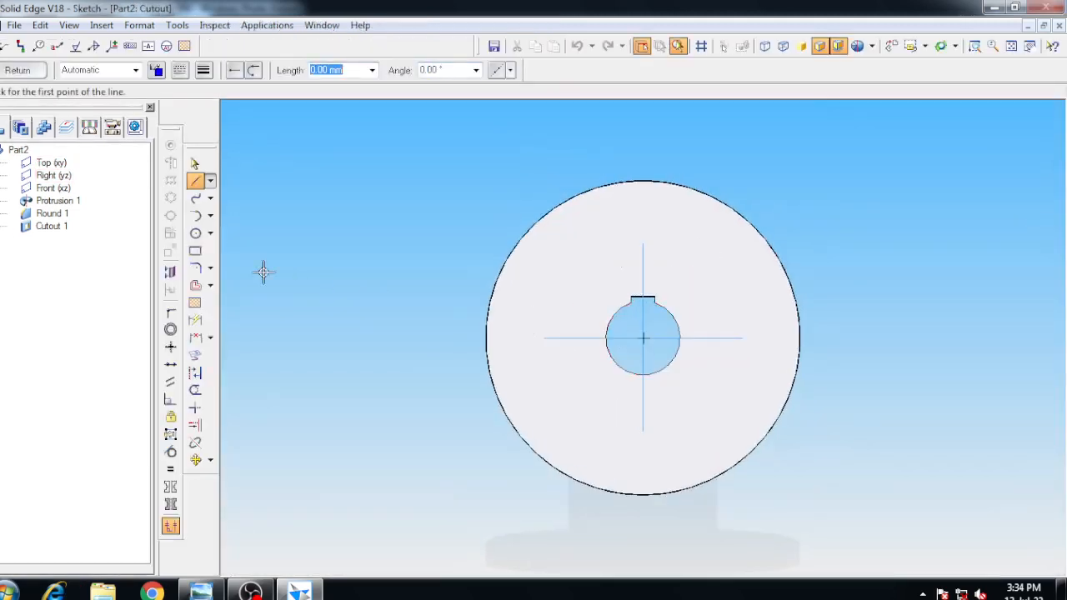
- Draw a 140 mm diameter pitch circle centred on the bore
{"action": "left_click", "coordinate": [195, 234]}
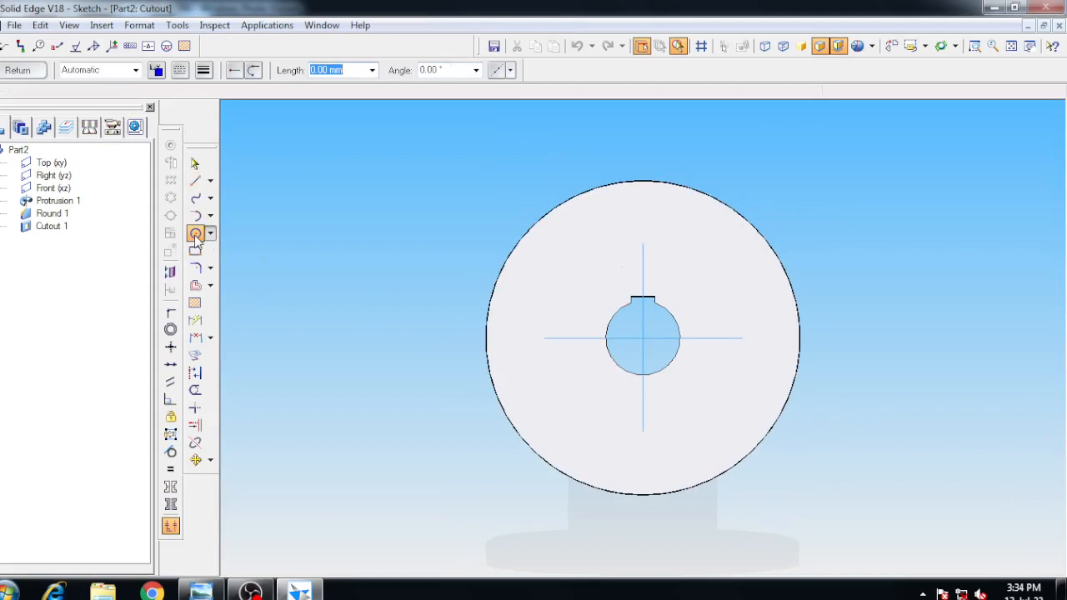
{"action": "left_click", "coordinate": [642, 338]}
{"action": "key", "text": "Escape"}
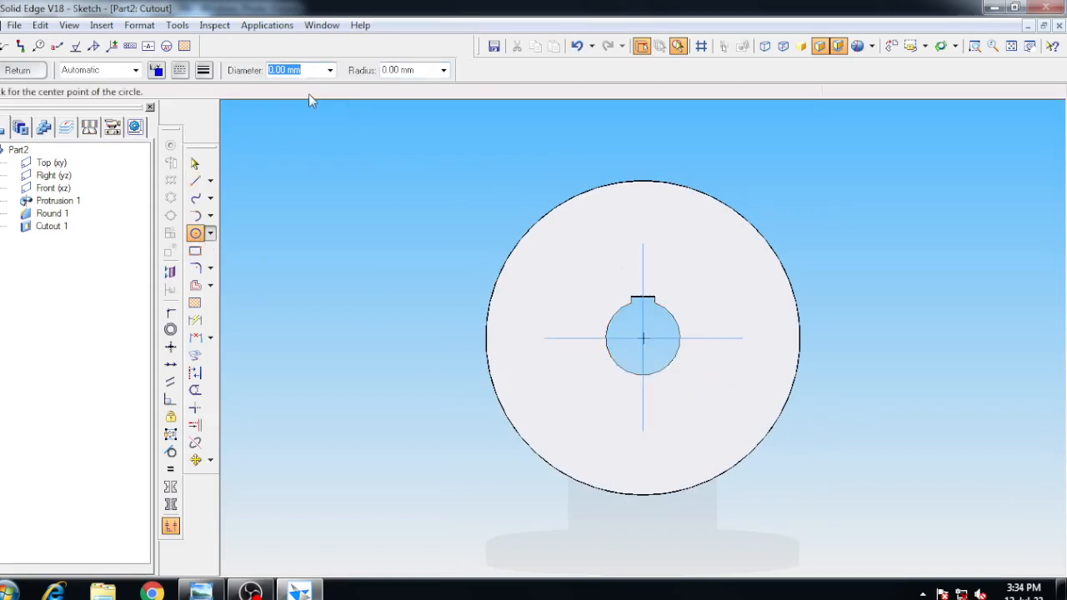
{"action": "type", "text": "140"}
{"action": "key", "text": "Tab"}
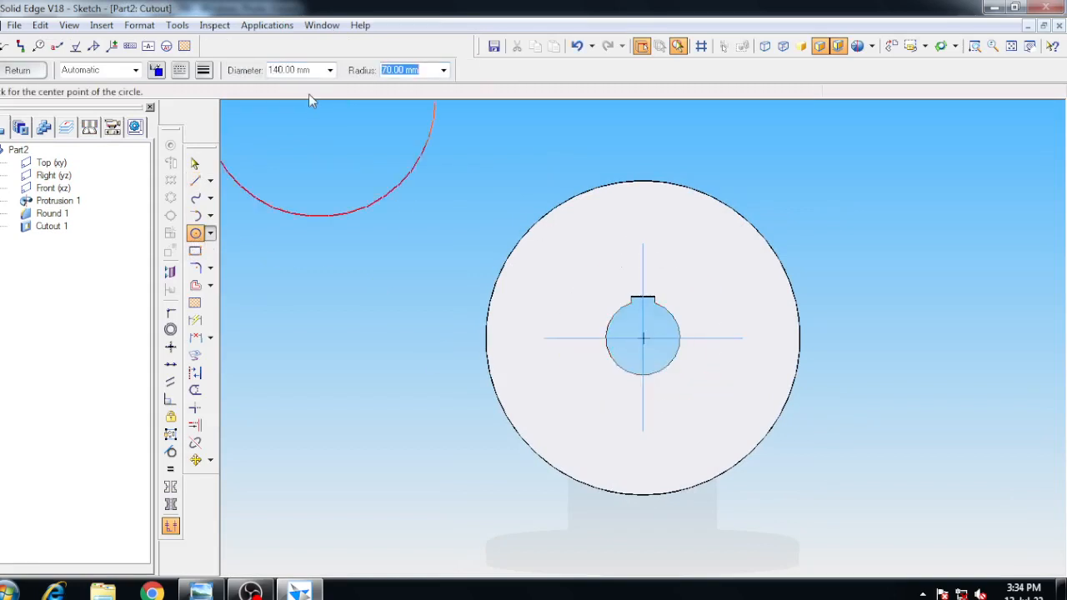
{"action": "left_click", "coordinate": [642, 337]}
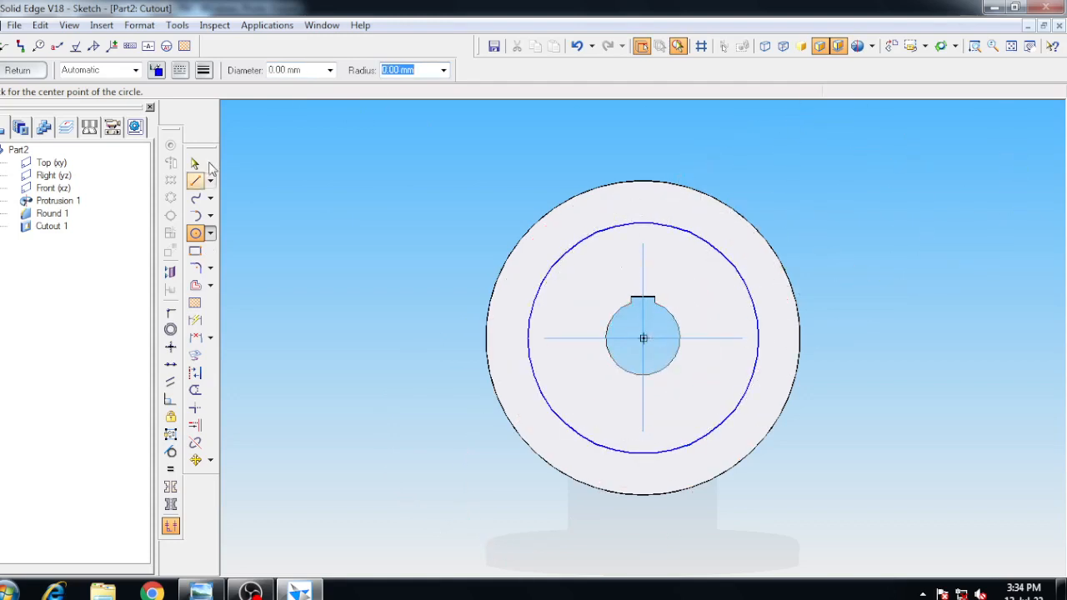
- Draw a 12 mm diameter circle centred on the pitch circle's uppermost point, directly above the bore
{"action": "left_click", "coordinate": [195, 234]}
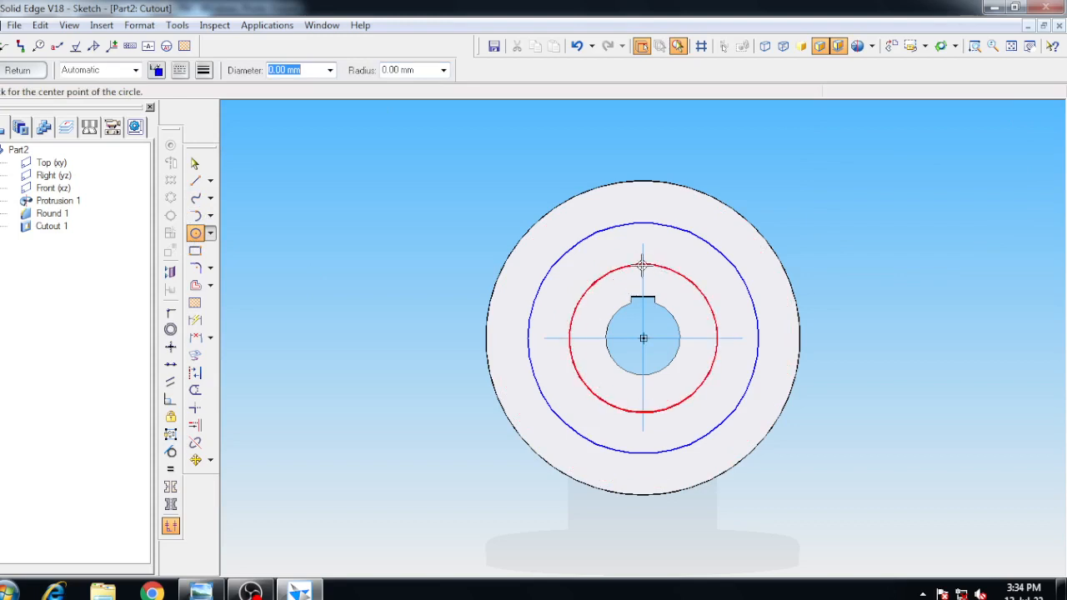
{"action": "left_click", "coordinate": [642, 221]}
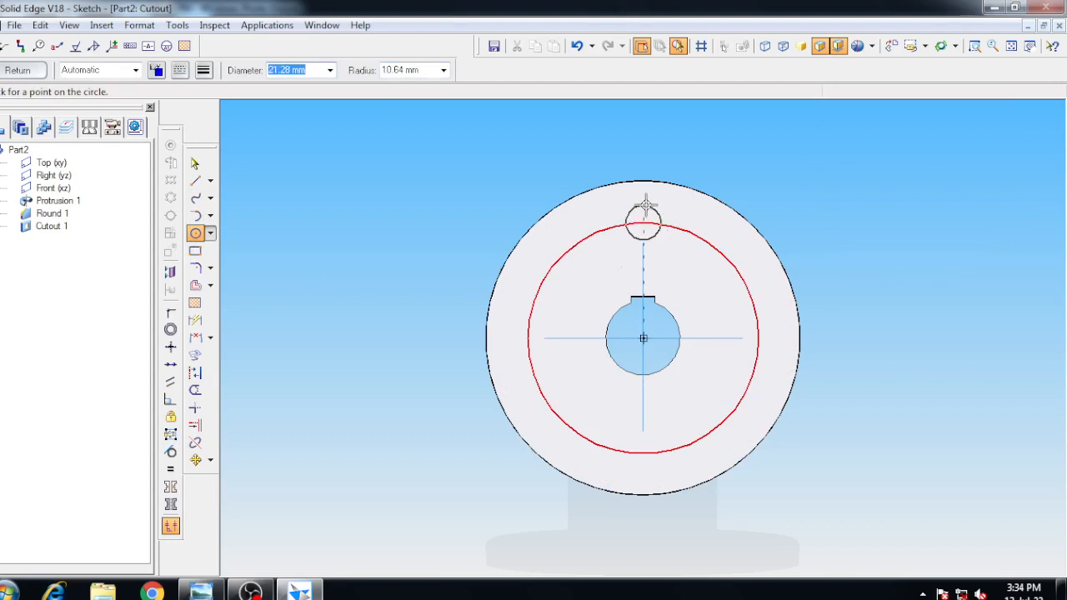
{"action": "type", "text": "12"}
{"action": "key", "text": "Return"}
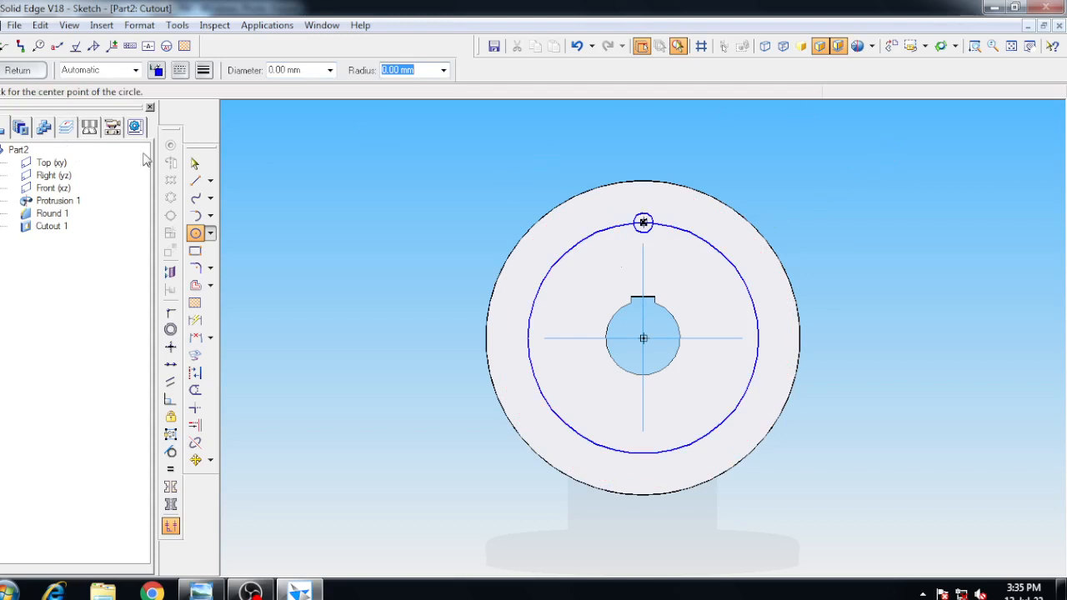
- Delete the 140 mm pitch circle from the cutout sketch, keeping only the bolt-hole circle
{"action": "left_click", "coordinate": [194, 164]}
{"action": "left_click", "coordinate": [532, 314]}
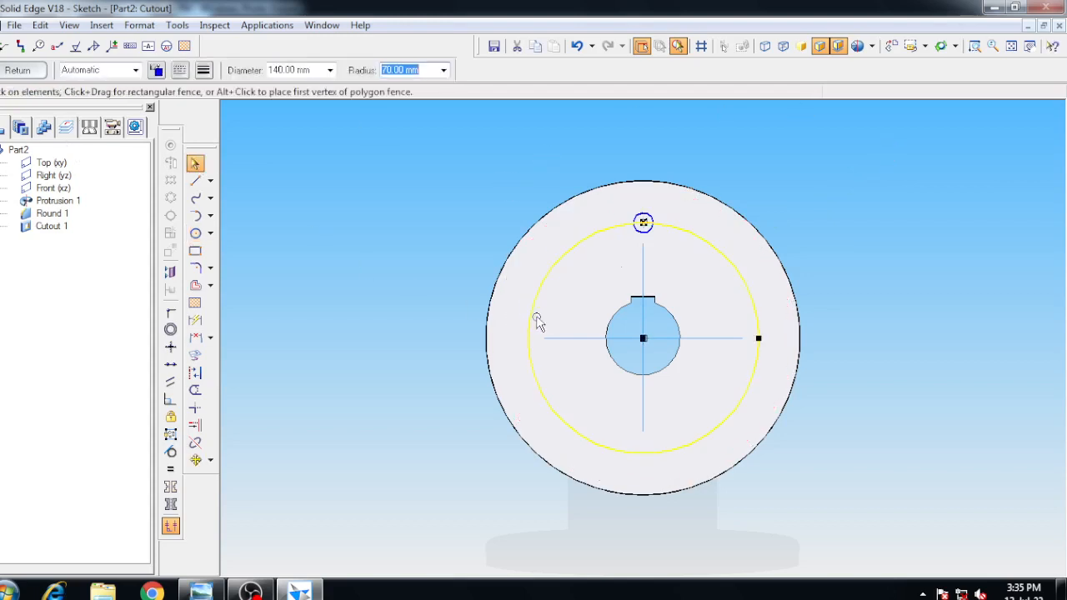
{"action": "key", "text": "Delete"}
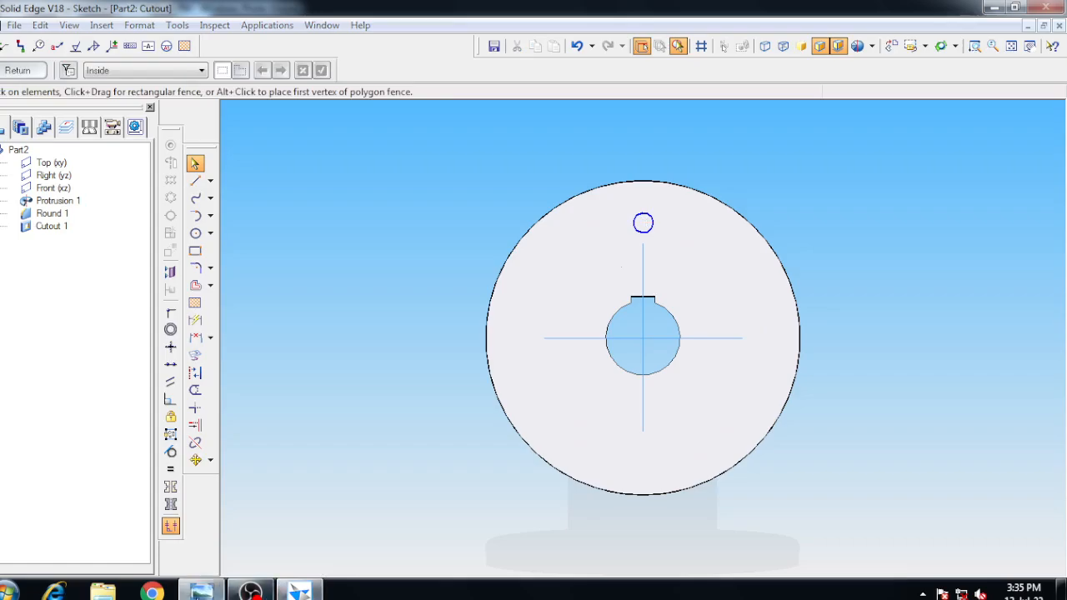
- Check the bolt-hole callout in the reference drawing in Windows Photo Viewer, return to Solid Edge and cut the hole profile through the flange
{"action": "left_click", "coordinate": [208, 590]}
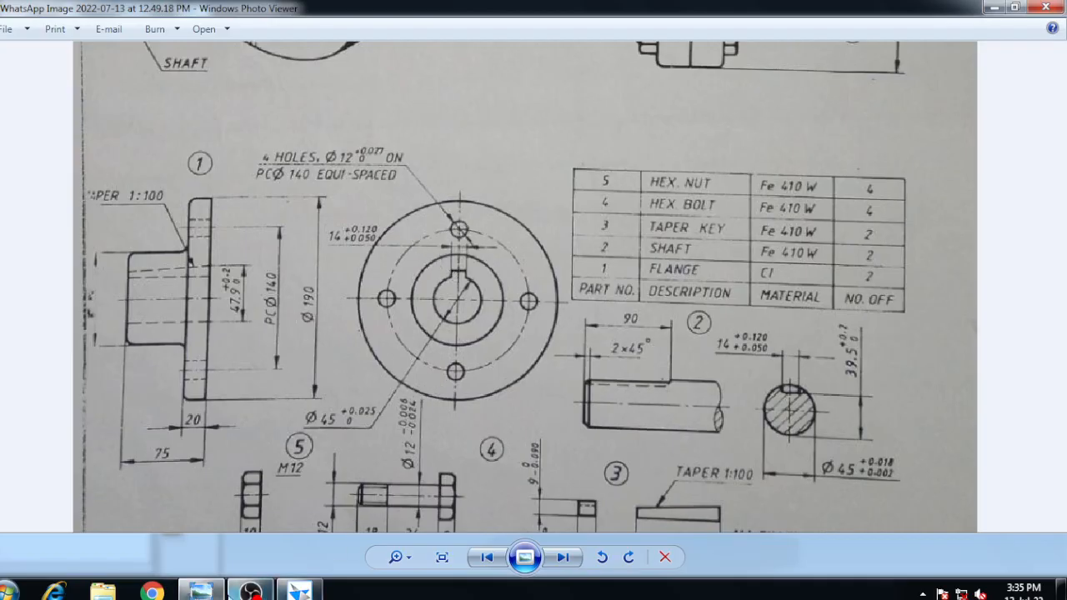
{"action": "left_click", "coordinate": [298, 590]}
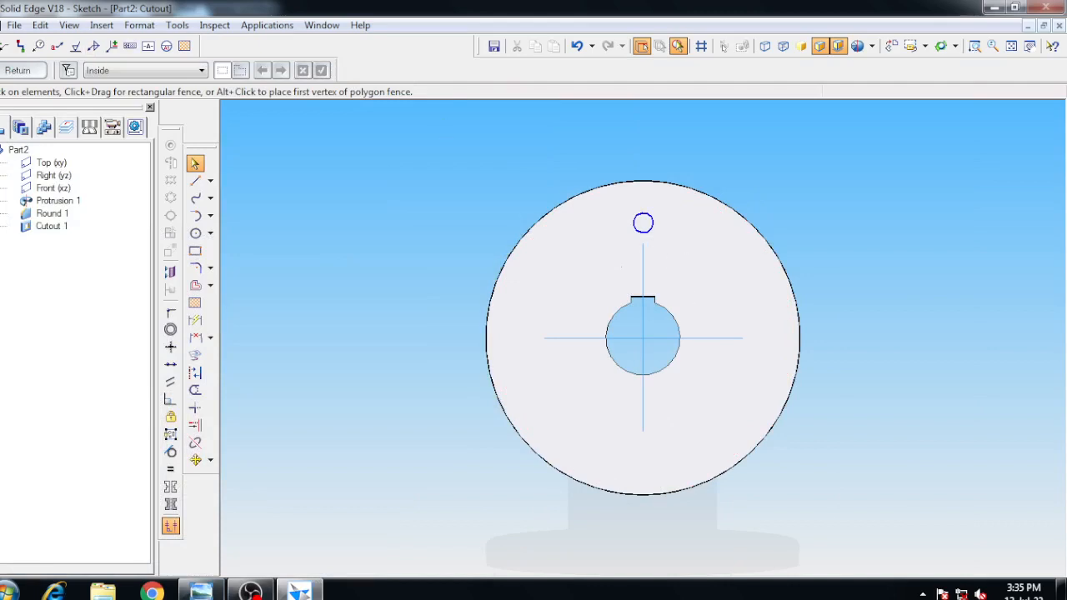
{"action": "left_click", "coordinate": [35, 73]}
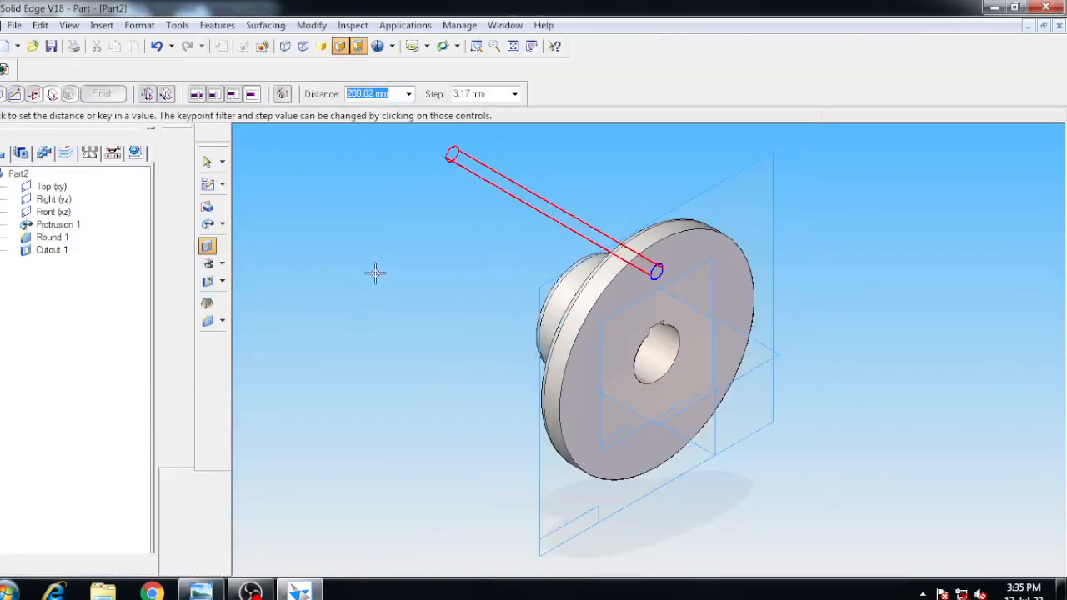
{"action": "left_click", "coordinate": [196, 93]}
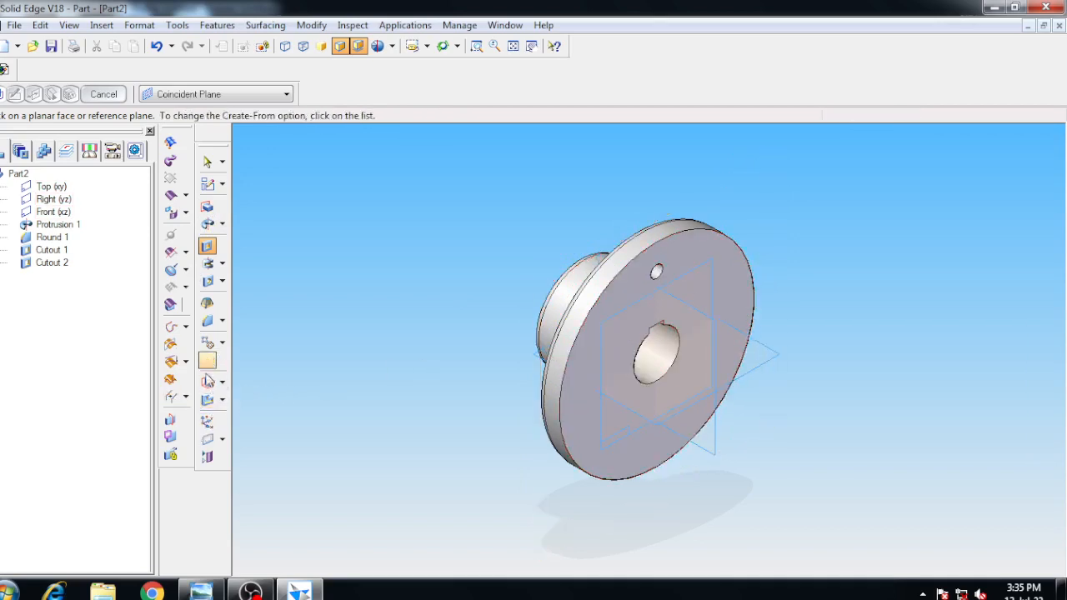
- Start a feature pattern of the bolt-hole cutout with its profile sketch on the flange's flat face
{"action": "left_click", "coordinate": [208, 341]}
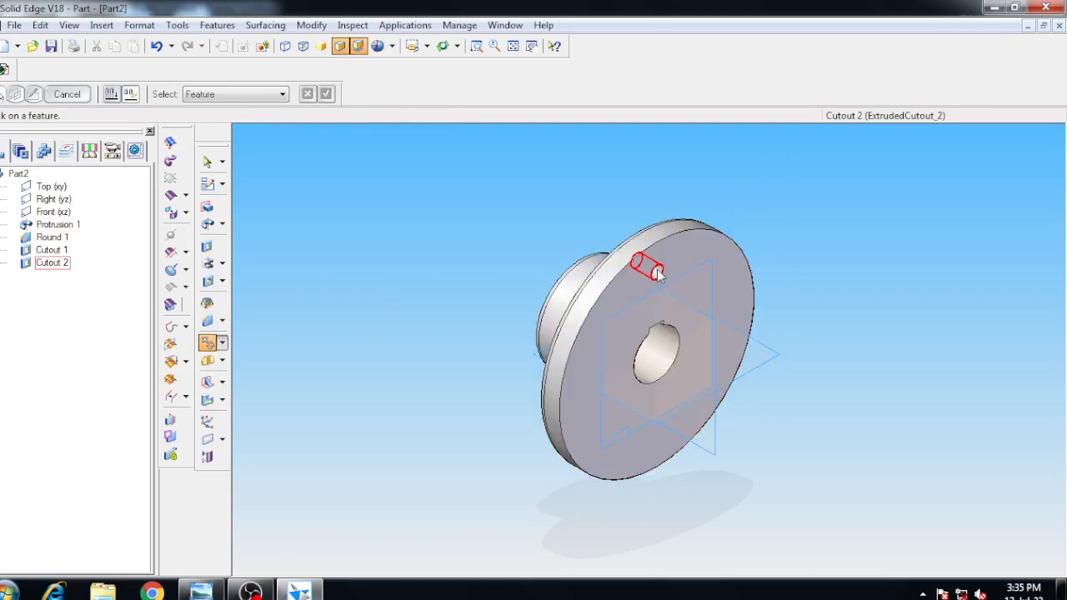
{"action": "left_click", "coordinate": [51, 265]}
{"action": "left_click", "coordinate": [328, 95]}
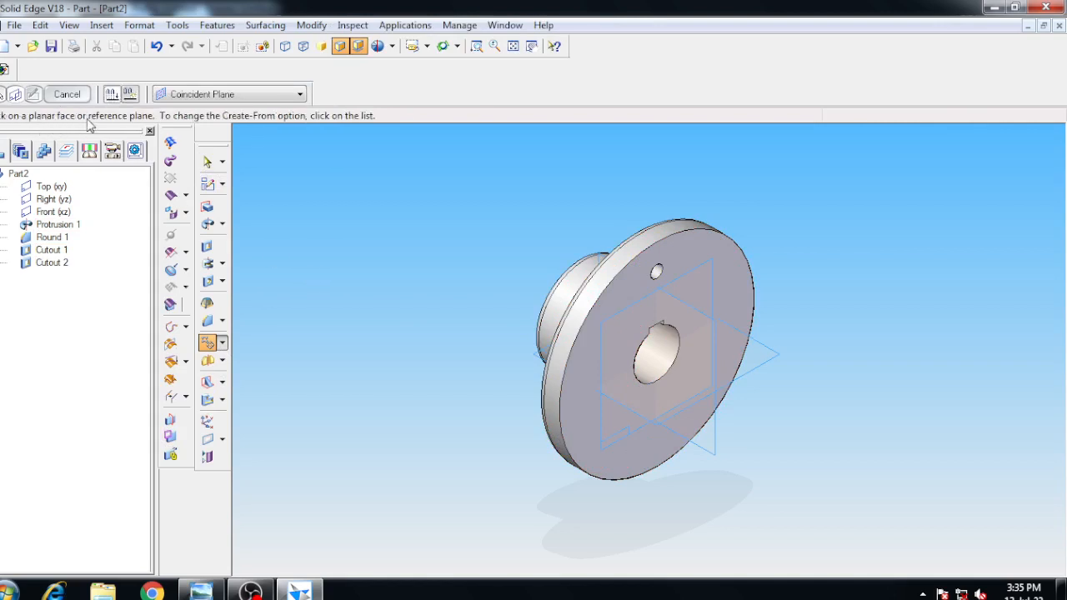
{"action": "left_click", "coordinate": [681, 240]}
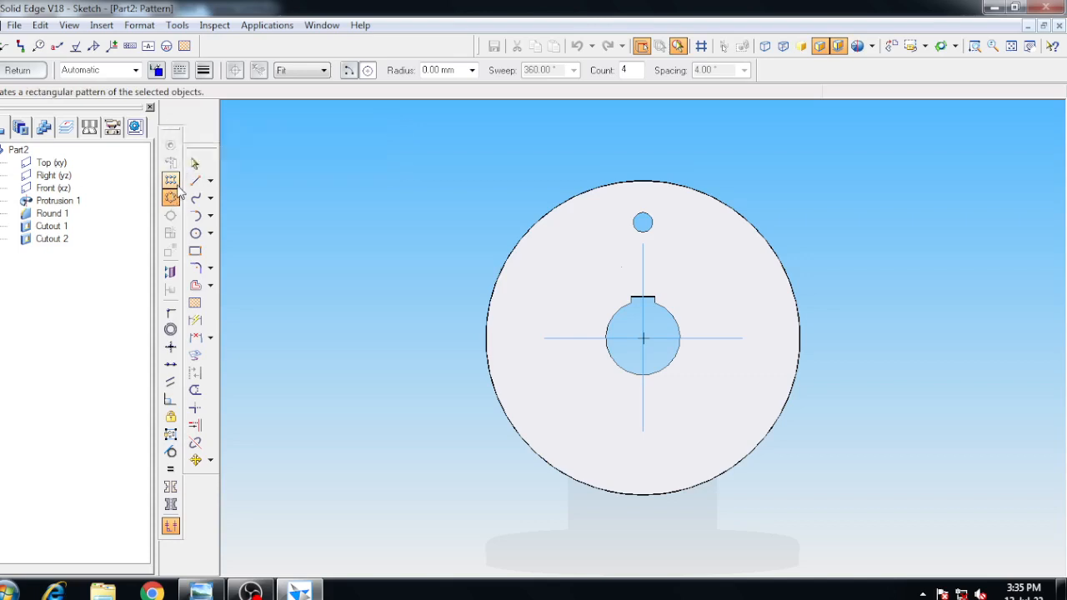
- Define a full circular pattern of 4 holes centred on the bore with a 70 mm radius to the first hole, and finish it
{"action": "left_click", "coordinate": [171, 199]}
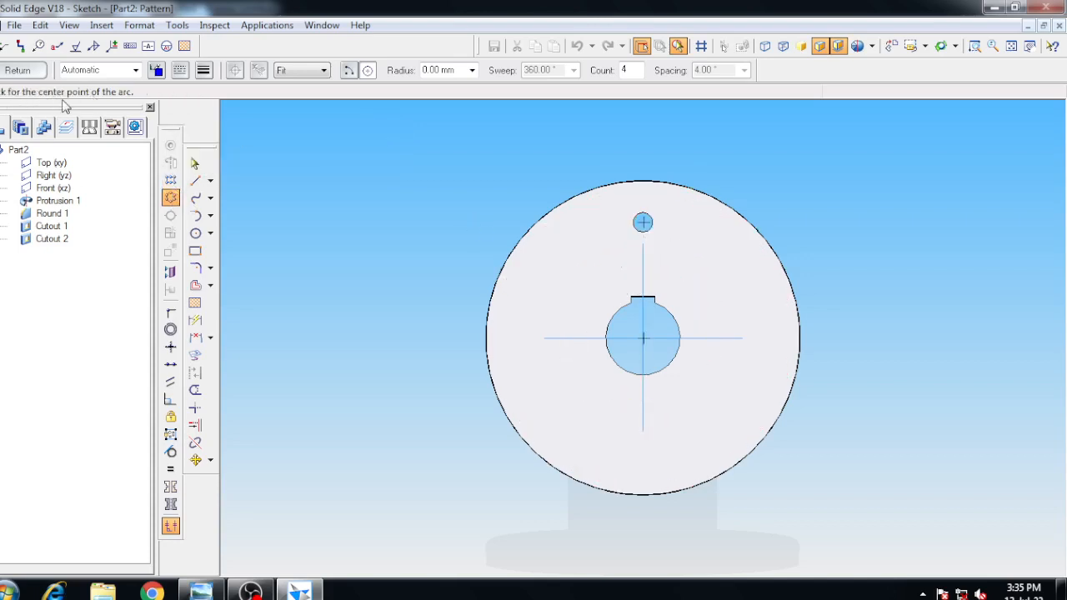
{"action": "left_click", "coordinate": [644, 338]}
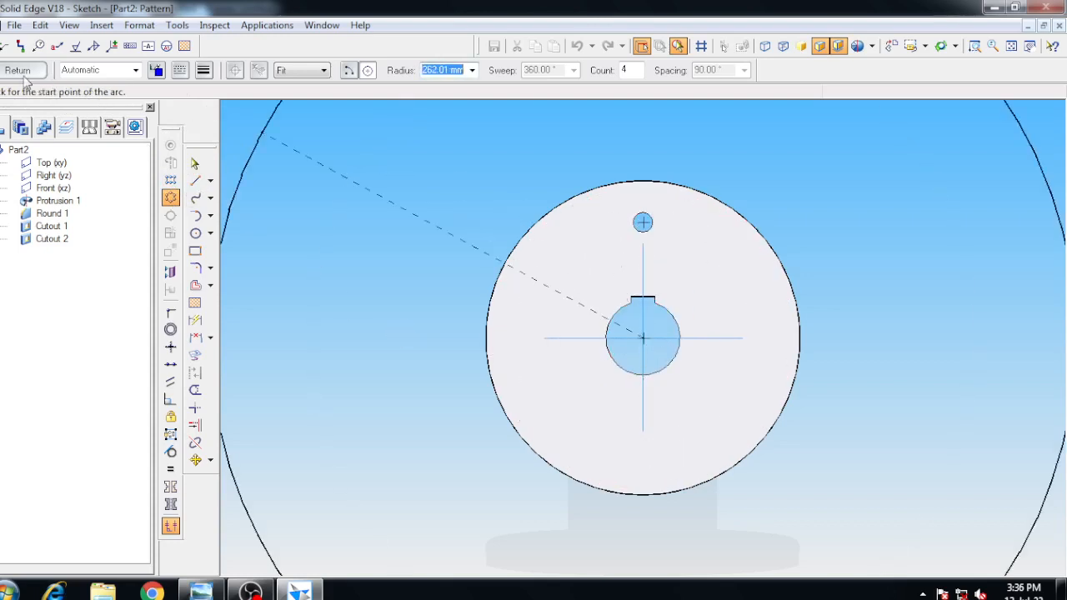
{"action": "left_click", "coordinate": [643, 222]}
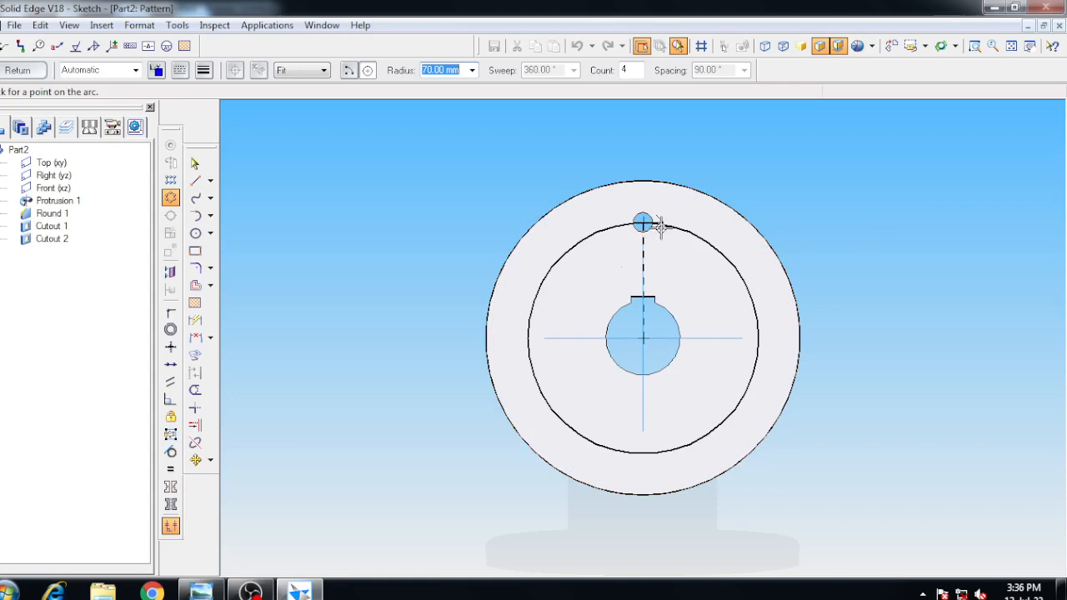
{"action": "left_click", "coordinate": [349, 231]}
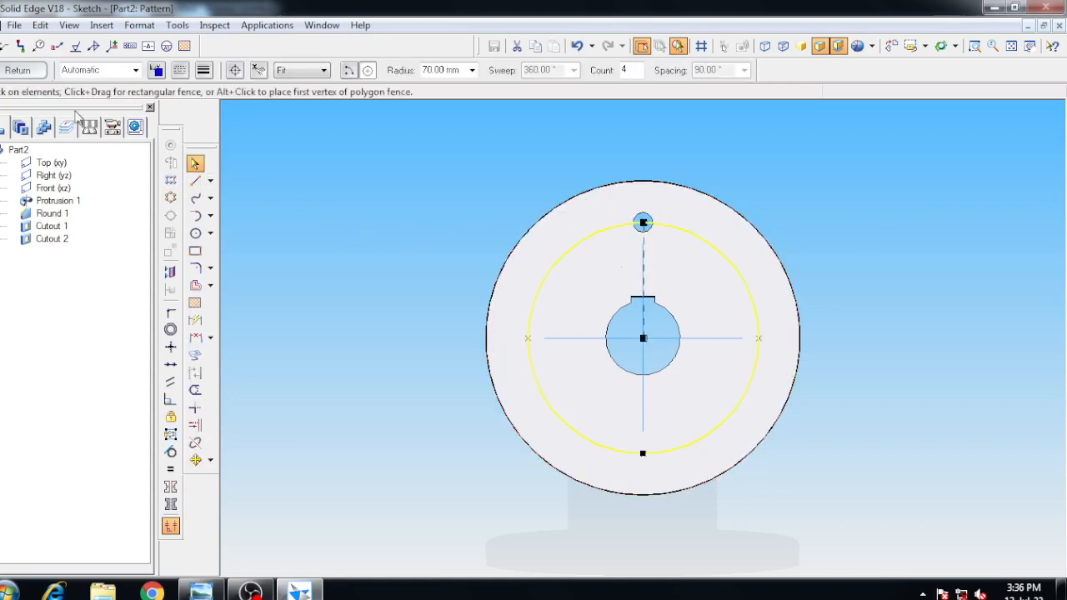
{"action": "left_click", "coordinate": [28, 72]}
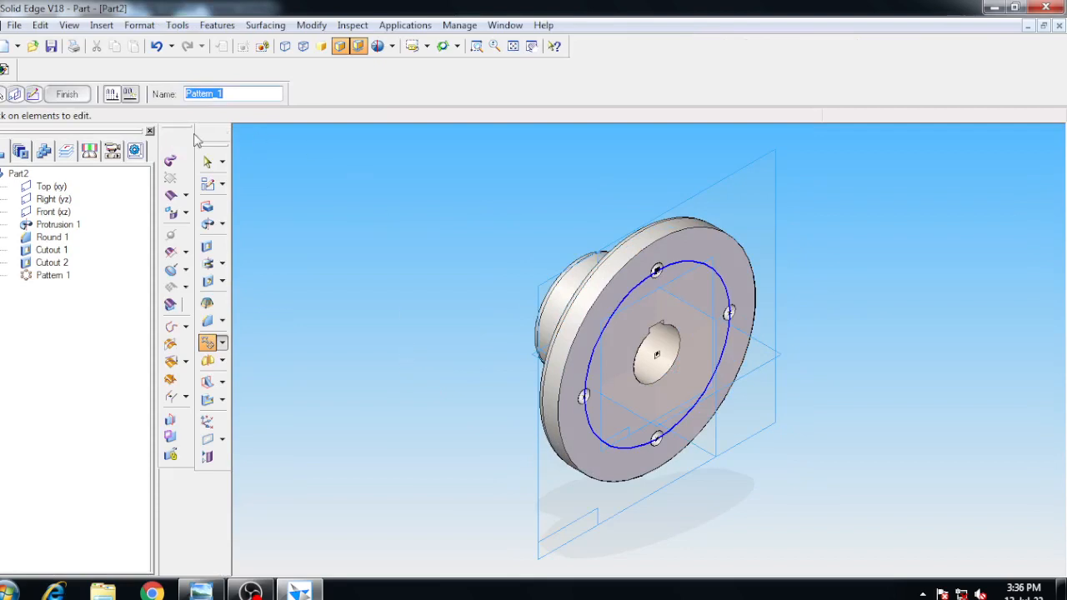
{"action": "left_click", "coordinate": [67, 93]}
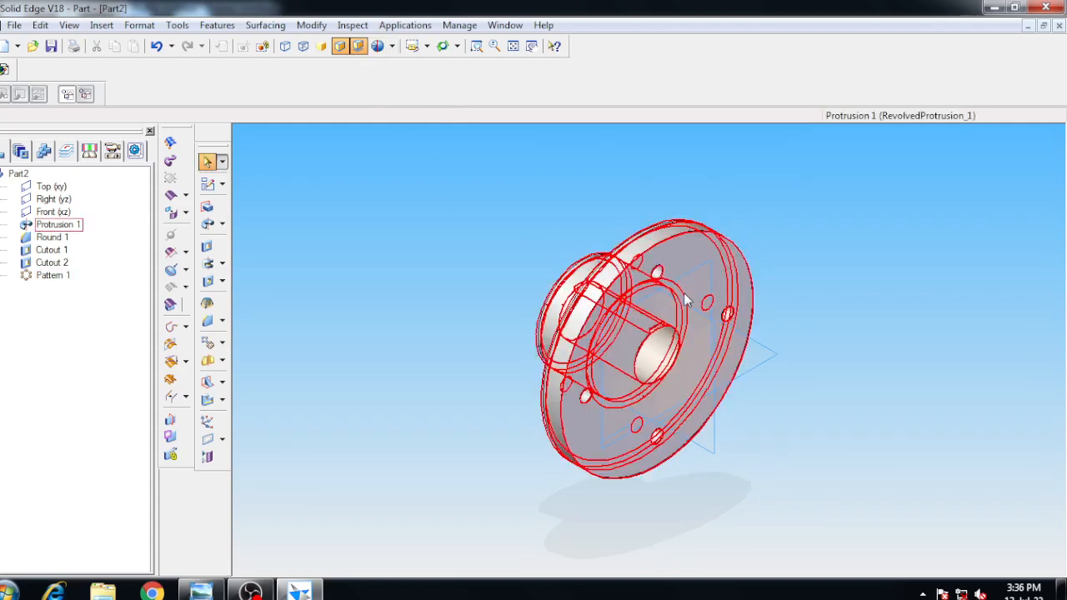
- Set the part's material to CI in the material table and apply it to the model
{"action": "left_click", "coordinate": [176, 25]}
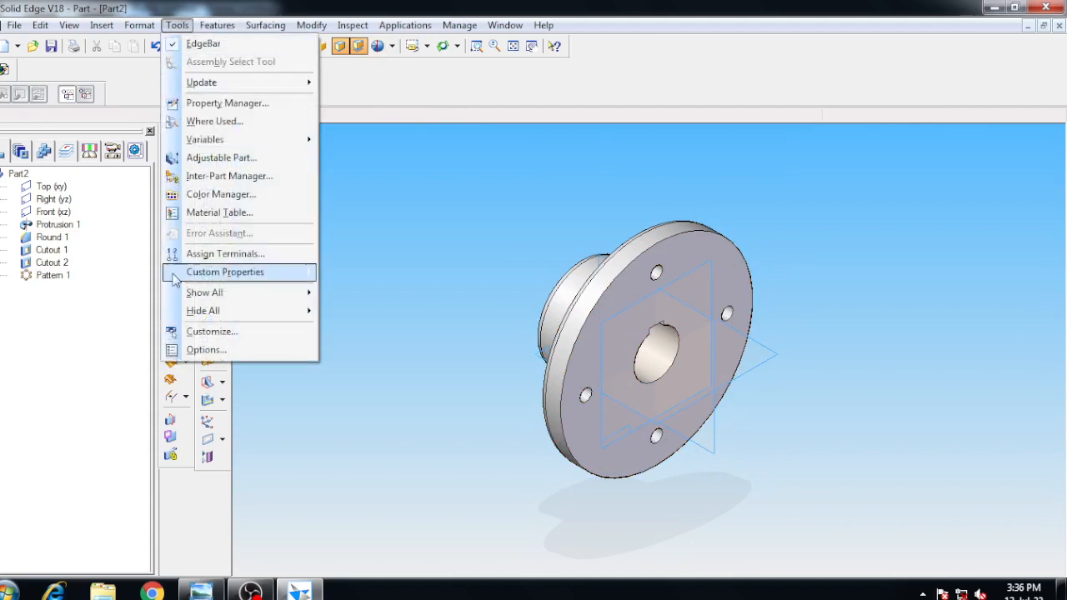
{"action": "left_click", "coordinate": [237, 212]}
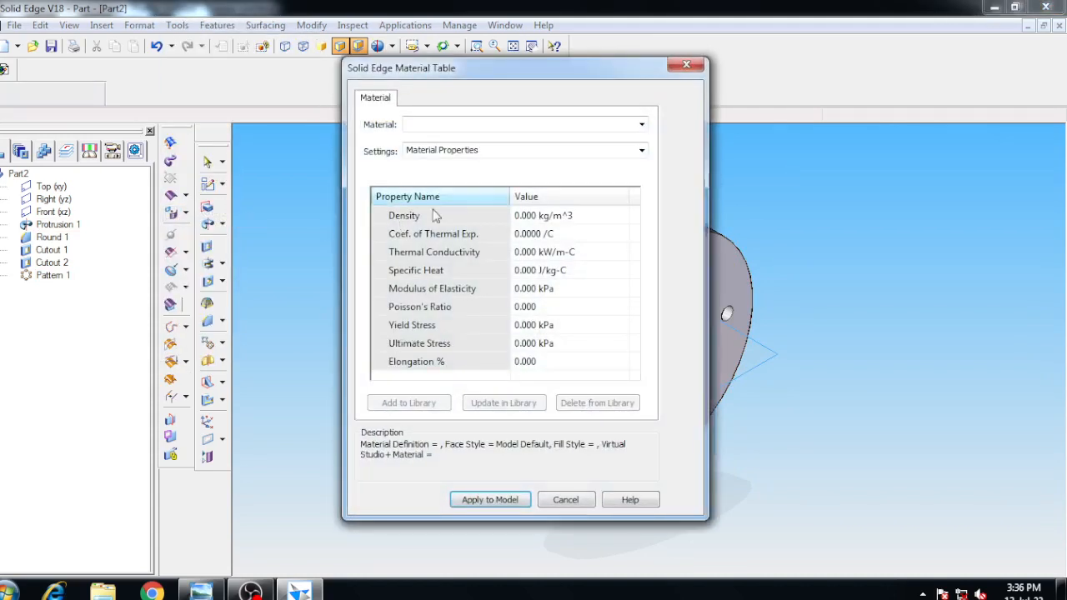
{"action": "left_click", "coordinate": [416, 123]}
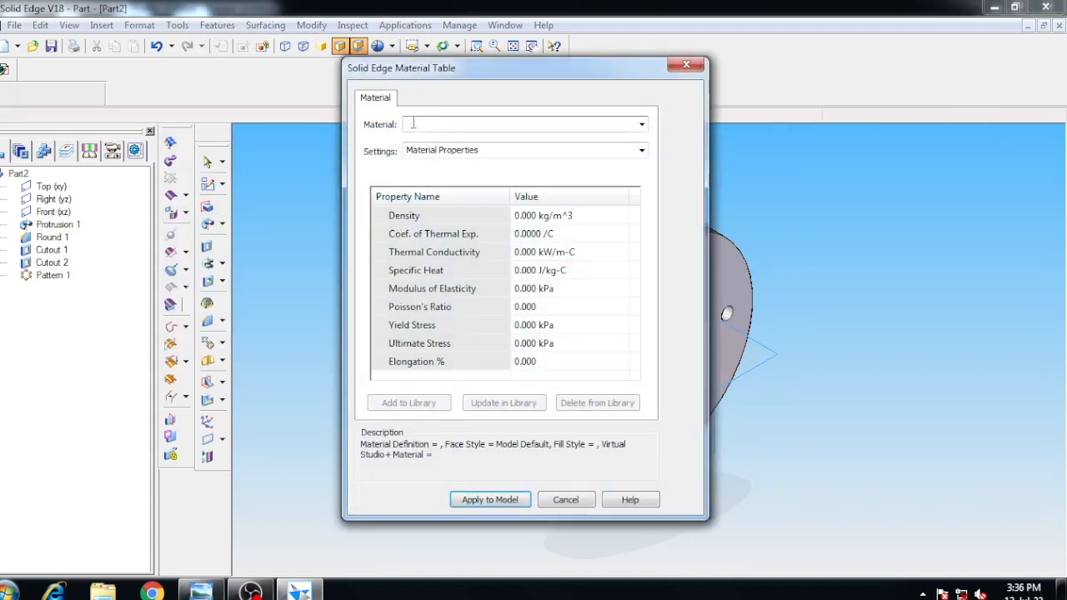
{"action": "type", "text": "Fk"}
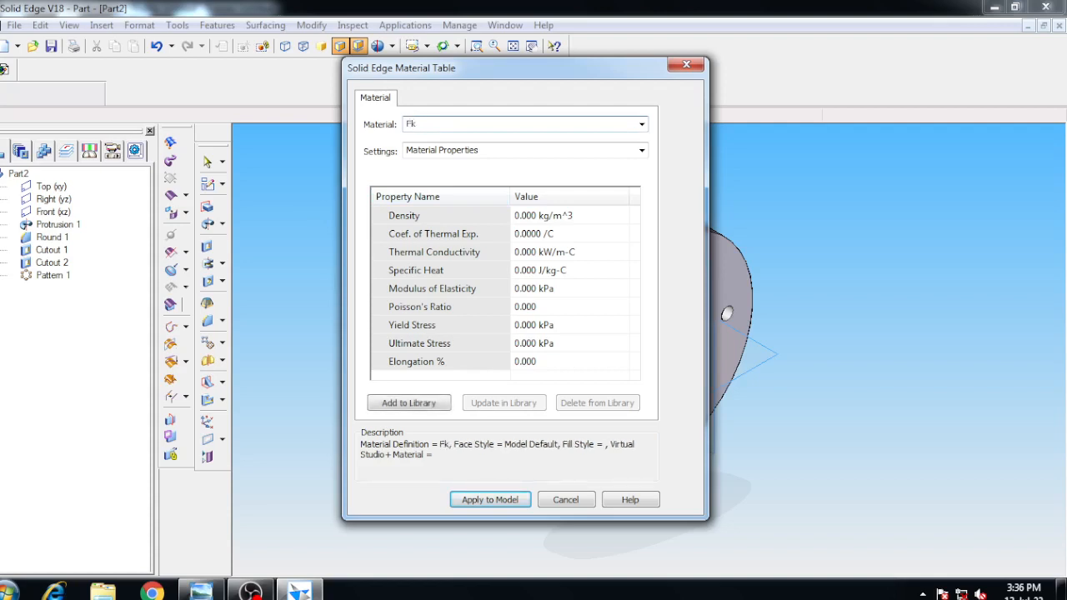
{"action": "key", "text": "BackSpace"}
{"action": "type", "text": "l"}
{"action": "key", "text": "BackSpace"}
{"action": "key", "text": "BackSpace"}
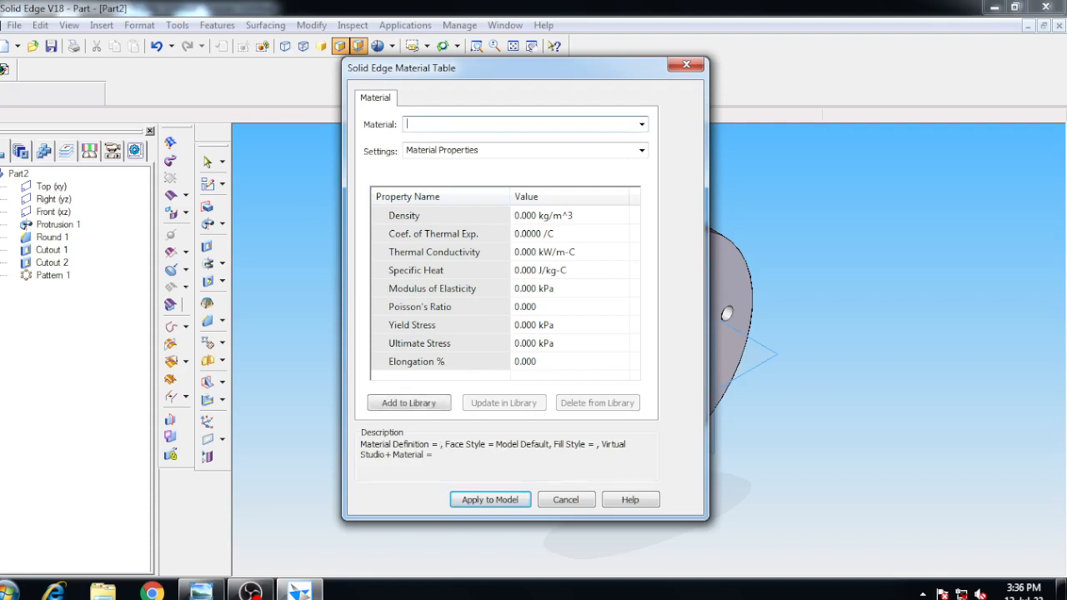
{"action": "type", "text": "CI"}
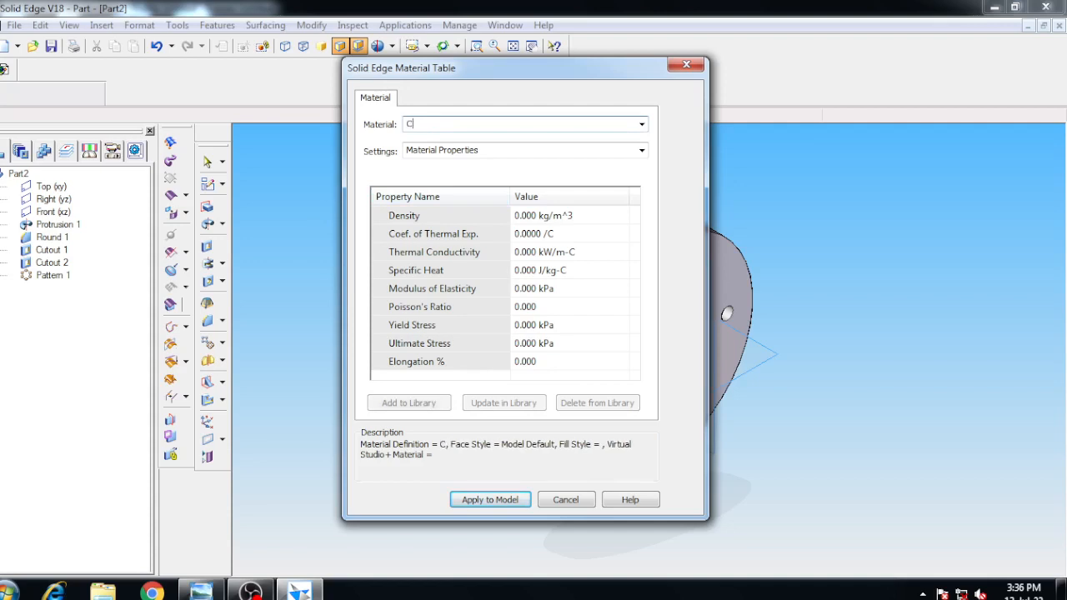
{"action": "left_click", "coordinate": [494, 500]}
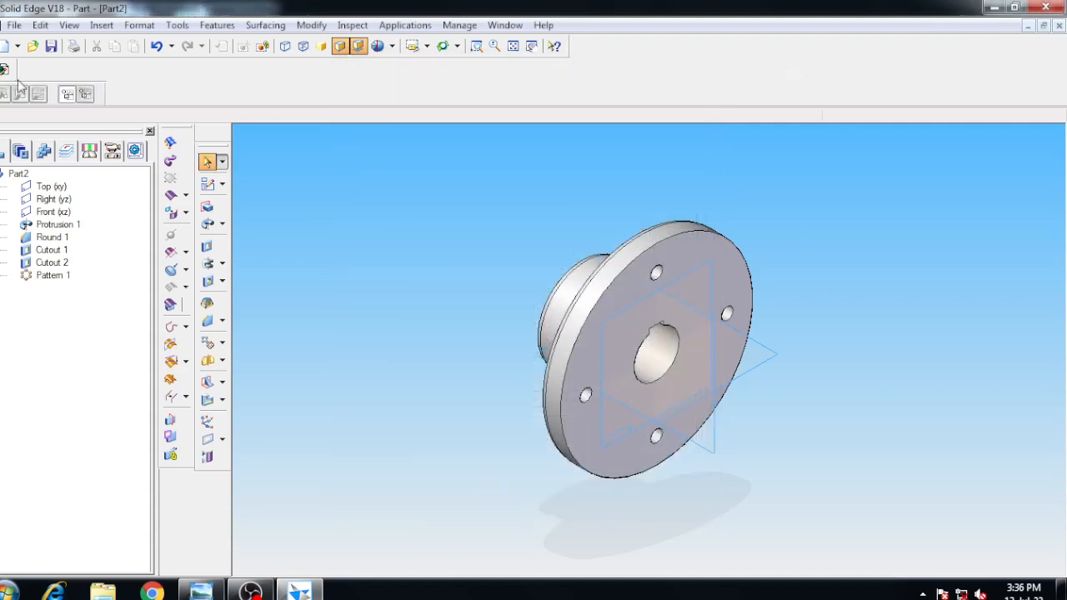
- Start saving the part and set the title in its summary properties to Flange
{"action": "left_click", "coordinate": [51, 46]}
{"action": "left_click", "coordinate": [58, 41]}
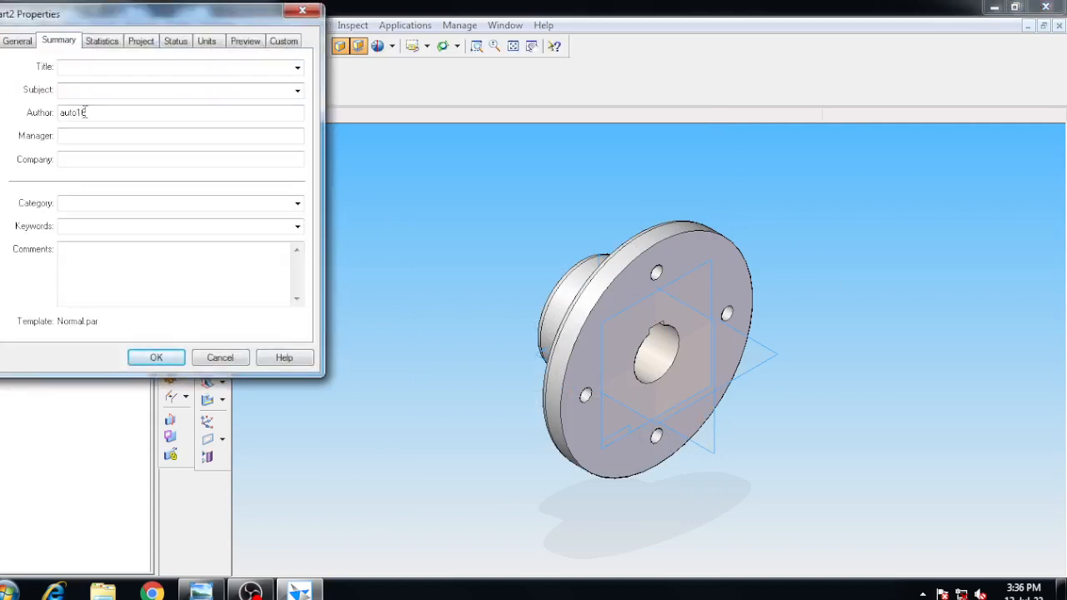
{"action": "left_click", "coordinate": [76, 67]}
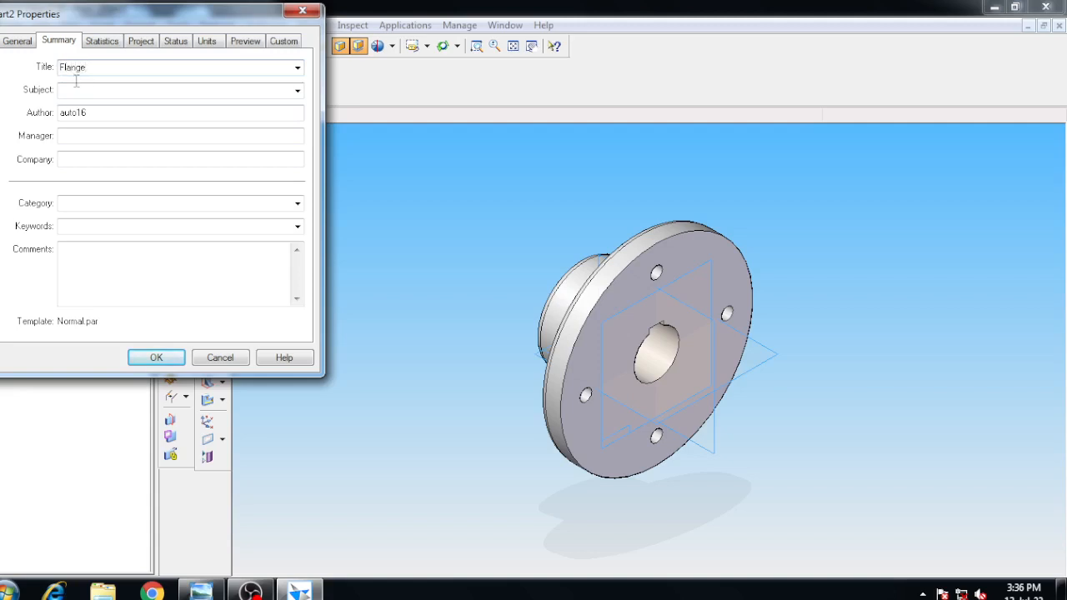
{"action": "left_click", "coordinate": [150, 357]}
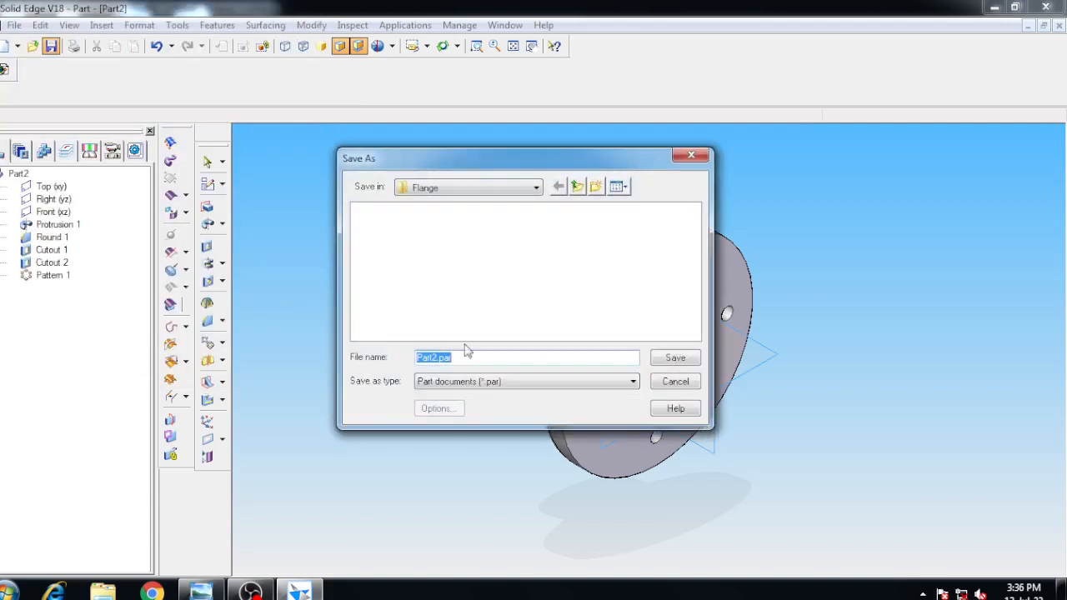
- Save the part as Flange in the Flange folder on the Desktop
{"action": "left_click", "coordinate": [536, 188]}
{"action": "left_click", "coordinate": [433, 203]}
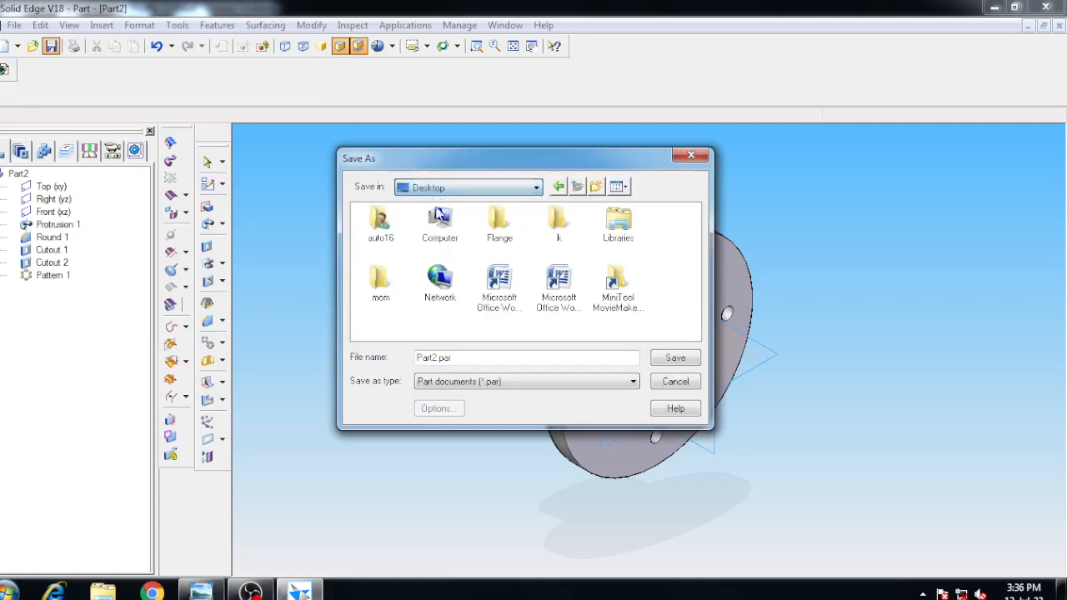
{"action": "double_click", "coordinate": [499, 220]}
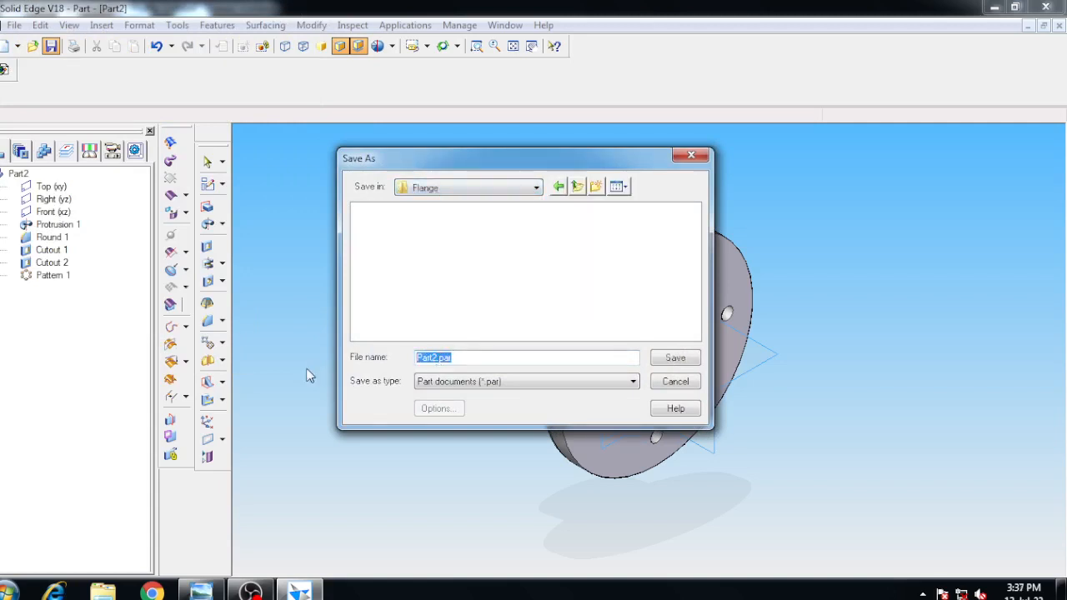
{"action": "type", "text": "Flange"}
{"action": "left_click", "coordinate": [682, 360]}
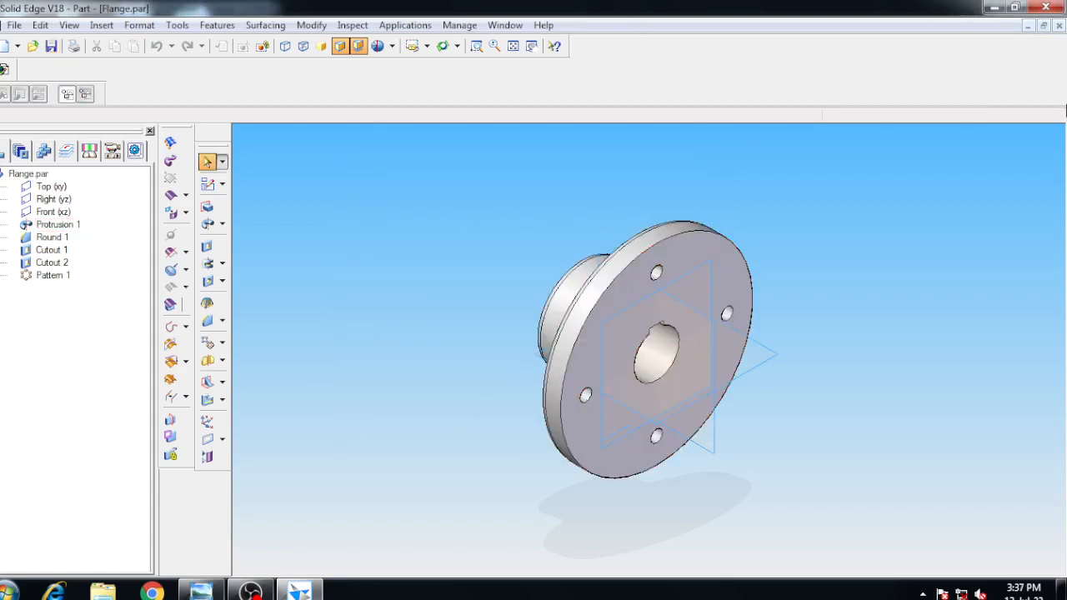
- Close the flange document and create a new solid part
{"action": "left_click", "coordinate": [1059, 26]}
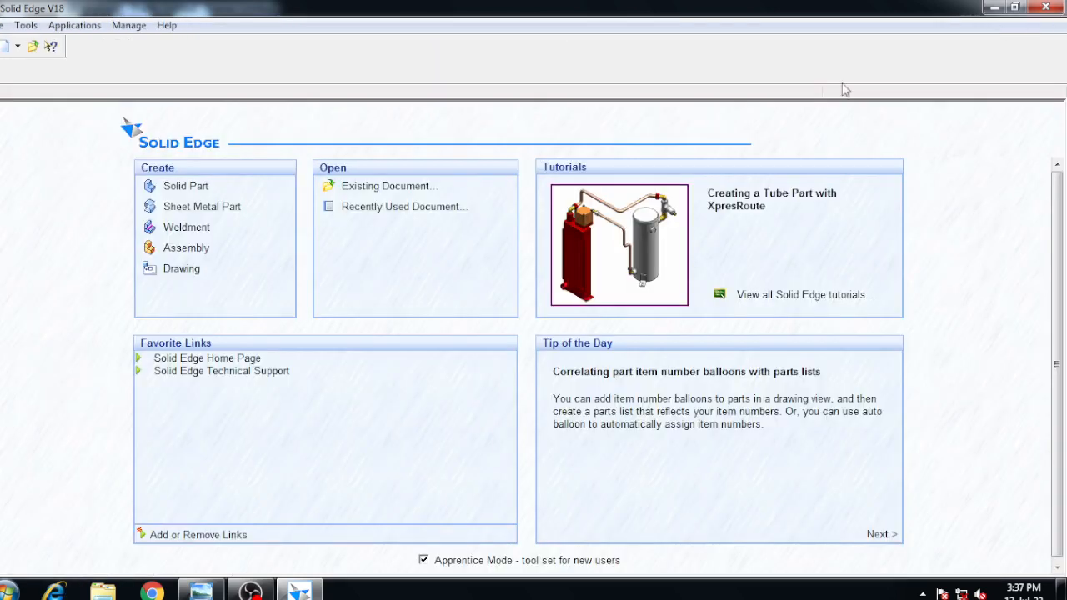
{"action": "left_click", "coordinate": [186, 187]}
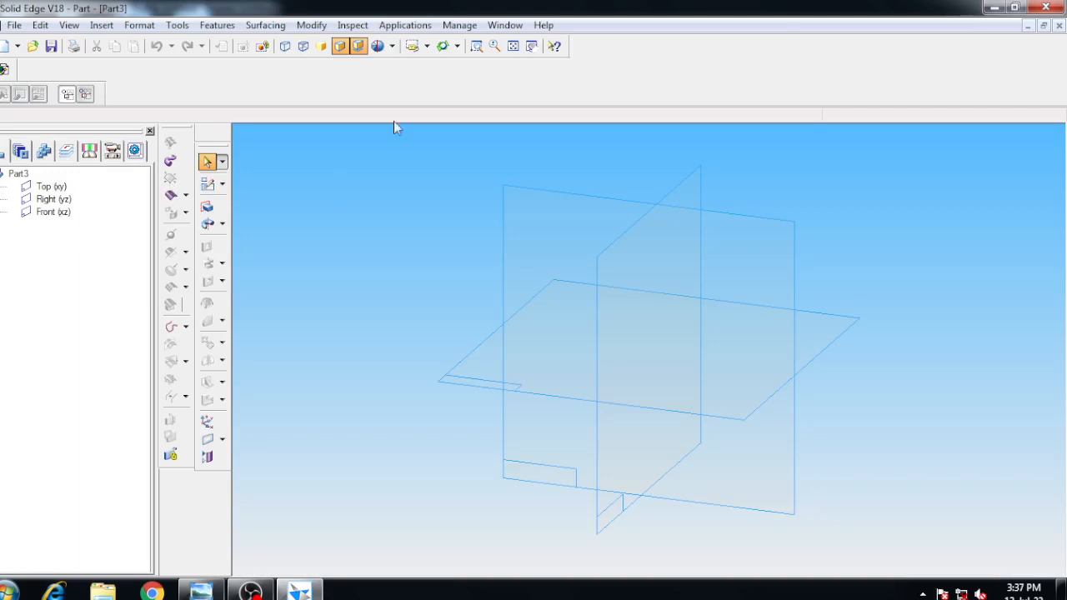
- Start a protrusion sketch on the Front (xz) plane of the empty part
{"action": "left_click", "coordinate": [207, 208]}
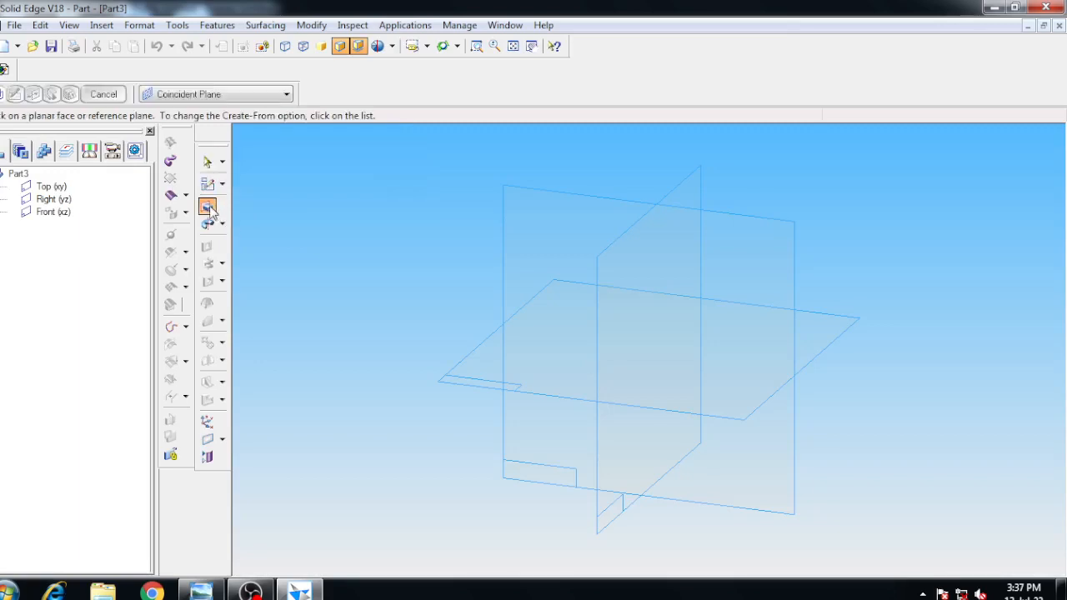
{"action": "left_click", "coordinate": [59, 206]}
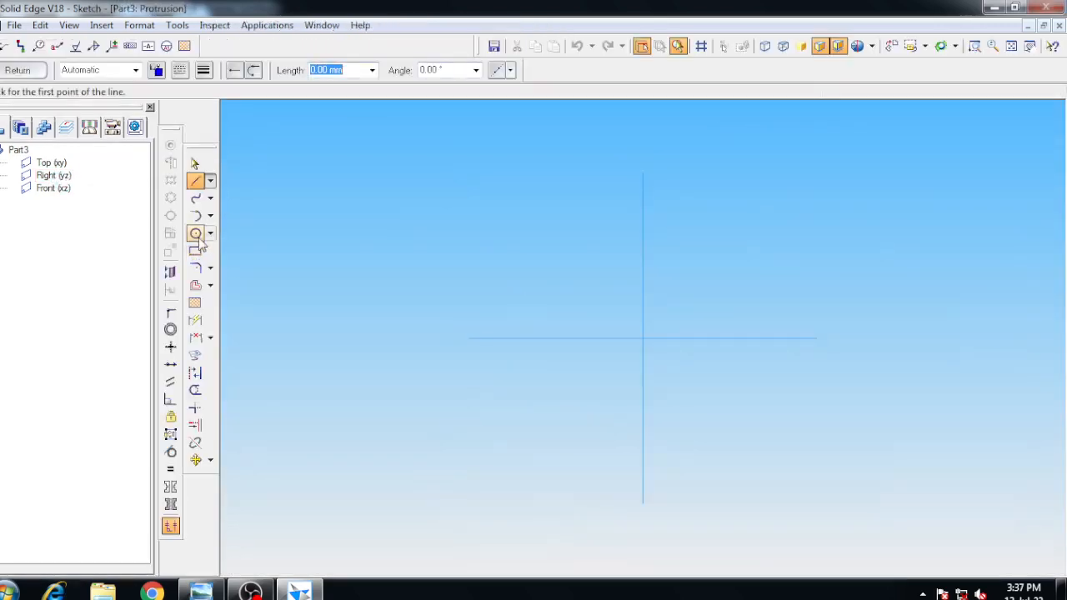
- Sketch a 45 mm diameter circle centred on the intersection of the reference planes and finish the profile
{"action": "left_click", "coordinate": [197, 234]}
{"action": "type", "text": "45"}
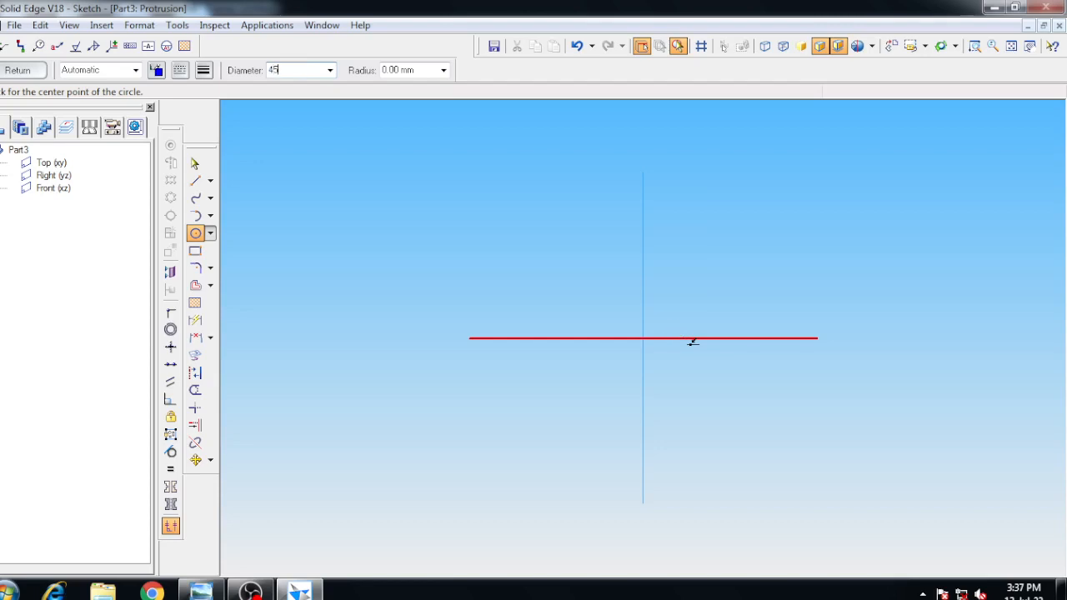
{"action": "key", "text": "Tab"}
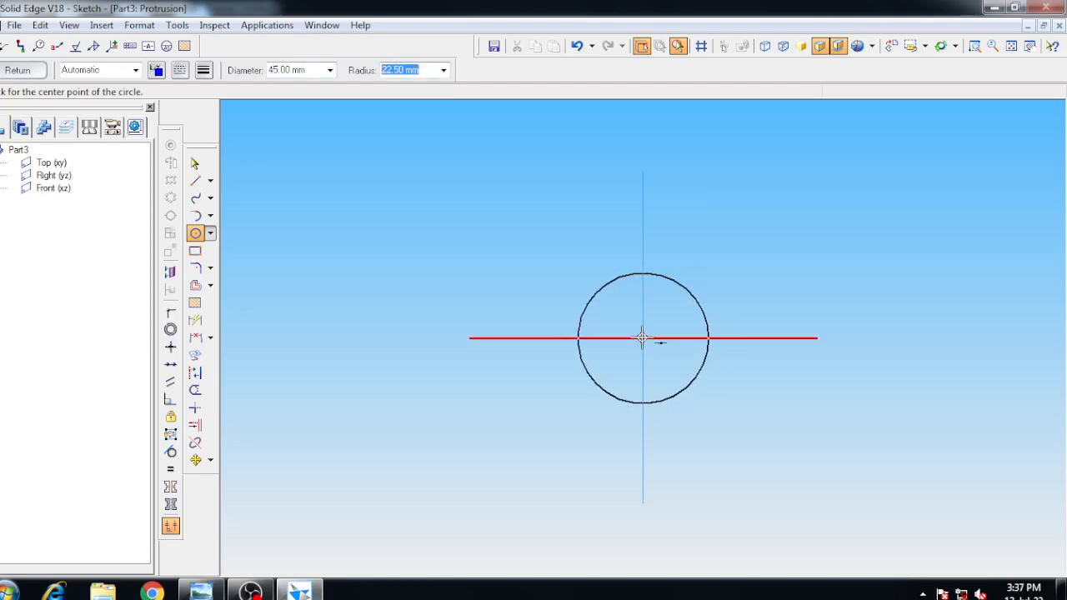
{"action": "left_click", "coordinate": [642, 338]}
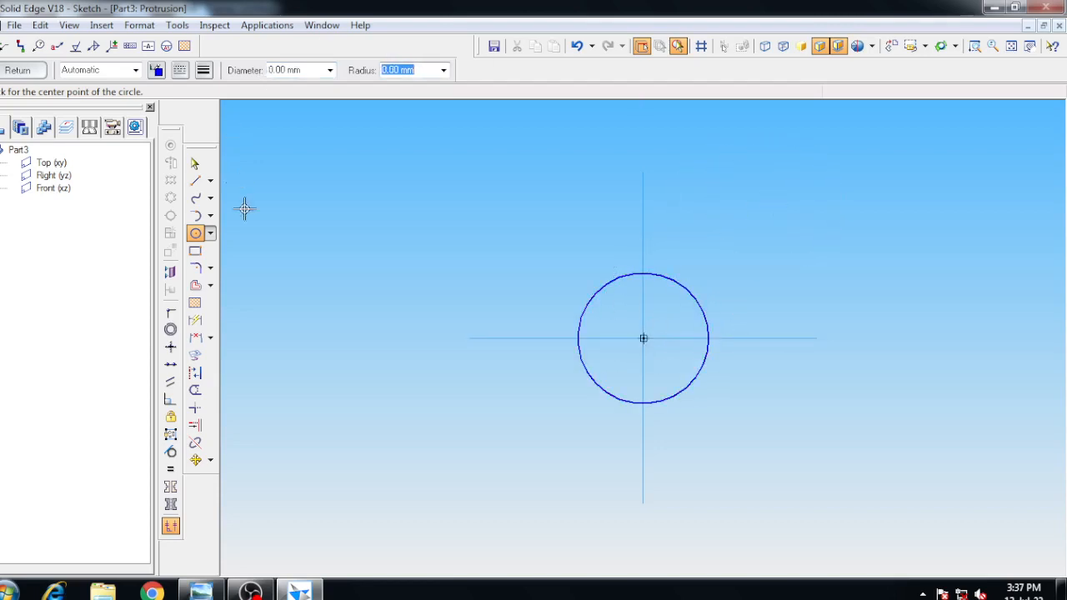
{"action": "left_click", "coordinate": [18, 70]}
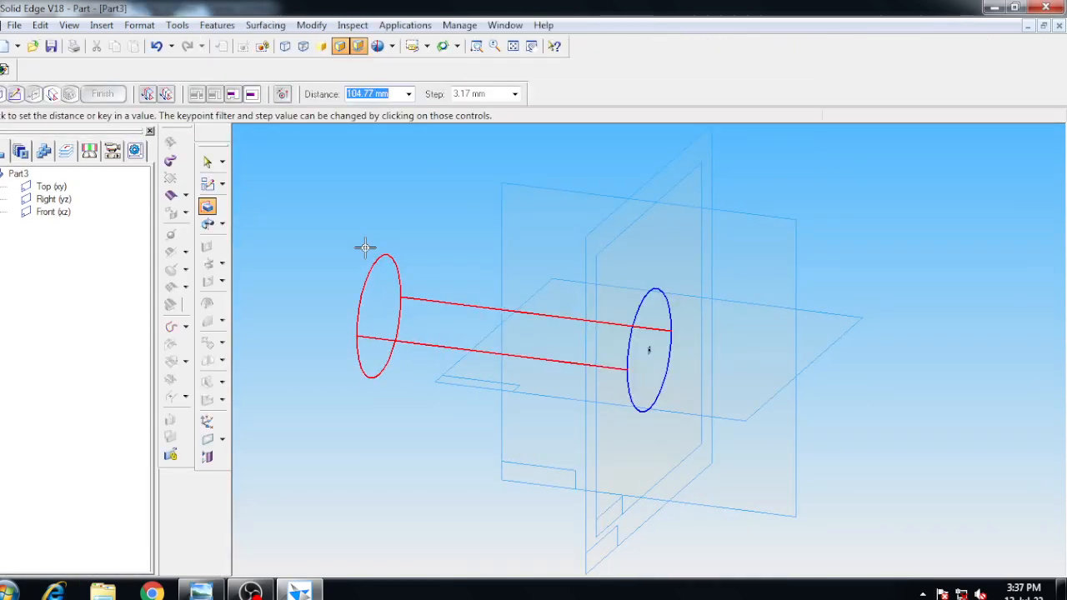
- Extrude the circle 120 mm to one side of the sketch plane to form the solid shaft
{"action": "type", "text": "120"}
{"action": "key", "text": "Return"}
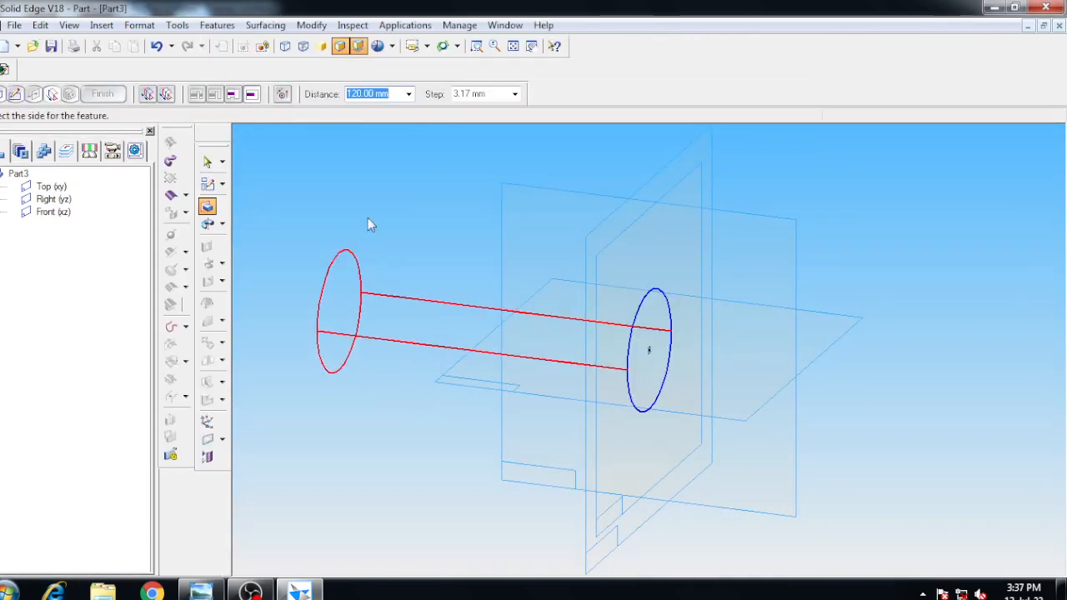
{"action": "left_click", "coordinate": [367, 217]}
{"action": "key", "text": "ctrl+o"}
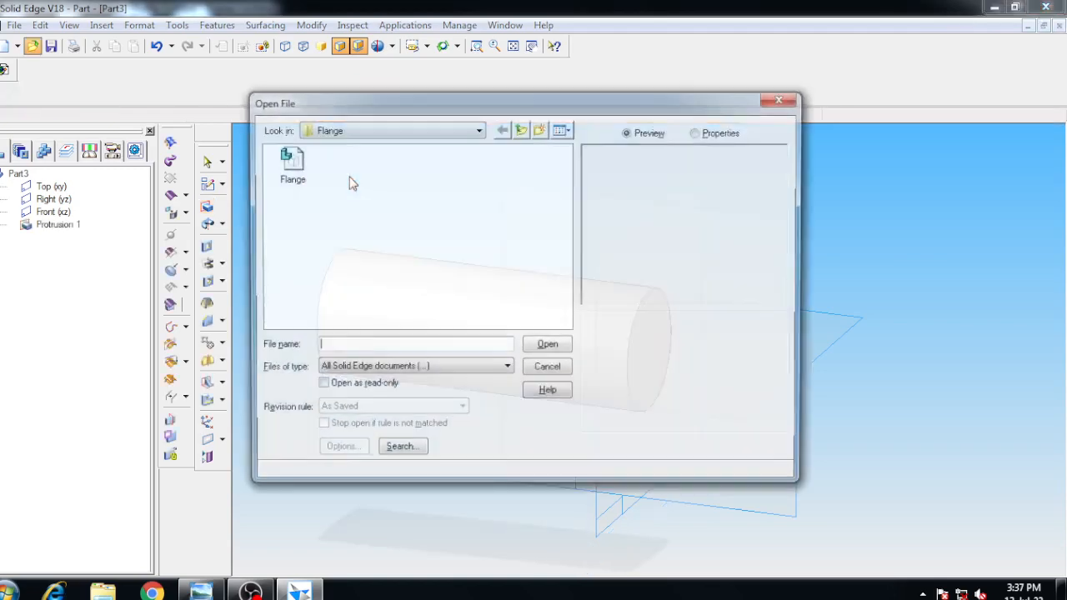
{"action": "left_click", "coordinate": [782, 97]}
{"action": "key", "text": "ctrl+i"}
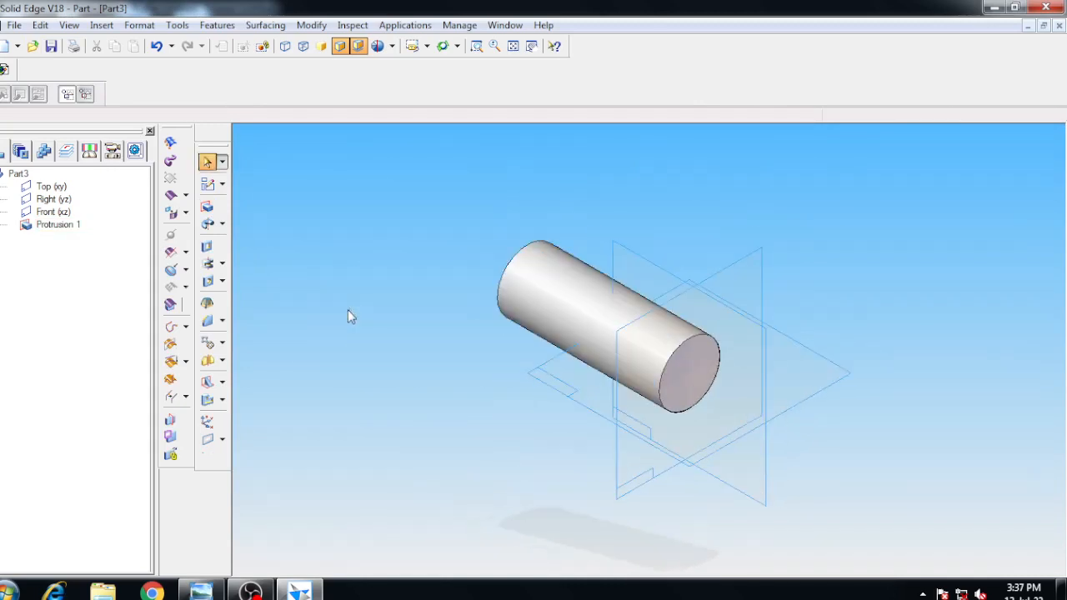
- Start a cutout on the shaft's front end face and sketch a rectangle about 14 mm wide straddling its upper edge
{"action": "left_click", "coordinate": [208, 247]}
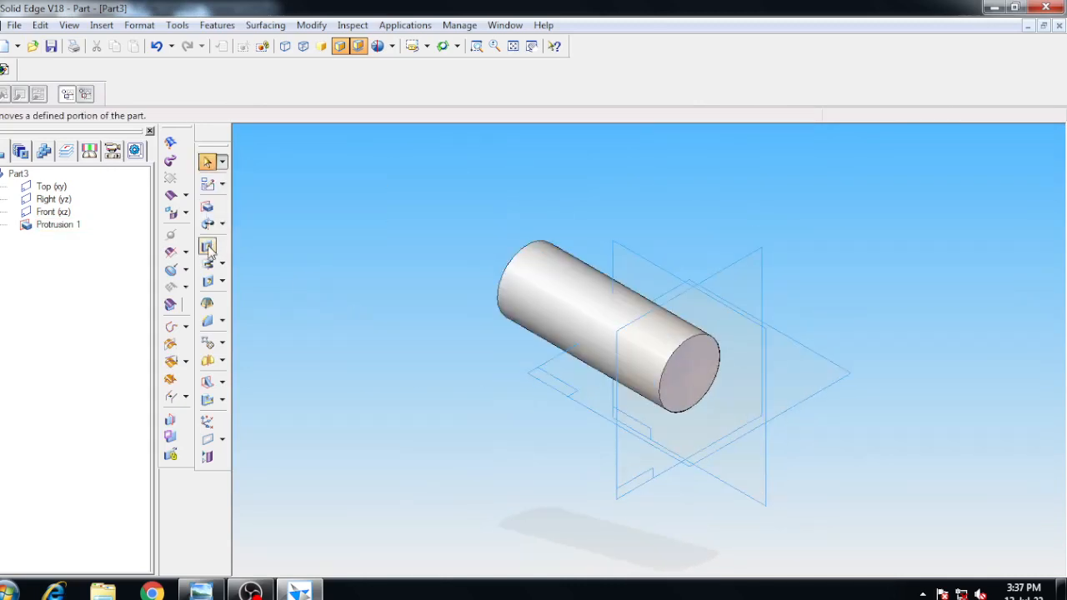
{"action": "left_click", "coordinate": [686, 373]}
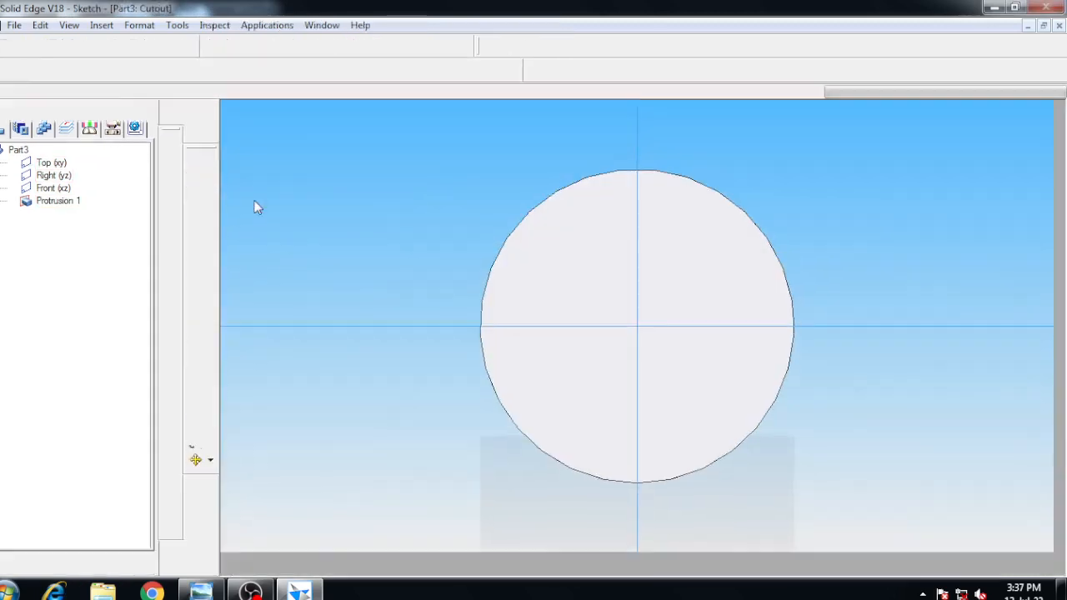
{"action": "left_click", "coordinate": [197, 252]}
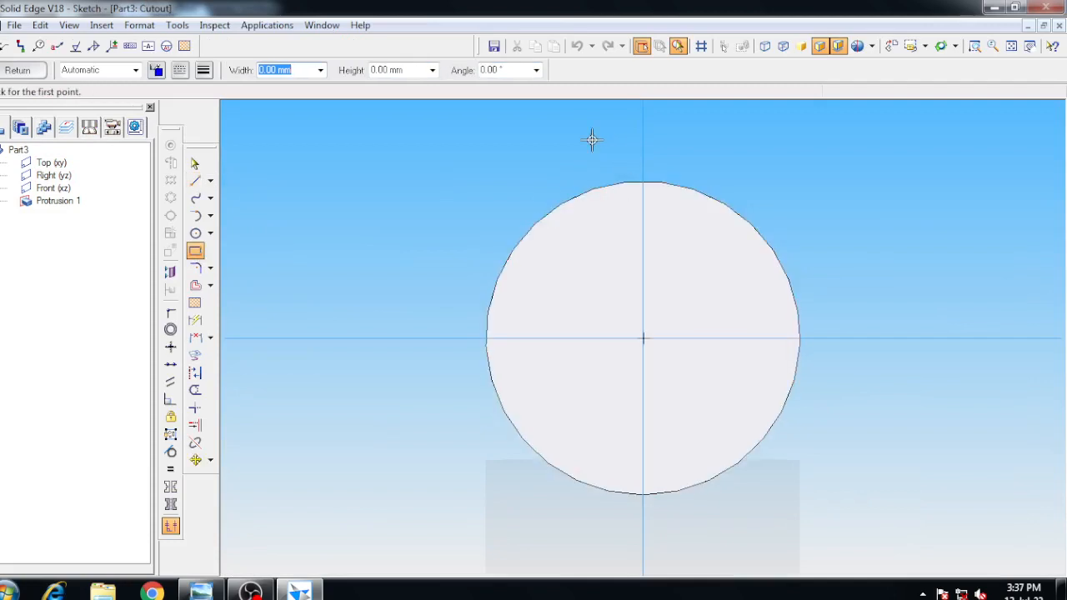
{"action": "left_click", "coordinate": [592, 137]}
{"action": "left_click", "coordinate": [692, 137]}
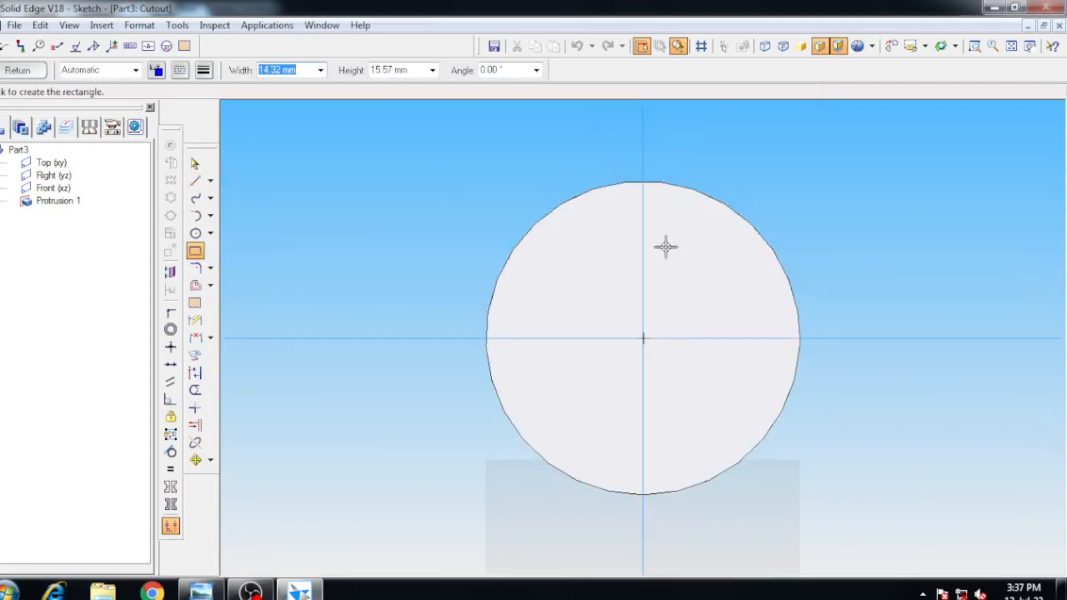
{"action": "left_click", "coordinate": [674, 234]}
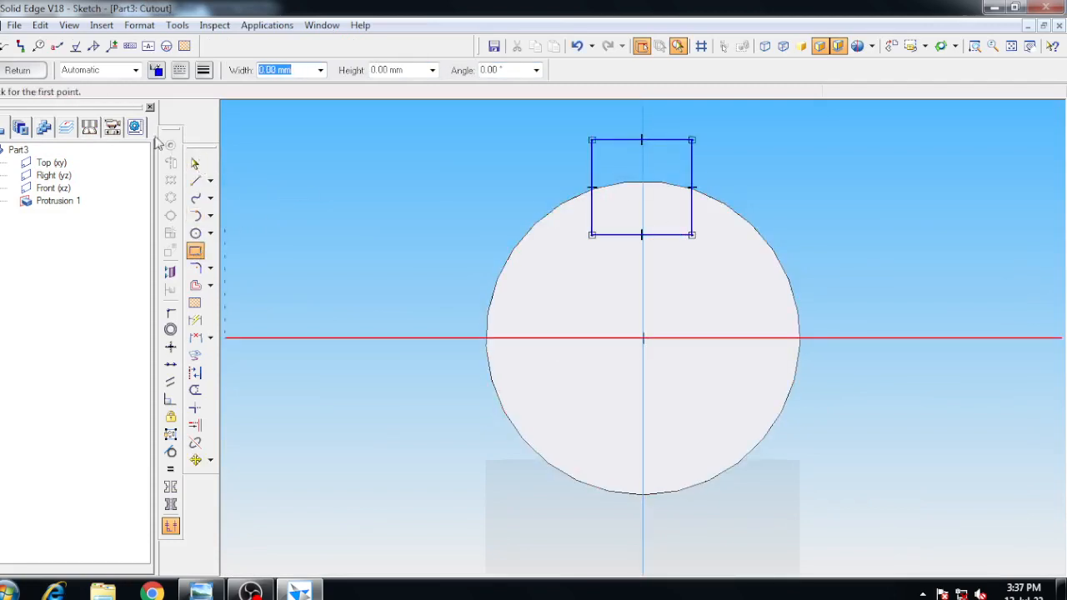
- Connect the midpoint of the rectangle's upper edge to the vertical reference line to centre it on the shaft
{"action": "left_click", "coordinate": [196, 320]}
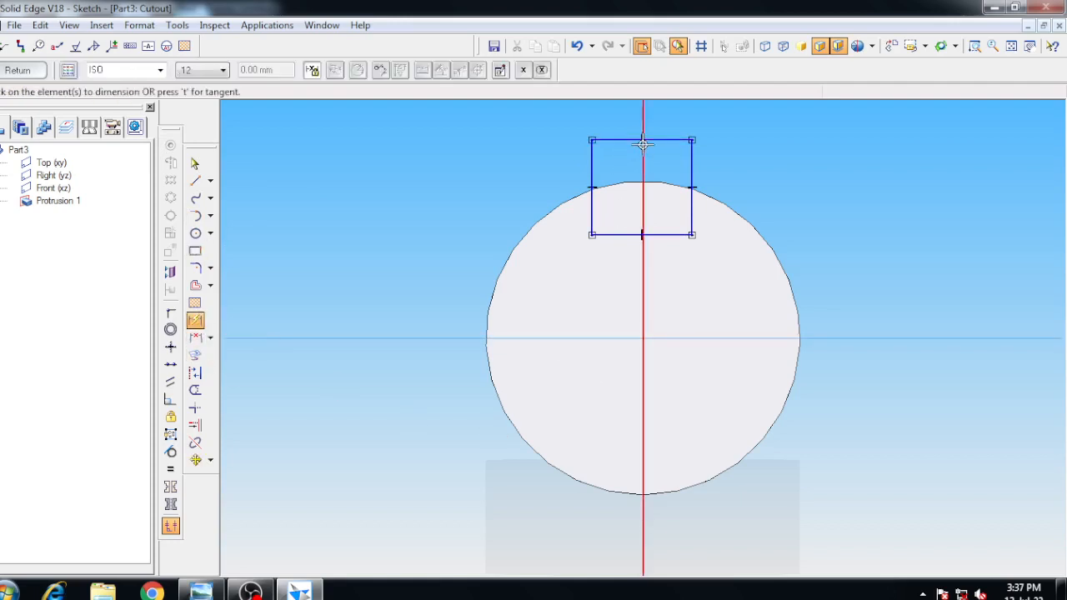
{"action": "left_click", "coordinate": [171, 312]}
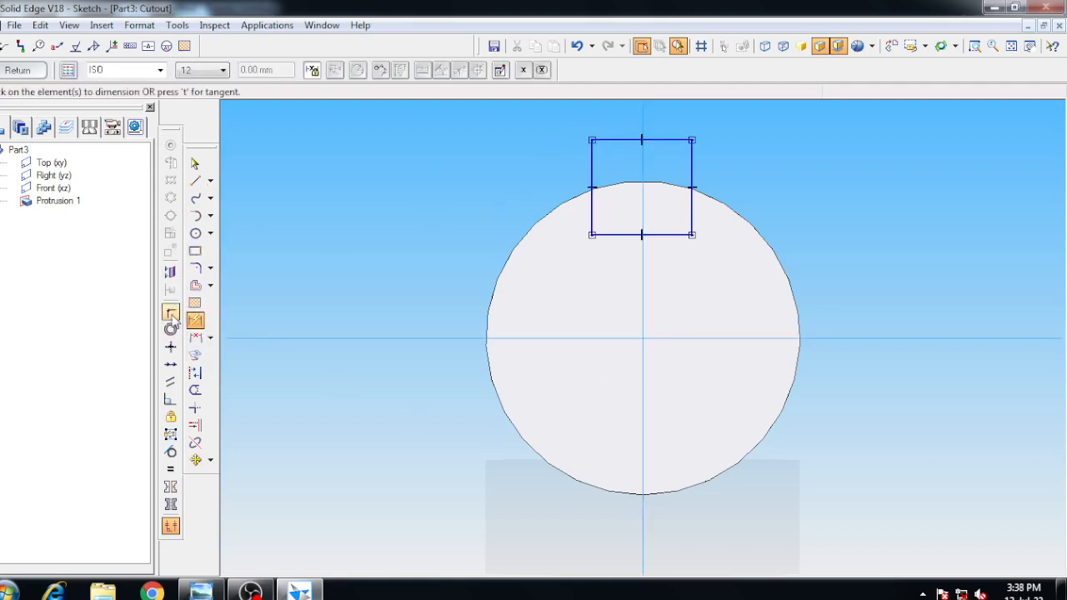
{"action": "left_click", "coordinate": [642, 140]}
{"action": "left_click", "coordinate": [643, 127]}
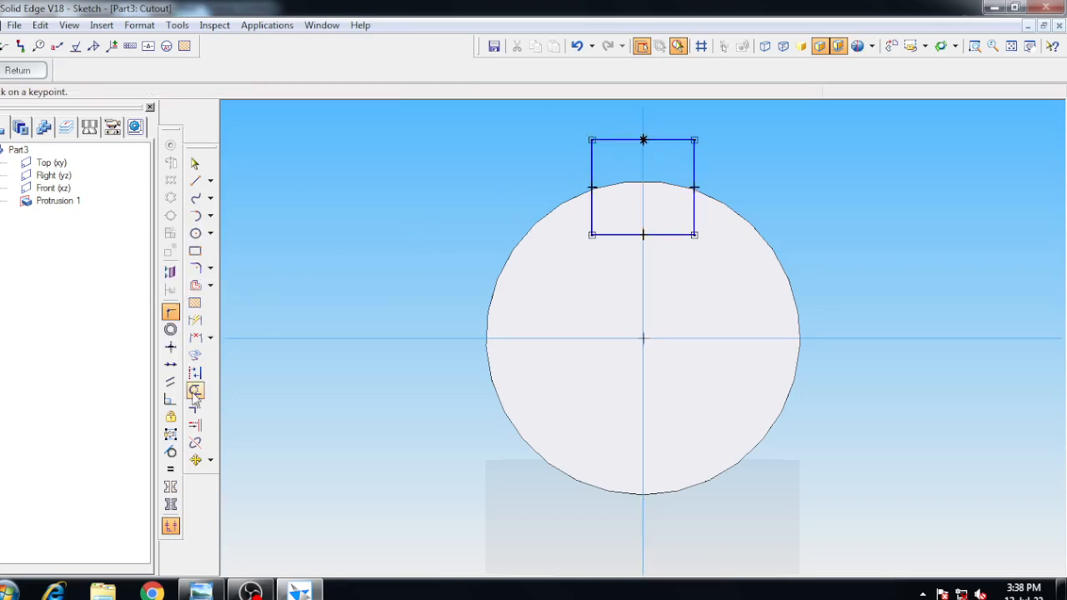
- Dimension the rectangle's width and set it to 14 mm
{"action": "left_click", "coordinate": [195, 320]}
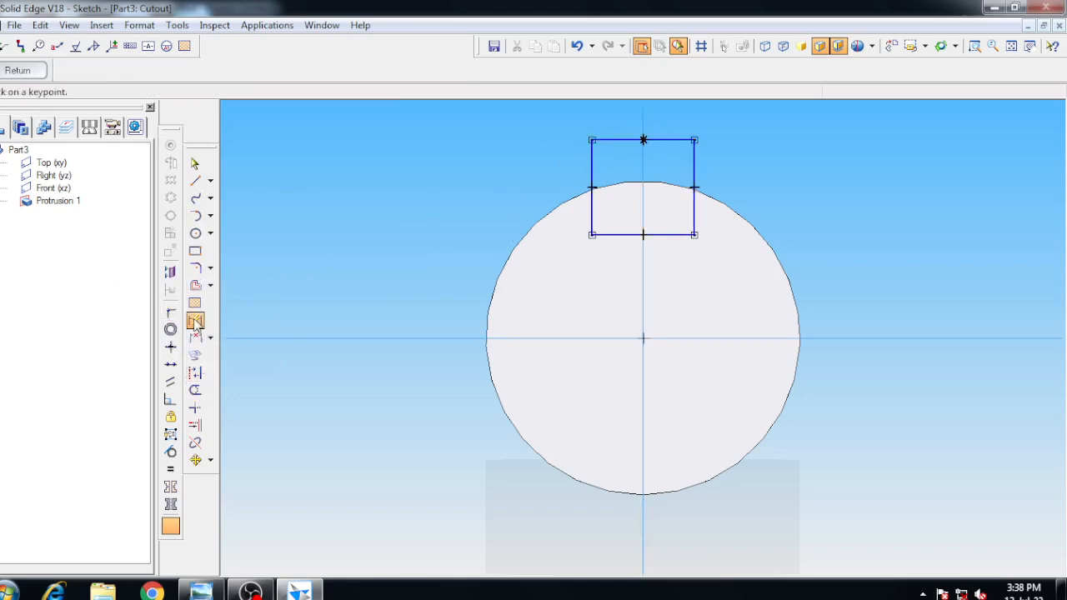
{"action": "left_click", "coordinate": [610, 140]}
{"action": "left_click", "coordinate": [643, 118]}
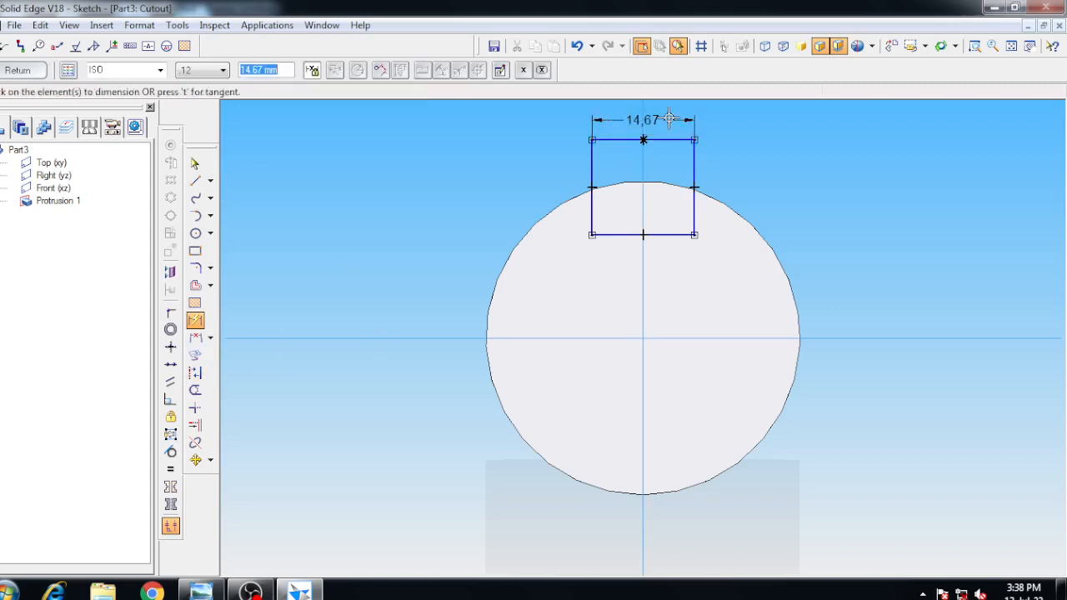
{"action": "type", "text": "14"}
{"action": "key", "text": "Return"}
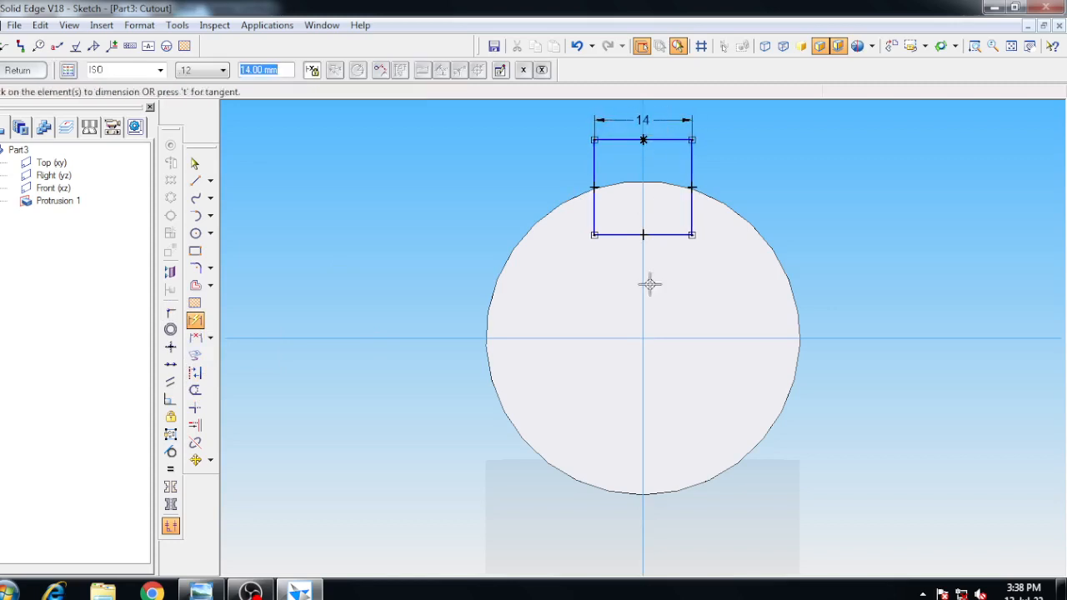
- Dimension the vertical distance from the rectangle's lower edge to the lowest point of the shaft circle as 39.5 mm
{"action": "left_click", "coordinate": [210, 338]}
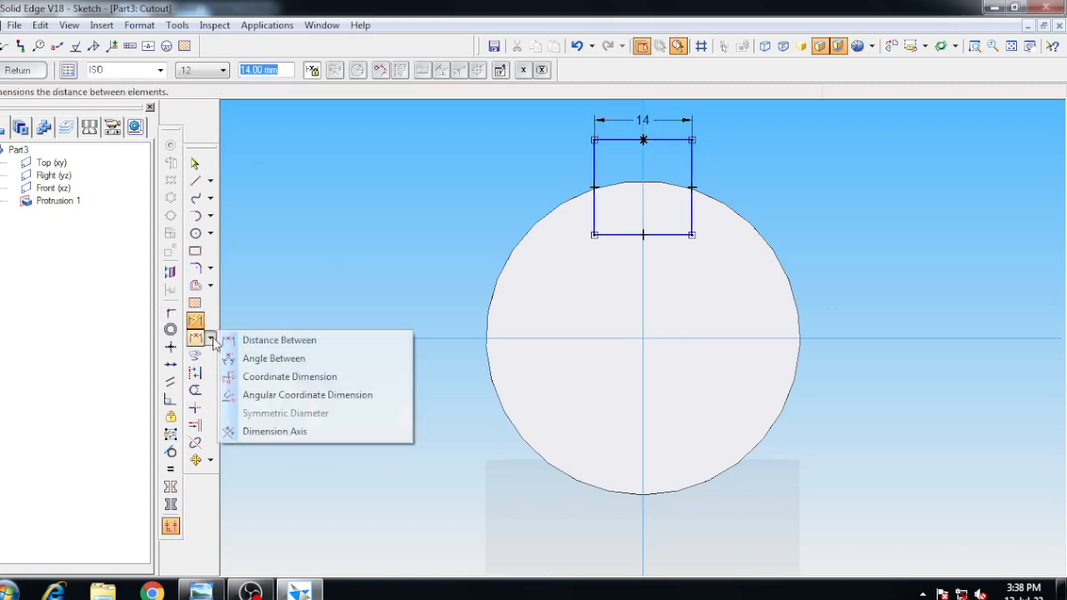
{"action": "left_click", "coordinate": [237, 341]}
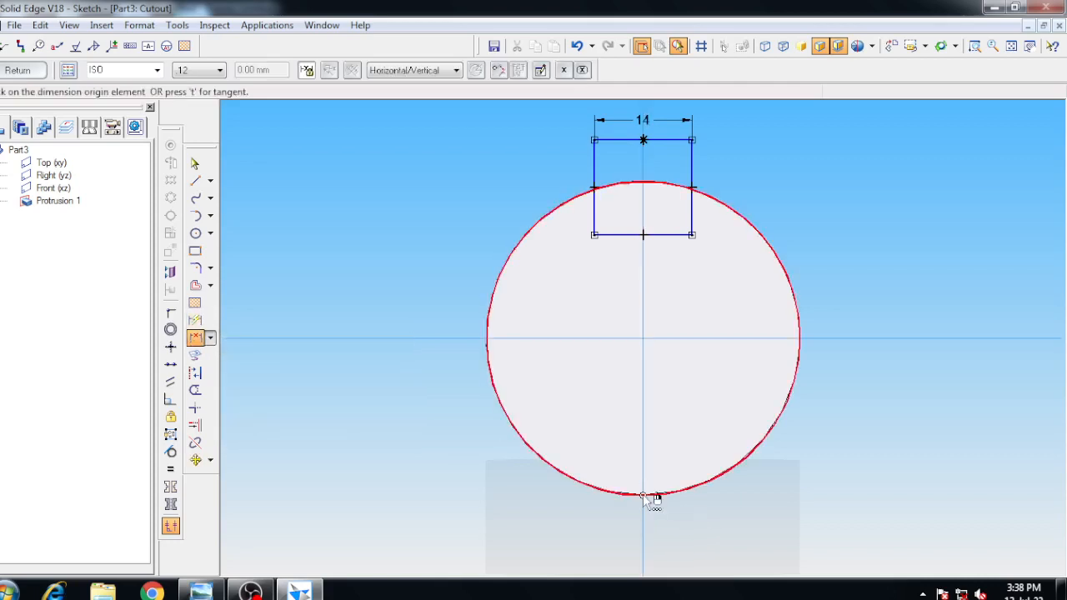
{"action": "left_click", "coordinate": [668, 235]}
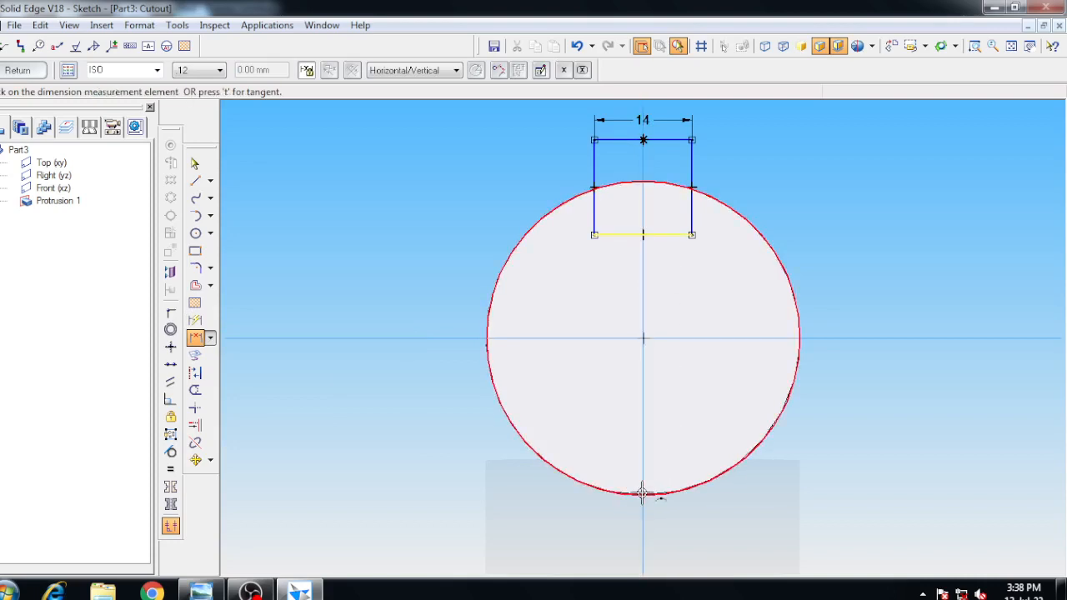
{"action": "left_click", "coordinate": [642, 494]}
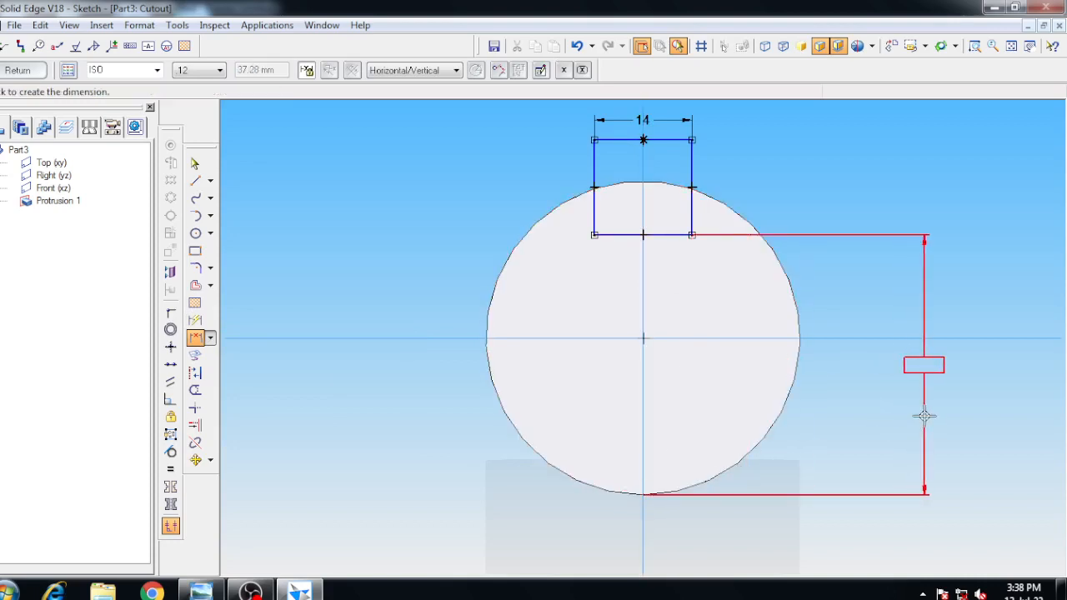
{"action": "left_click", "coordinate": [924, 415]}
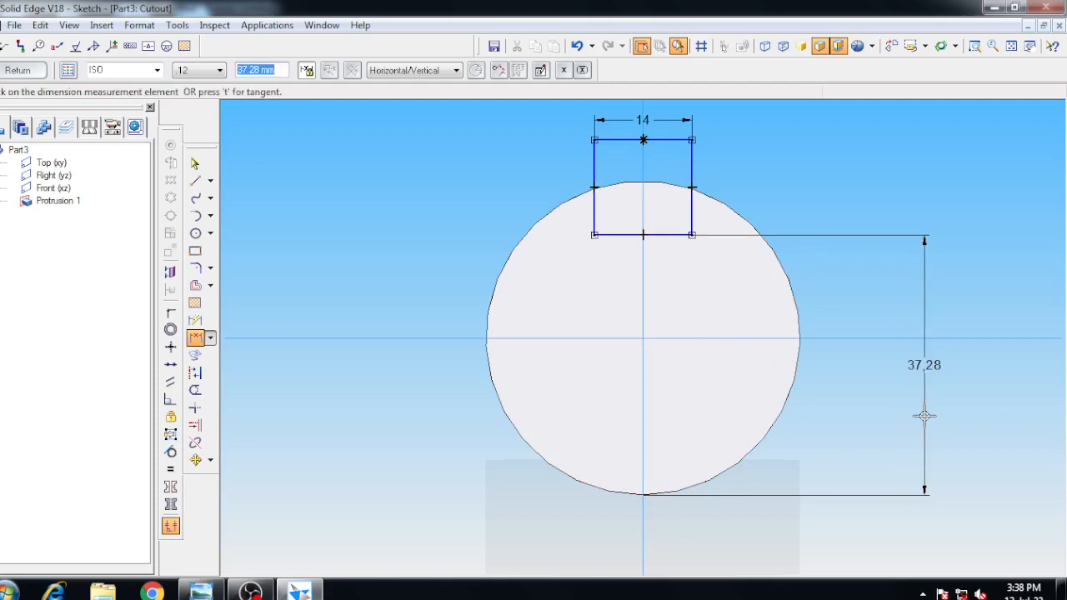
{"action": "type", "text": "39"}
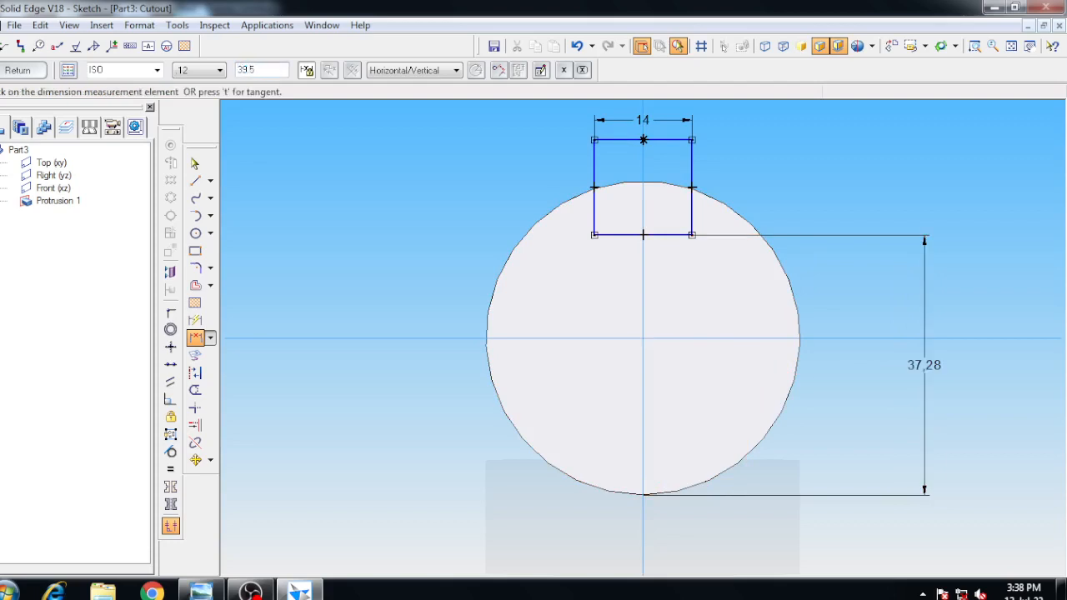
{"action": "type", "text": ".5"}
{"action": "key", "text": "Return"}
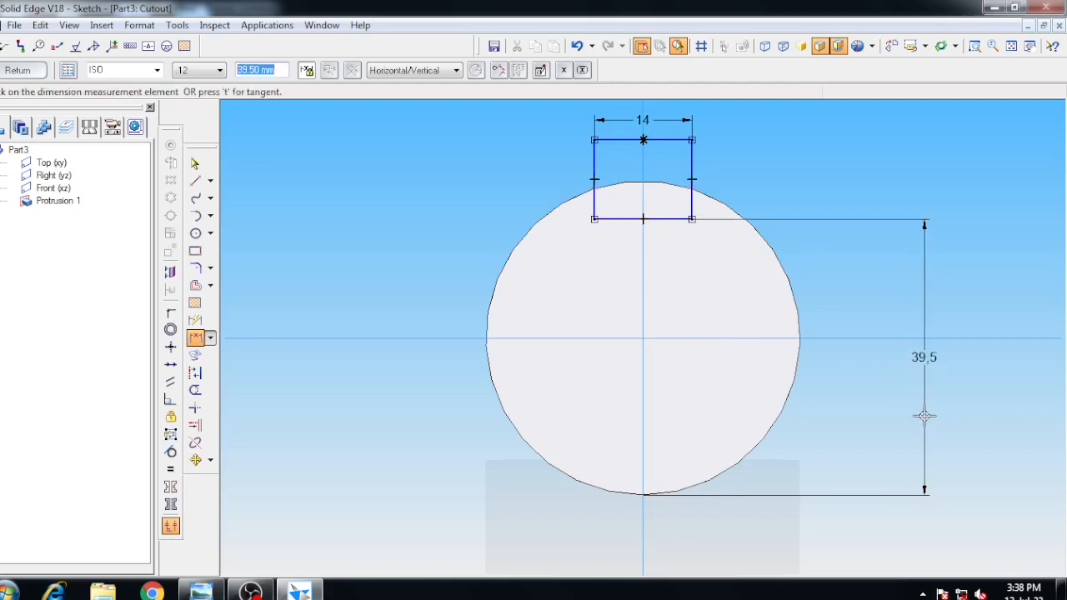
- Finish the profile and cut the keyway 90 mm deep along the shaft
{"action": "left_click", "coordinate": [23, 71]}
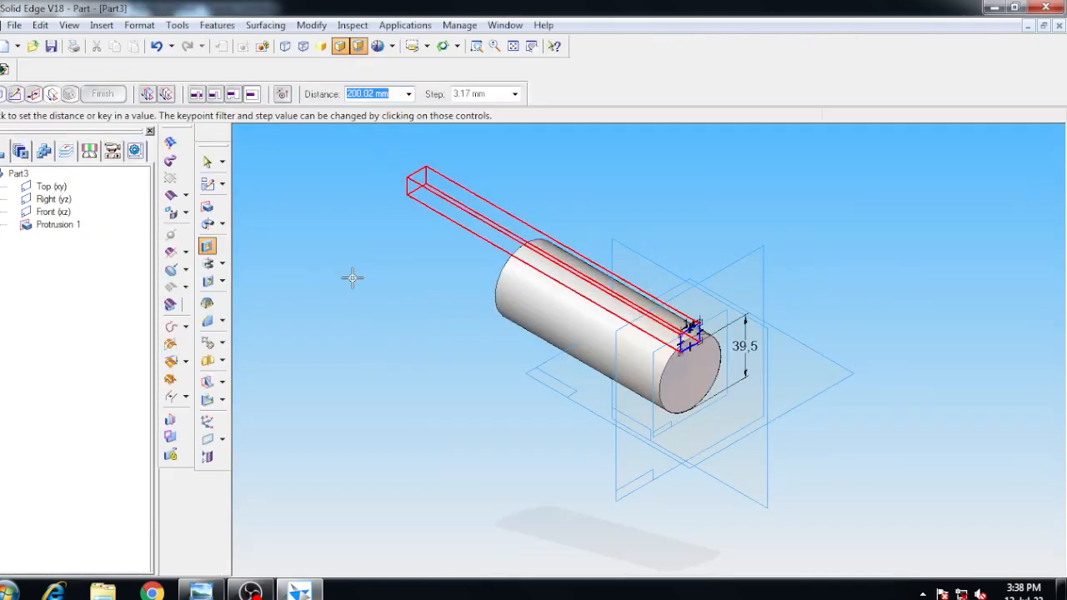
{"action": "type", "text": "90"}
{"action": "key", "text": "Return"}
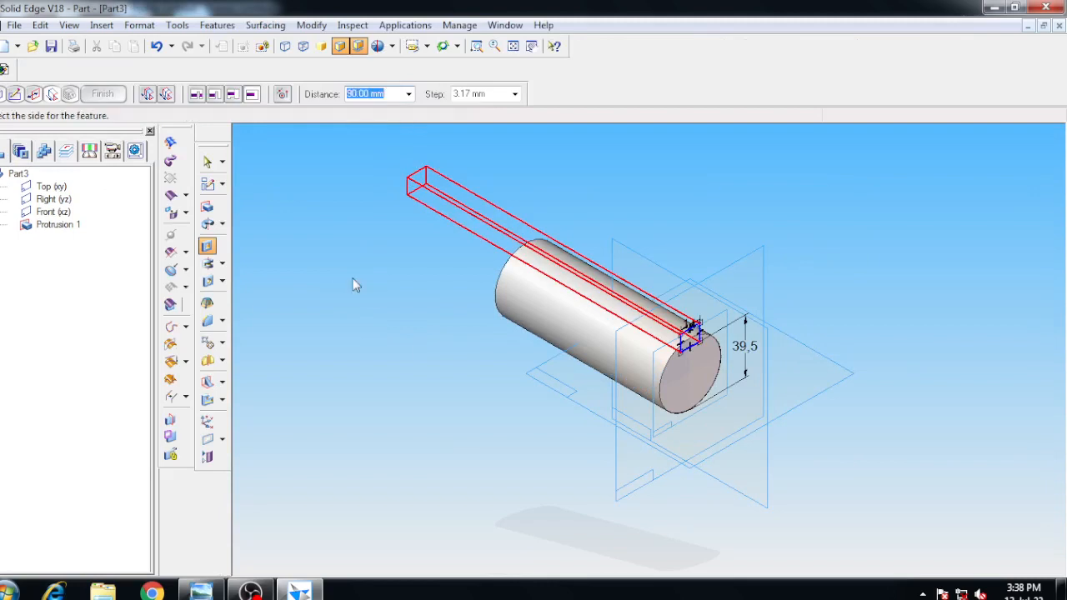
{"action": "left_click", "coordinate": [354, 285]}
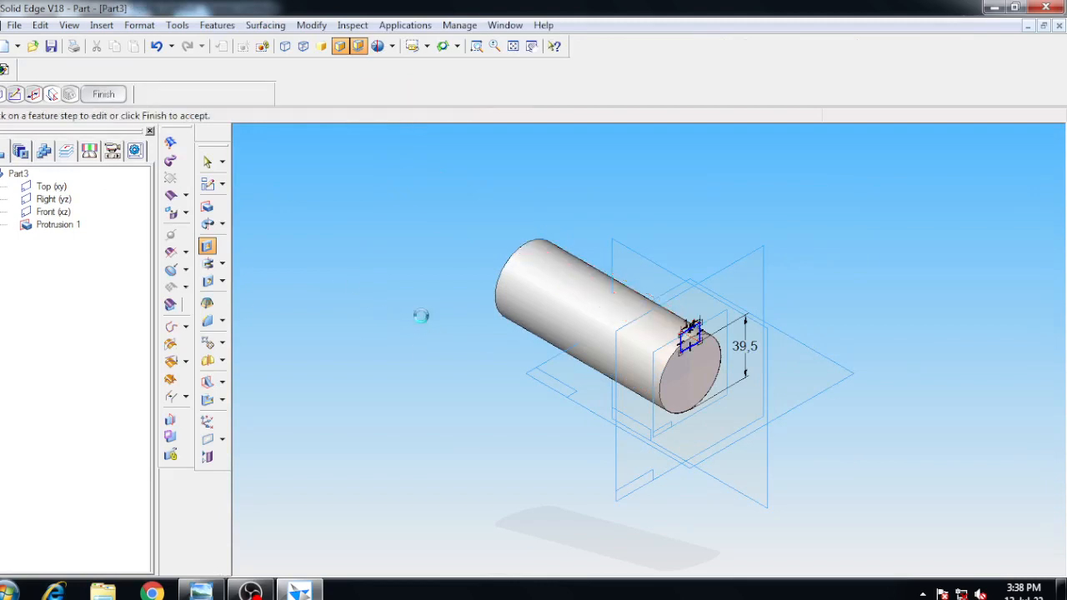
{"action": "left_click", "coordinate": [122, 97]}
{"action": "left_click", "coordinate": [222, 321]}
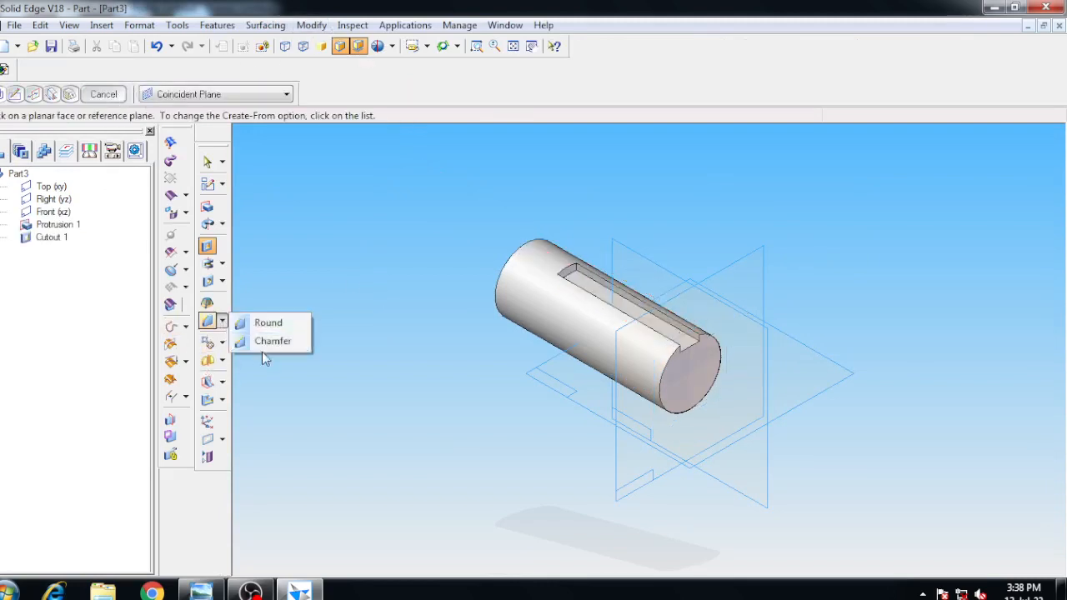
{"action": "left_click", "coordinate": [275, 325]}
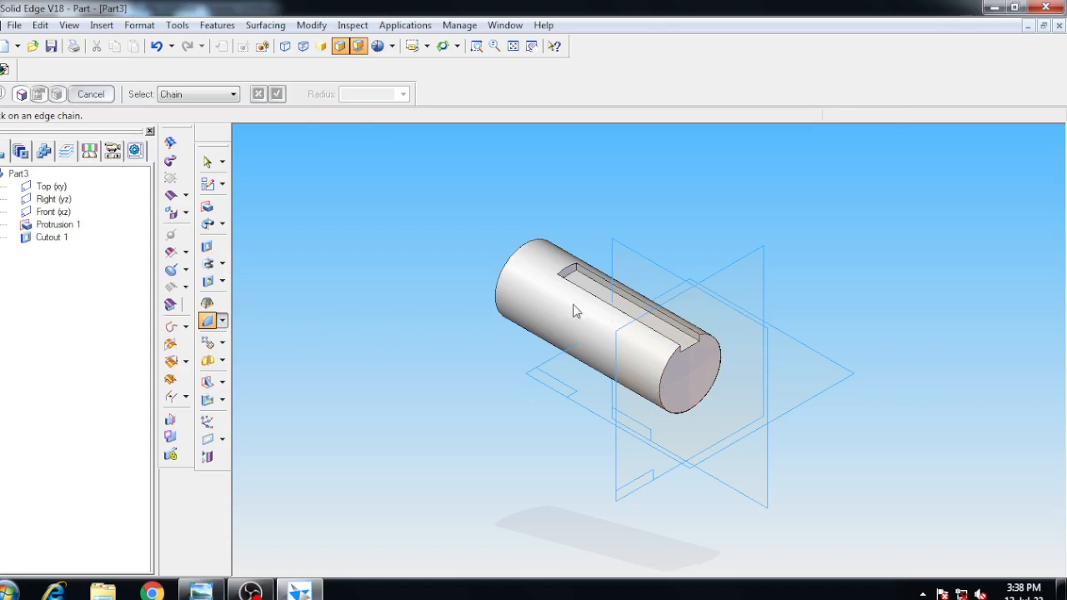
{"action": "left_click", "coordinate": [571, 277]}
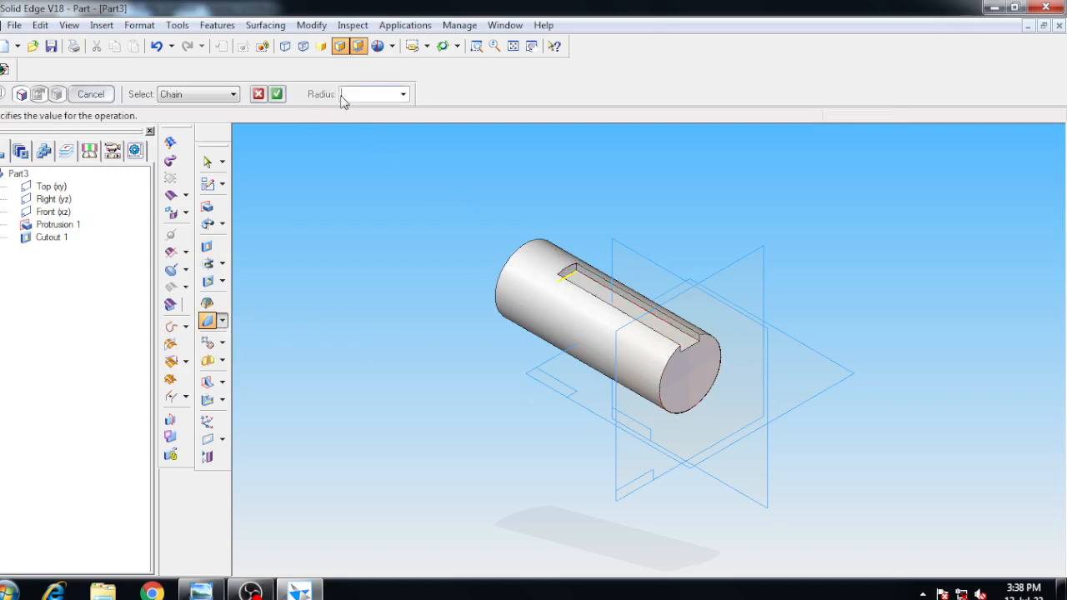
{"action": "type", "text": "5"}
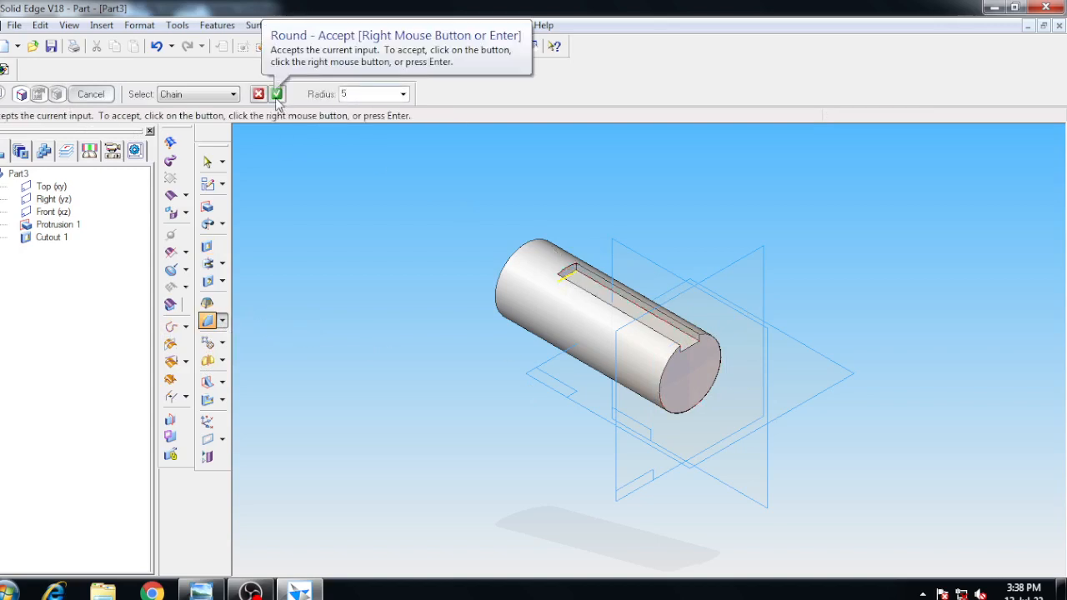
{"action": "left_click", "coordinate": [277, 95]}
- Chamfer the circular edge at the shaft's keyway-side end with a 2 mm setback
{"action": "left_click", "coordinate": [223, 321]}
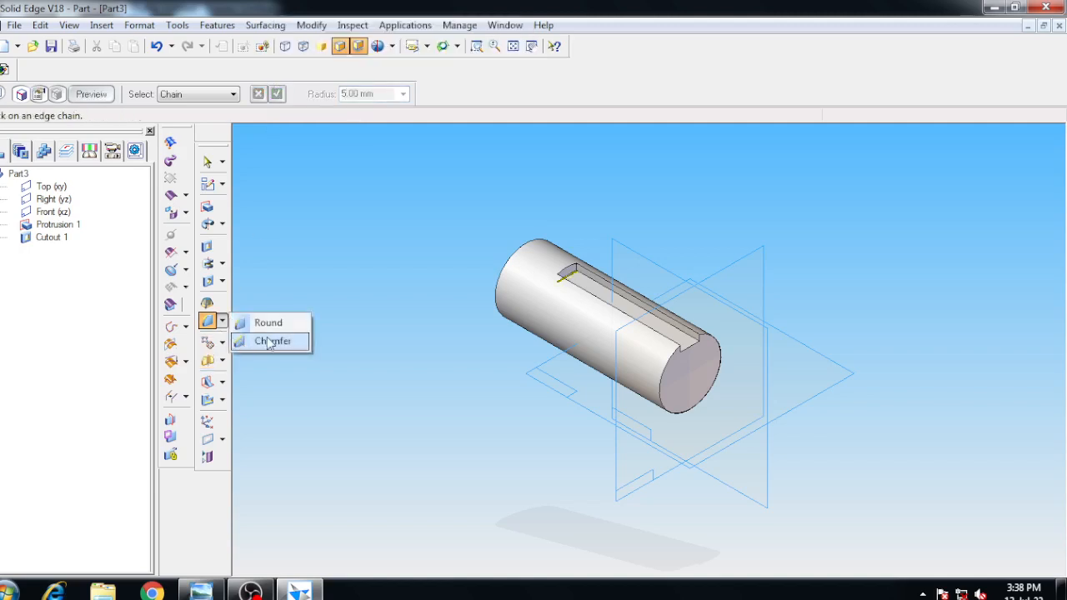
{"action": "left_click", "coordinate": [272, 341]}
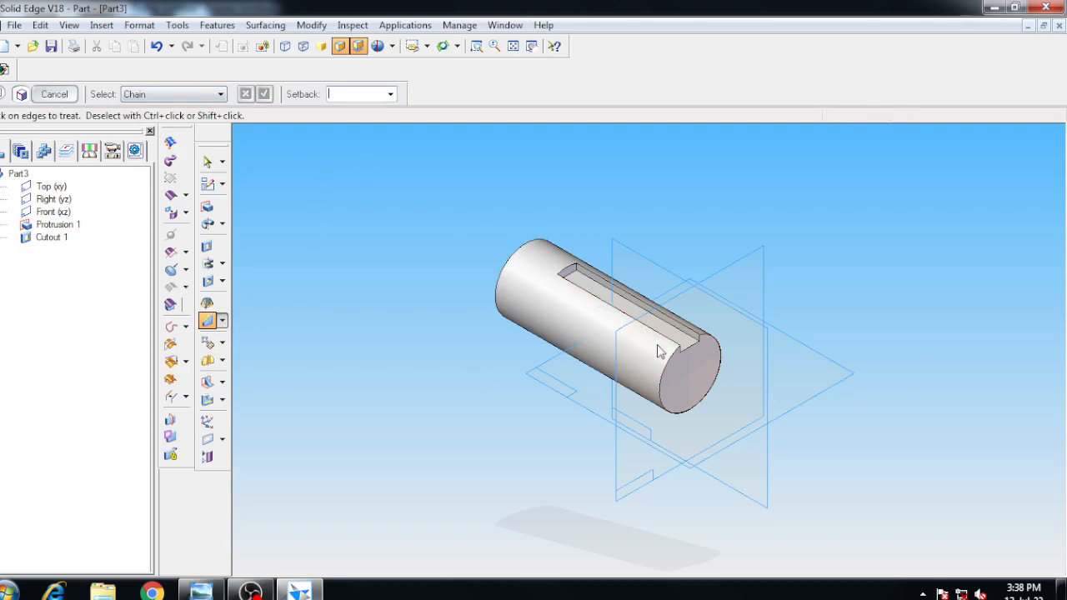
{"action": "left_click", "coordinate": [662, 381]}
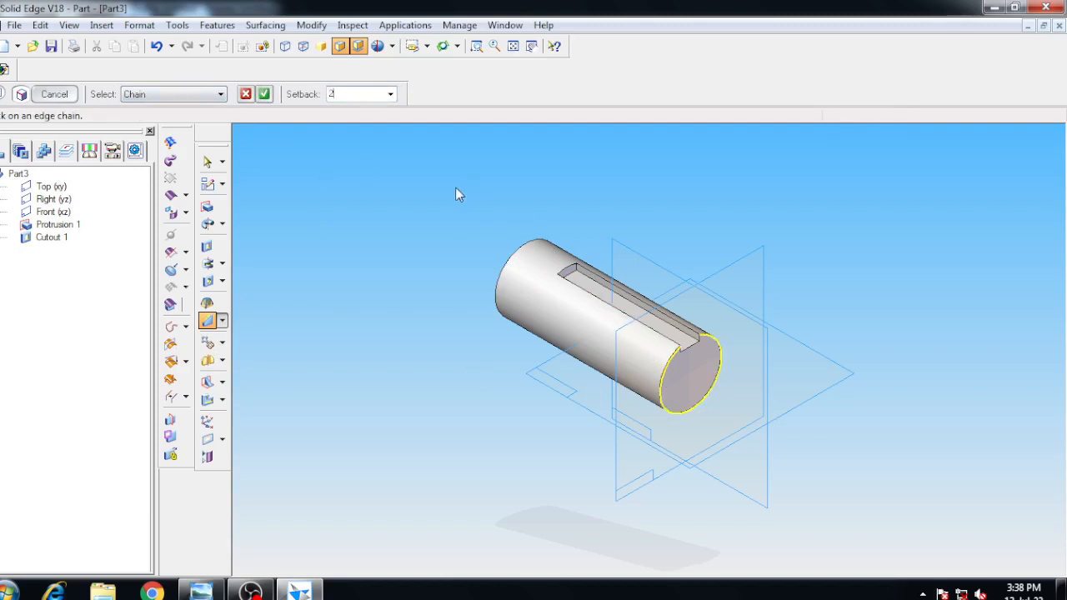
{"action": "left_click", "coordinate": [264, 94]}
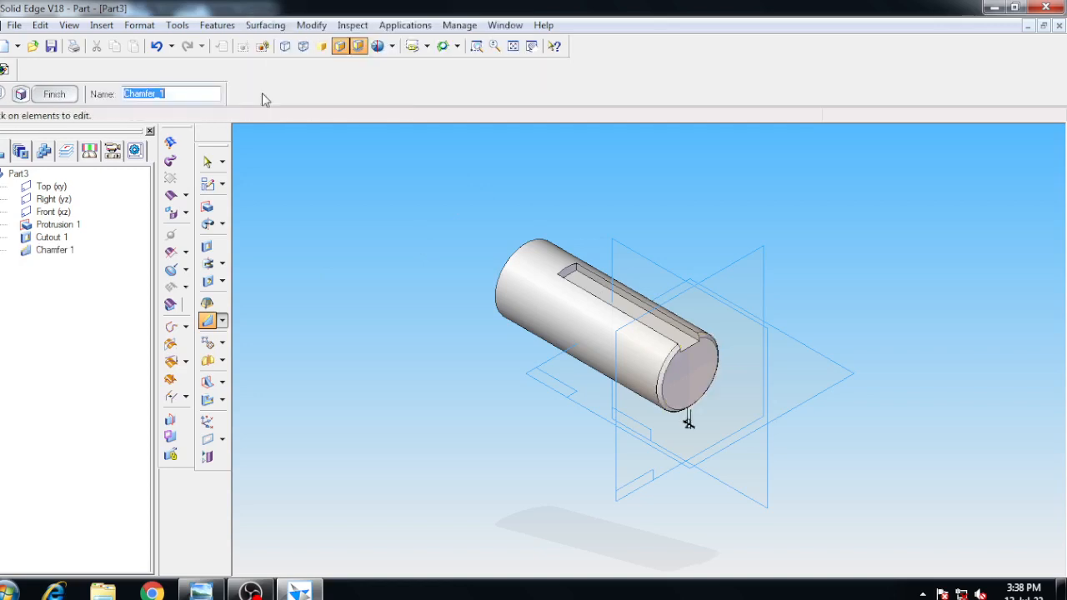
{"action": "left_click", "coordinate": [69, 97]}
- Round the edge at the keyway's closed end with a 5 mm radius
{"action": "left_click", "coordinate": [222, 320]}
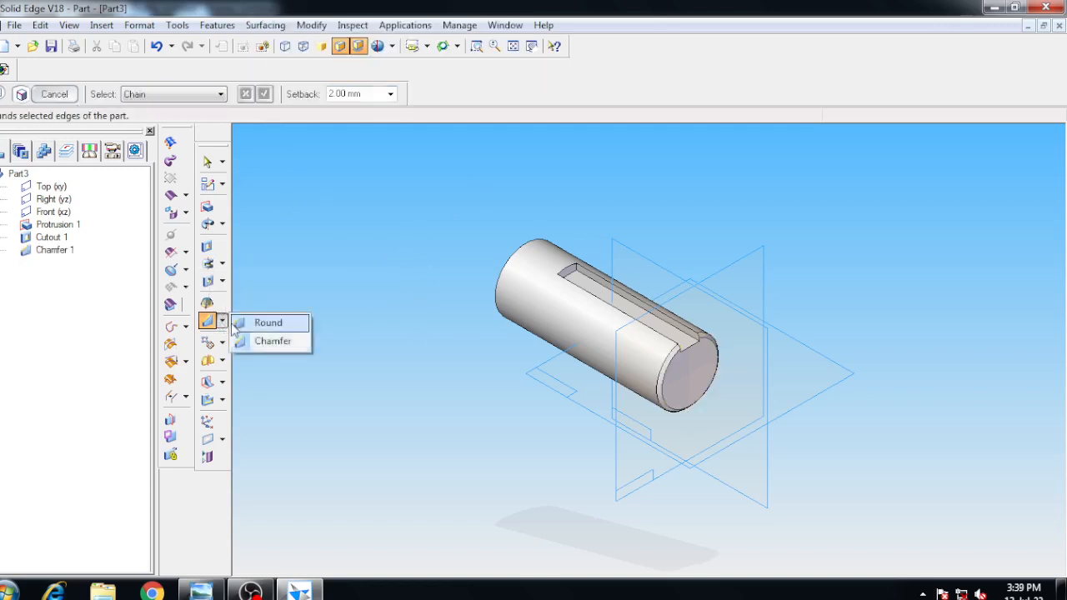
{"action": "left_click", "coordinate": [261, 325]}
{"action": "left_click", "coordinate": [569, 275]}
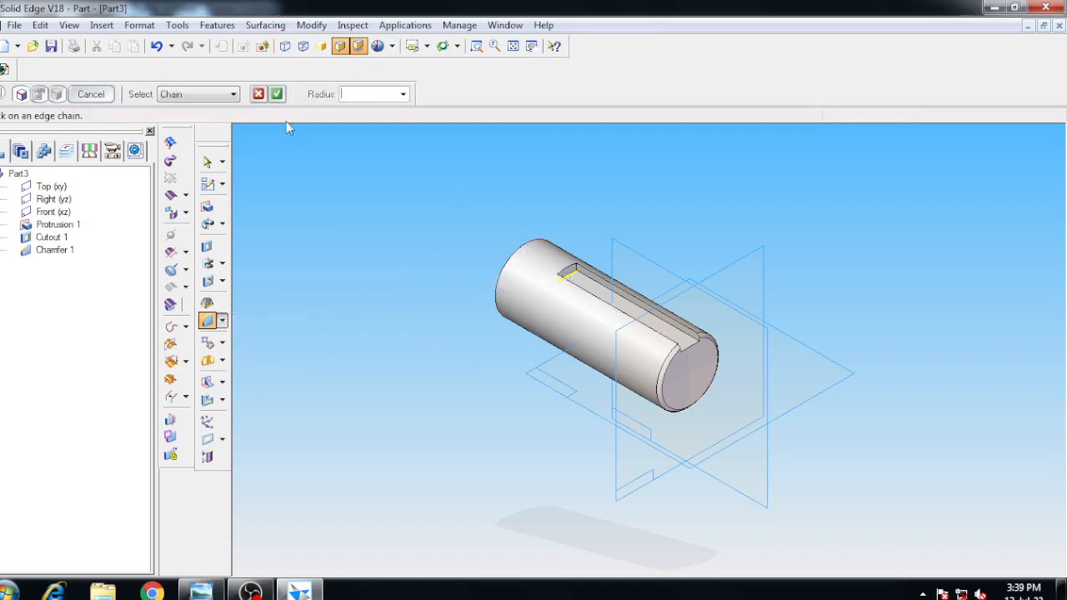
{"action": "left_click", "coordinate": [277, 94]}
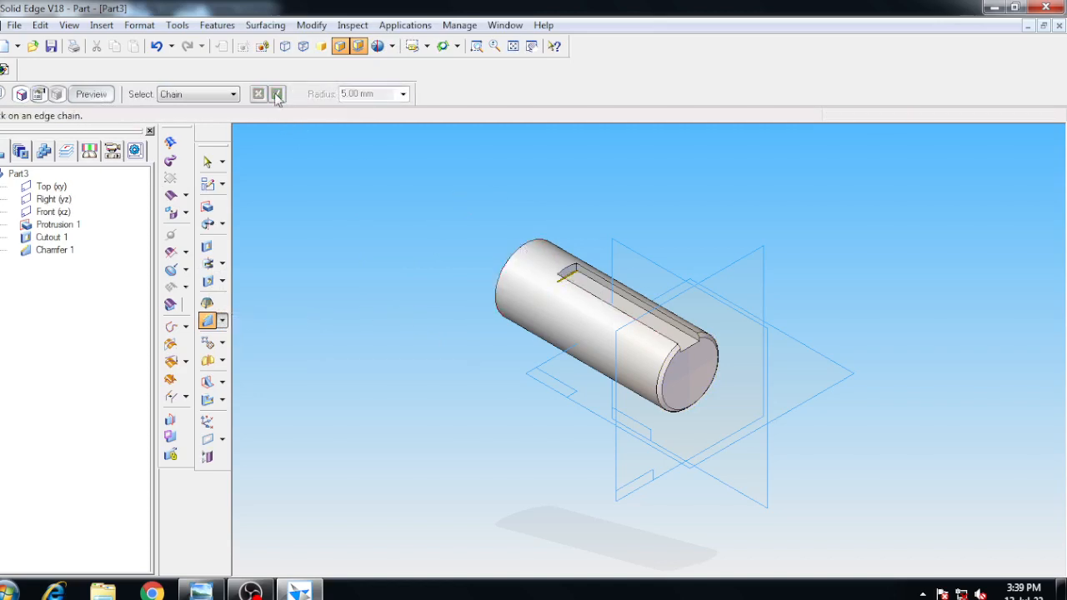
{"action": "left_click", "coordinate": [98, 95]}
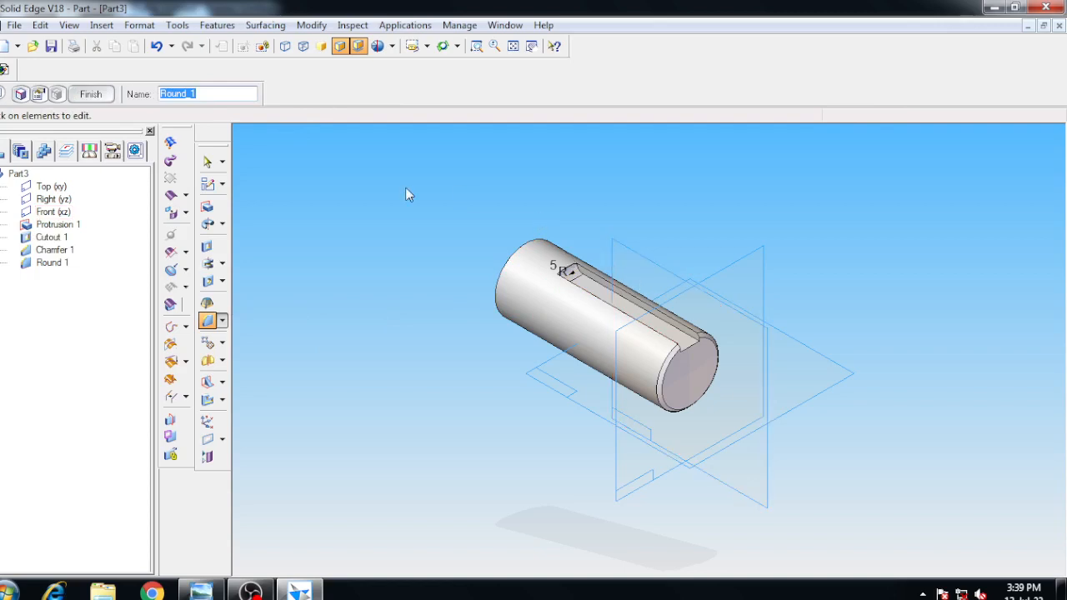
{"action": "left_click", "coordinate": [96, 94]}
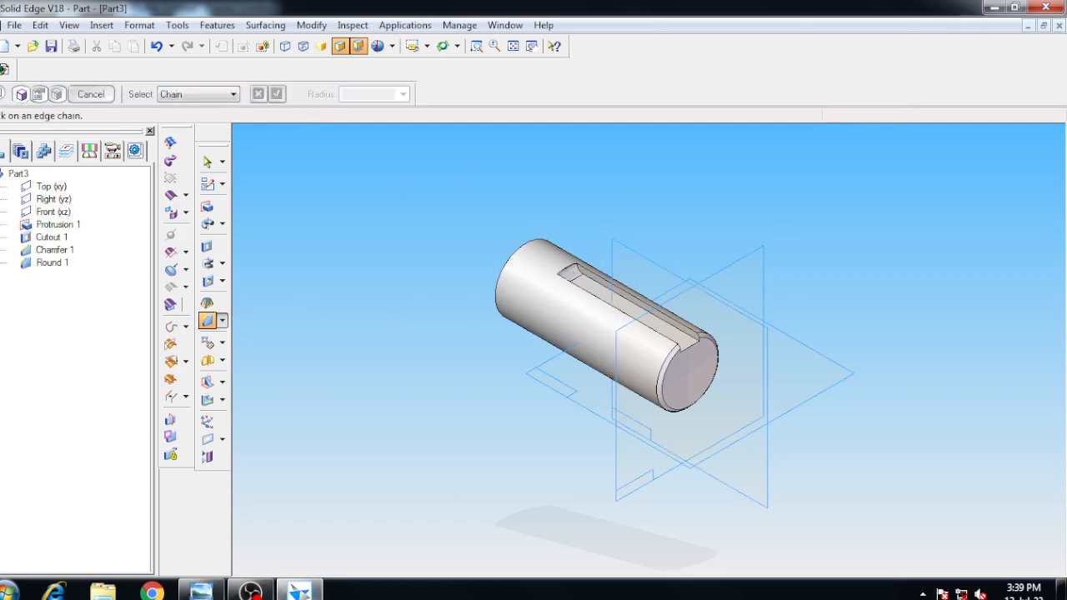
{"action": "scroll", "coordinate": [689, 374], "scroll_direction": "down", "scroll_amount": 1}
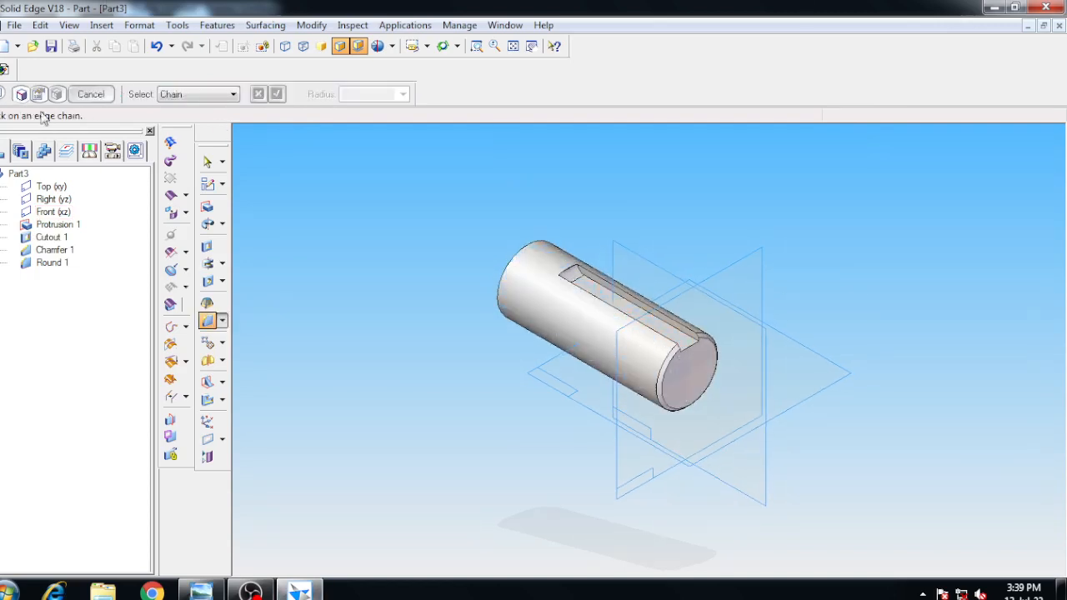
- Assign the material Fe410W to the shaft model
{"action": "left_click", "coordinate": [177, 25]}
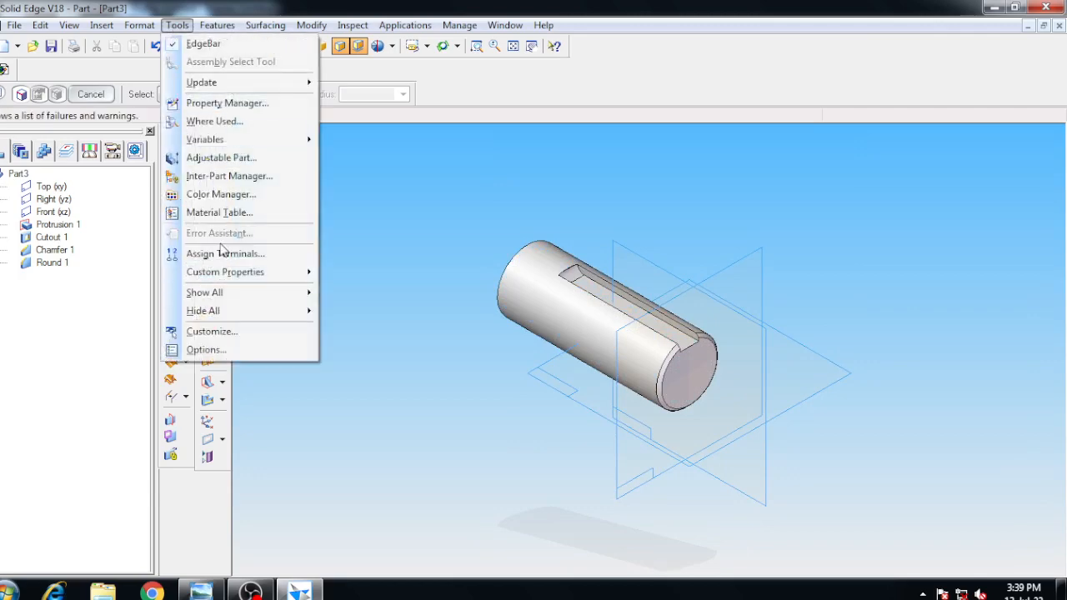
{"action": "left_click", "coordinate": [219, 213]}
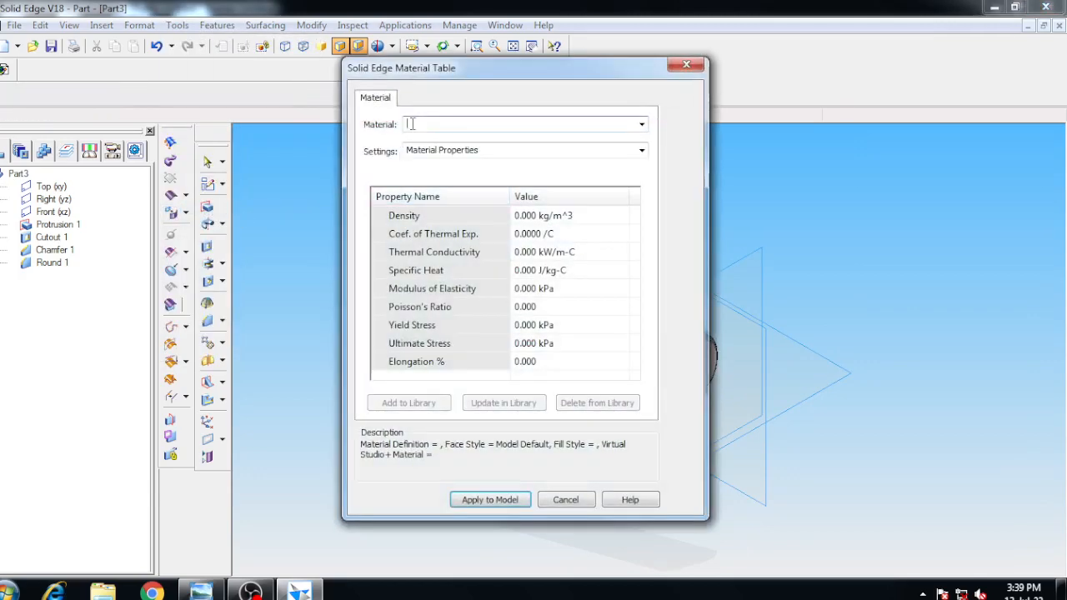
{"action": "type", "text": "Fe4"}
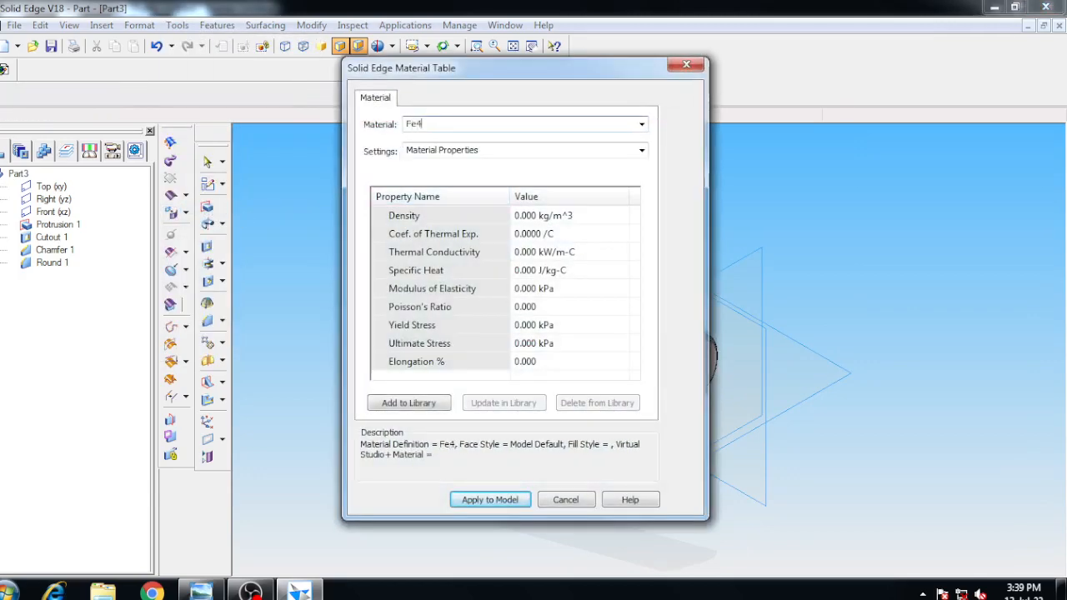
{"action": "type", "text": "10W"}
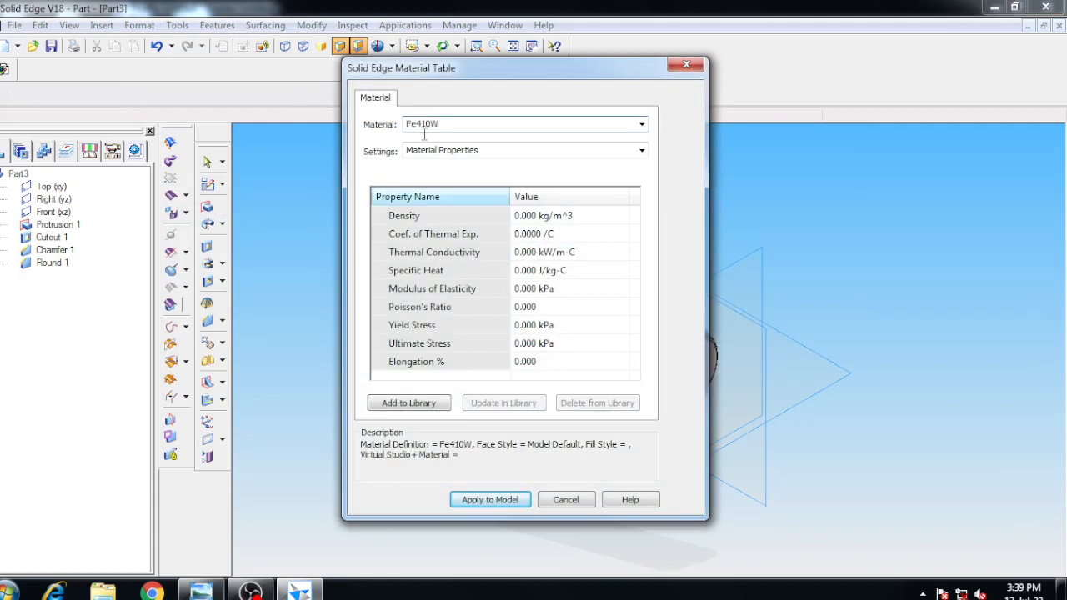
{"action": "left_click", "coordinate": [489, 501]}
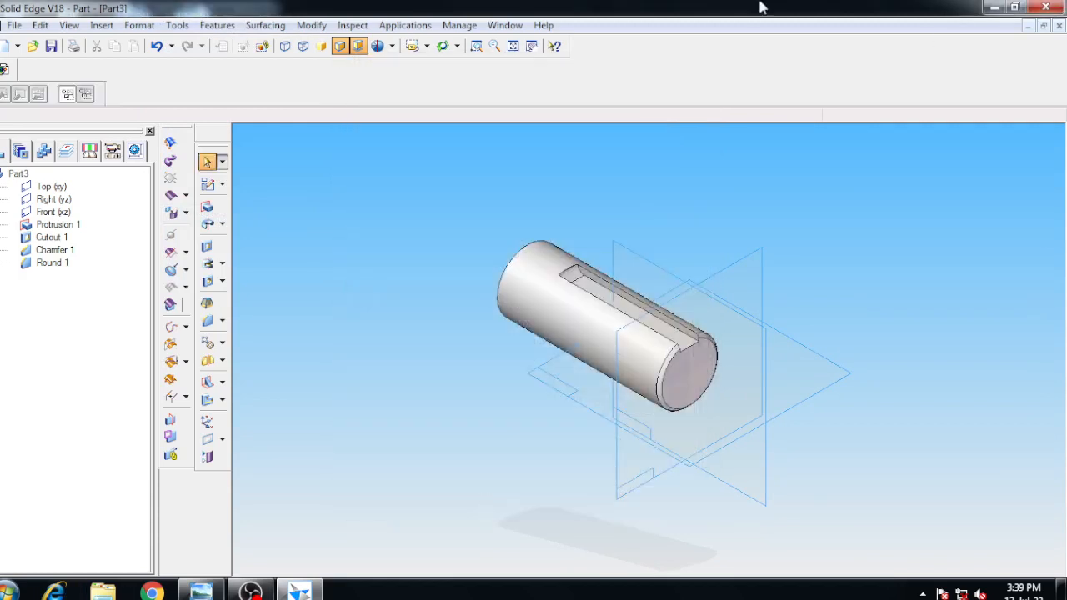
- Start saving the part and set the title in its file properties to Shaft
{"action": "left_click", "coordinate": [50, 47]}
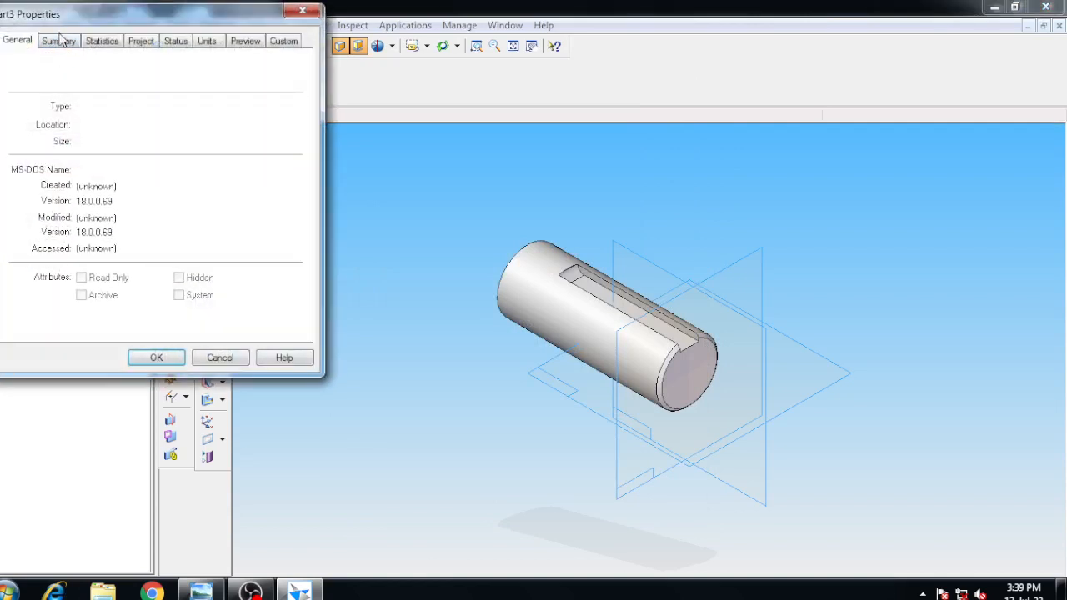
{"action": "left_click", "coordinate": [60, 43]}
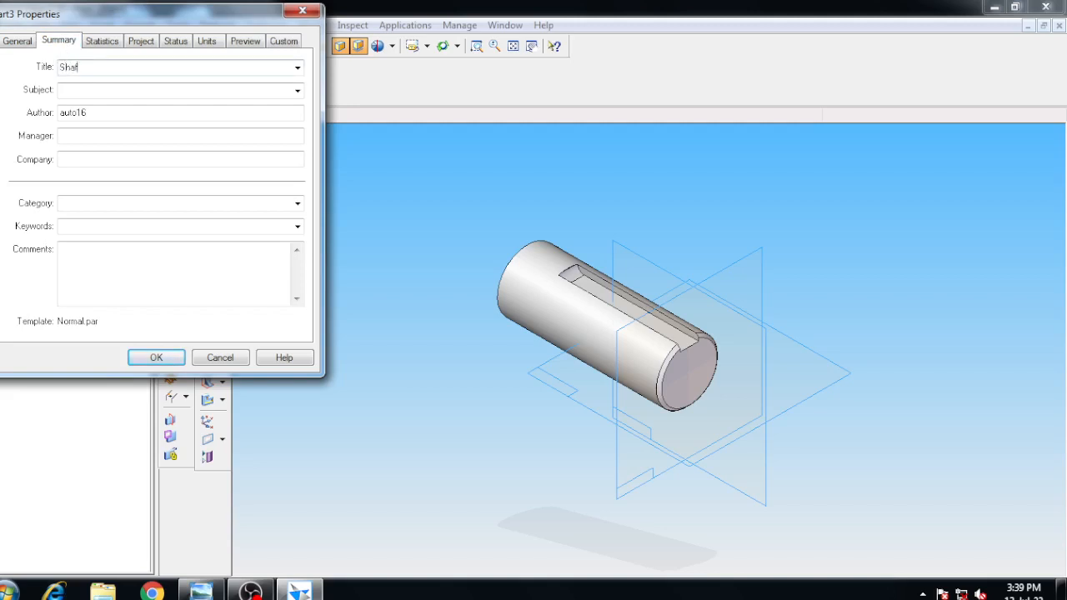
{"action": "left_click", "coordinate": [161, 354]}
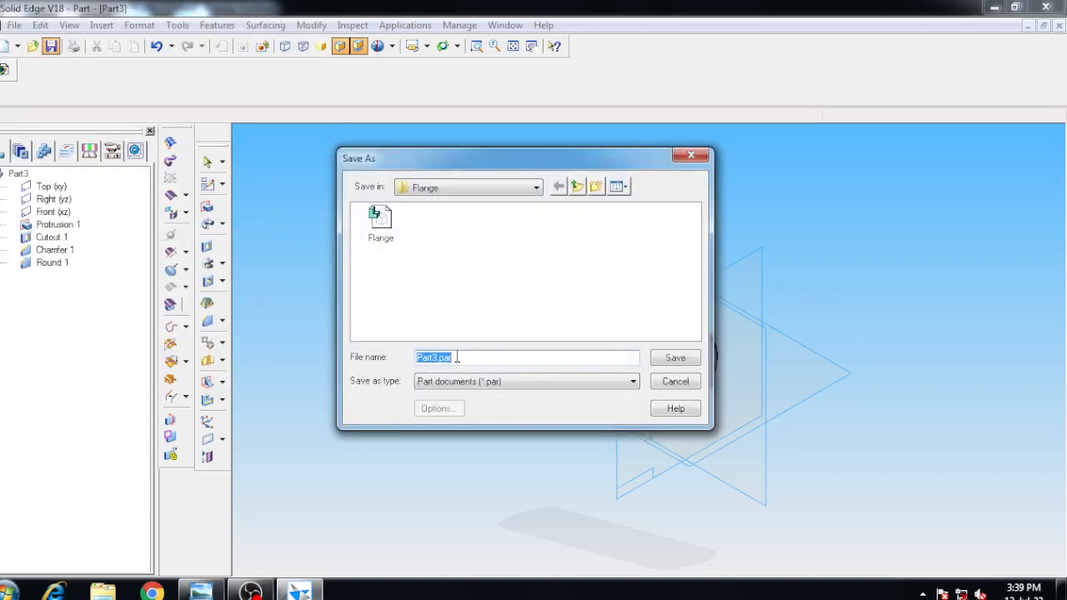
{"action": "type", "text": "Flange"}
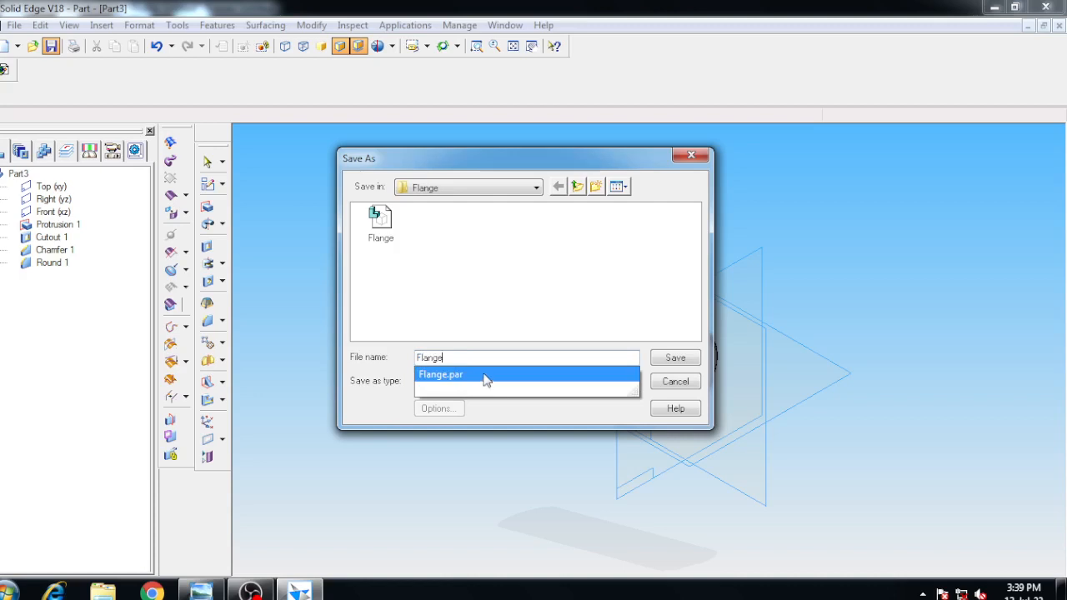
{"action": "key", "text": "BackSpace"}
{"action": "key", "text": "BackSpace"}
{"action": "key", "text": "BackSpace"}
{"action": "key", "text": "BackSpace"}
{"action": "key", "text": "BackSpace"}
{"action": "key", "text": "BackSpace"}
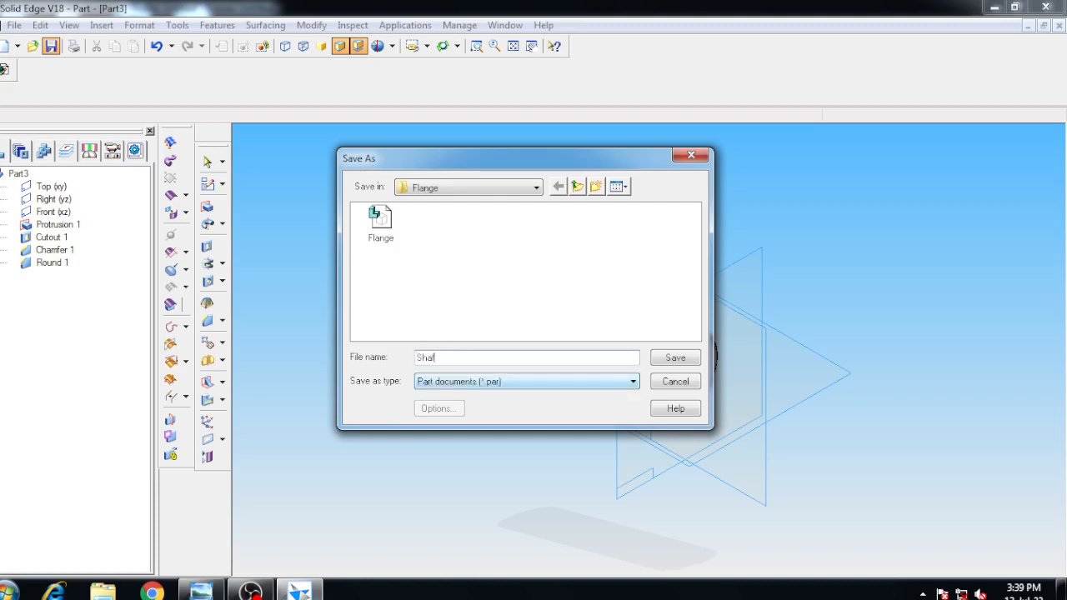
- Save the part as Shaft in the Flange folder and close it
{"action": "type", "text": "Shaft"}
{"action": "left_click", "coordinate": [671, 359]}
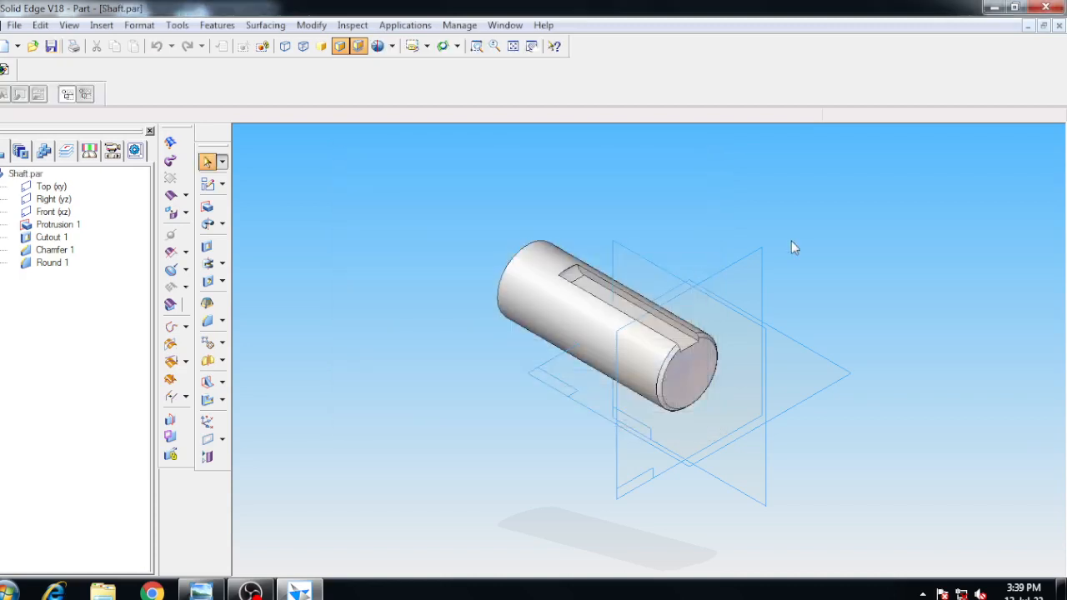
{"action": "left_click", "coordinate": [1060, 26]}
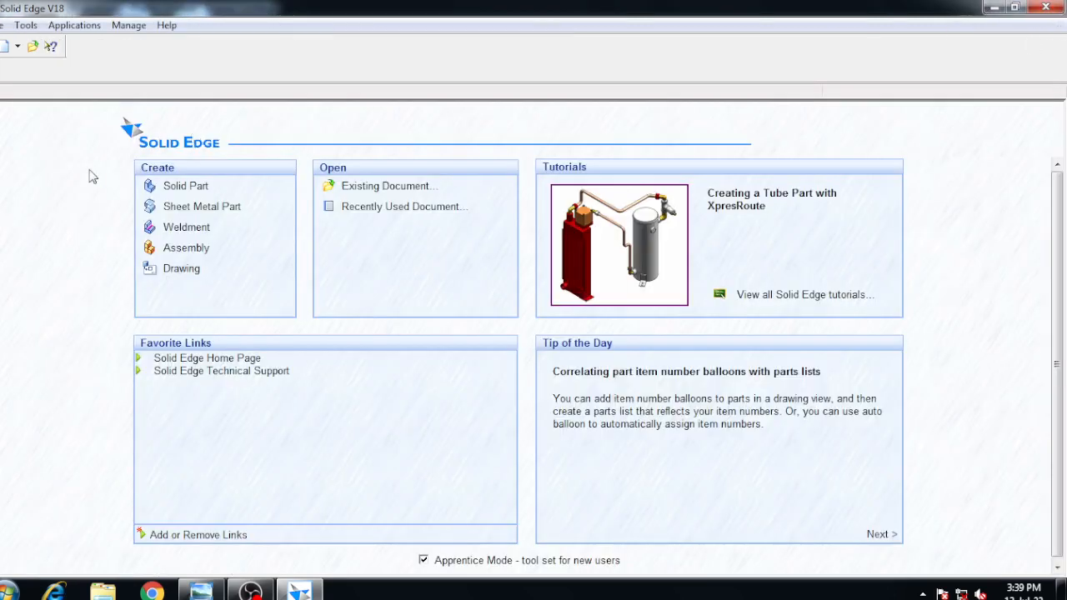
- Create a new solid part and start a protrusion profile on the Front (xz) plane
{"action": "left_click", "coordinate": [175, 189]}
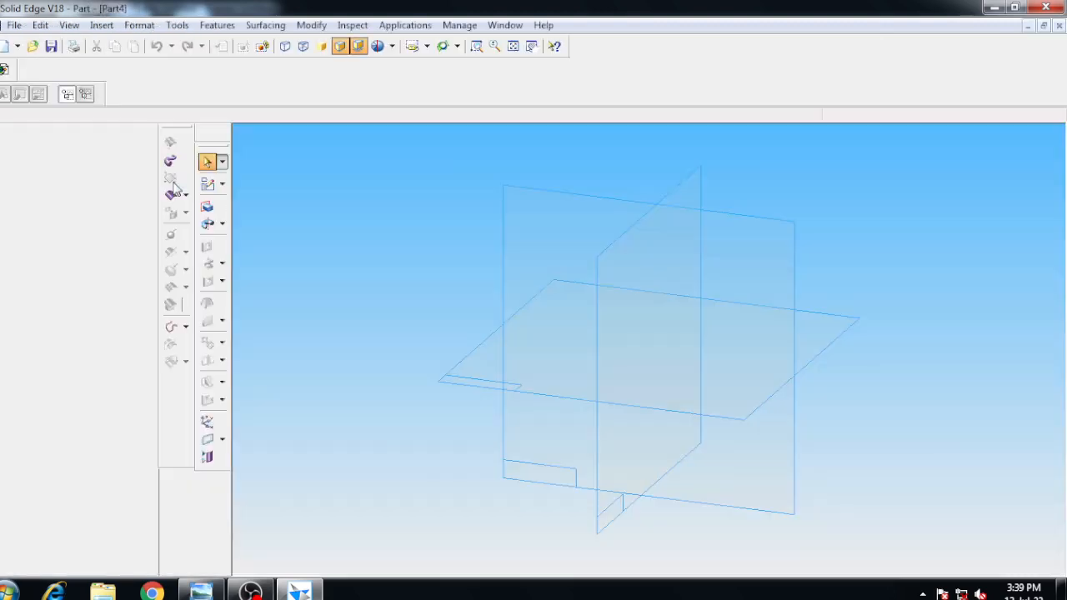
{"action": "left_click", "coordinate": [207, 206]}
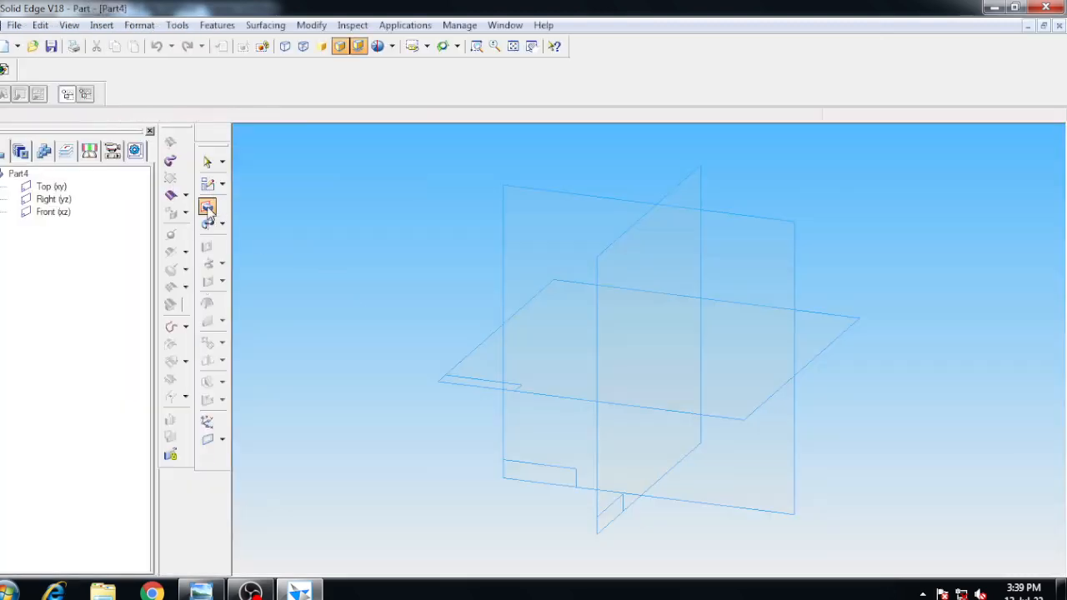
{"action": "left_click", "coordinate": [52, 213]}
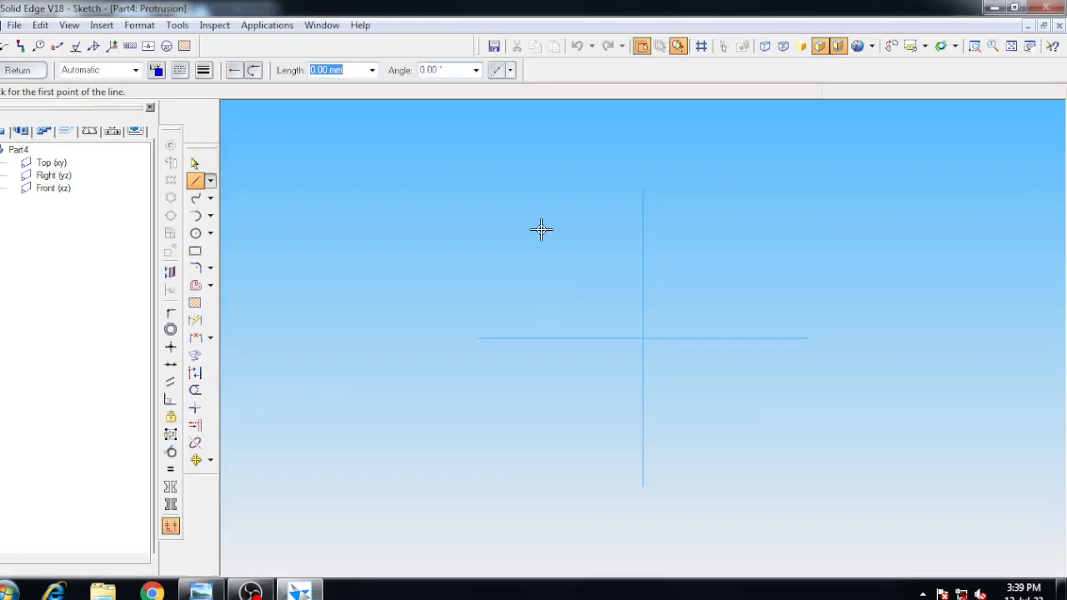
- Sketch a closed tapered profile on the horizontal reference line, with vertical sides about 8 mm and 15.5 mm high and a sloping upper edge
{"action": "left_click", "coordinate": [576, 338]}
{"action": "left_click", "coordinate": [702, 337]}
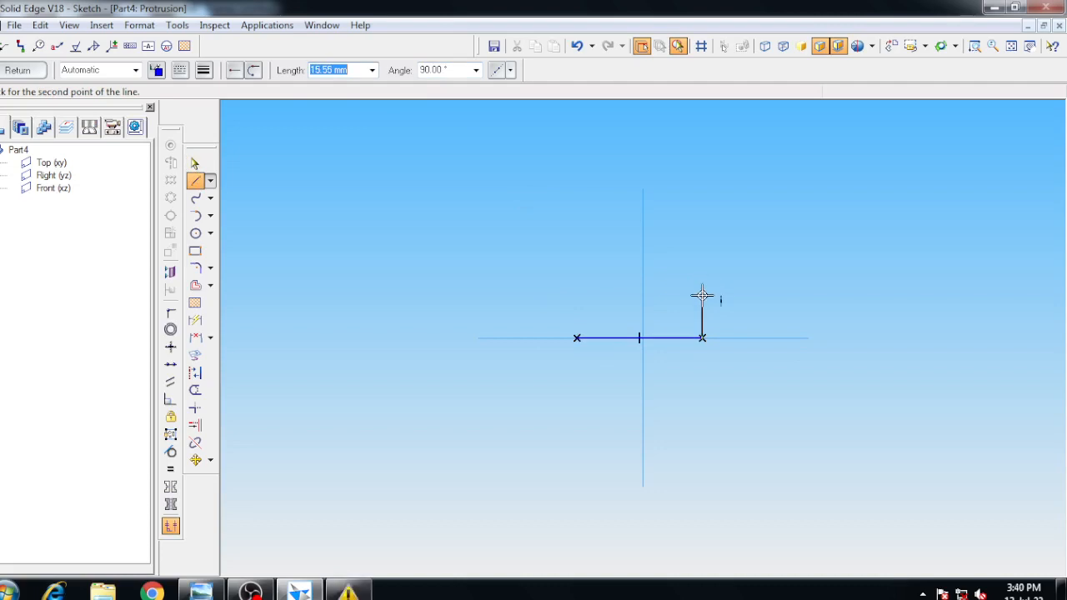
{"action": "left_click", "coordinate": [702, 296]}
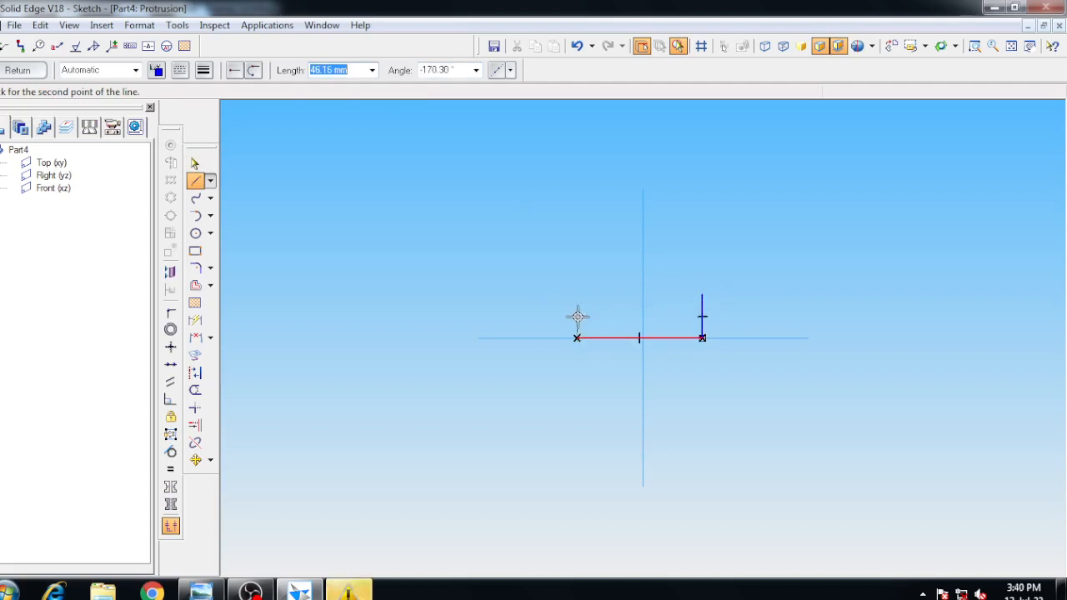
{"action": "left_click", "coordinate": [576, 317]}
{"action": "left_click", "coordinate": [576, 337]}
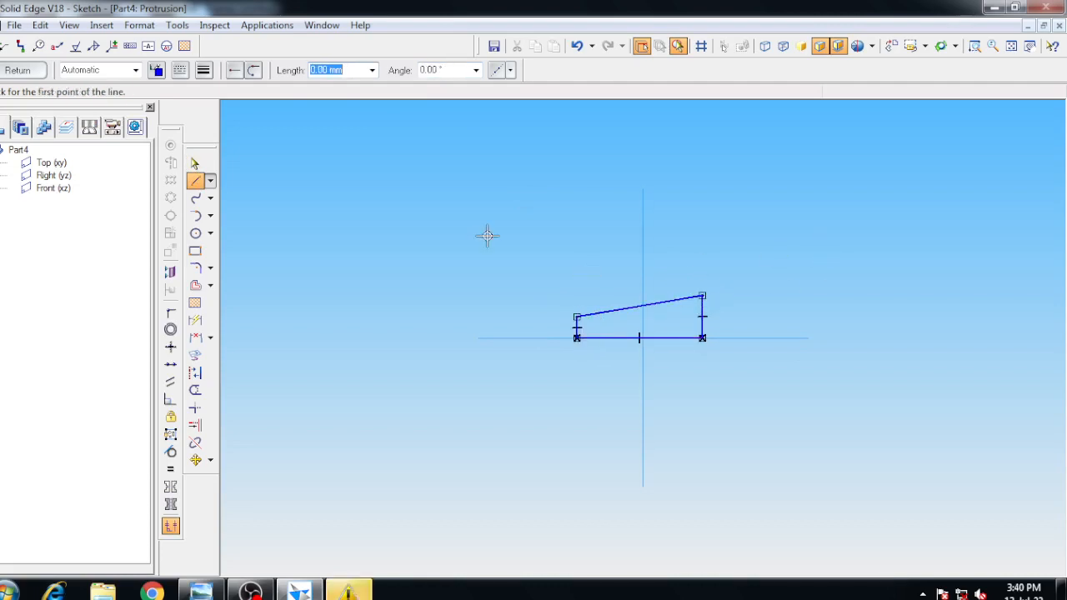
- Connect the midpoint of the profile's base line to the intersection of the reference lines
{"action": "left_click", "coordinate": [171, 314]}
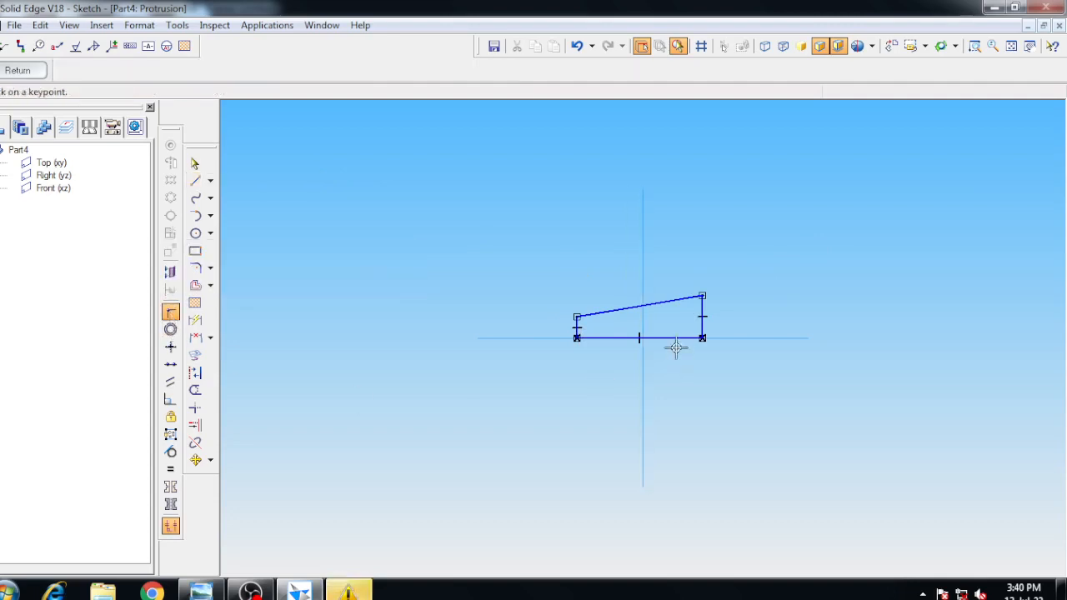
{"action": "left_click", "coordinate": [637, 337]}
{"action": "left_click", "coordinate": [643, 338]}
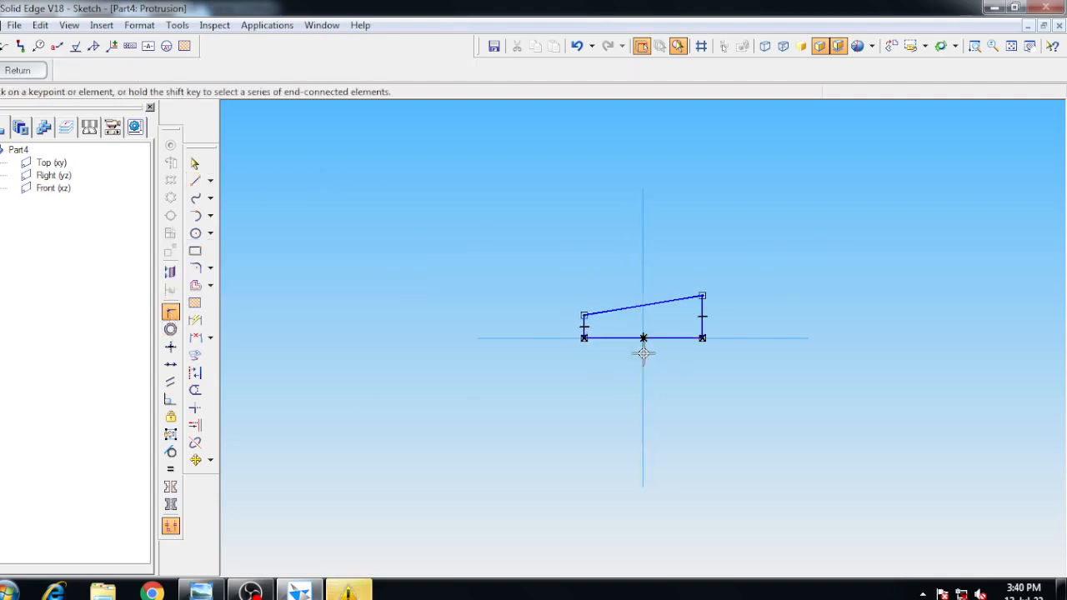
- Dimension the height of the profile's shorter left side and set it to 8.2 mm
{"action": "left_click", "coordinate": [195, 320]}
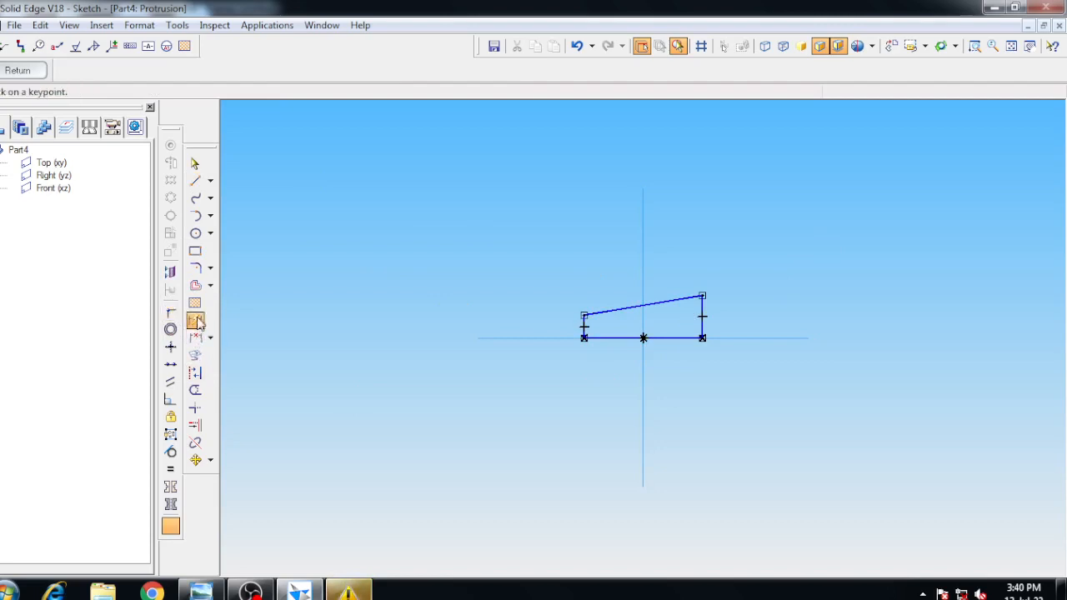
{"action": "left_click", "coordinate": [640, 338]}
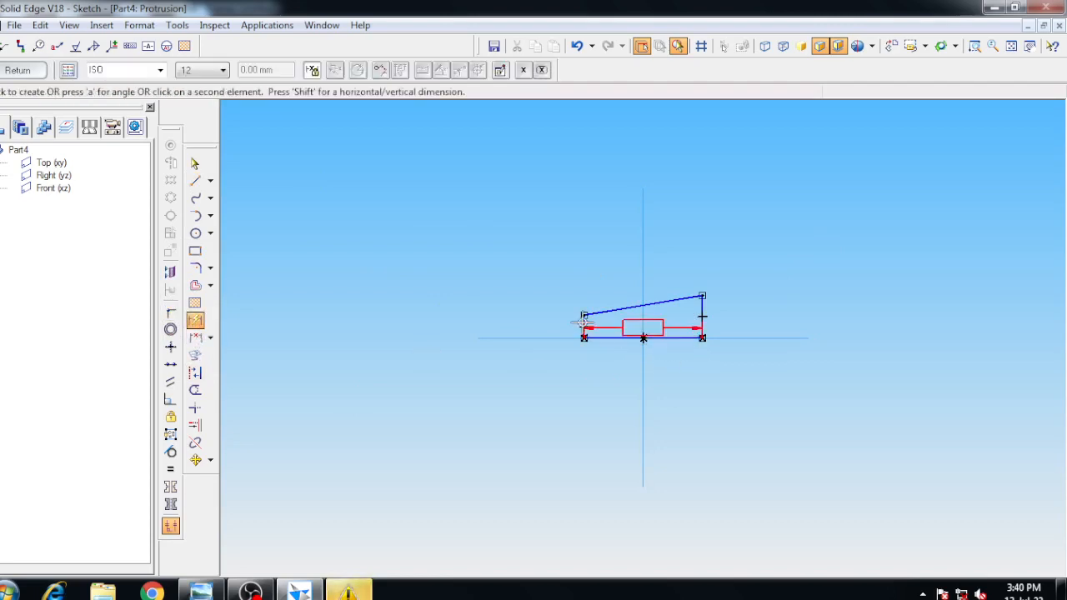
{"action": "left_click", "coordinate": [584, 315]}
{"action": "left_click", "coordinate": [482, 315]}
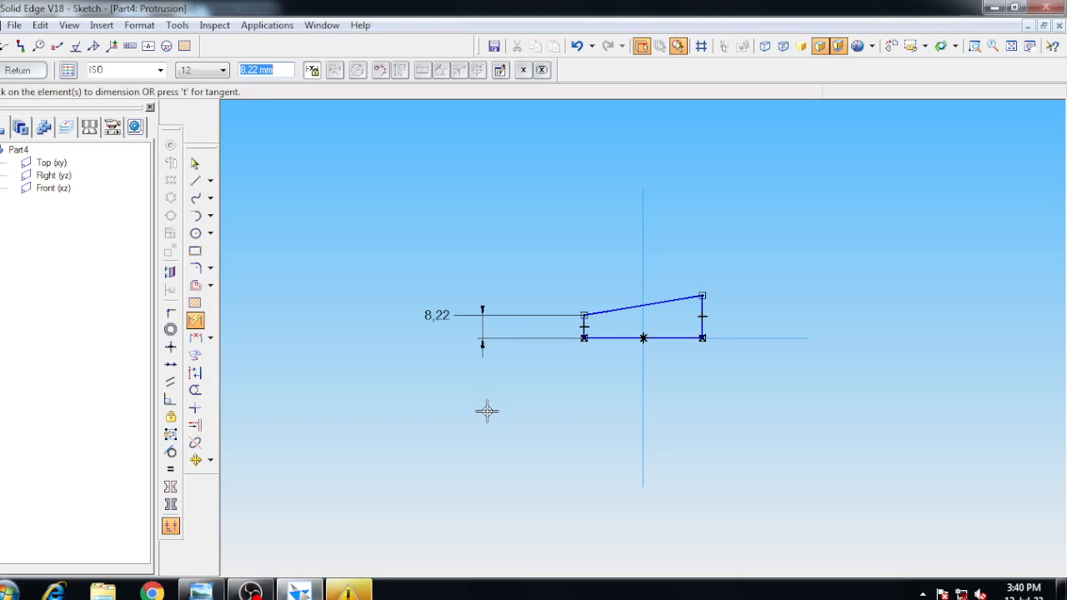
{"action": "type", "text": "3"}
{"action": "key", "text": "Return"}
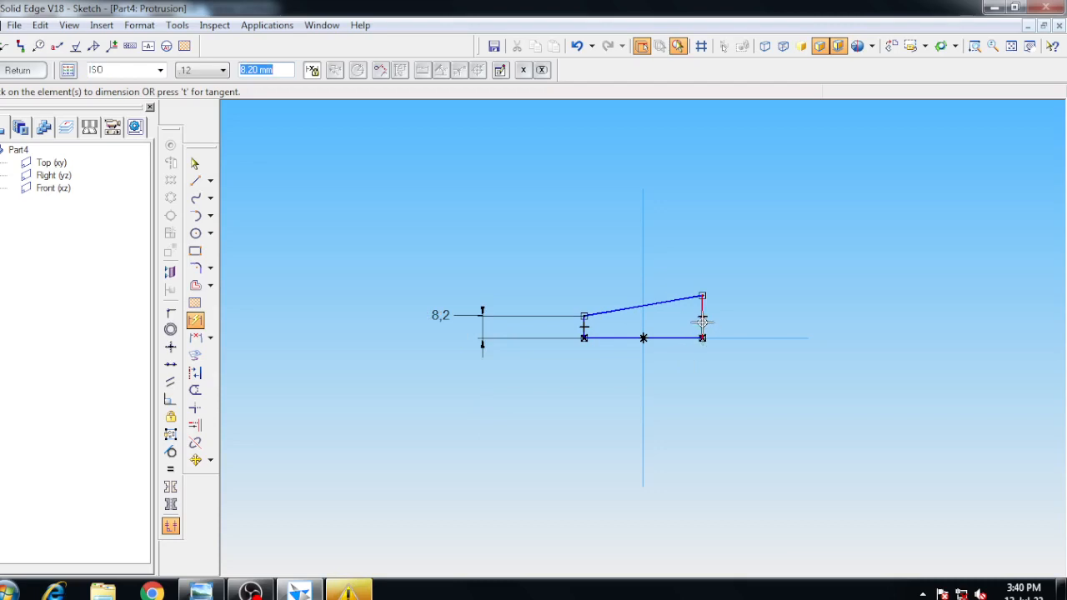
- Dimension the height of the profile's taller vertical side and set it to 9 mm
{"action": "left_click", "coordinate": [703, 321]}
{"action": "left_click", "coordinate": [759, 293]}
{"action": "type", "text": "9"}
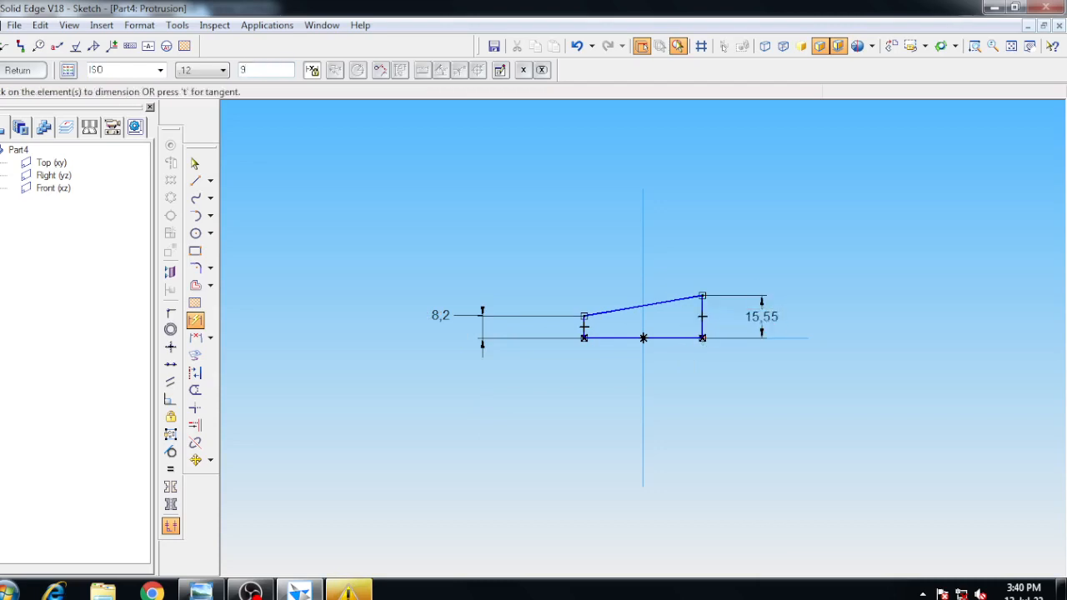
{"action": "key", "text": "Return"}
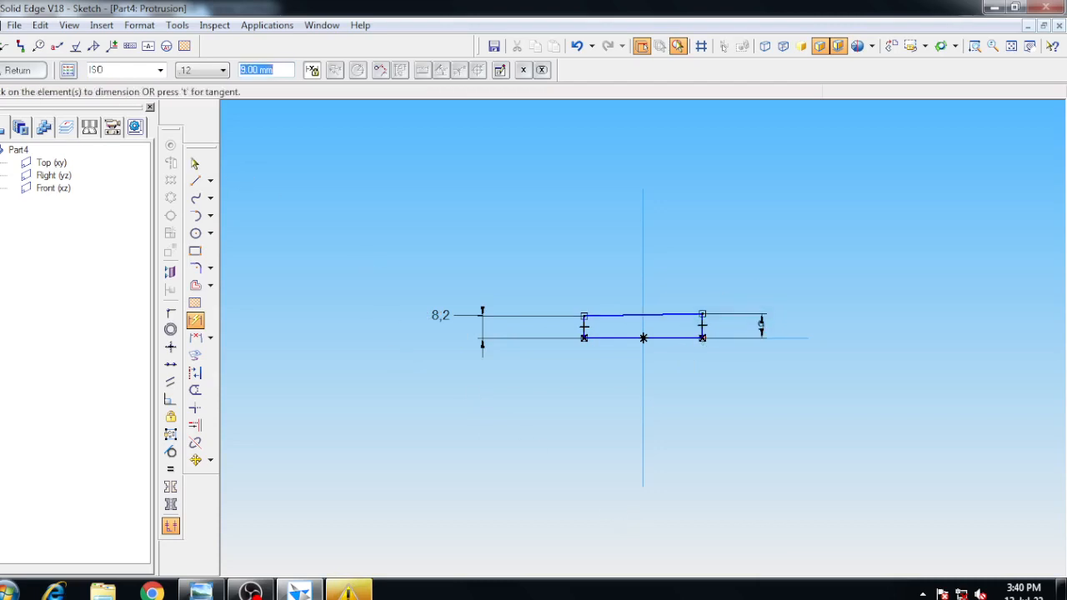
- Finish the profile and extrude it symmetrically about the sketch plane by a total of 14 mm
{"action": "left_click", "coordinate": [17, 70]}
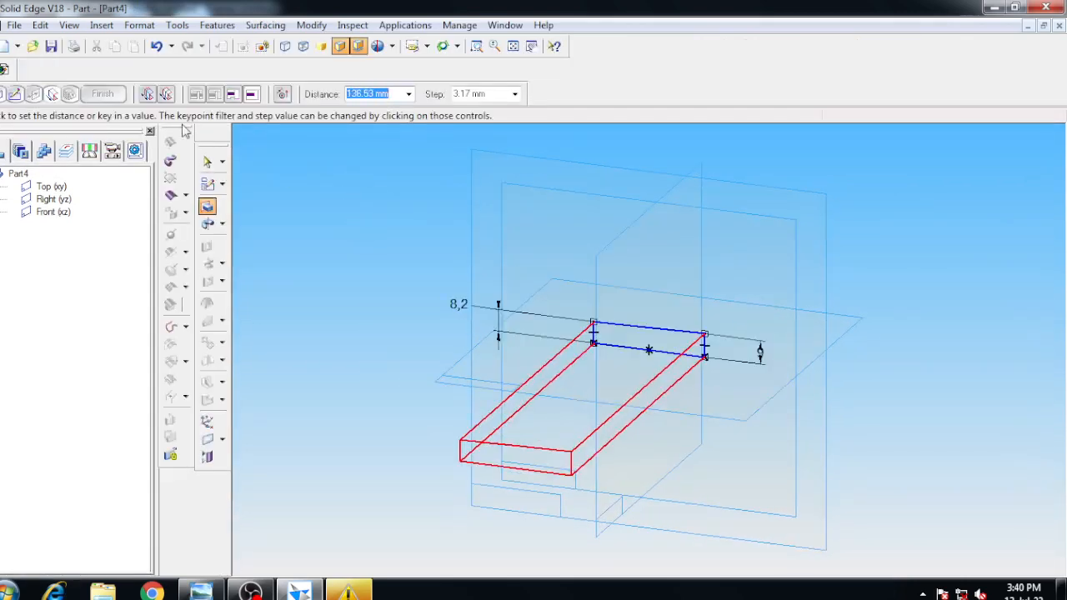
{"action": "left_click", "coordinate": [166, 94]}
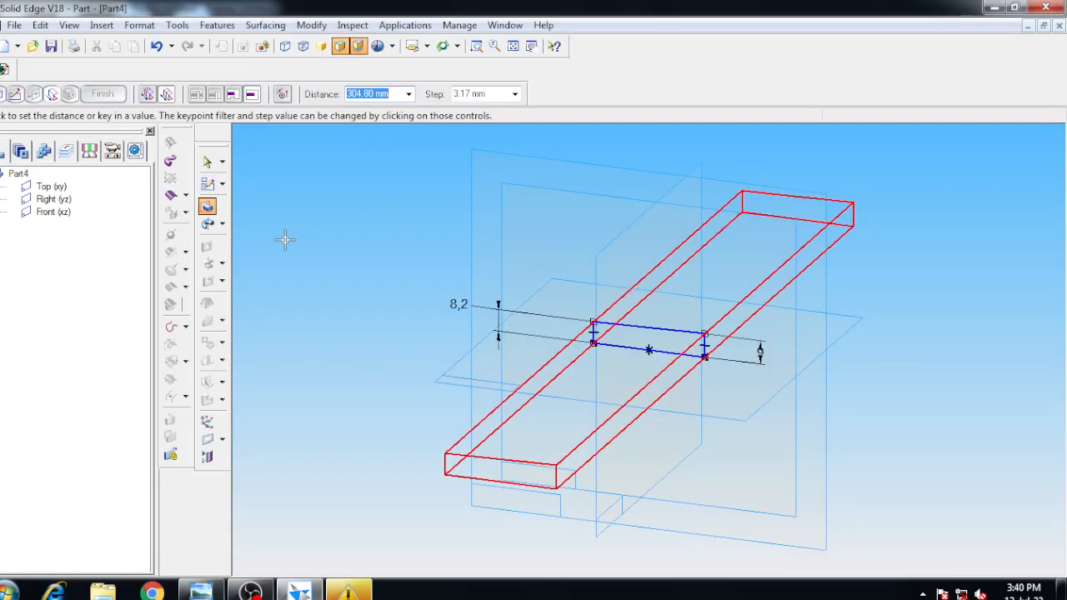
{"action": "type", "text": "14"}
{"action": "key", "text": "Return"}
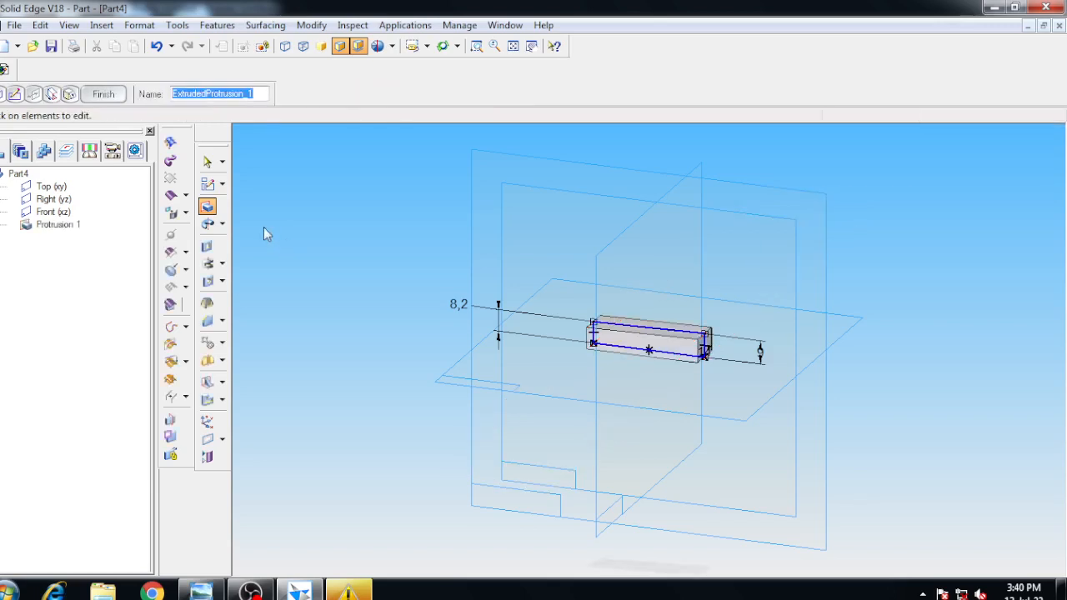
{"action": "left_click", "coordinate": [103, 94]}
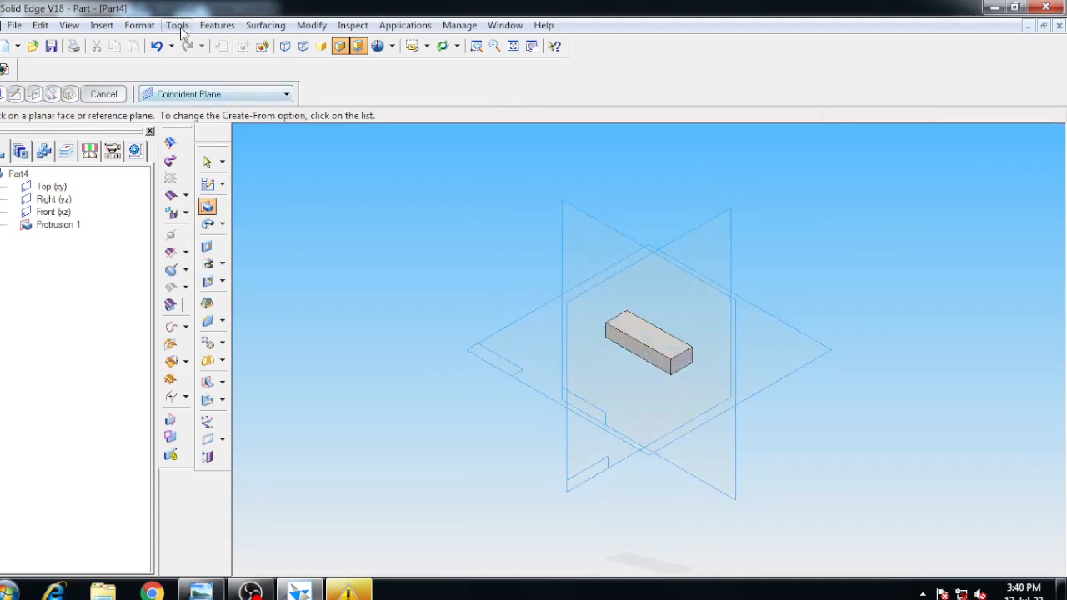
- Assign a material named Fe410W to the key part through the material table
{"action": "left_click", "coordinate": [179, 26]}
{"action": "left_click", "coordinate": [250, 212]}
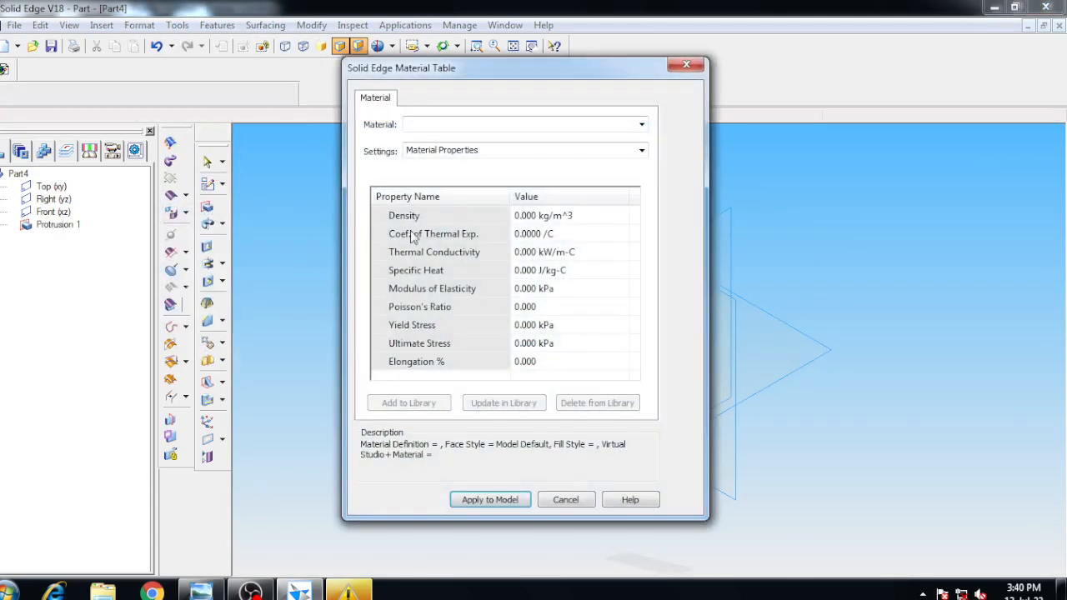
{"action": "left_click", "coordinate": [415, 124]}
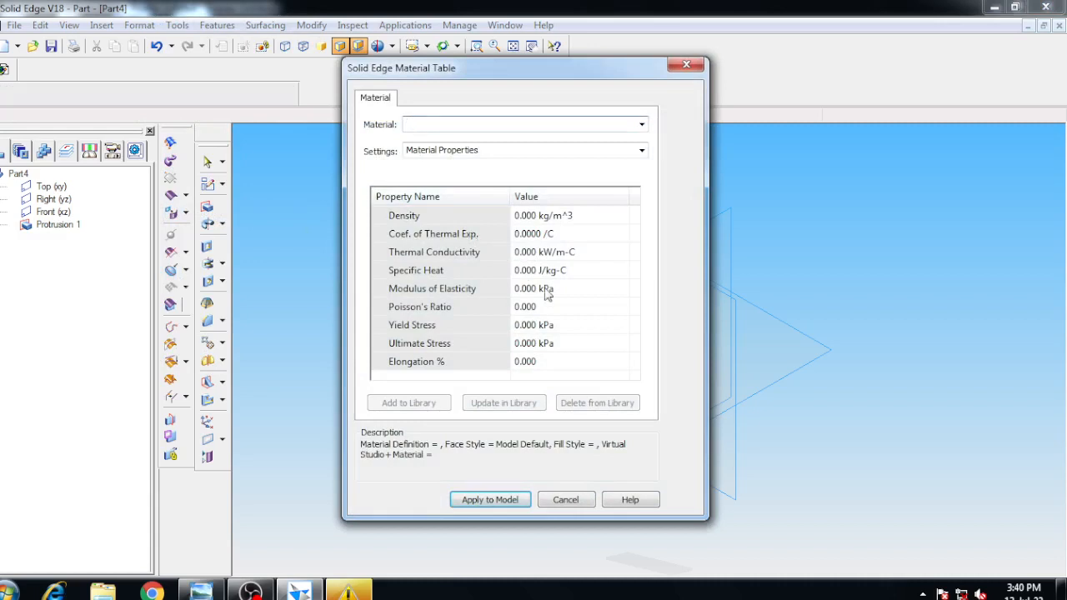
{"action": "type", "text": "Fe"}
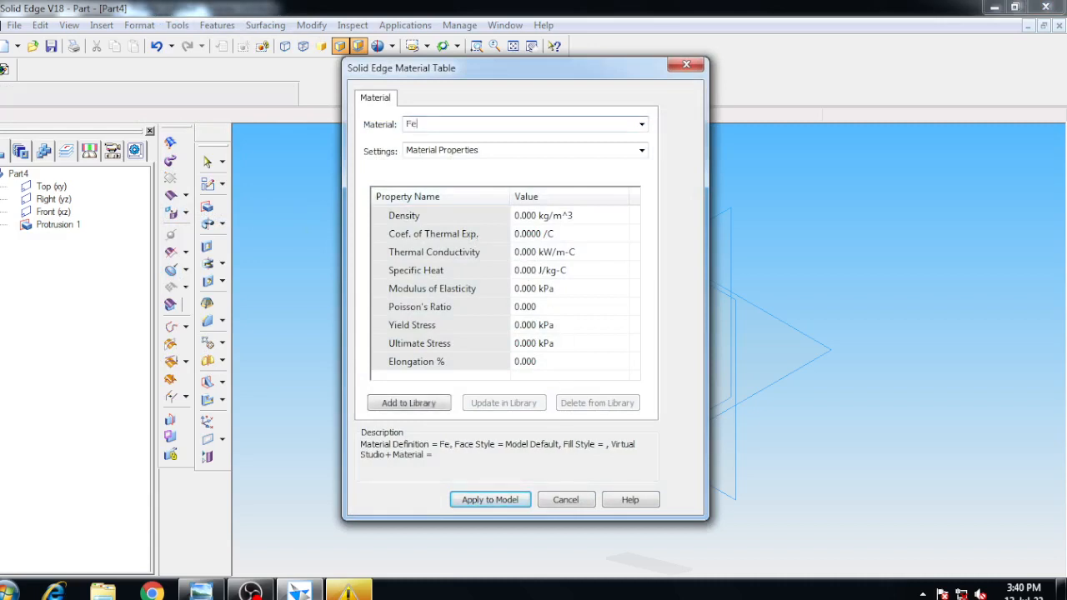
{"action": "type", "text": "410W"}
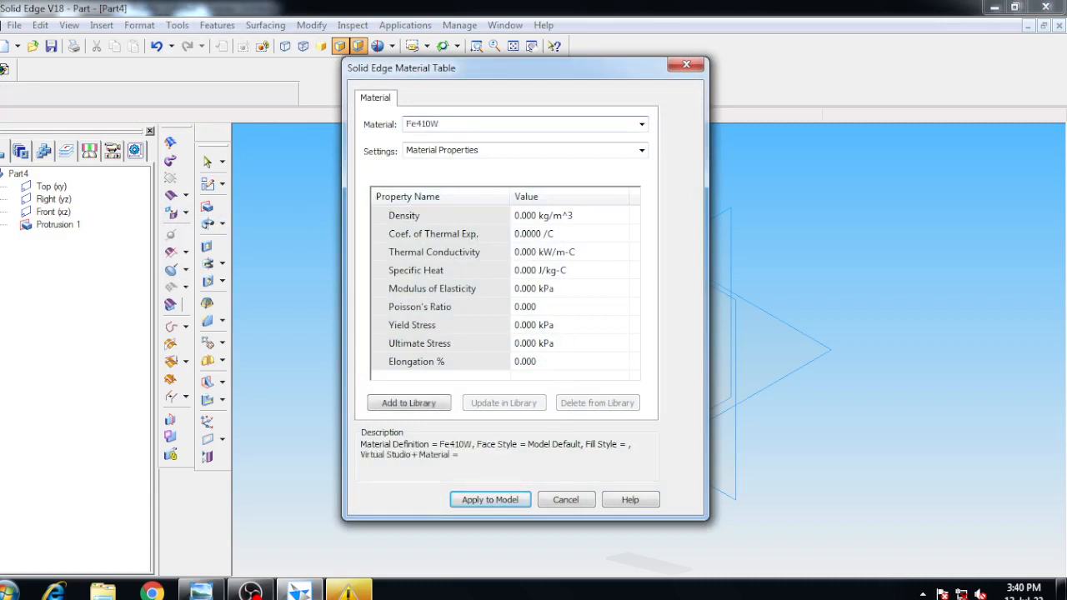
{"action": "left_click", "coordinate": [500, 502]}
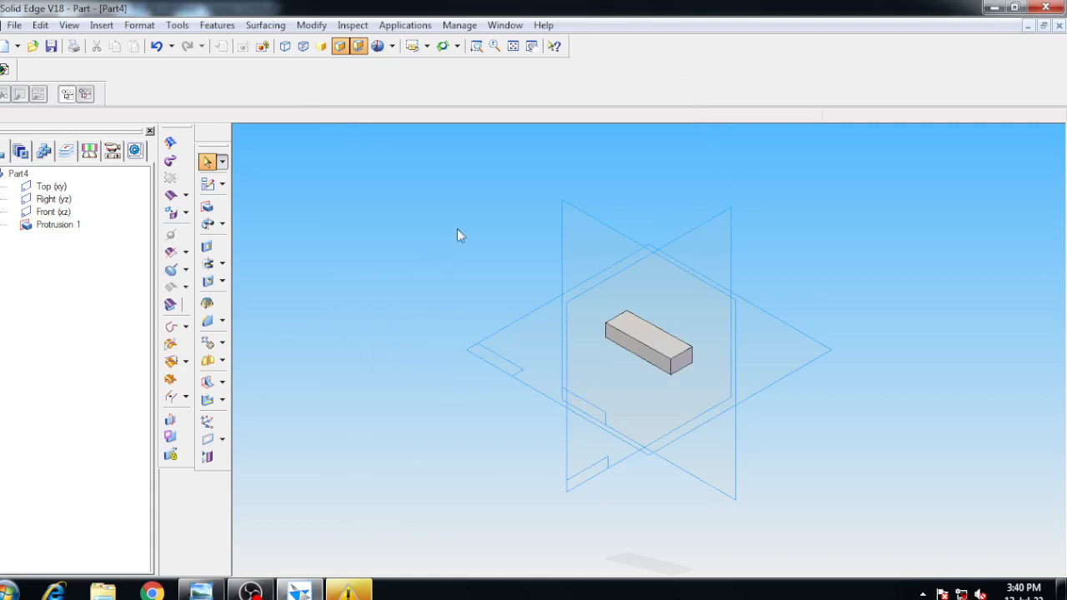
- Save the part as Key in the Flange folder with the document title Key, and close it, saving its changes
{"action": "left_click", "coordinate": [50, 46]}
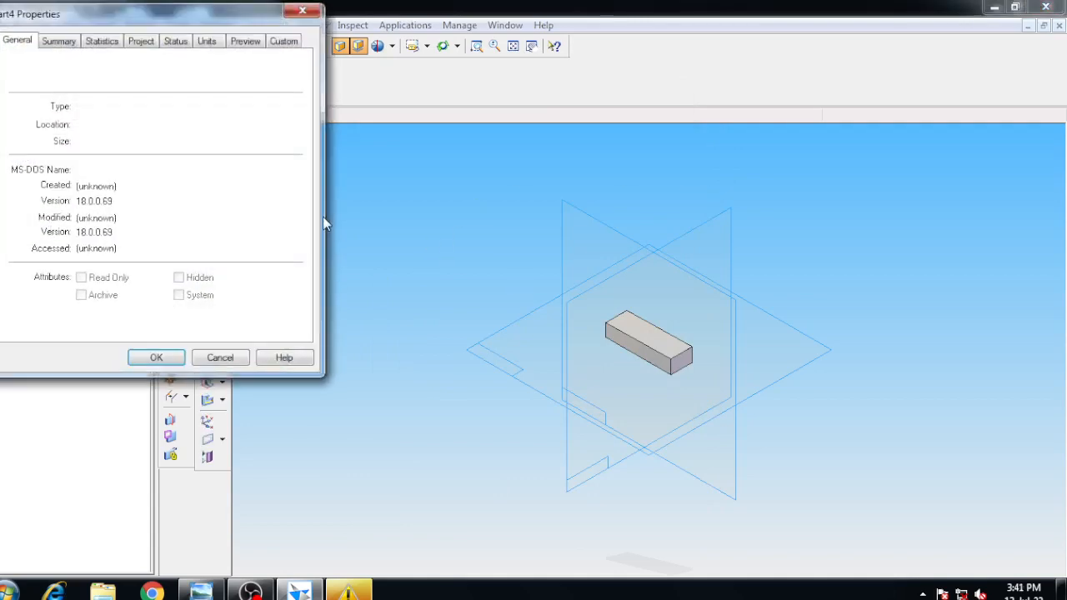
{"action": "left_click", "coordinate": [60, 42]}
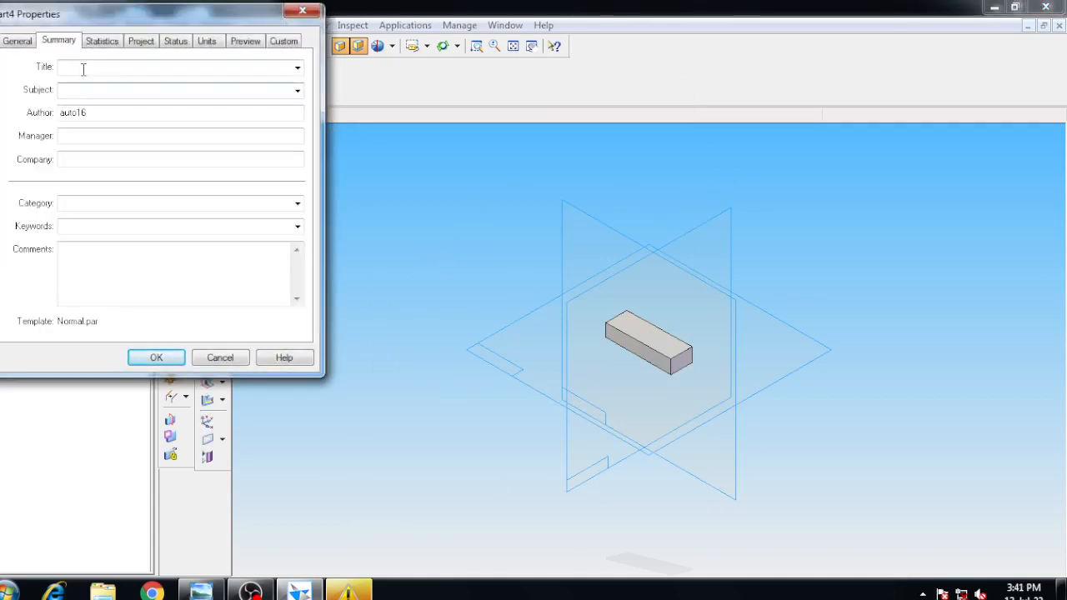
{"action": "left_click", "coordinate": [84, 68]}
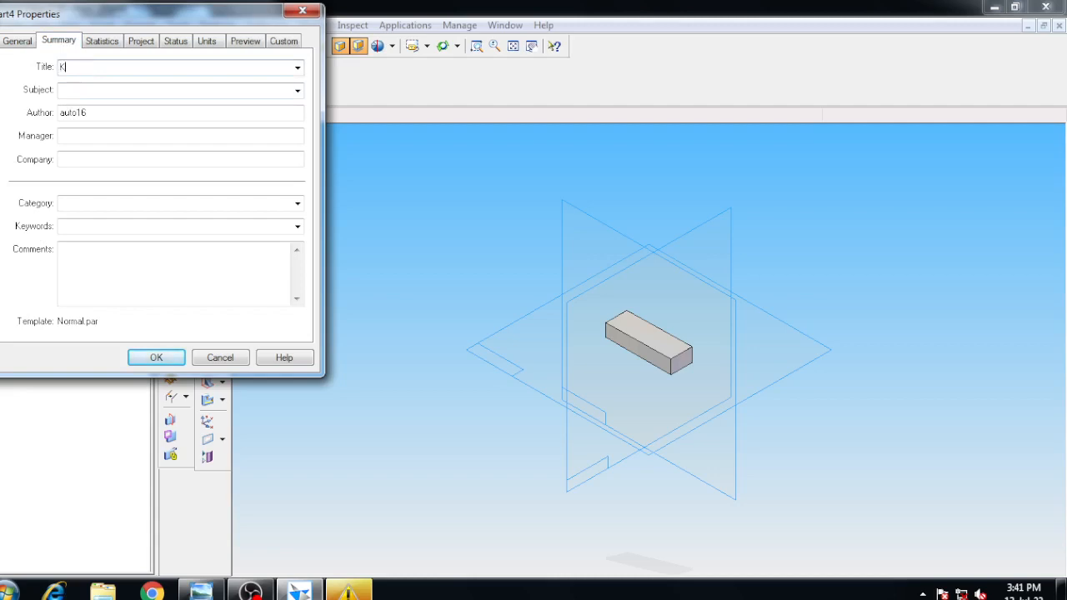
{"action": "type", "text": "Key"}
{"action": "left_click", "coordinate": [156, 357]}
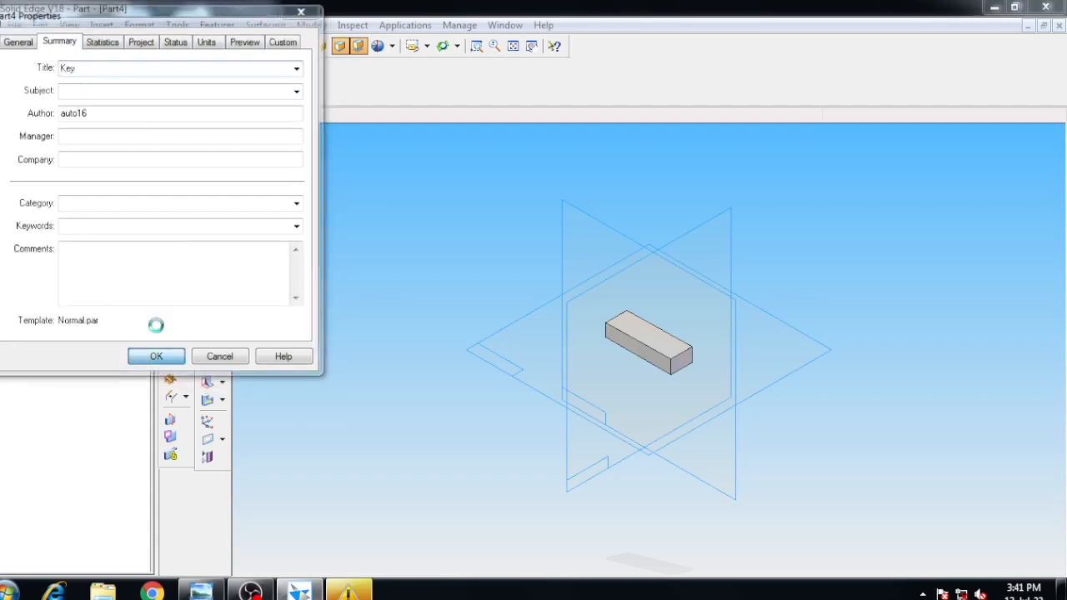
{"action": "type", "text": "Key"}
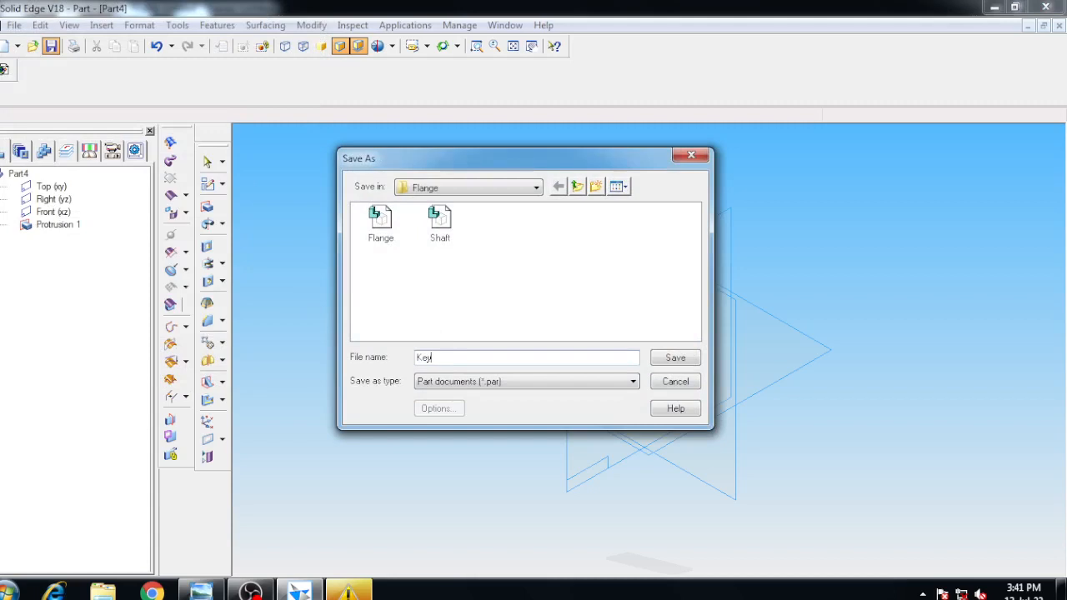
{"action": "left_click", "coordinate": [676, 358]}
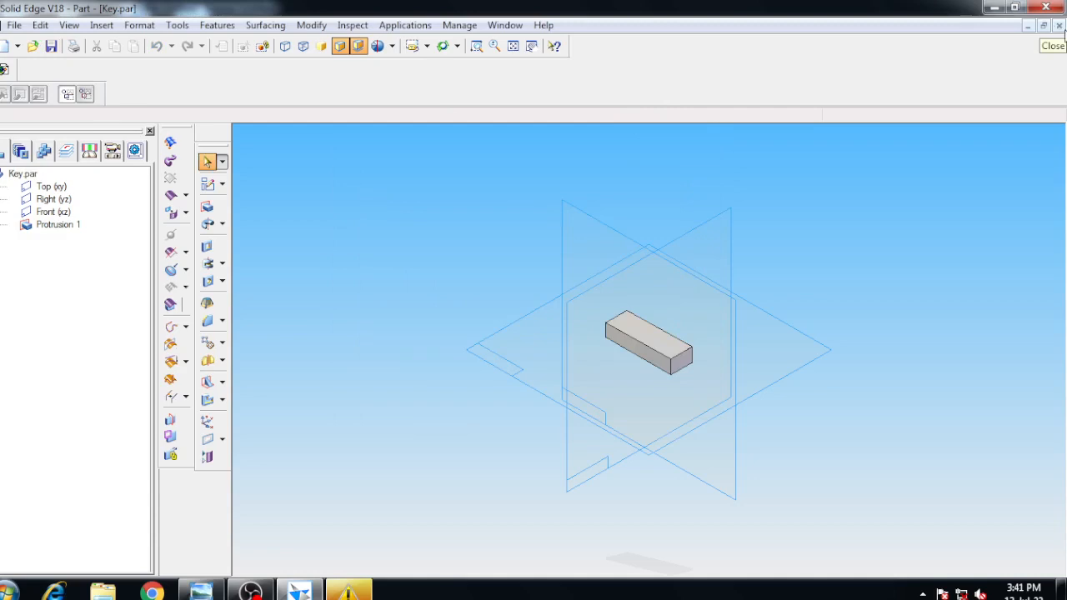
{"action": "left_click", "coordinate": [1060, 26]}
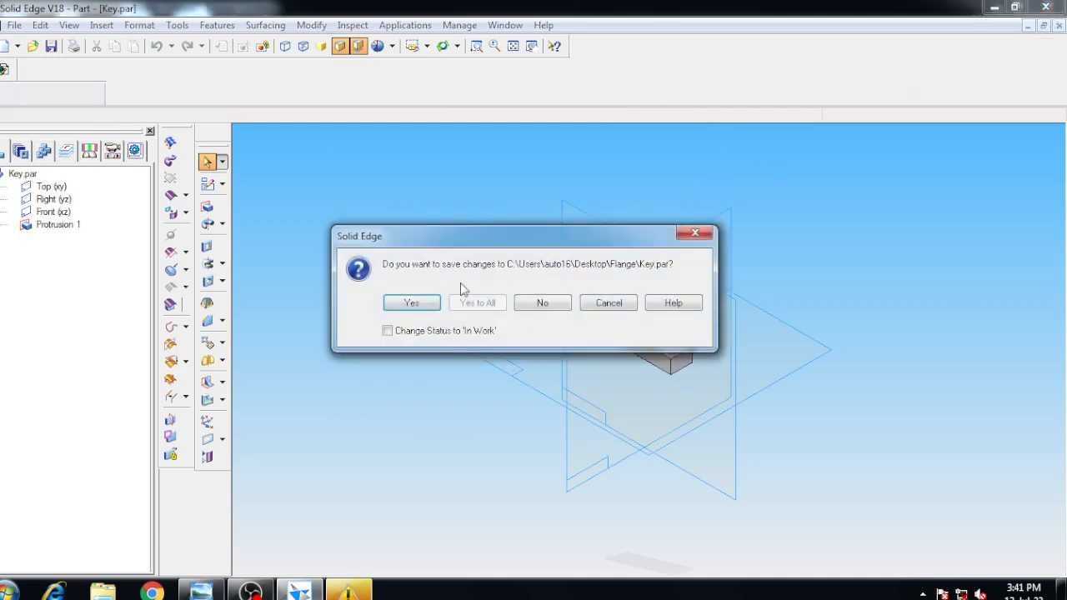
{"action": "left_click", "coordinate": [413, 303]}
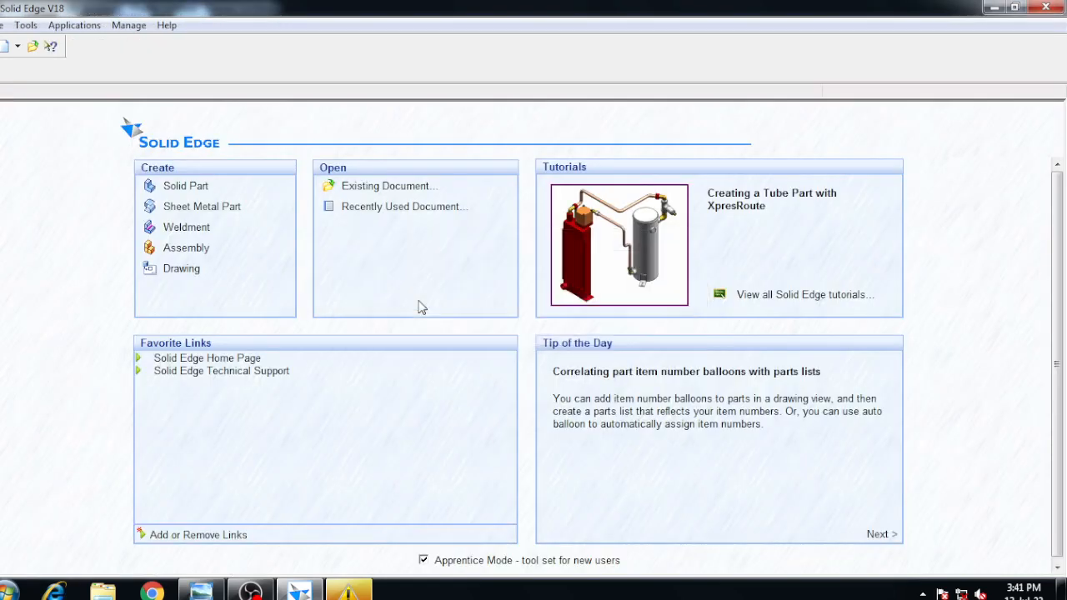
- Create another solid part and start a protrusion profile on its Front (xz) plane
{"action": "left_click", "coordinate": [177, 187]}
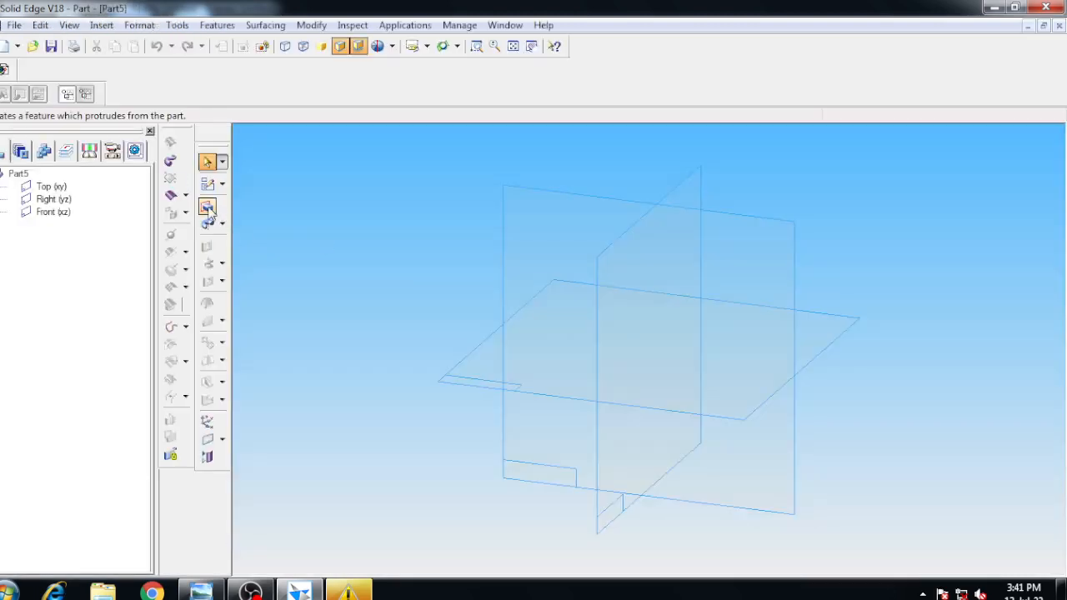
{"action": "left_click", "coordinate": [207, 207]}
{"action": "left_click", "coordinate": [108, 214]}
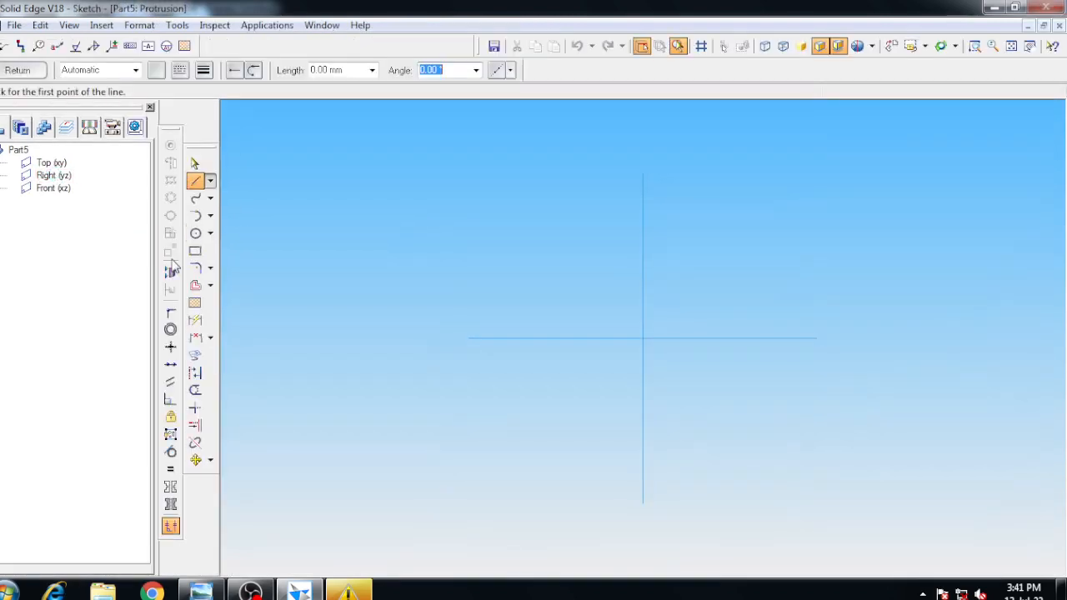
- Draw a 24 mm diameter circle centred on the intersection of the reference lines
{"action": "left_click", "coordinate": [195, 232]}
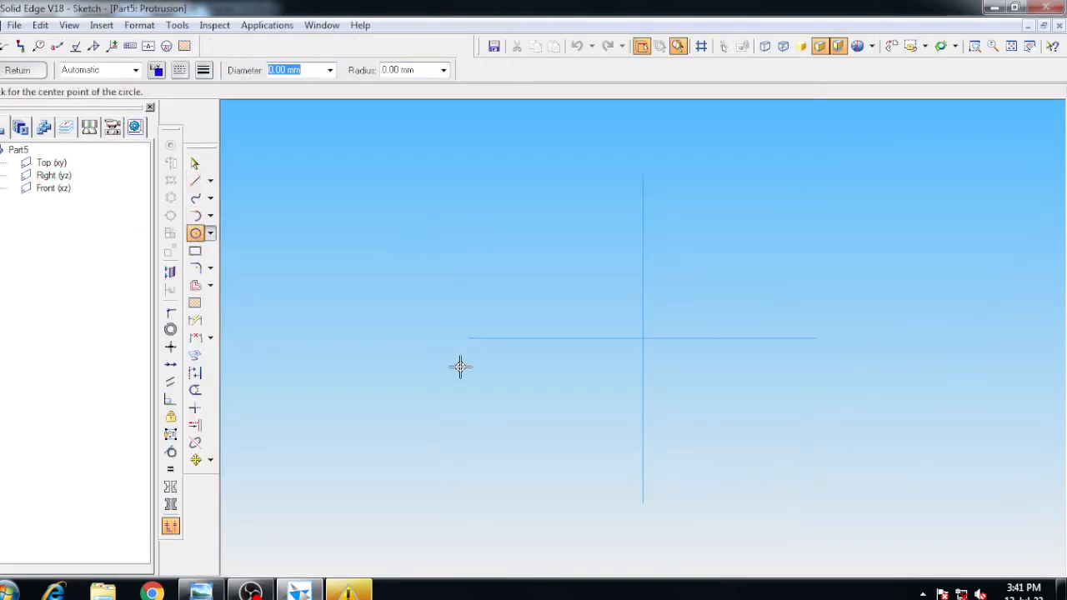
{"action": "left_click", "coordinate": [642, 338]}
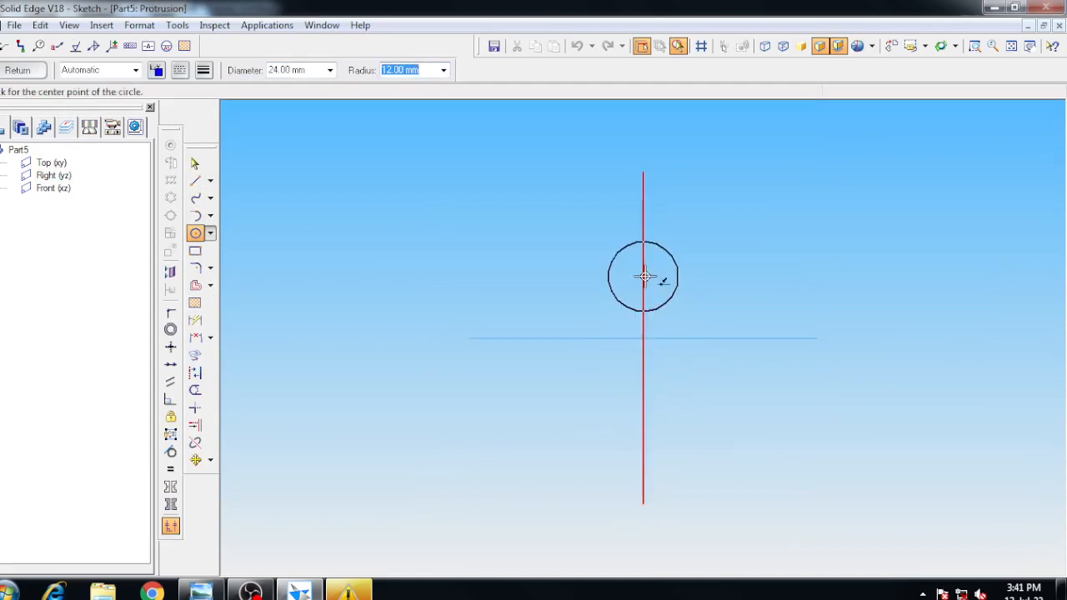
{"action": "left_click", "coordinate": [641, 337]}
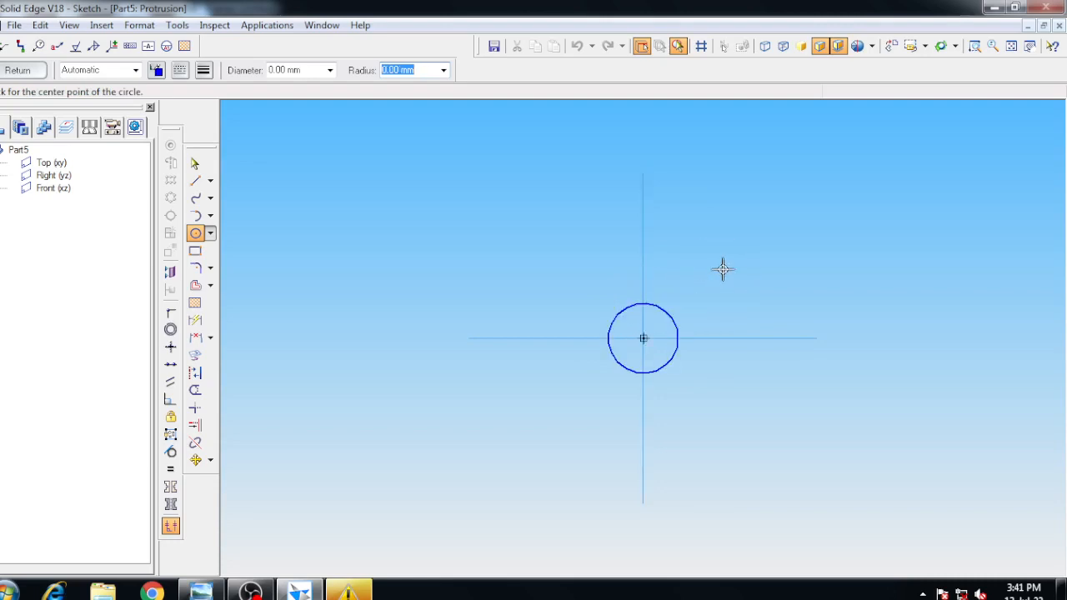
- Add two more 24 mm diameter circles centred where the first circle crosses the vertical reference line, above and below its centre
{"action": "left_click", "coordinate": [195, 233]}
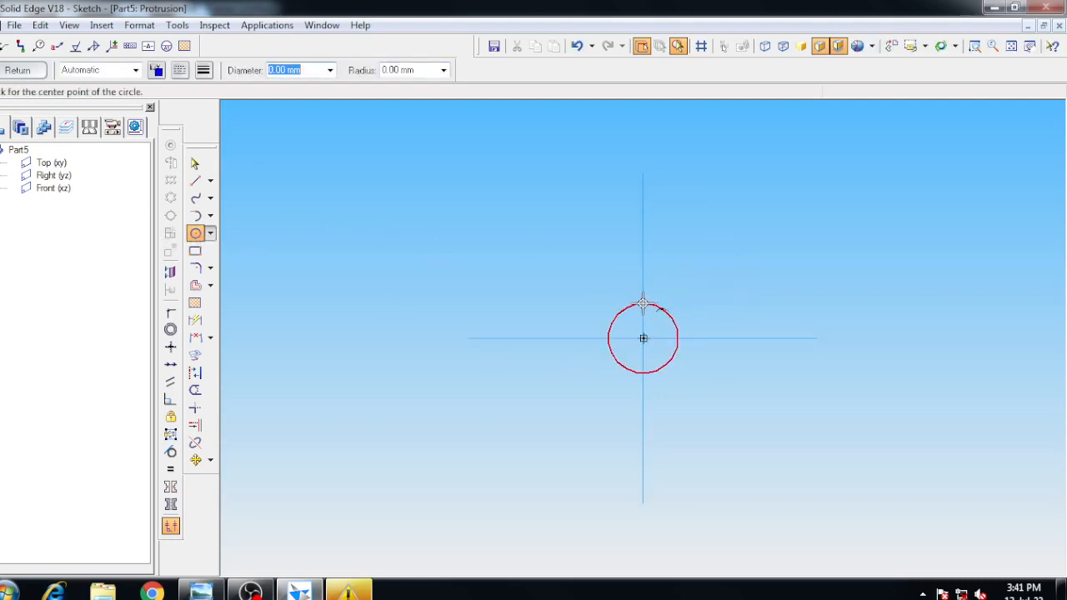
{"action": "type", "text": "24"}
{"action": "key", "text": "Tab"}
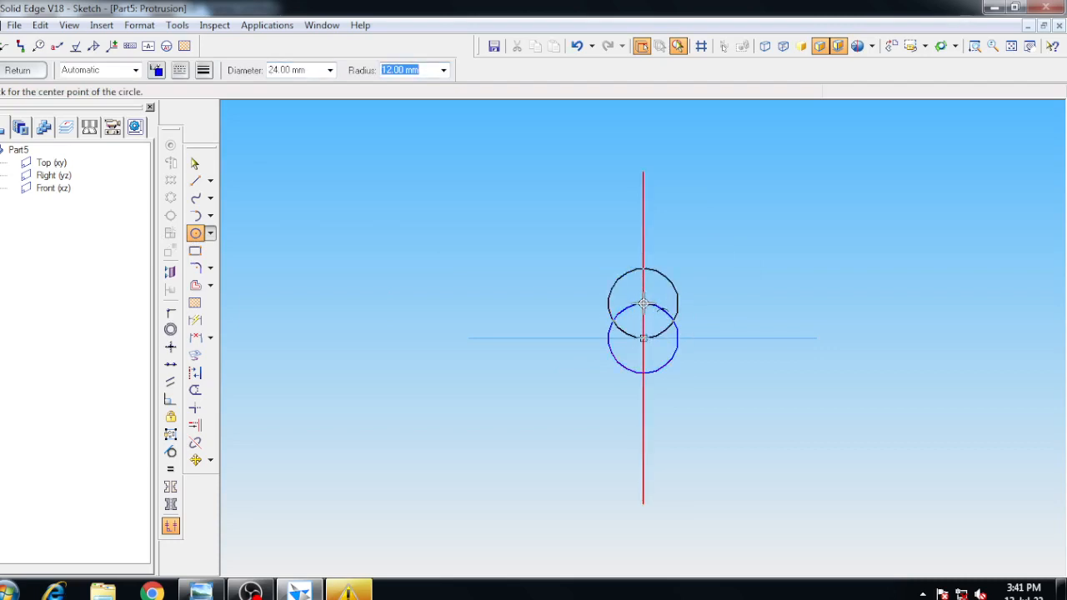
{"action": "left_click", "coordinate": [643, 303]}
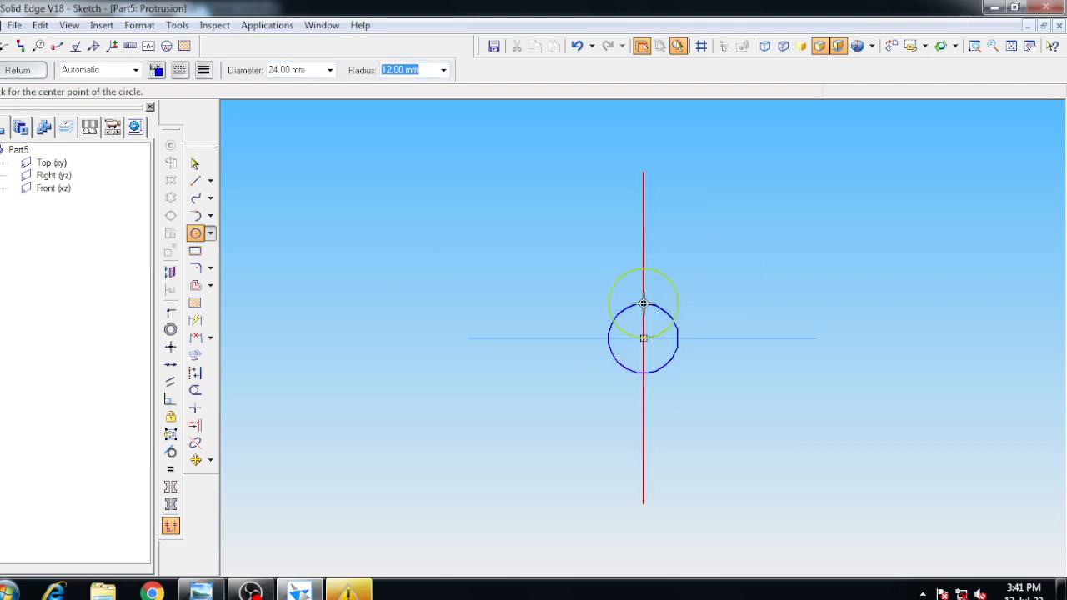
{"action": "left_click", "coordinate": [643, 372]}
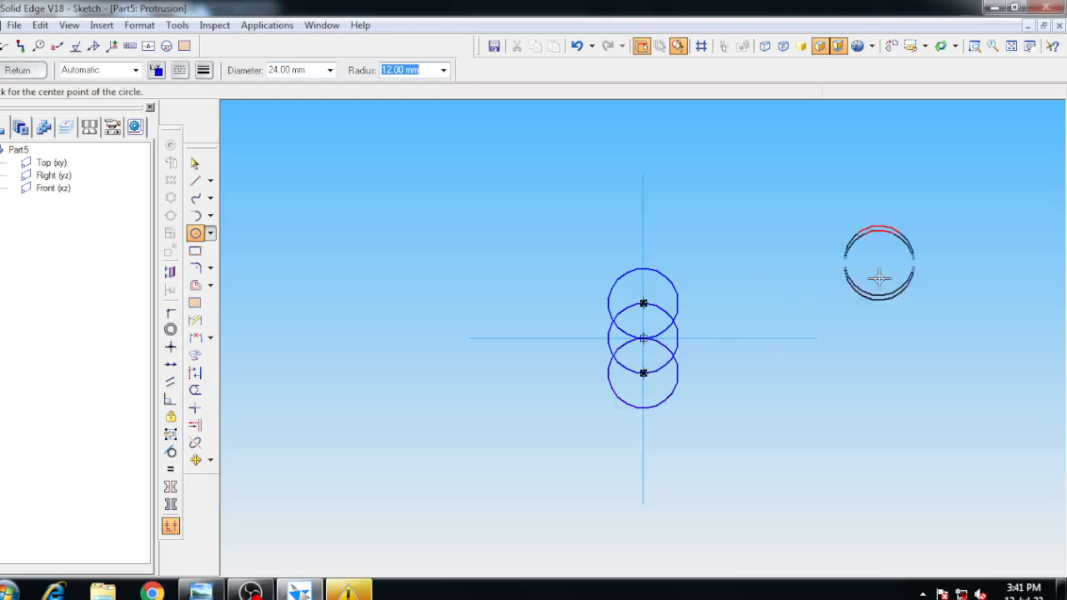
- Draw a closed hexagon of 12 mm lines joining the middle circle's top and bottom points and its intersections with the other two circles
{"action": "left_click", "coordinate": [977, 48]}
{"action": "left_click_drag", "start_coordinate": [570, 269], "coordinate": [583, 412]}
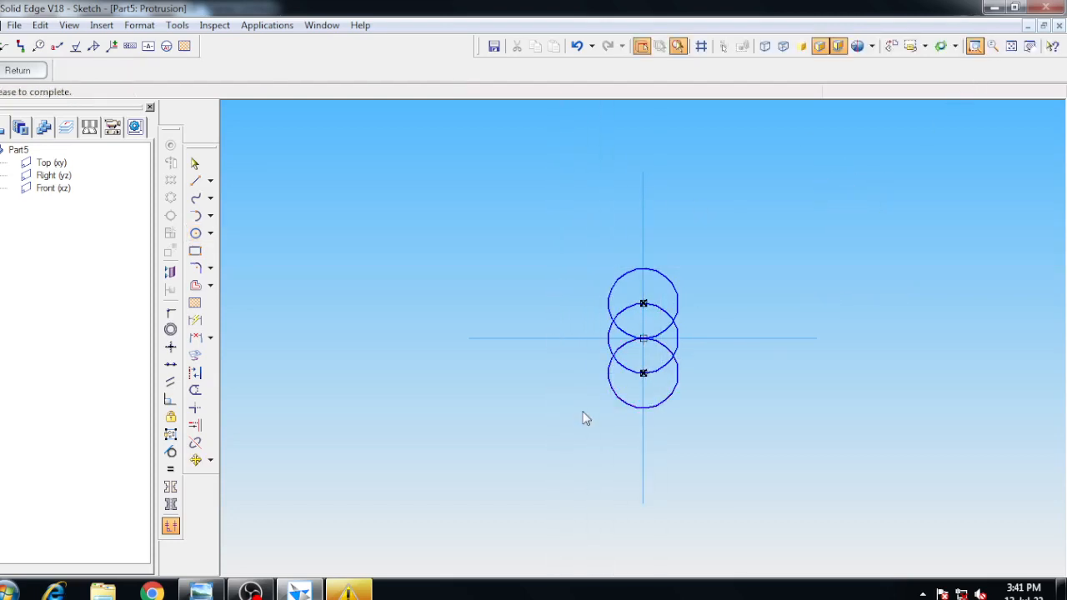
{"action": "left_click_drag", "start_coordinate": [803, 450], "coordinate": [803, 450]}
{"action": "left_click", "coordinate": [195, 233]}
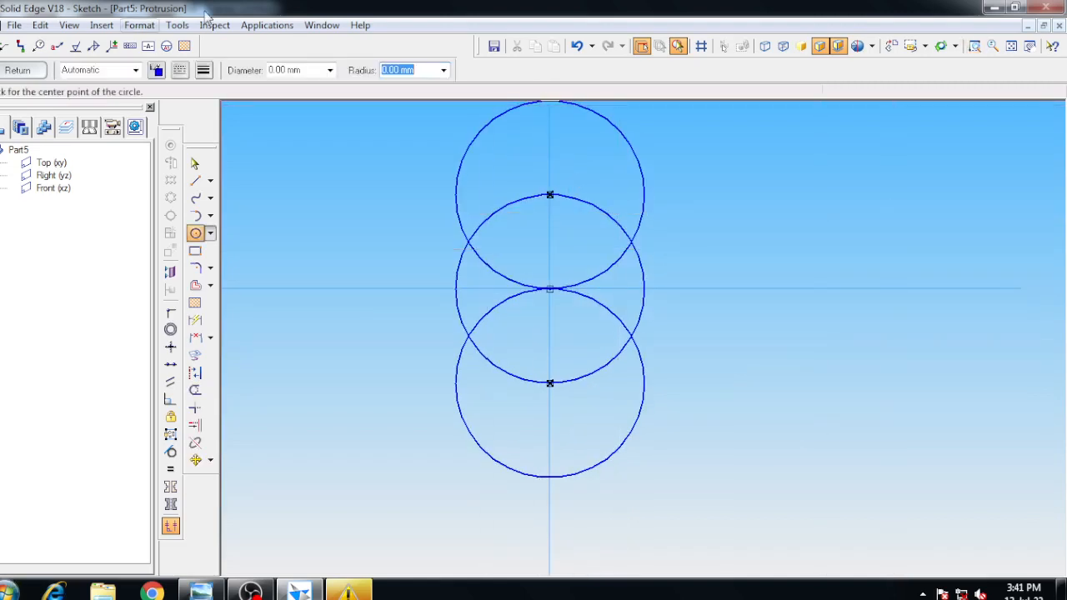
{"action": "left_click", "coordinate": [195, 180]}
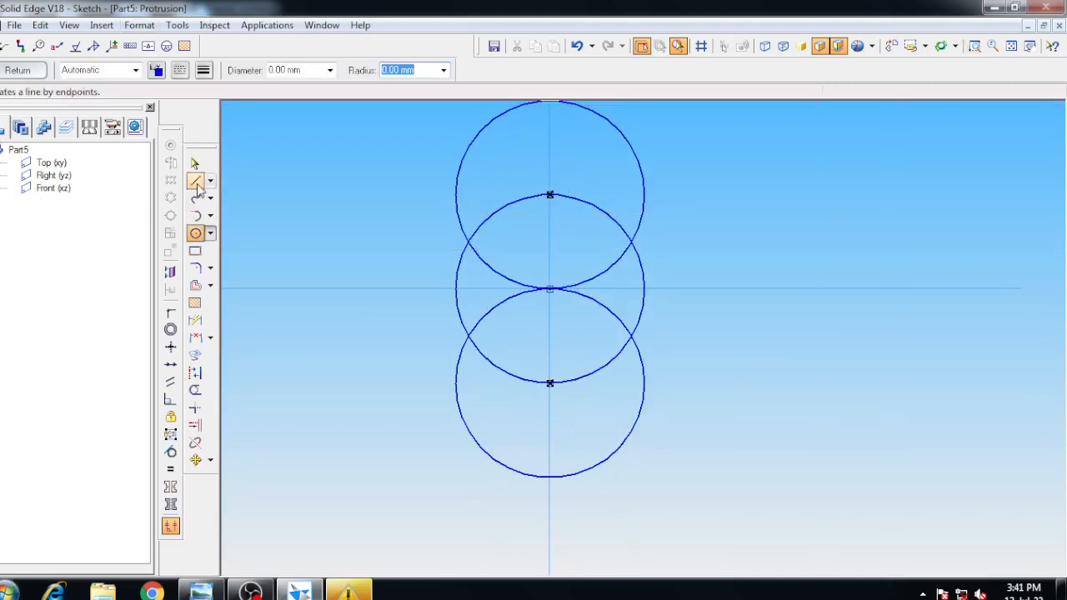
{"action": "left_click", "coordinate": [550, 193]}
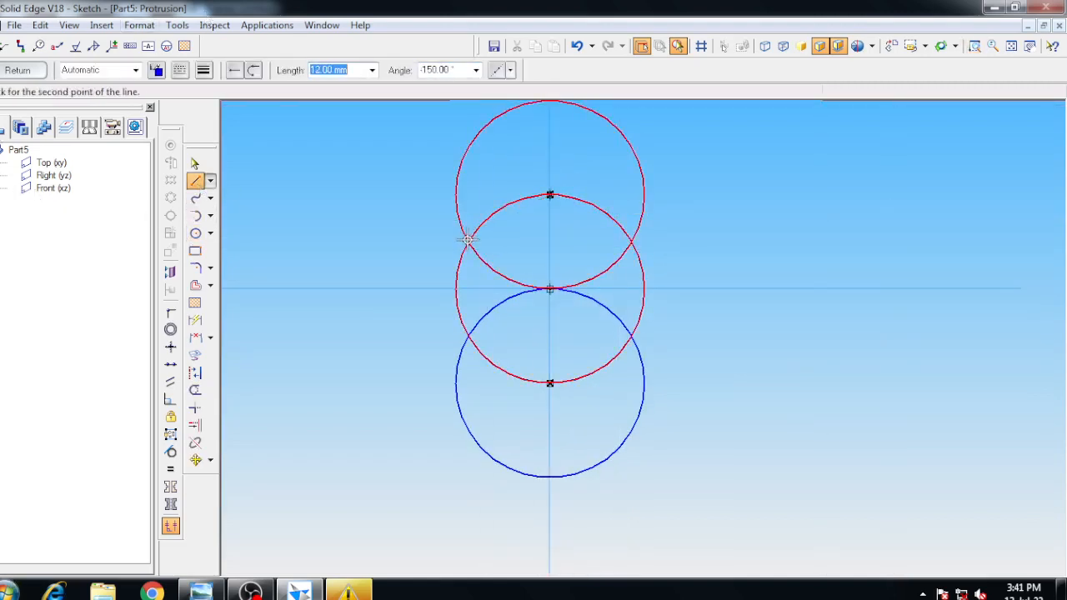
{"action": "left_click", "coordinate": [468, 241]}
{"action": "left_click", "coordinate": [468, 336]}
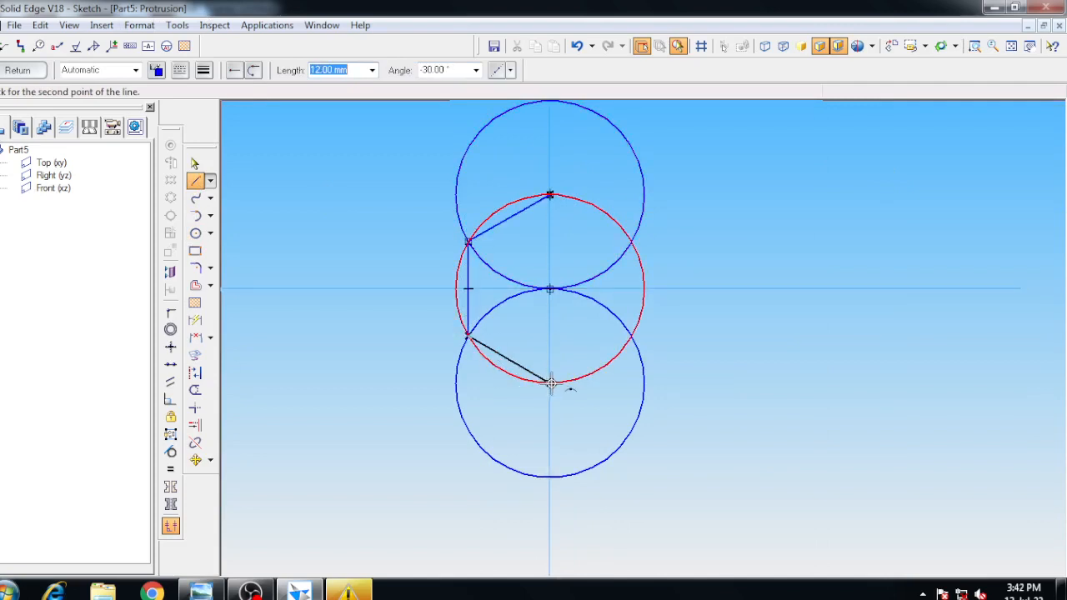
{"action": "left_click", "coordinate": [550, 383]}
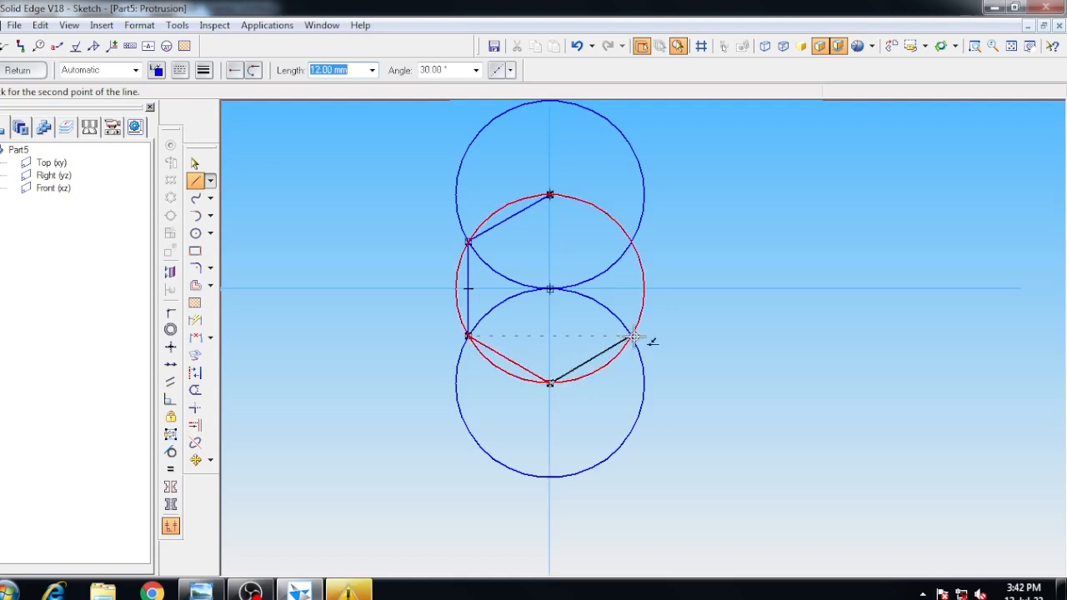
{"action": "left_click", "coordinate": [631, 336]}
{"action": "left_click", "coordinate": [631, 242]}
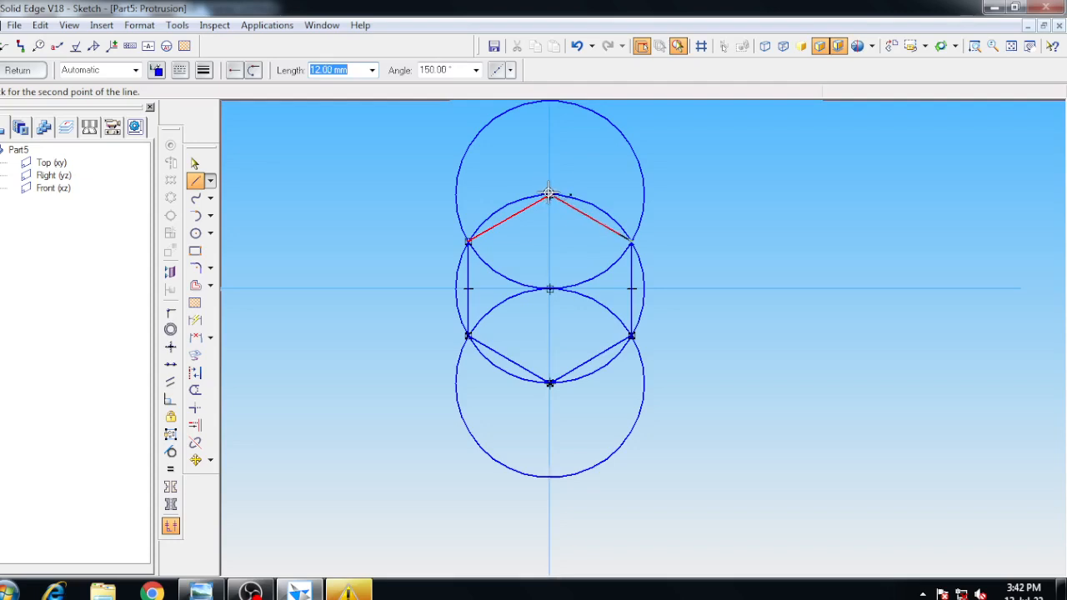
{"action": "left_click", "coordinate": [548, 193]}
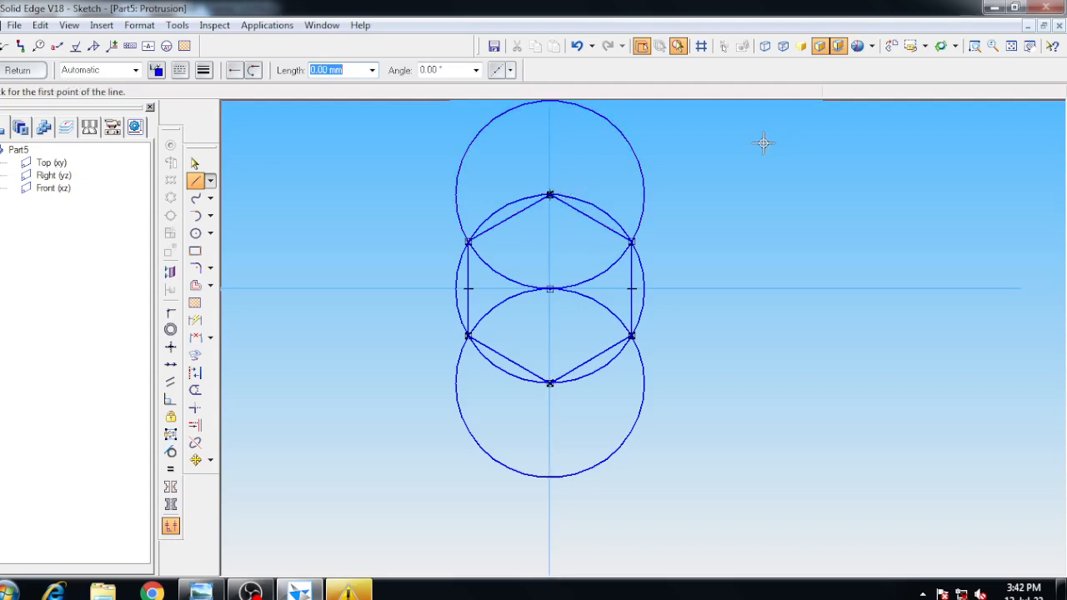
- Delete the three construction circles, leaving only the hexagon in the profile
{"action": "left_click", "coordinate": [195, 164]}
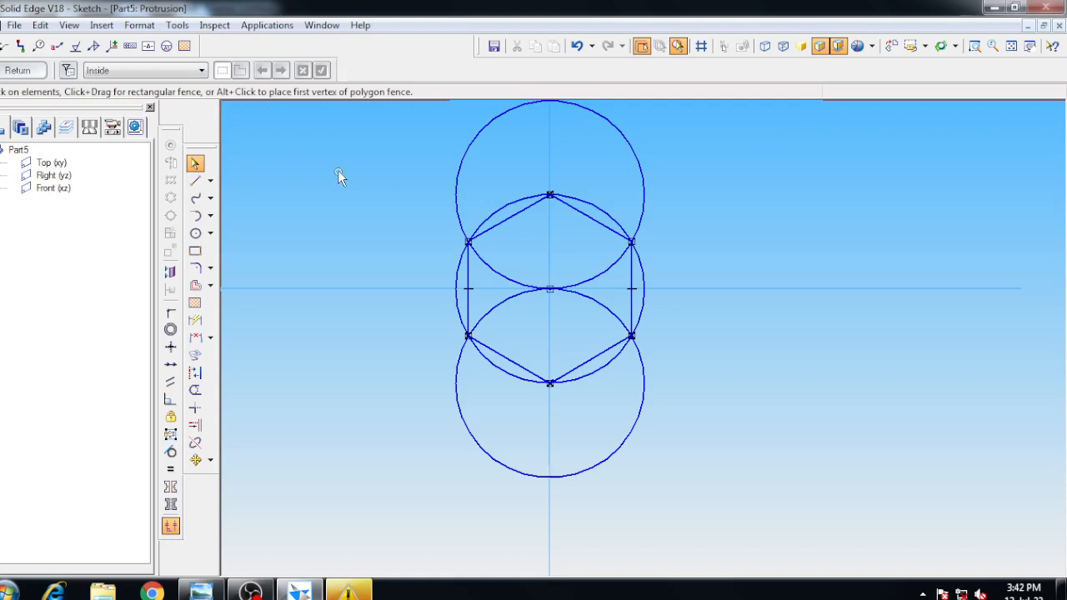
{"action": "left_click", "coordinate": [459, 207]}
{"action": "key", "text": "Delete"}
{"action": "left_click", "coordinate": [457, 307]}
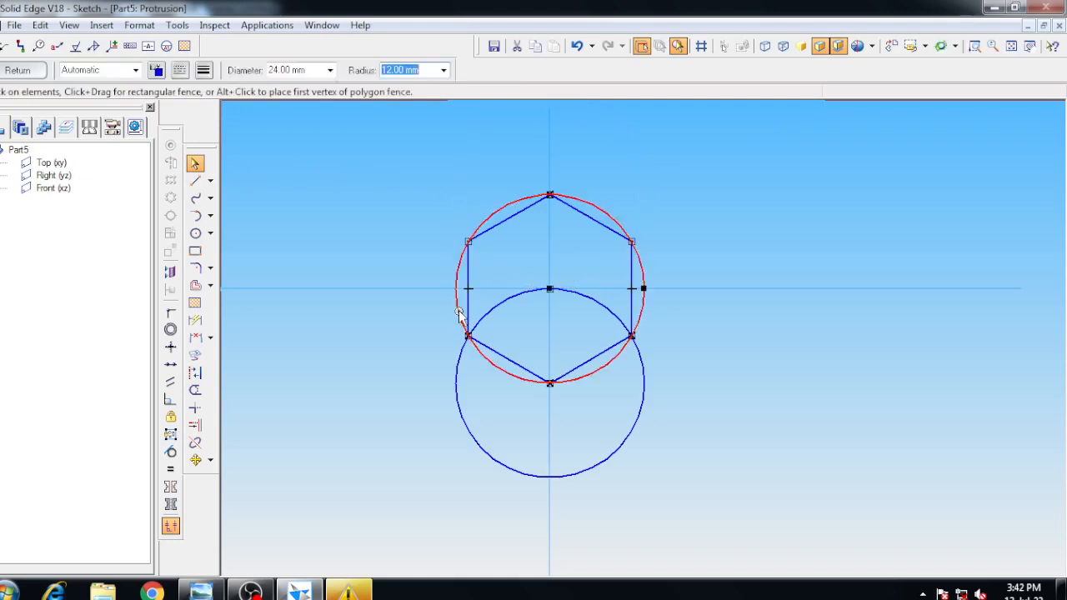
{"action": "key", "text": "Delete"}
{"action": "left_click", "coordinate": [459, 381]}
{"action": "key", "text": "Delete"}
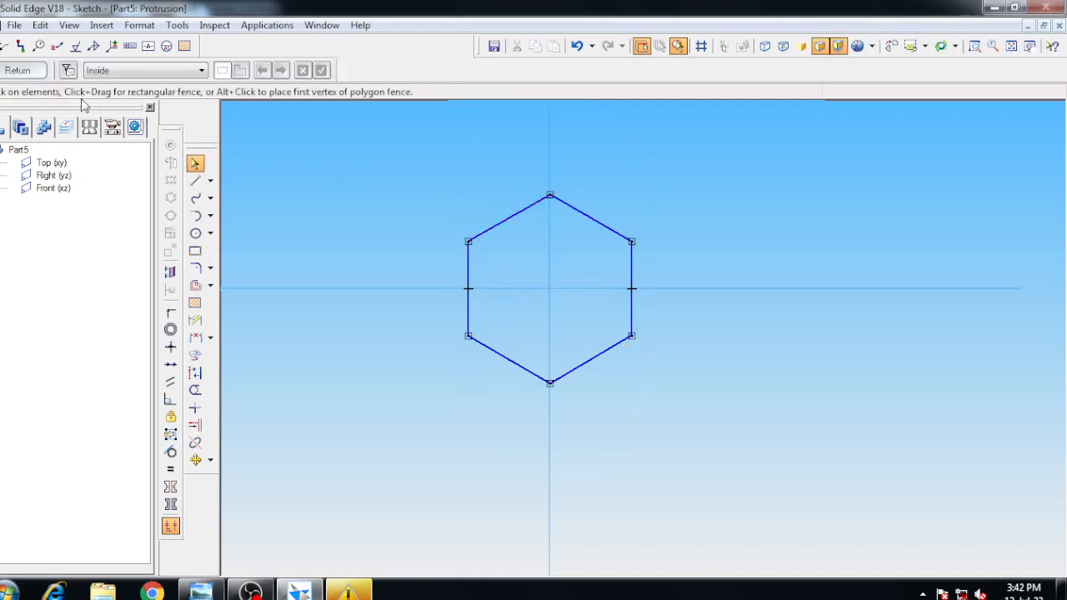
- Close the hexagon profile and extrude it 8 mm to one side of the Front (xz) plane, finishing the protrusion
{"action": "left_click", "coordinate": [17, 70]}
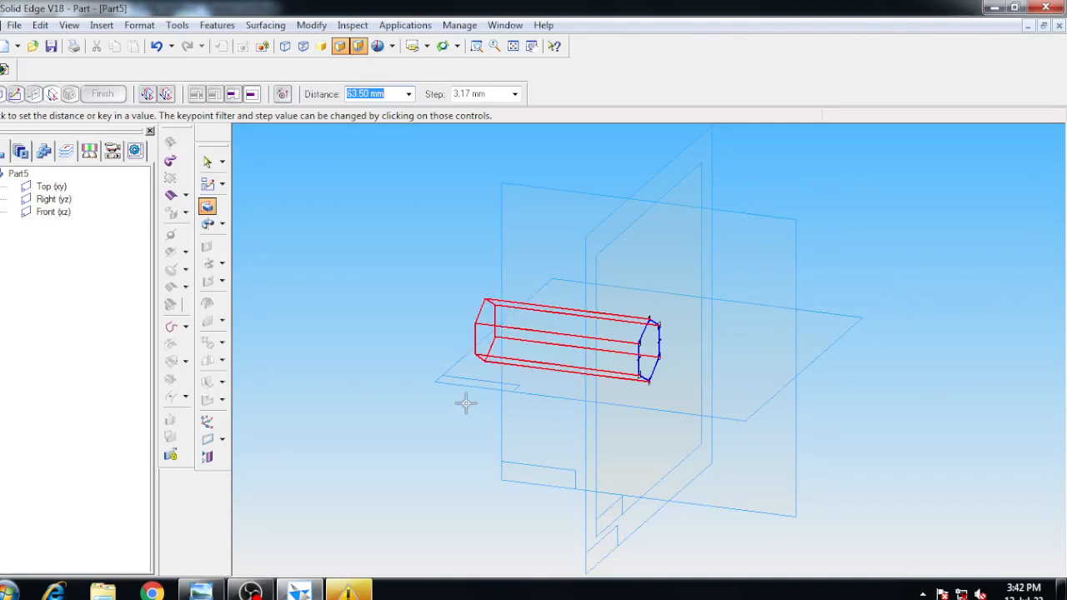
{"action": "type", "text": "8"}
{"action": "key", "text": "Return"}
{"action": "left_click", "coordinate": [406, 250]}
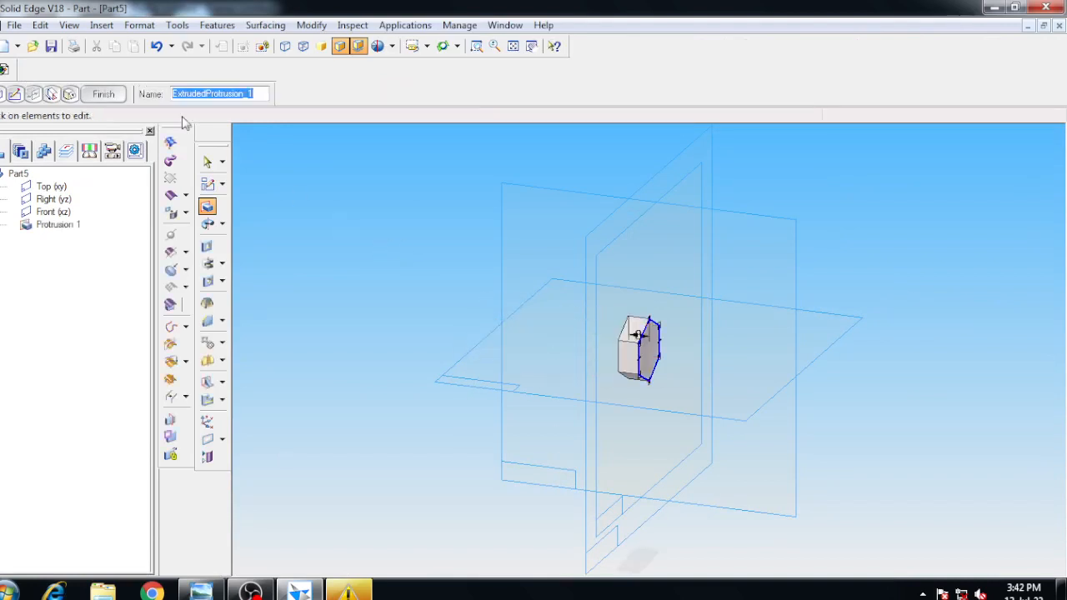
{"action": "left_click", "coordinate": [88, 94]}
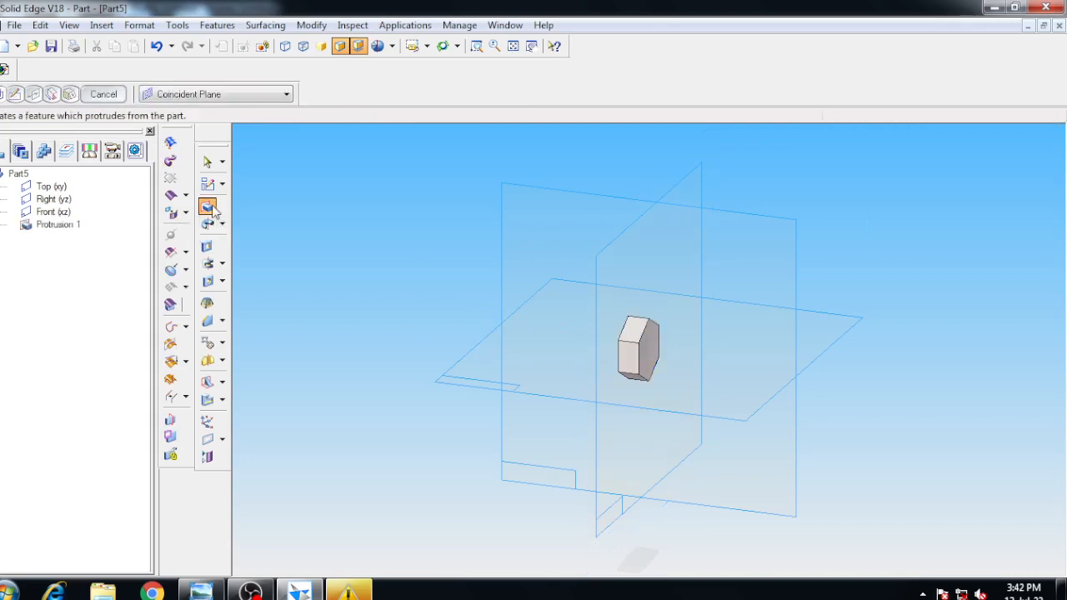
- Start a protrusion profile on the hexagonal face and draw a 12 mm diameter circle centred on it
{"action": "left_click", "coordinate": [652, 358]}
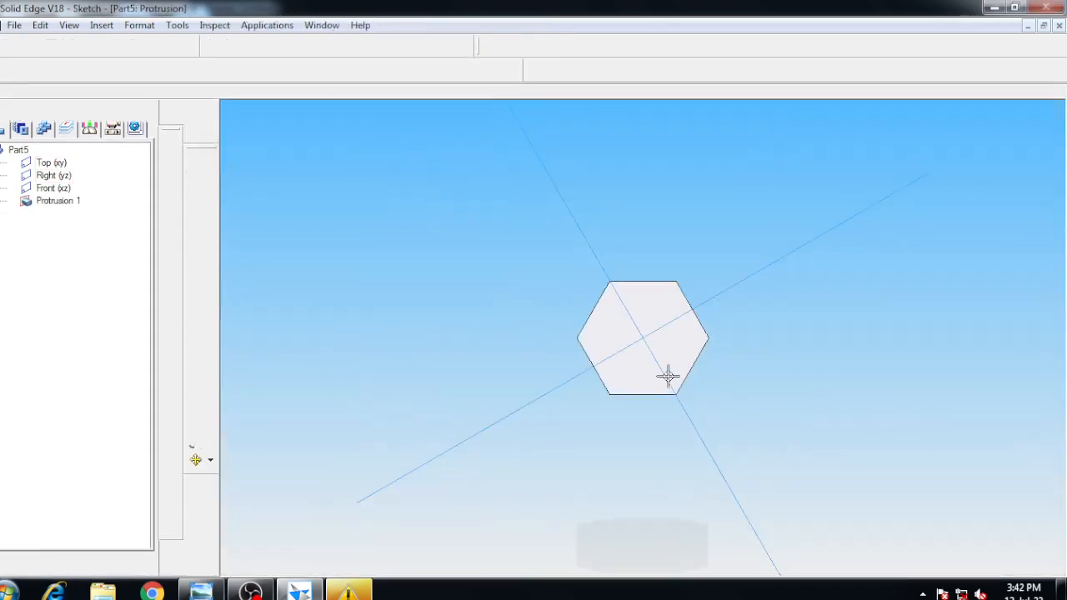
{"action": "left_click", "coordinate": [195, 233]}
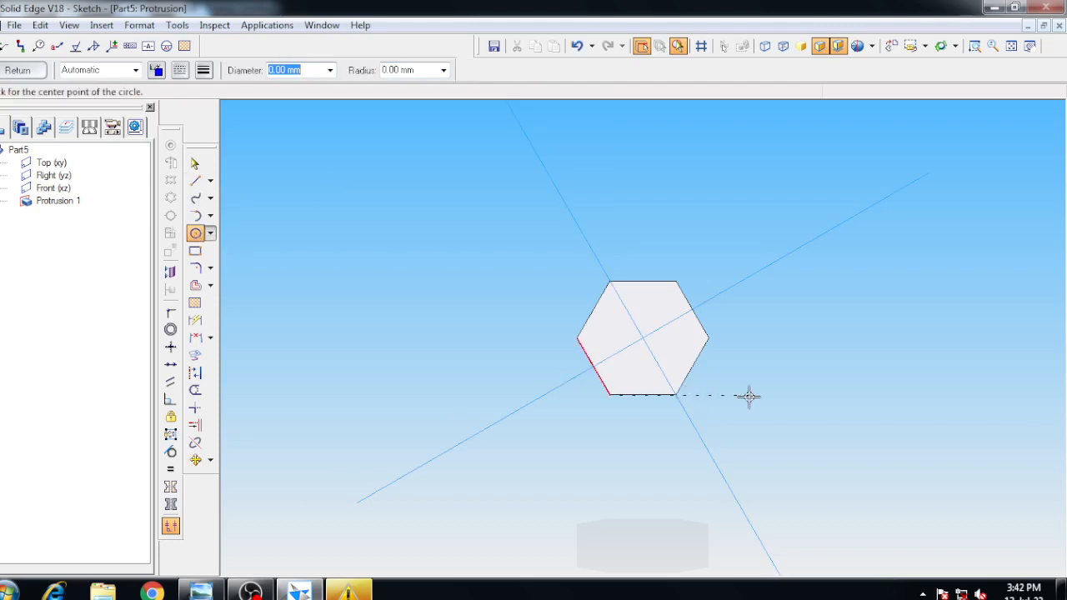
{"action": "type", "text": "12"}
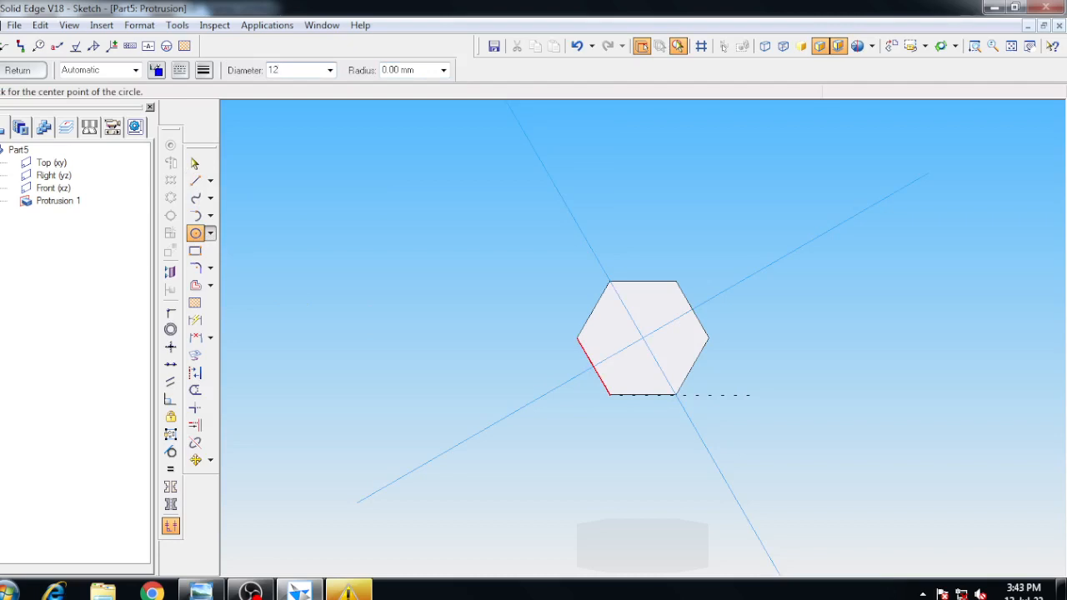
{"action": "key", "text": "Tab"}
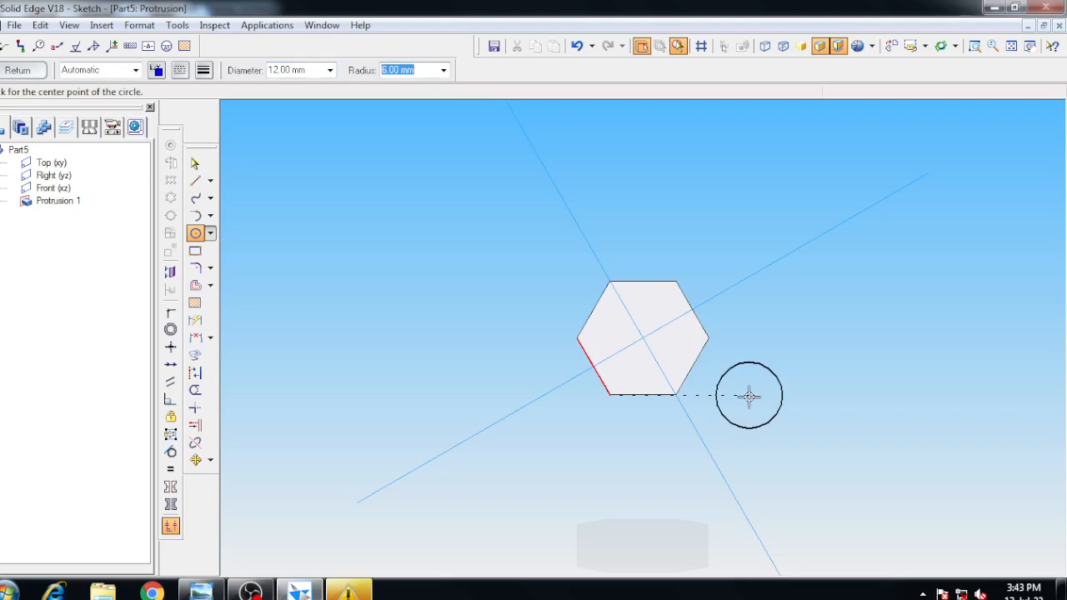
{"action": "left_click", "coordinate": [644, 337]}
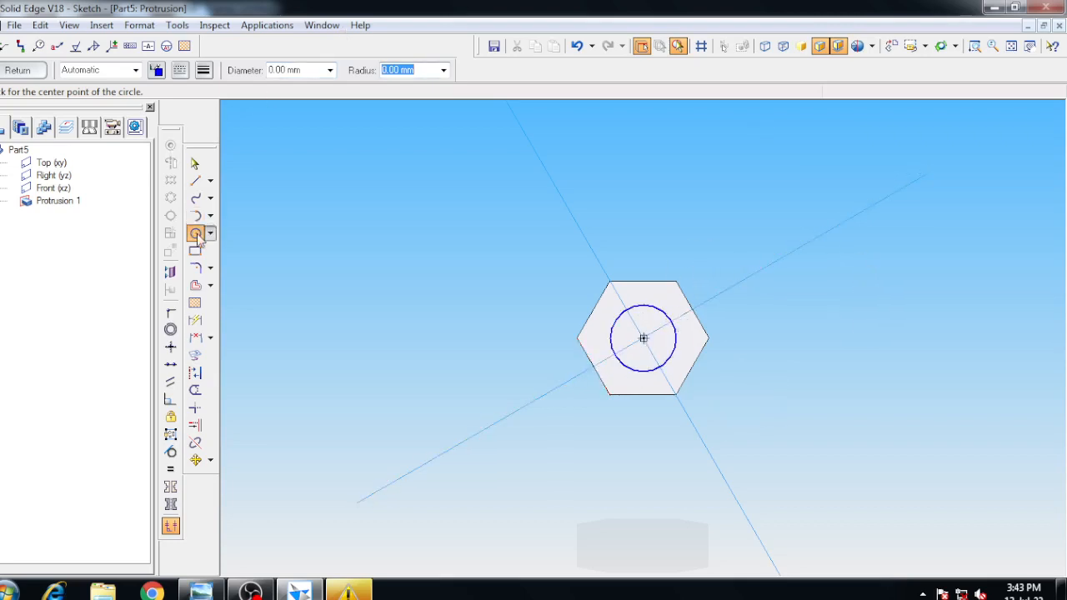
- Extrude the circle 52 mm away from the hexagonal head to form the bolt shank
{"action": "left_click", "coordinate": [18, 70]}
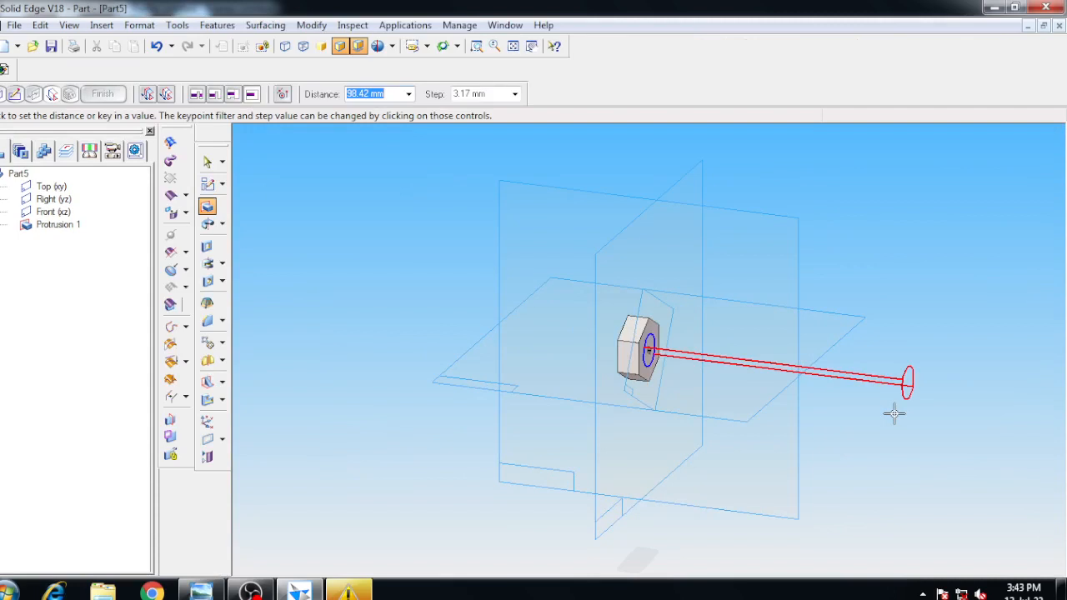
{"action": "type", "text": "52"}
{"action": "key", "text": "Return"}
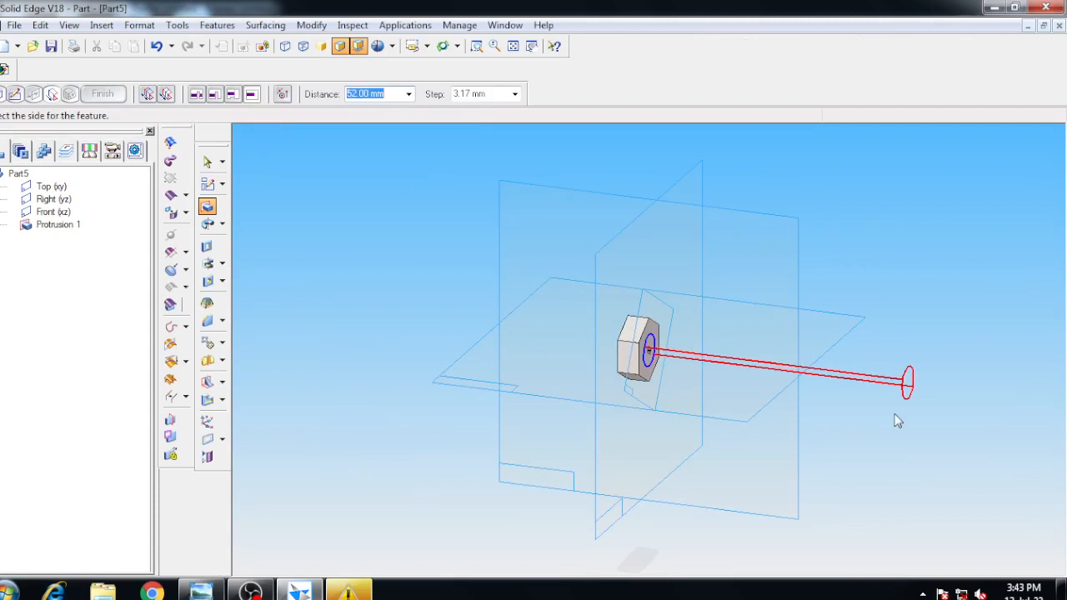
{"action": "left_click", "coordinate": [887, 529]}
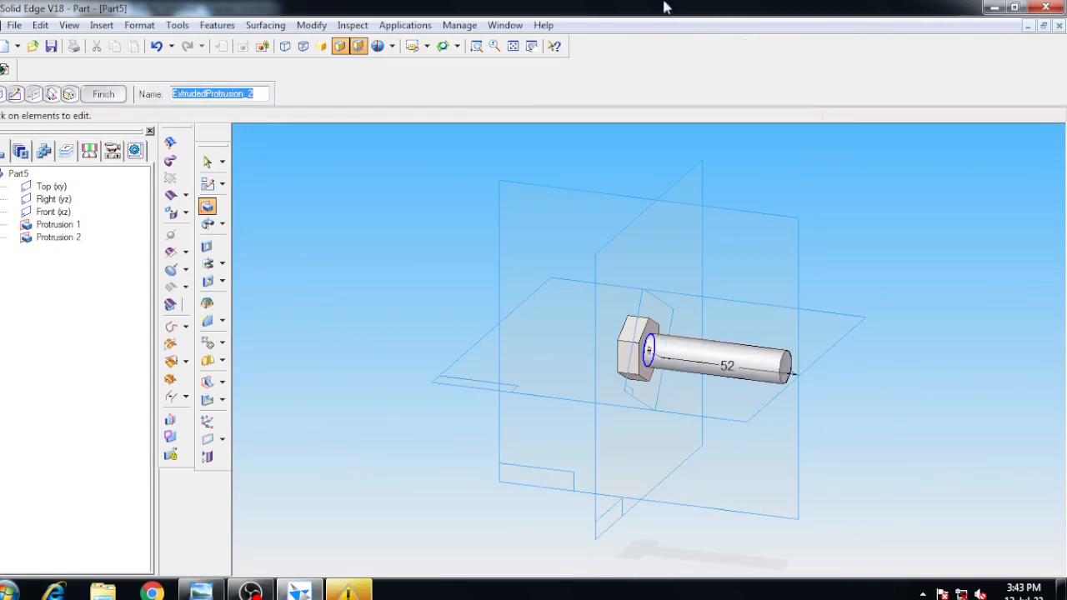
{"action": "left_click", "coordinate": [102, 95]}
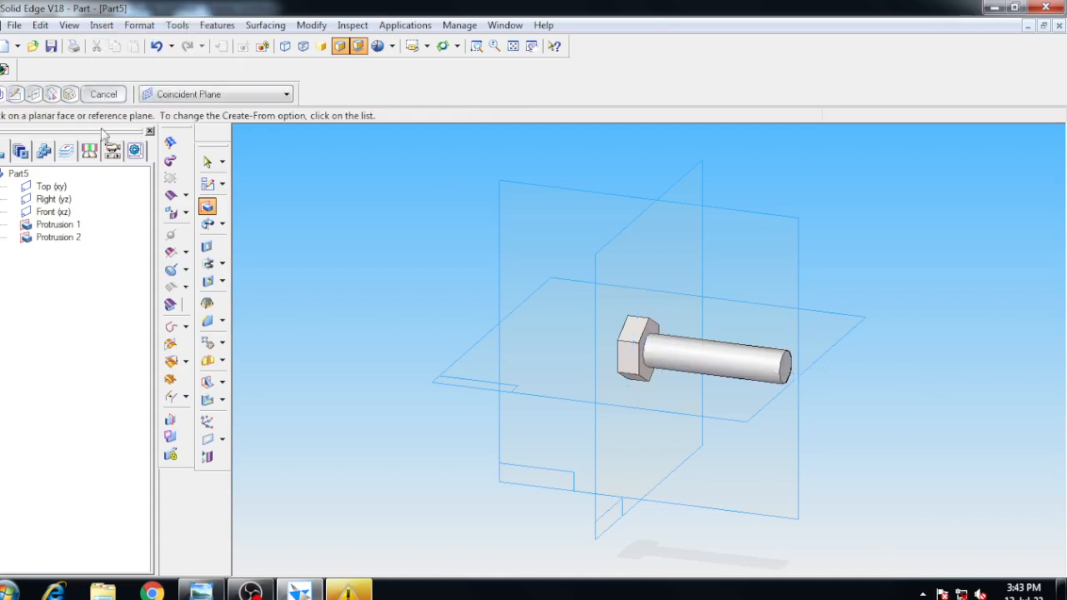
- Start a revolved cutout on the Top (xy) plane and draw a slanted line from the head's lower outer corner to the horizontal reference line
{"action": "left_click", "coordinate": [223, 265]}
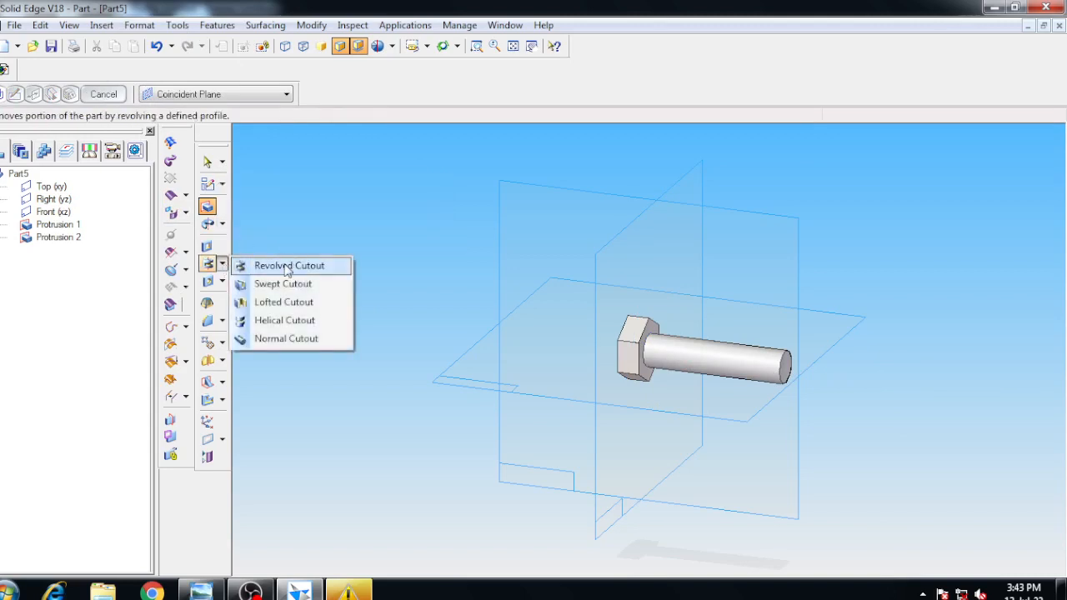
{"action": "left_click", "coordinate": [289, 265]}
{"action": "left_click", "coordinate": [50, 186]}
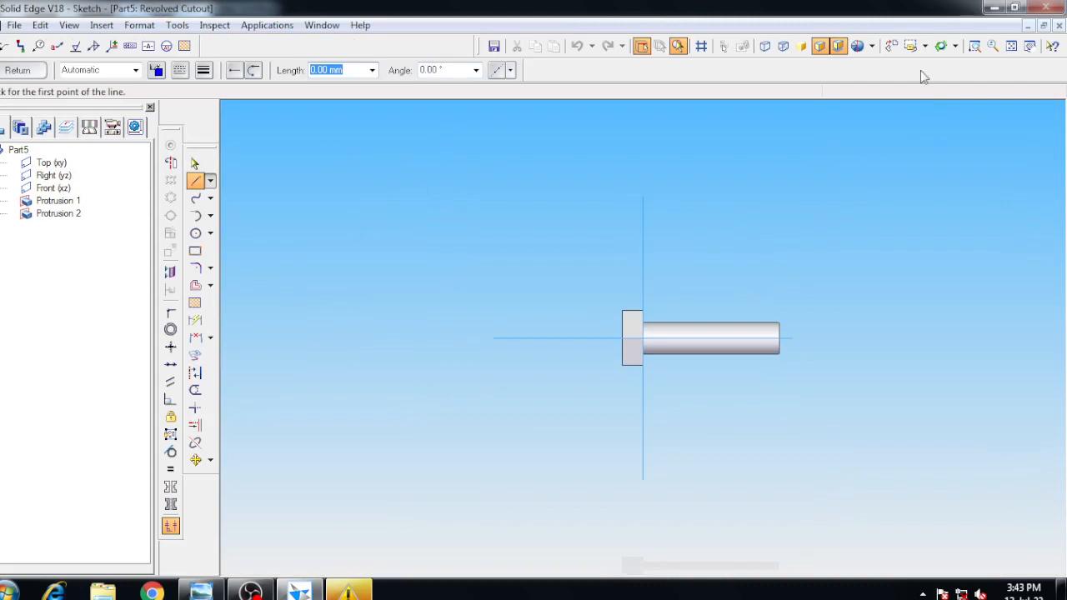
{"action": "left_click", "coordinate": [974, 46]}
{"action": "left_click", "coordinate": [538, 289]}
{"action": "left_click", "coordinate": [722, 387]}
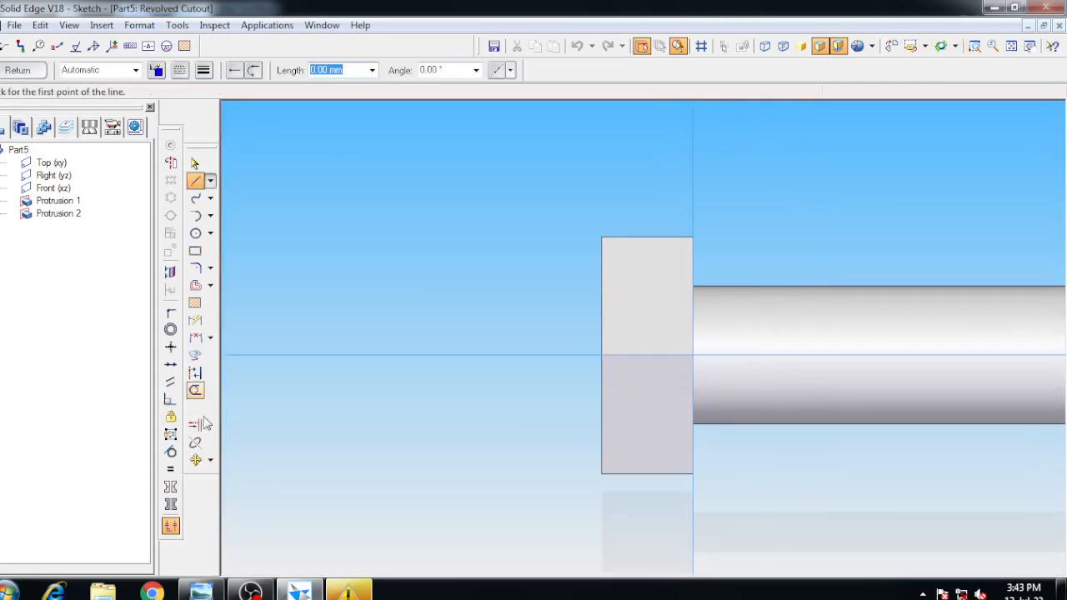
{"action": "left_click", "coordinate": [601, 474]}
{"action": "left_click", "coordinate": [512, 356]}
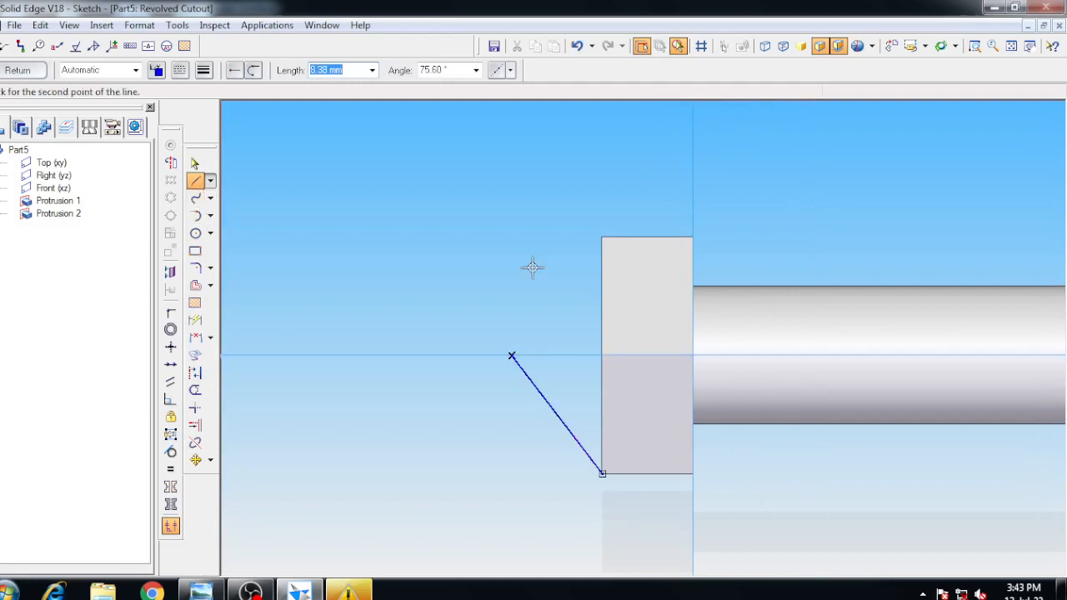
- Dimension the angle between the slanted line and the head's outer face and set it to 30°
{"action": "left_click", "coordinate": [210, 337]}
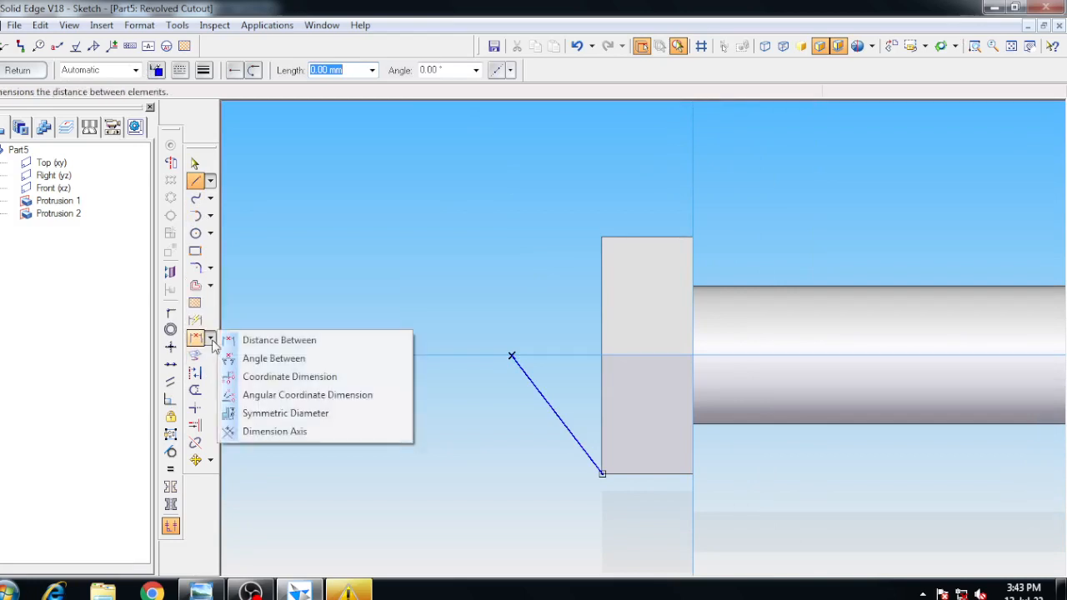
{"action": "left_click", "coordinate": [242, 359]}
{"action": "left_click", "coordinate": [587, 457]}
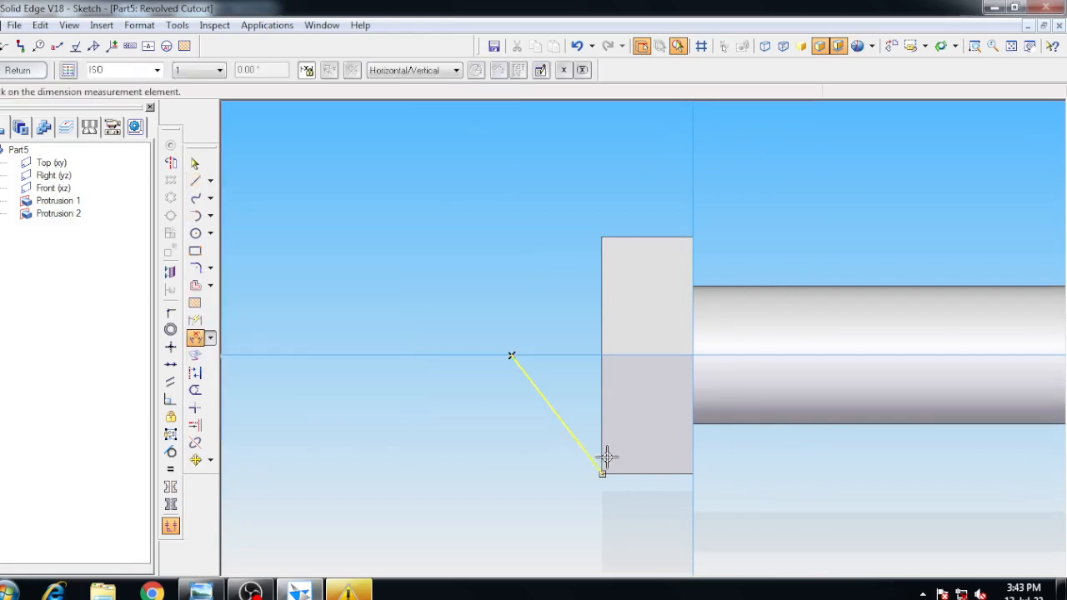
{"action": "left_click", "coordinate": [601, 455]}
{"action": "left_click", "coordinate": [500, 266]}
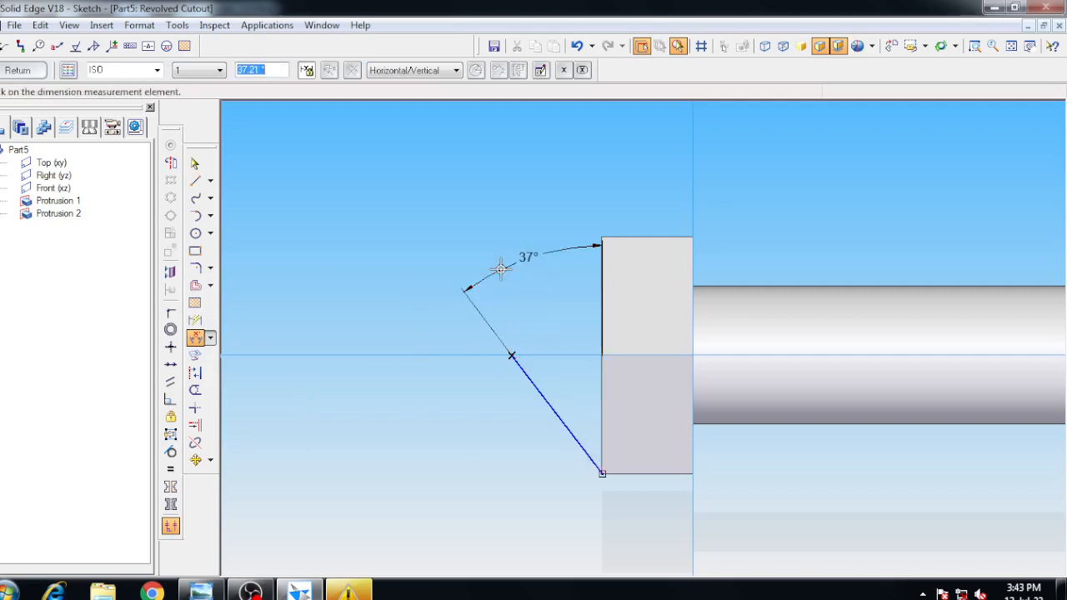
{"action": "type", "text": "30"}
{"action": "key", "text": "Return"}
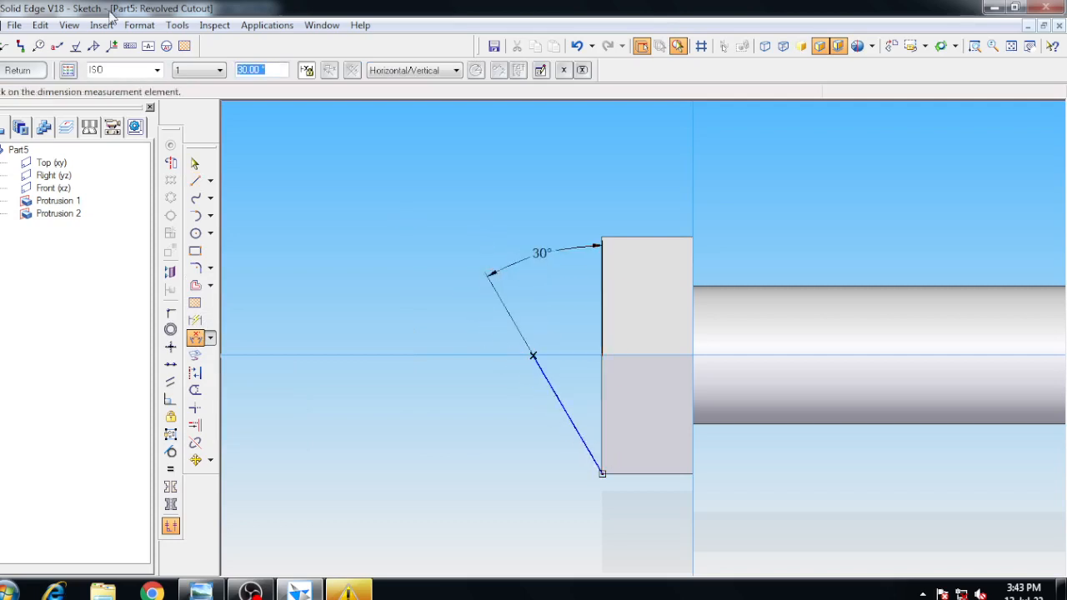
- Set the horizontal reference line as the axis of revolution and finish the cutout profile
{"action": "left_click", "coordinate": [170, 163]}
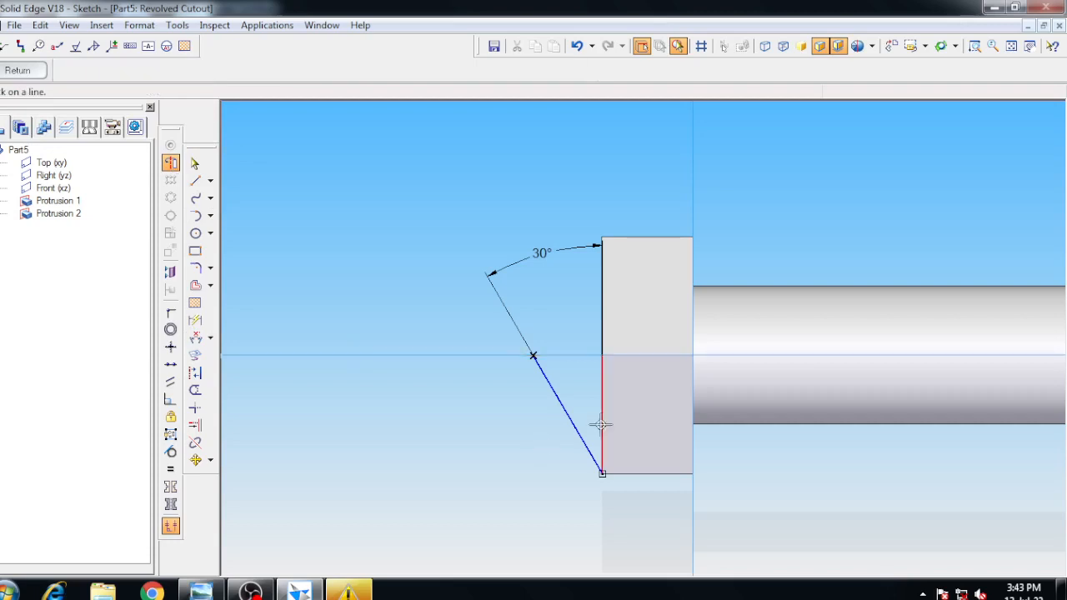
{"action": "left_click", "coordinate": [550, 355]}
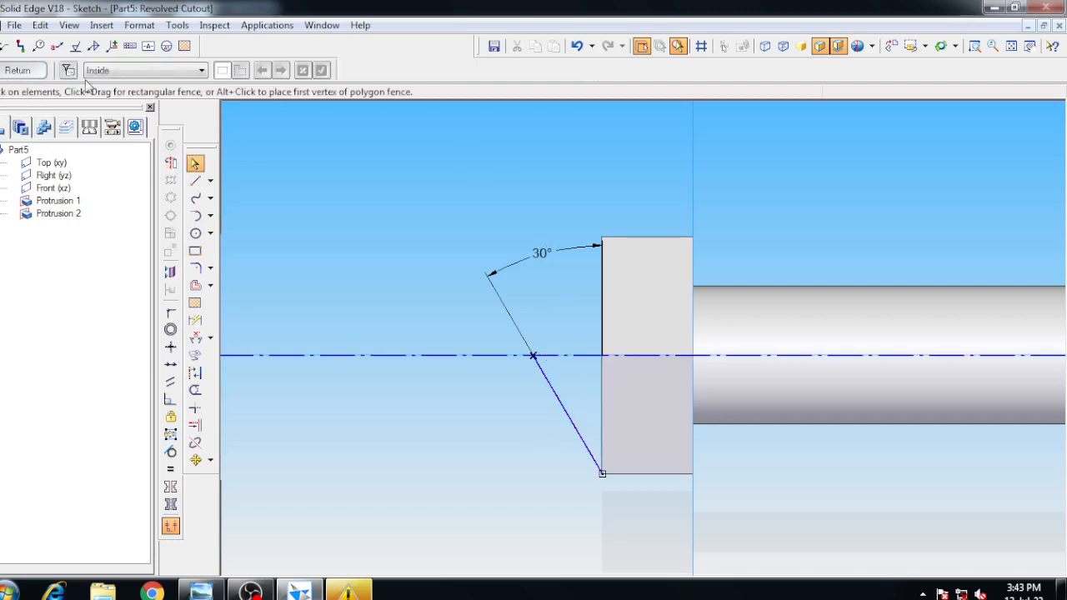
{"action": "left_click", "coordinate": [19, 70]}
- Remove the material outside the slanted line through a 360° revolution and finish the revolved cutout
{"action": "left_click", "coordinate": [341, 211]}
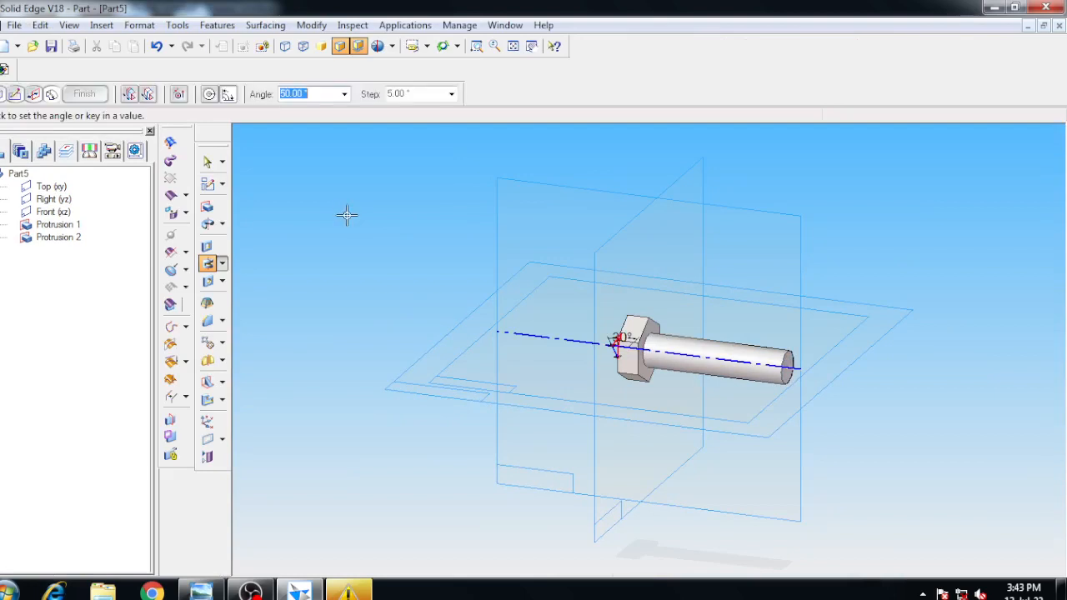
{"action": "type", "text": "360"}
{"action": "key", "text": "Return"}
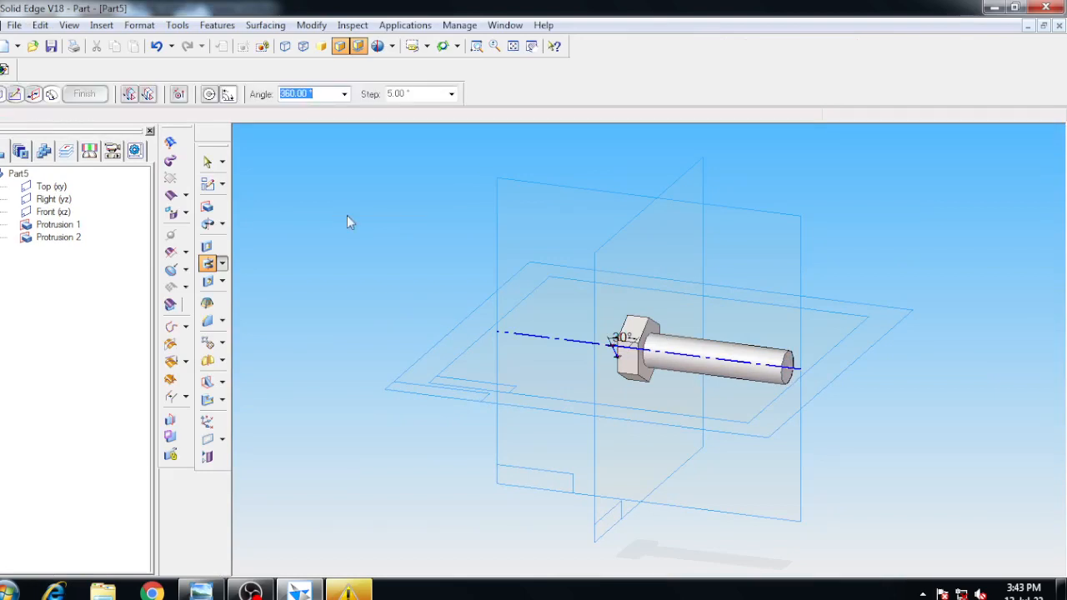
{"action": "left_click", "coordinate": [443, 45]}
{"action": "left_click_drag", "start_coordinate": [369, 190], "coordinate": [402, 238]}
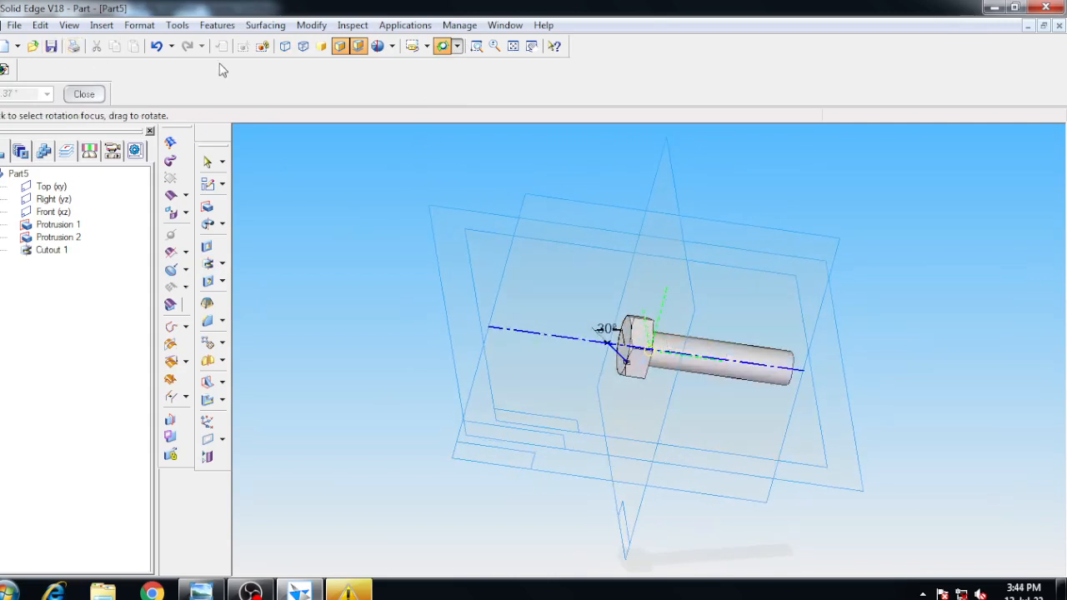
{"action": "key", "text": "ctrl+i"}
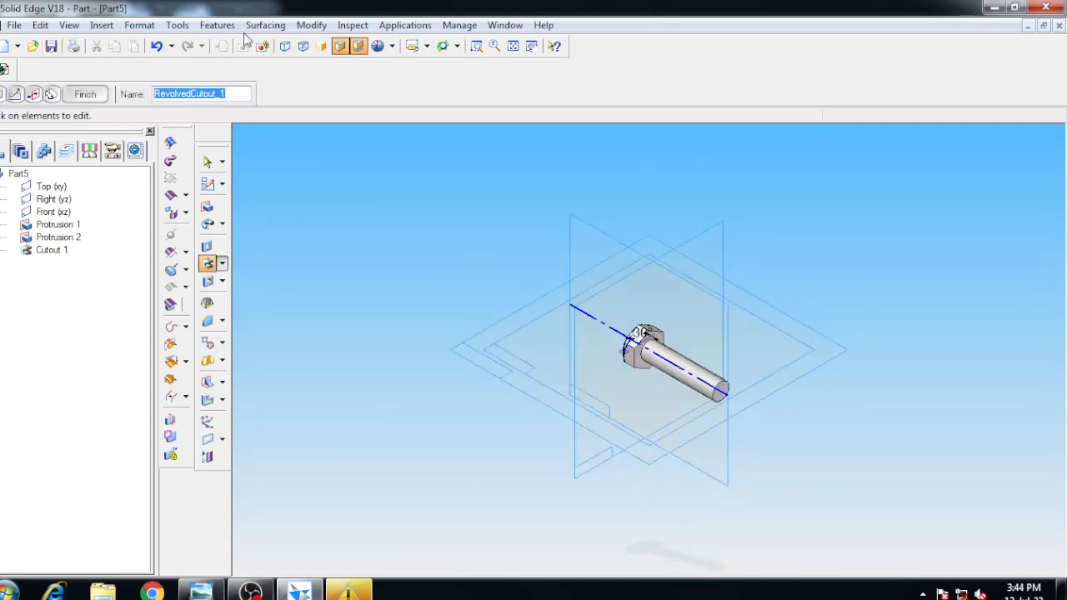
{"action": "left_click", "coordinate": [88, 94]}
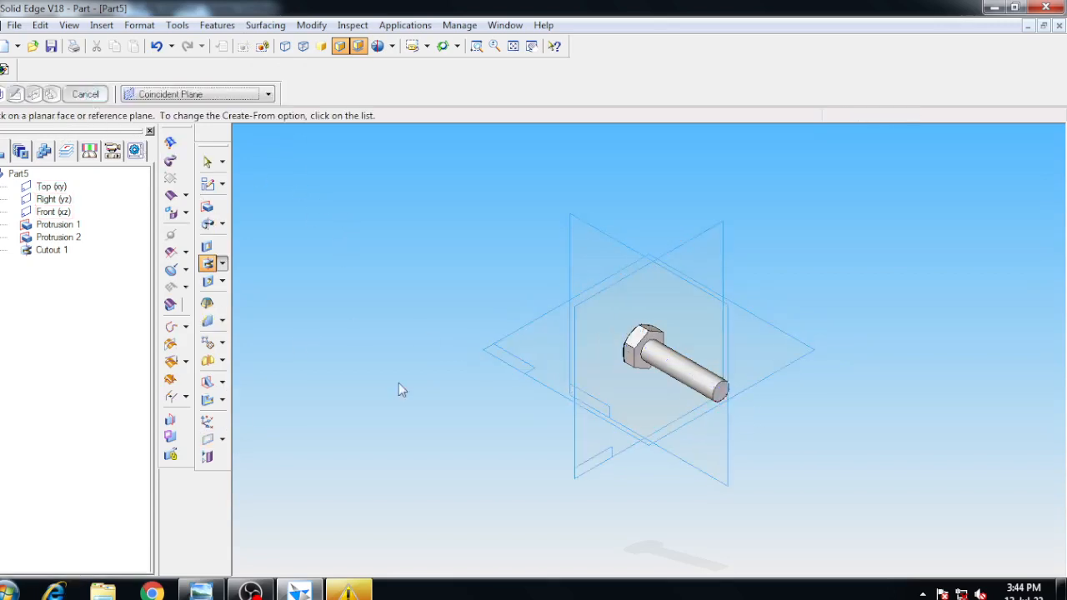
- Chamfer the circular edge at the free end of the bolt shank with a 1.2 mm setback
{"action": "left_click", "coordinate": [221, 320]}
{"action": "left_click", "coordinate": [275, 345]}
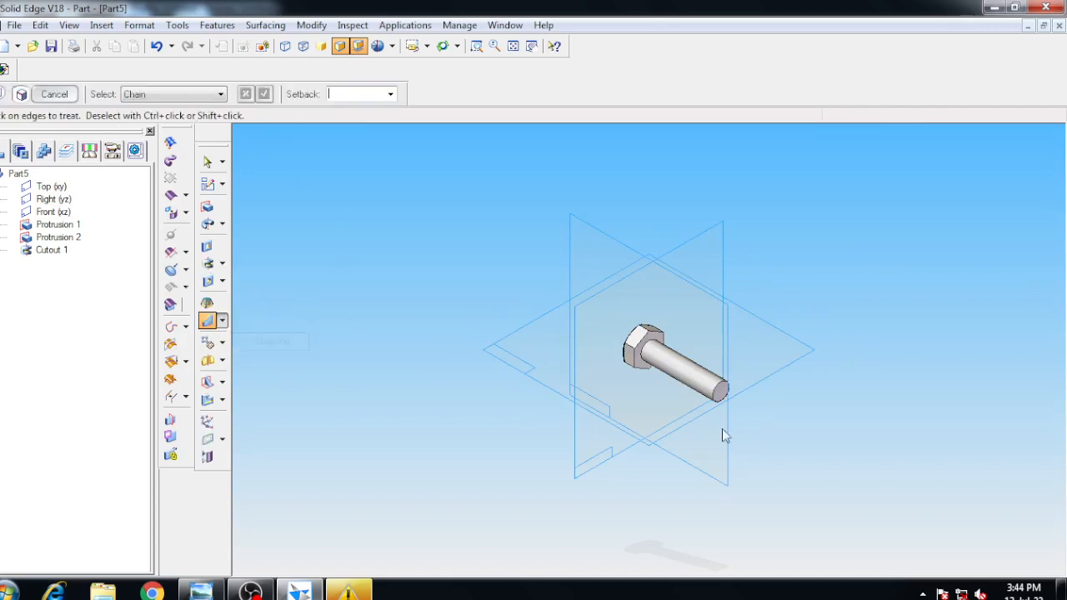
{"action": "left_click", "coordinate": [717, 397]}
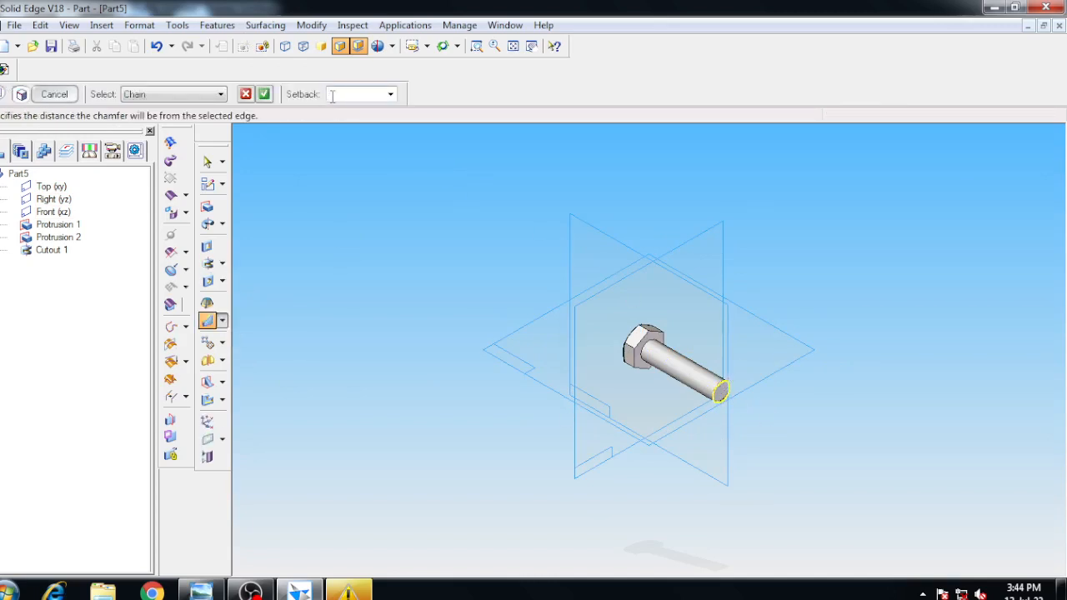
{"action": "type", "text": "1.2"}
{"action": "key", "text": "Return"}
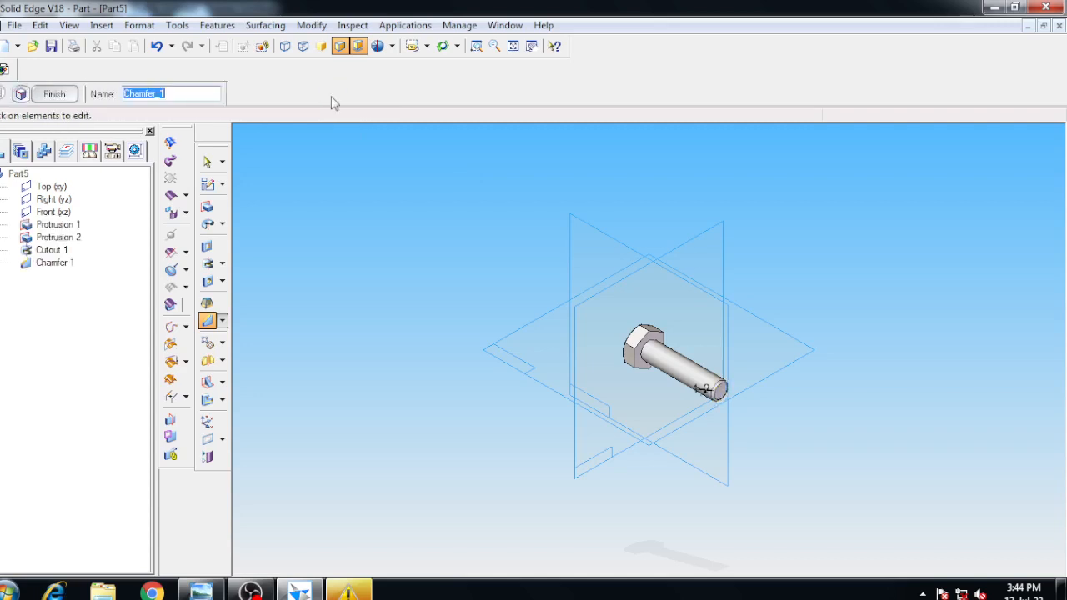
{"action": "left_click", "coordinate": [62, 95]}
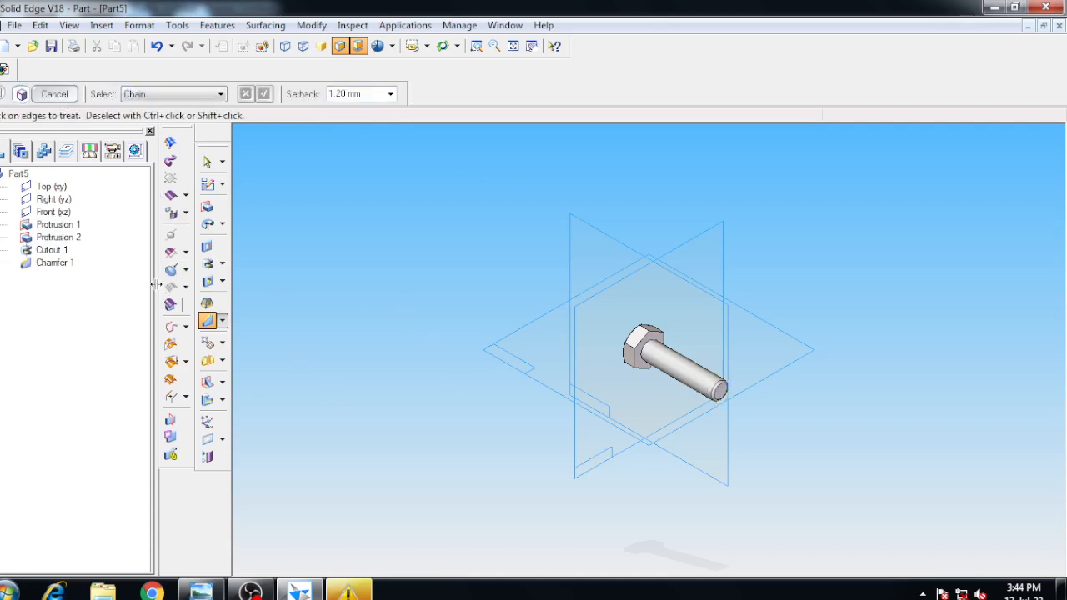
- Start a straight thread on the shank's cylindrical face, offset from its chamfered free end
{"action": "left_click", "coordinate": [222, 281]}
{"action": "left_click", "coordinate": [258, 302]}
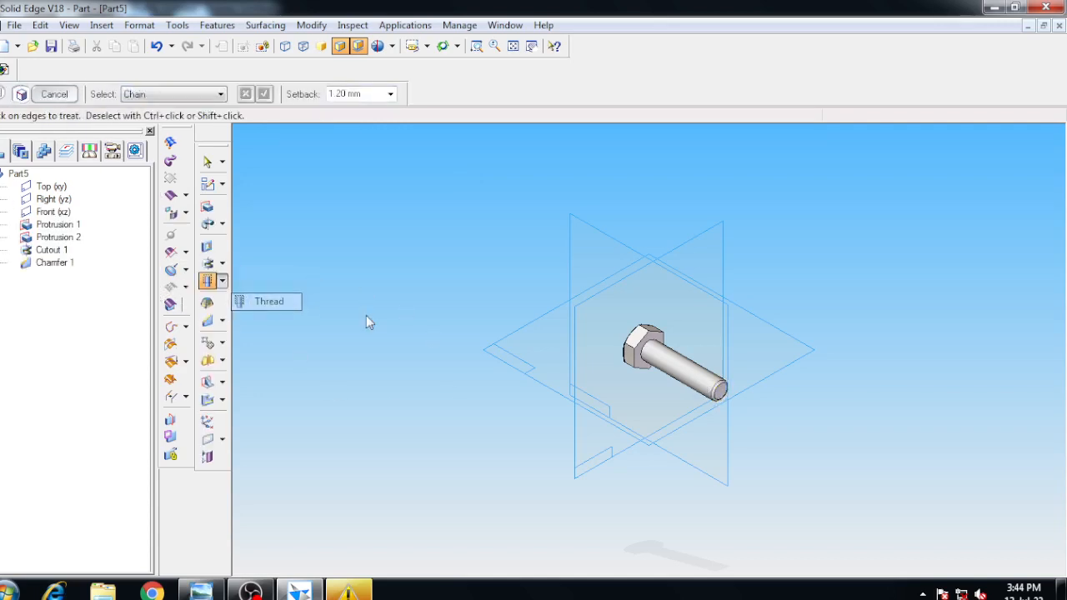
{"action": "left_click", "coordinate": [610, 247]}
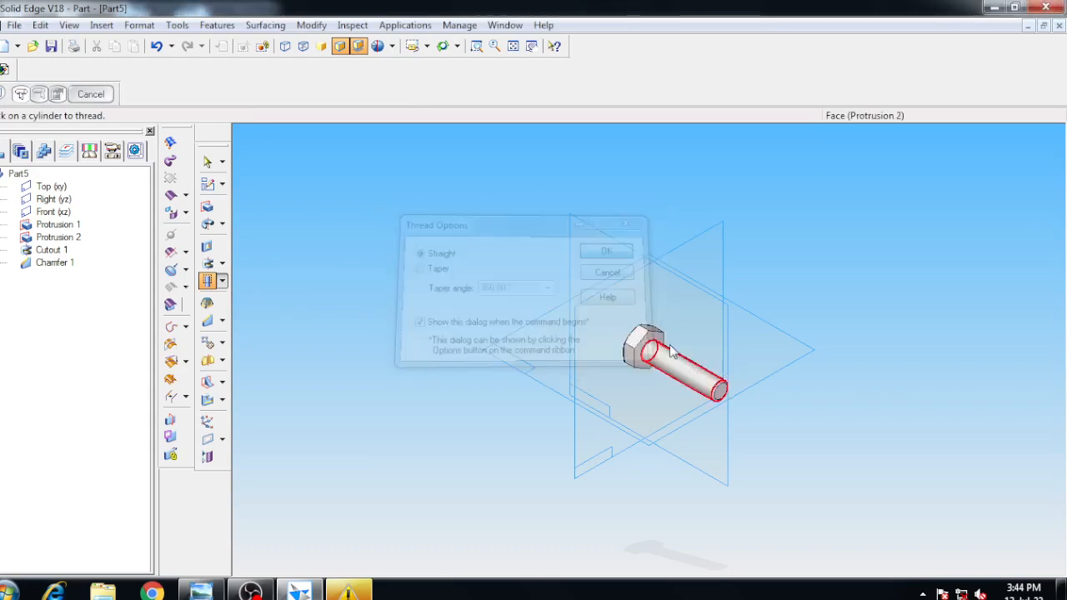
{"action": "left_click", "coordinate": [698, 379]}
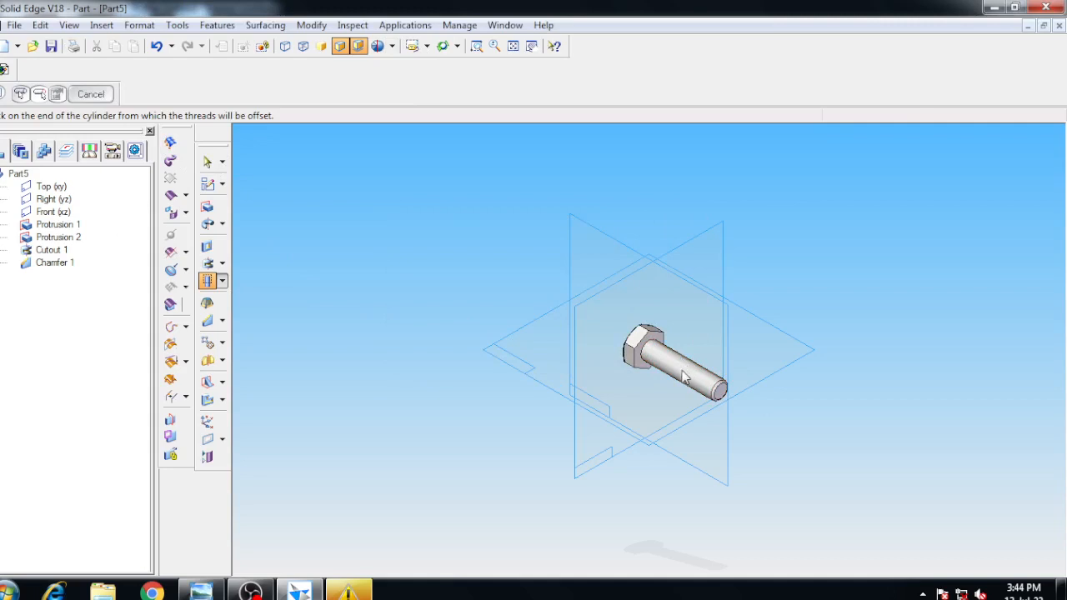
{"action": "left_click", "coordinate": [717, 390]}
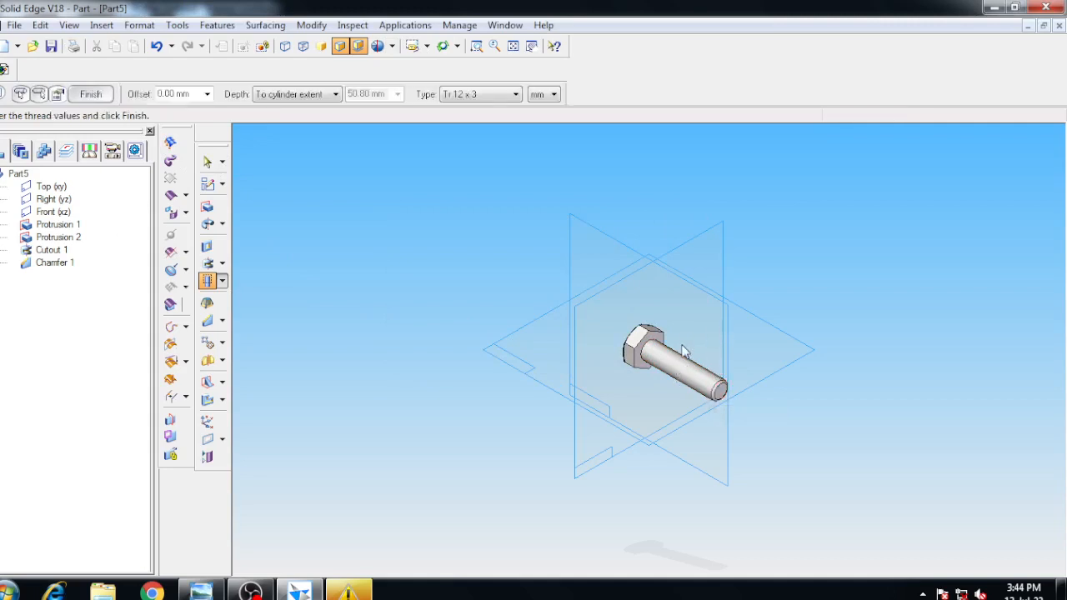
- Set the thread to a finite depth of 34 mm and type M12 x 1, and finish it
{"action": "left_click", "coordinate": [335, 95]}
{"action": "left_click", "coordinate": [284, 109]}
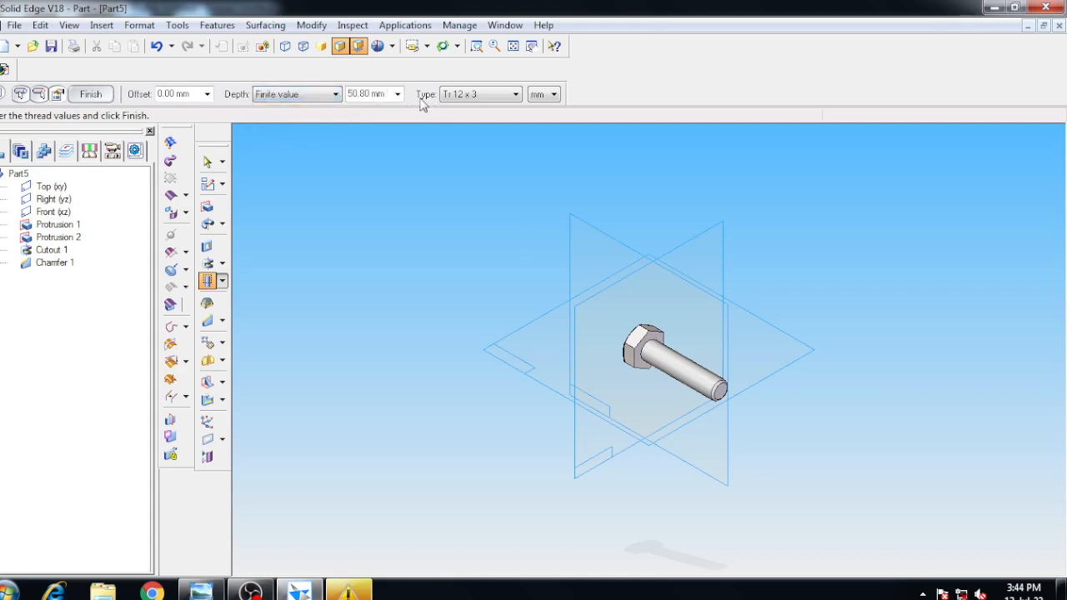
{"action": "left_click", "coordinate": [390, 95]}
{"action": "type", "text": "34"}
{"action": "left_click", "coordinate": [515, 94]}
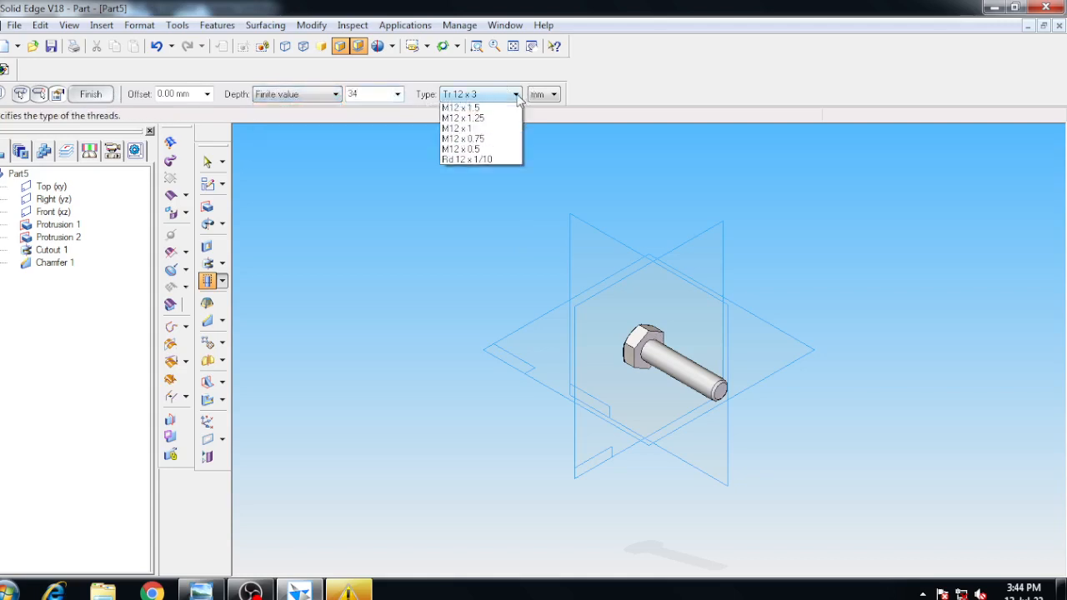
{"action": "left_click", "coordinate": [449, 129]}
{"action": "left_click", "coordinate": [90, 94]}
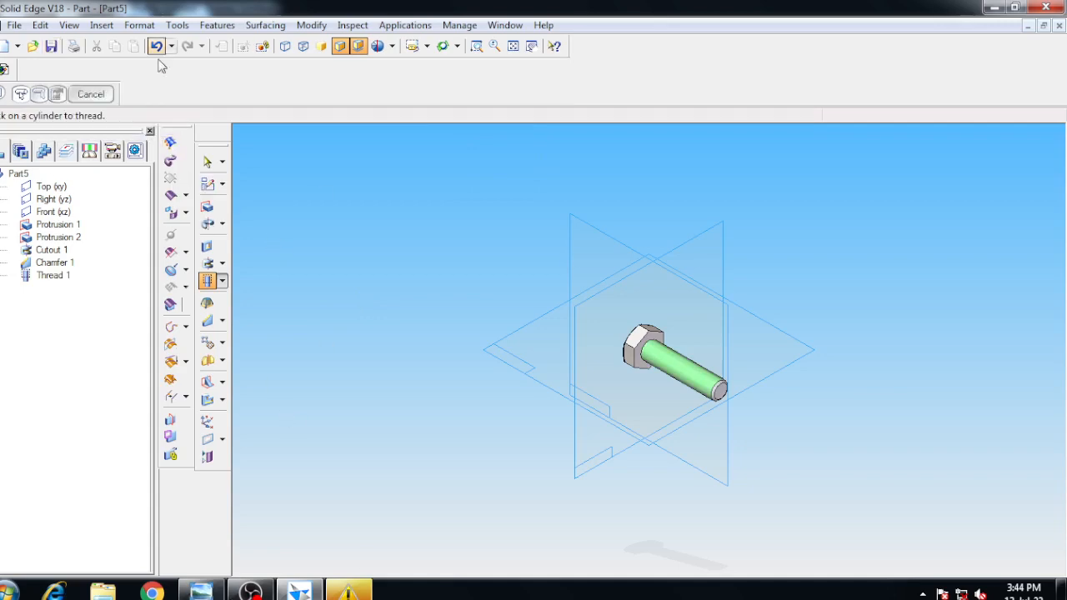
- Define the part material as Fe410W in the material table and apply it to the model
{"action": "left_click", "coordinate": [176, 25]}
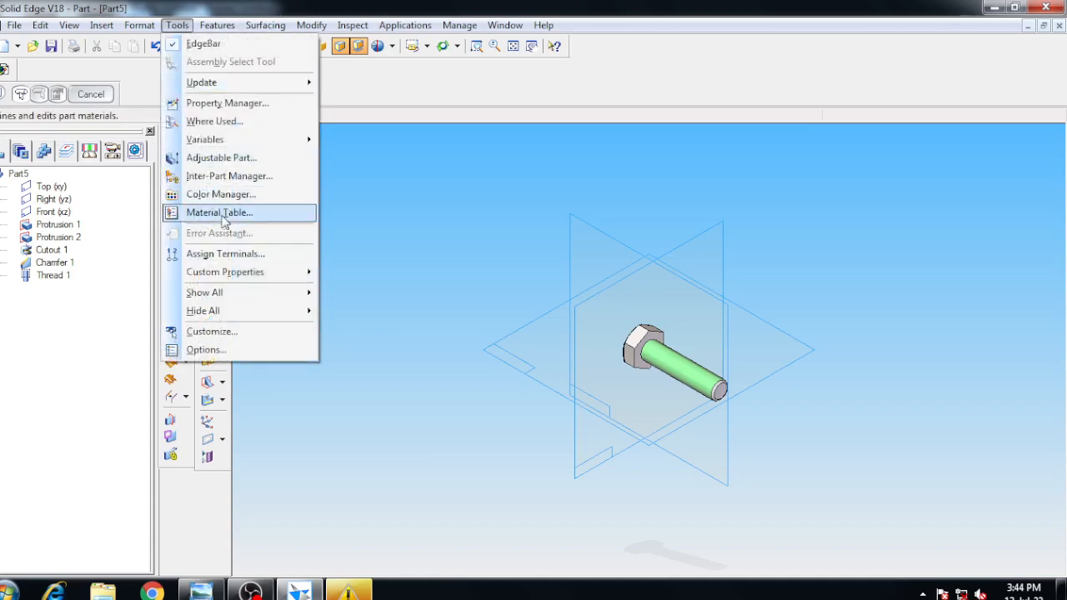
{"action": "left_click", "coordinate": [219, 213]}
{"action": "left_click", "coordinate": [421, 126]}
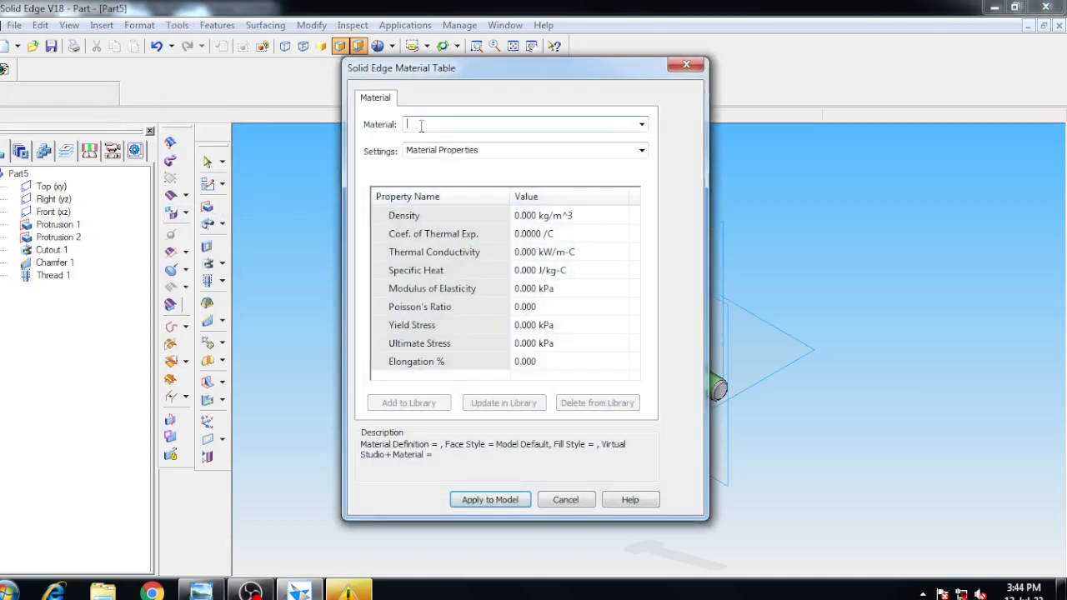
{"action": "type", "text": "Fe4"}
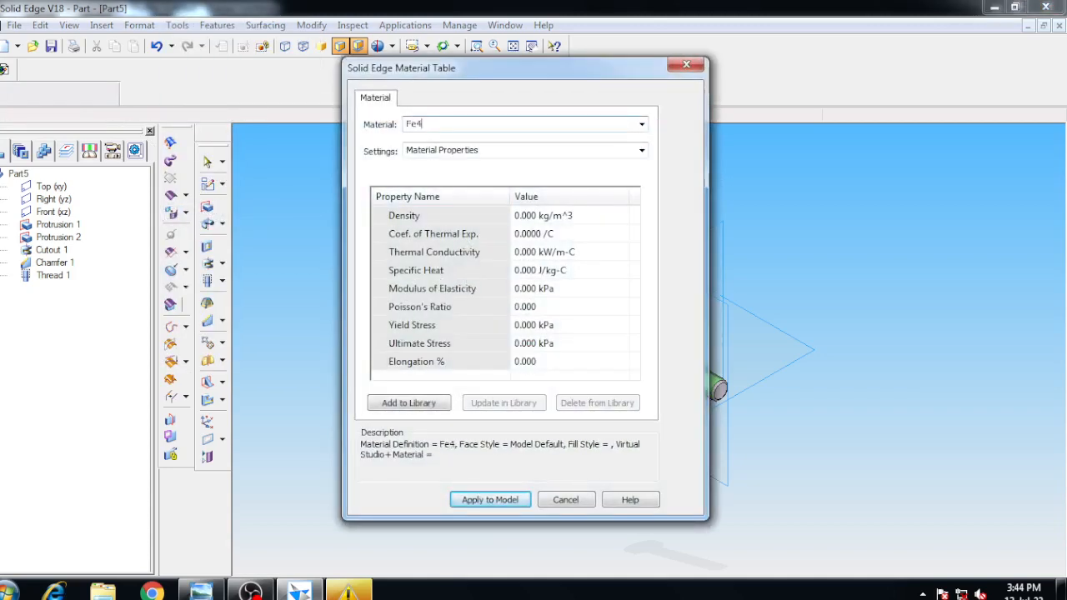
{"action": "type", "text": "10W"}
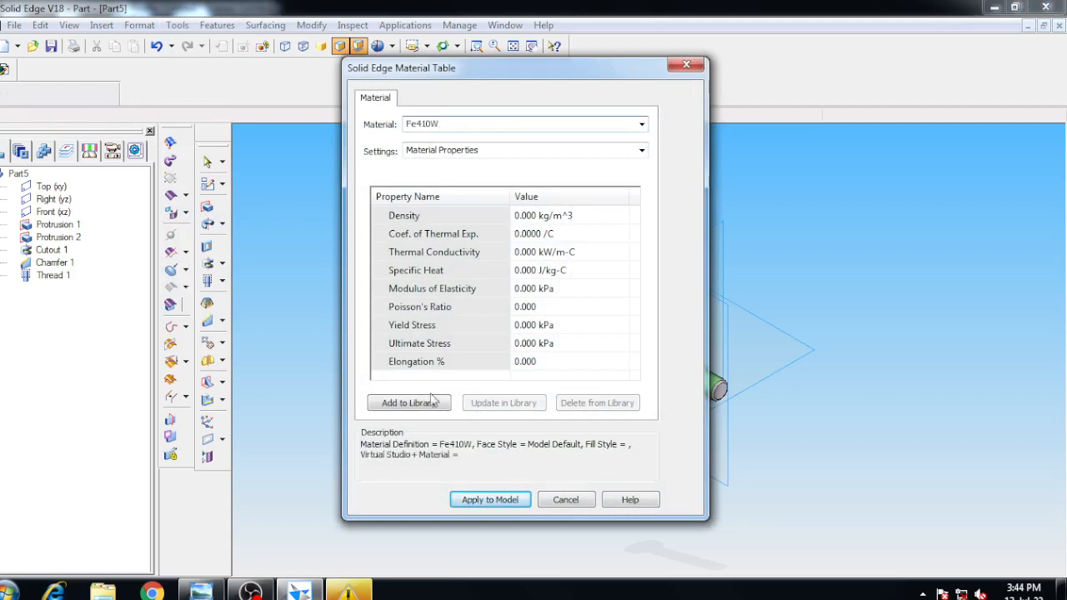
{"action": "left_click", "coordinate": [492, 499]}
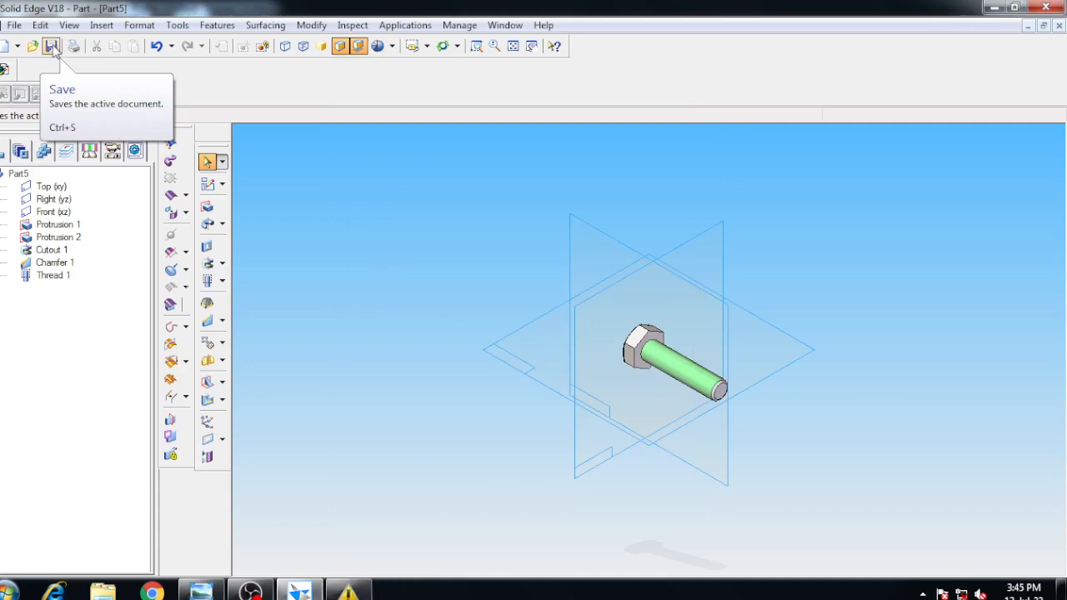
- Start saving the part and enter Bolt as the title in its summary properties
{"action": "left_click", "coordinate": [52, 47]}
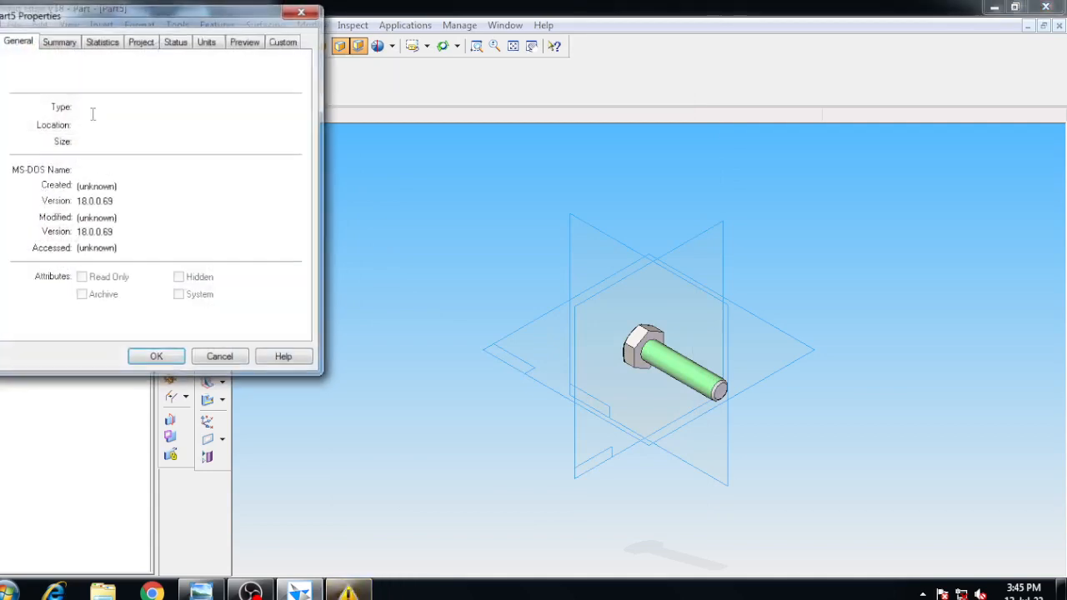
{"action": "left_click", "coordinate": [59, 42]}
{"action": "left_click", "coordinate": [71, 68]}
{"action": "type", "text": "Bolt"}
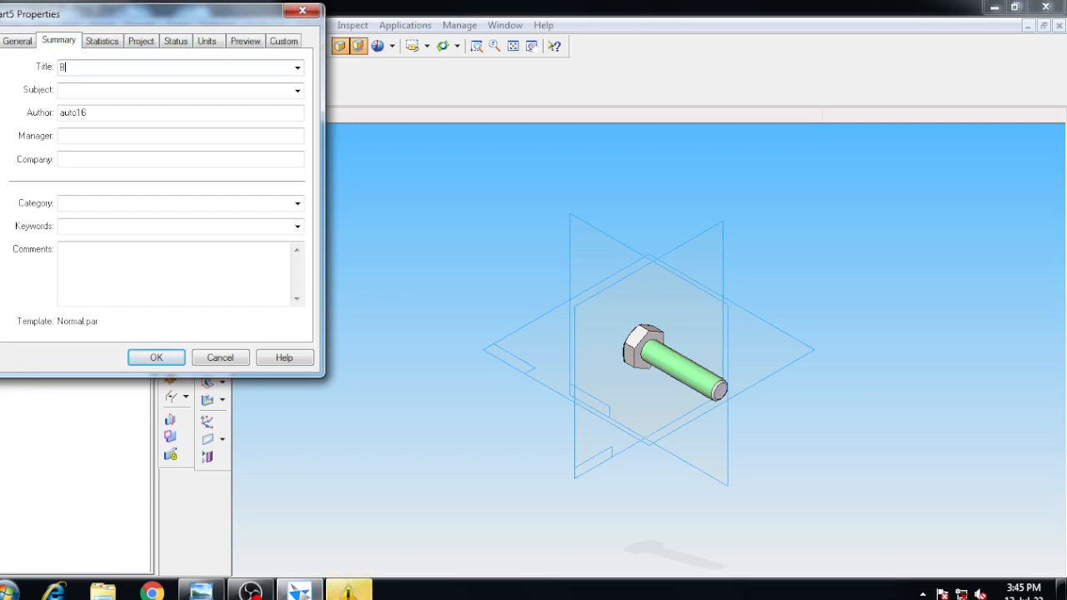
{"action": "left_click", "coordinate": [156, 357]}
- Save the part as Bolt in the Flange folder and close the document
{"action": "type", "text": "Bolt"}
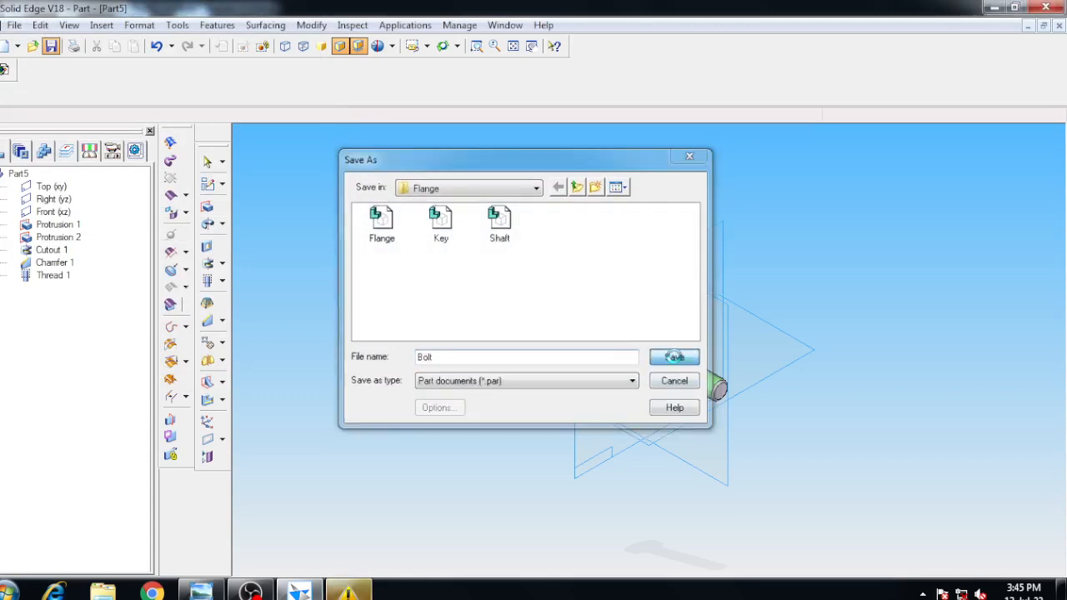
{"action": "left_click", "coordinate": [676, 357]}
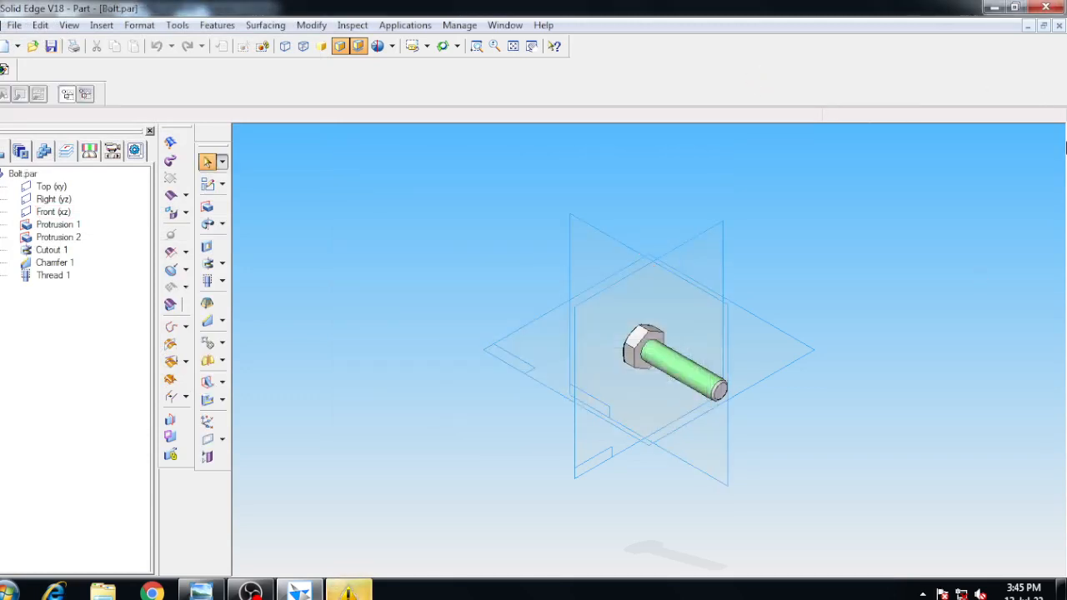
{"action": "left_click", "coordinate": [1058, 25]}
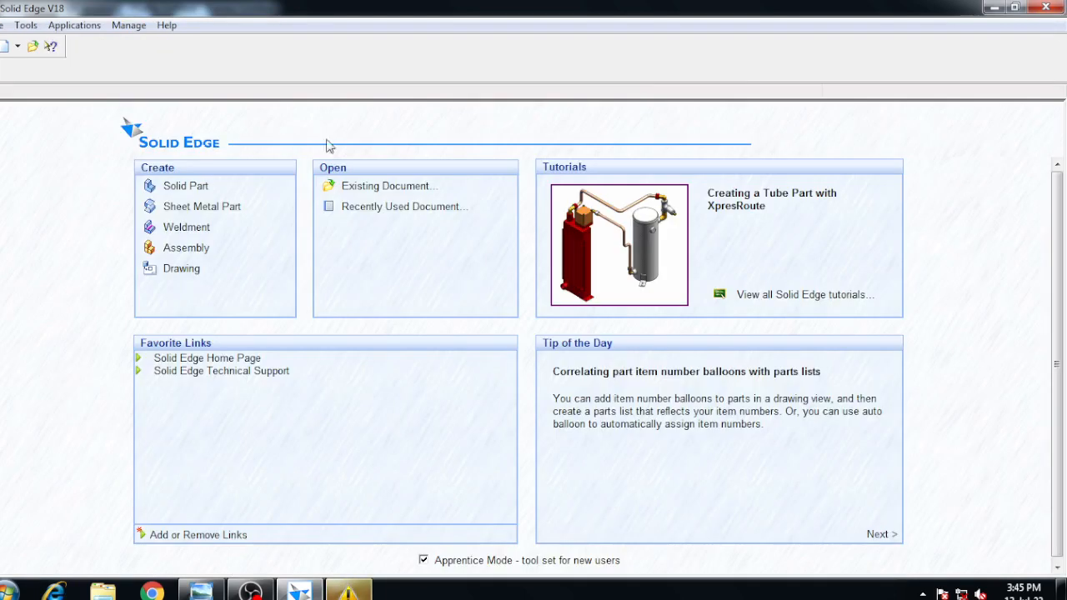
- Create a new solid part and start a protrusion sketch on the Right (yz) plane
{"action": "left_click", "coordinate": [185, 187]}
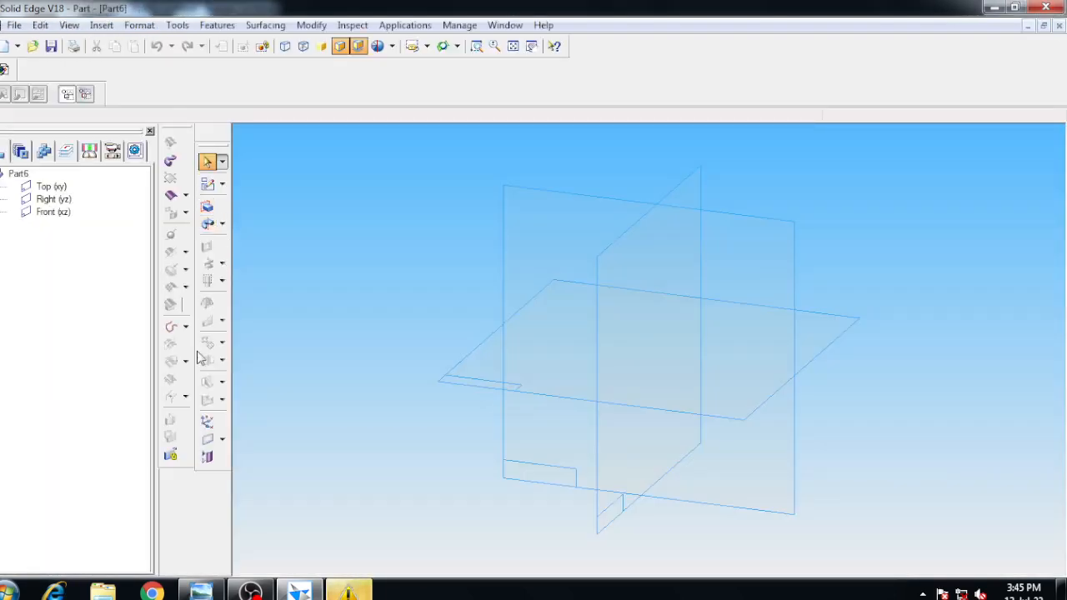
{"action": "left_click", "coordinate": [206, 207]}
{"action": "left_click", "coordinate": [700, 350]}
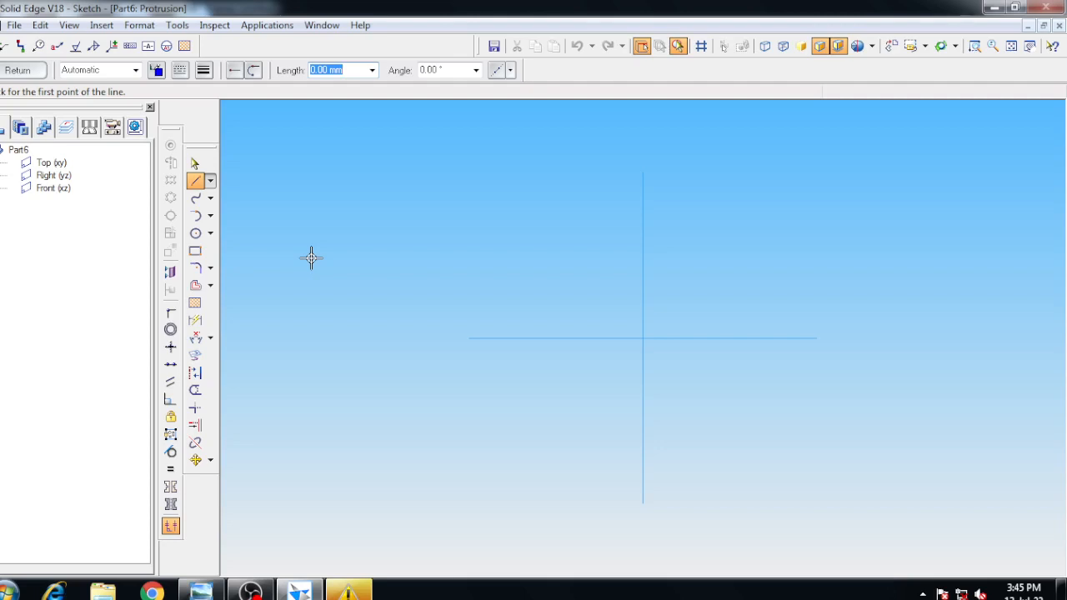
- Sketch three 24 mm diameter circles, one centred on the origin and two centred on its upper and lower quadrant points
{"action": "left_click", "coordinate": [195, 234]}
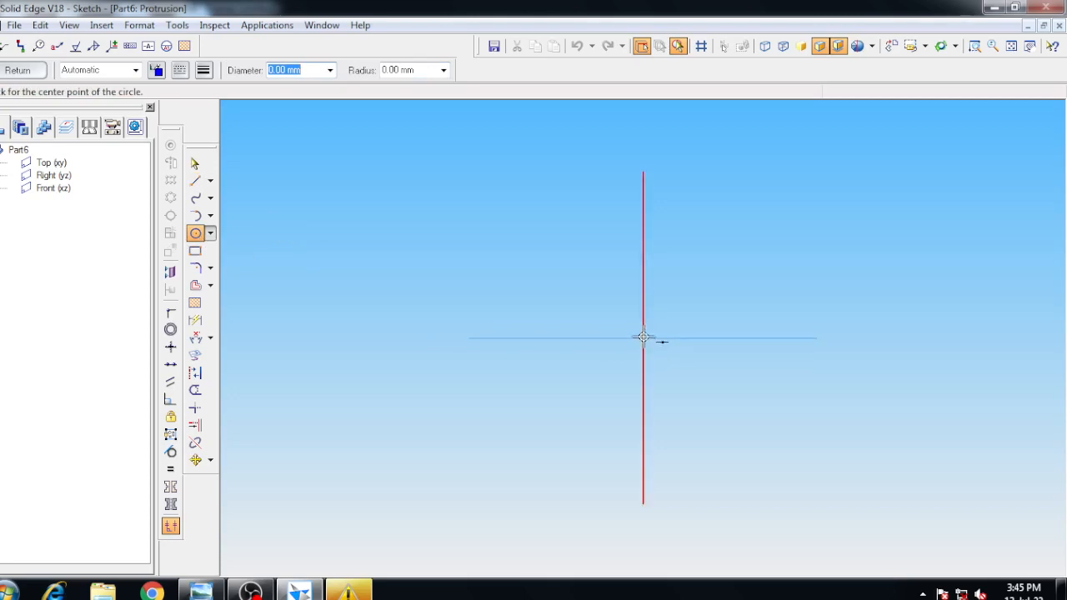
{"action": "type", "text": "24"}
{"action": "key", "text": "Tab"}
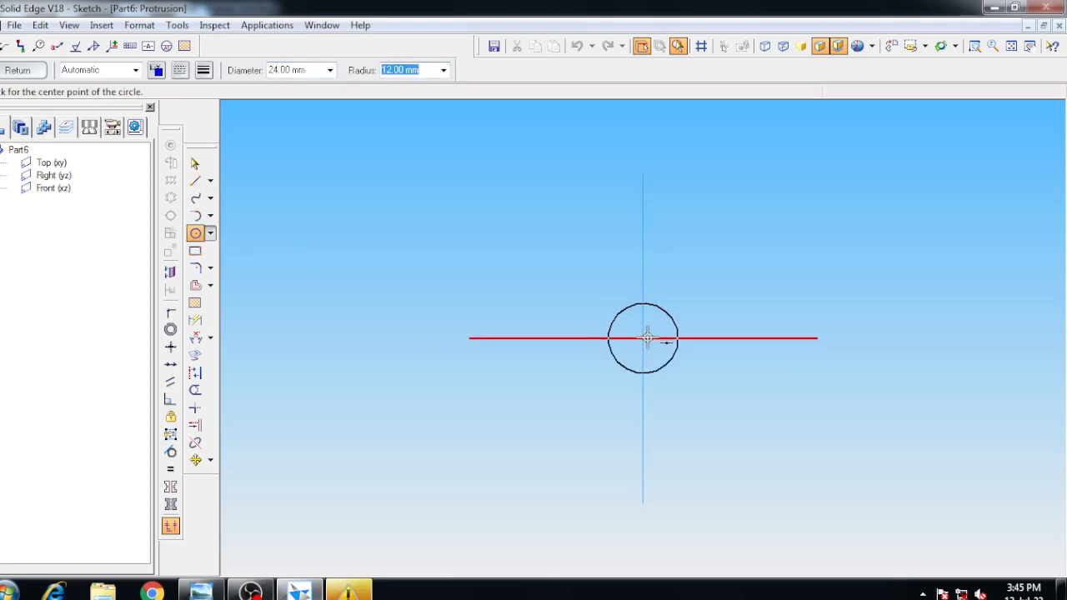
{"action": "left_click", "coordinate": [642, 337]}
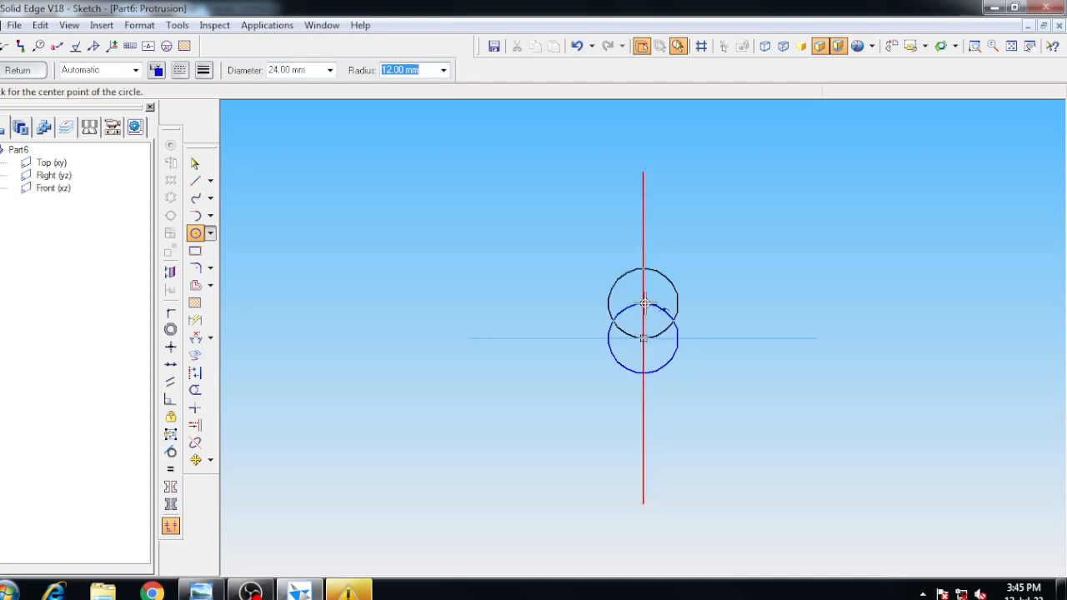
{"action": "left_click", "coordinate": [642, 303]}
{"action": "left_click", "coordinate": [643, 372]}
- Draw a closed hexagon with 12 mm sides inside the middle circle, joining the outer circles' centres and the circle intersections
{"action": "left_click", "coordinate": [974, 45]}
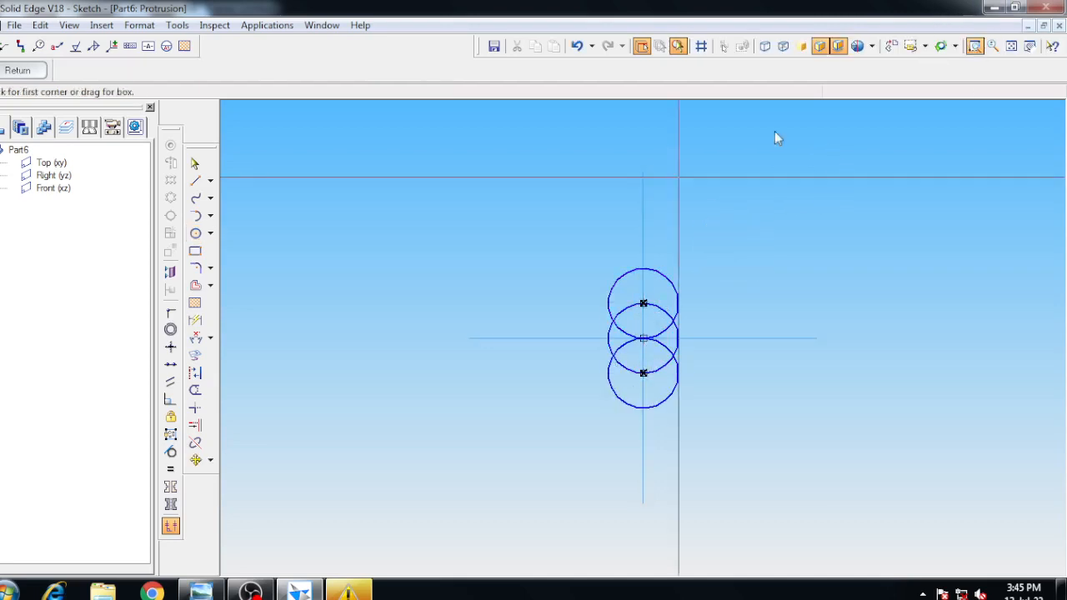
{"action": "left_click", "coordinate": [544, 269]}
{"action": "left_click", "coordinate": [767, 476]}
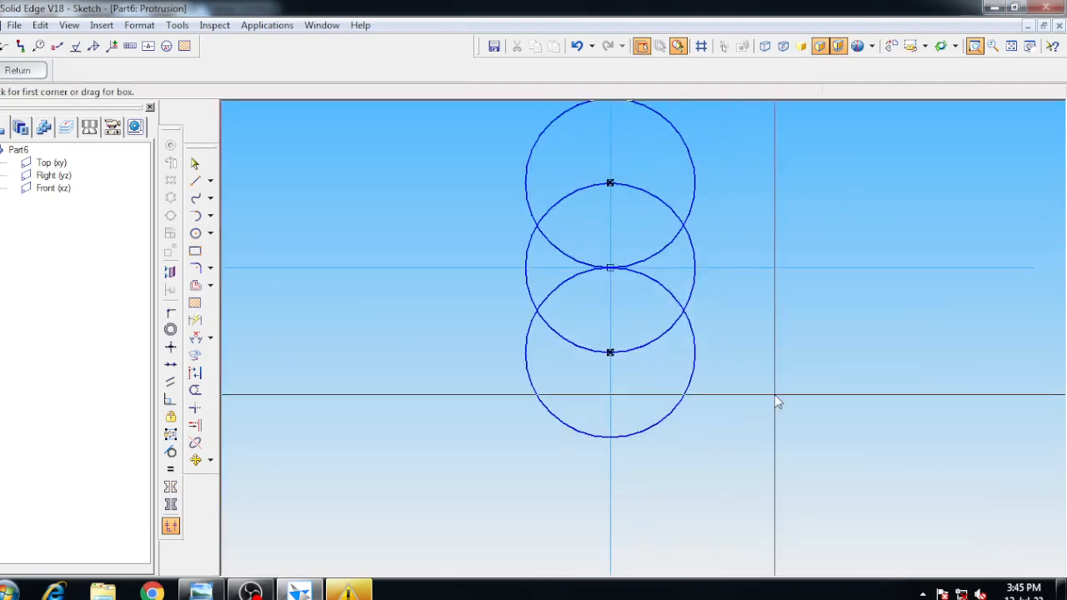
{"action": "right_click", "coordinate": [789, 371]}
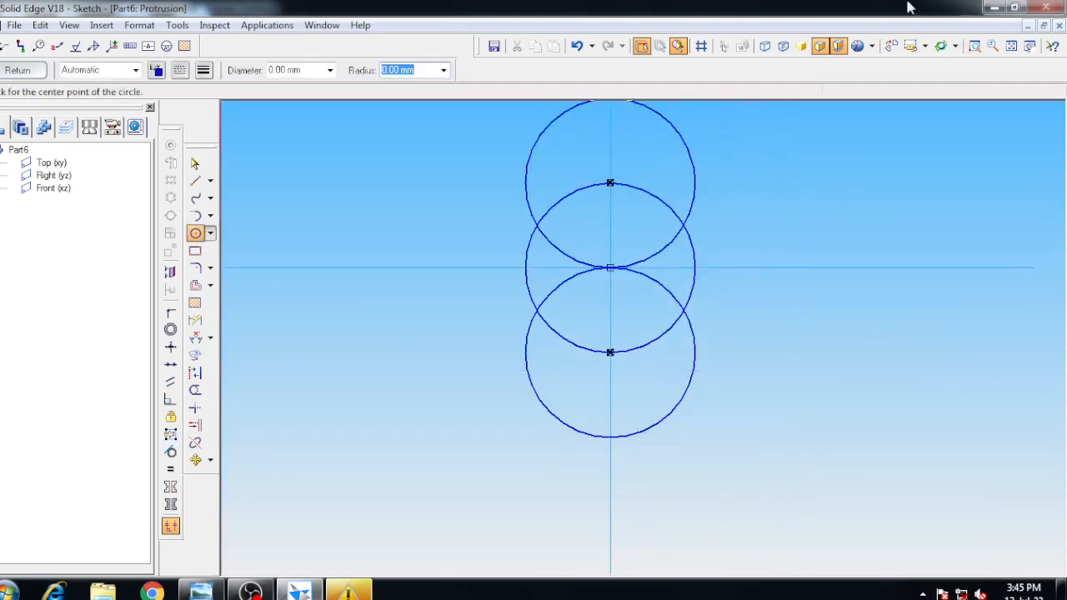
{"action": "left_click", "coordinate": [195, 181]}
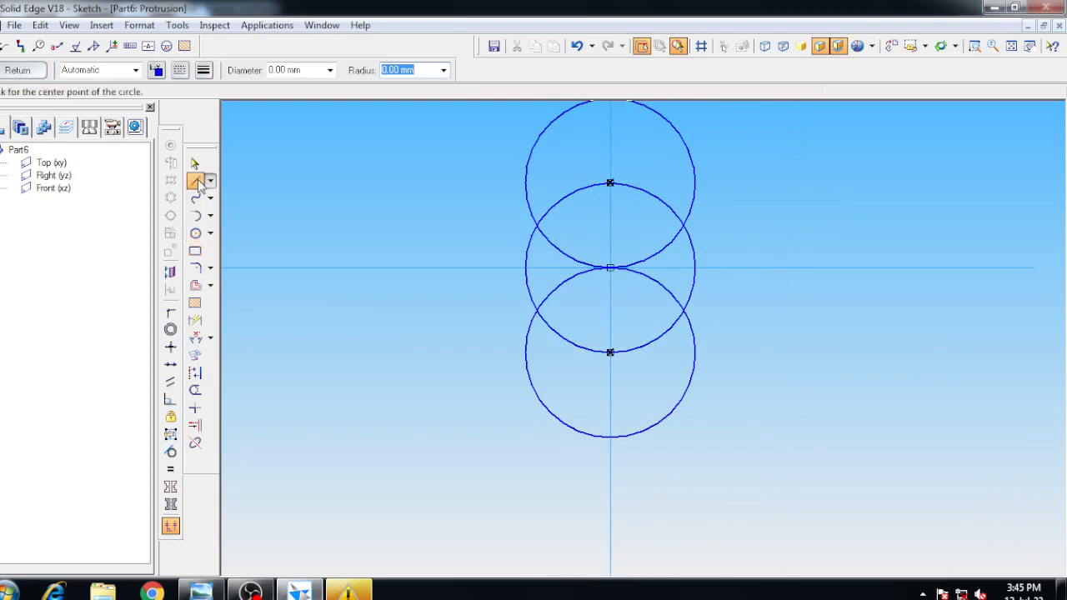
{"action": "left_click", "coordinate": [611, 181]}
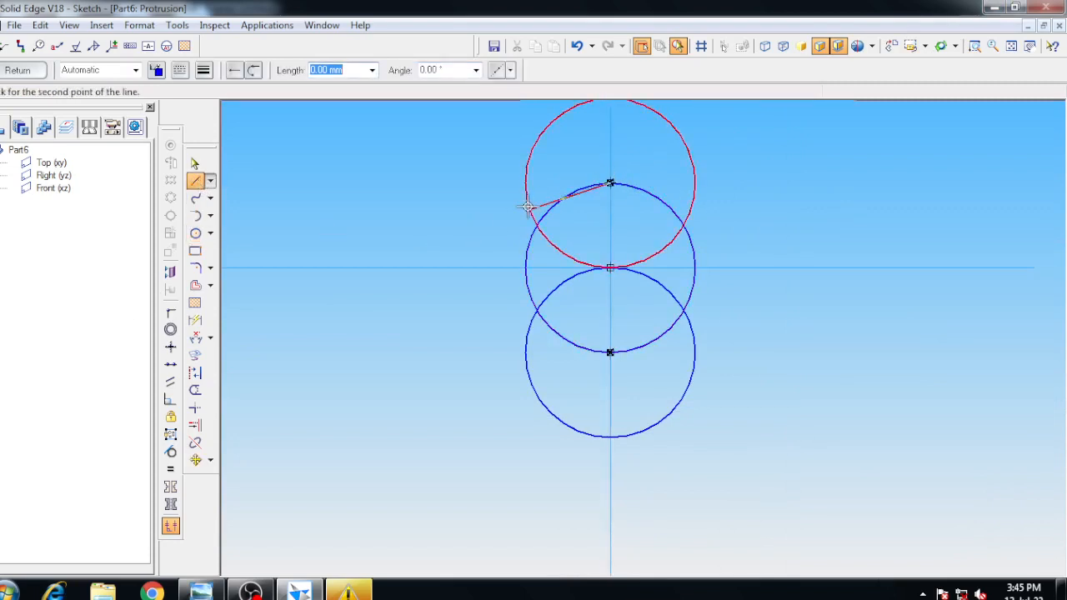
{"action": "left_click", "coordinate": [537, 226]}
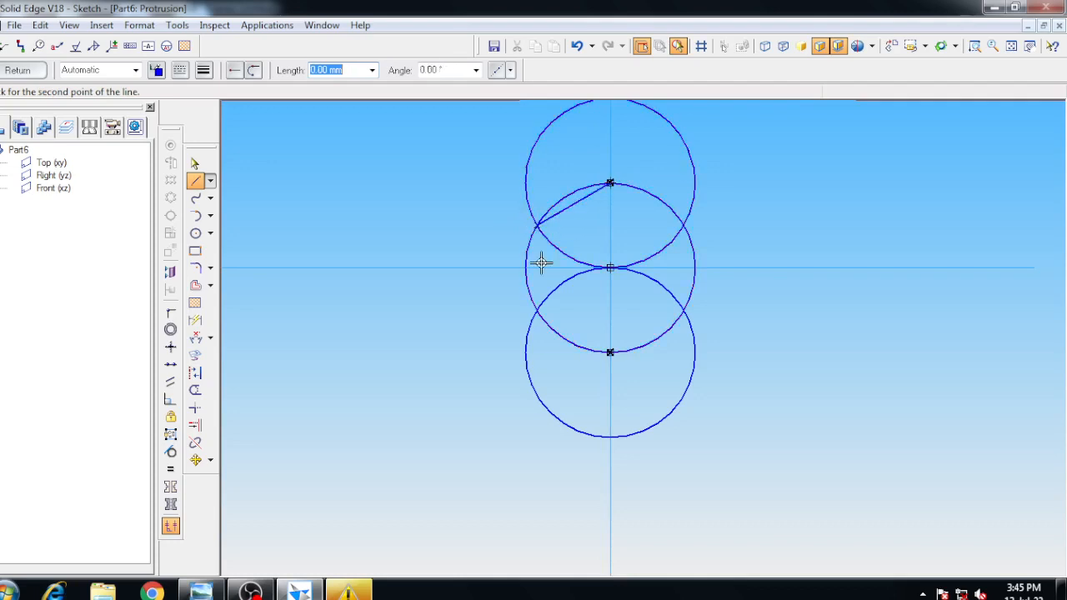
{"action": "left_click", "coordinate": [536, 310]}
{"action": "left_click", "coordinate": [610, 352]}
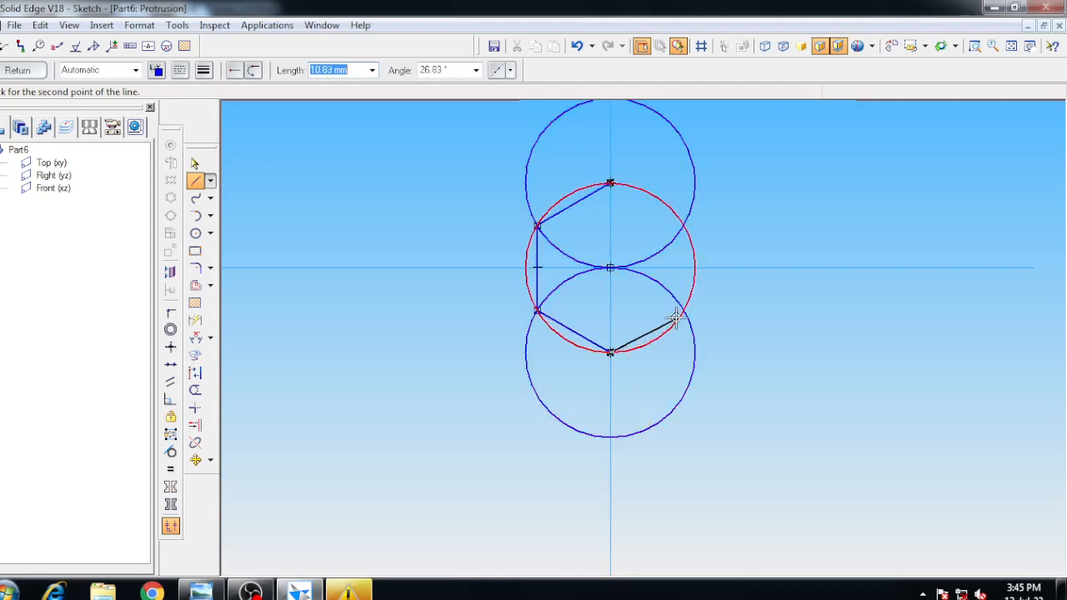
{"action": "left_click", "coordinate": [683, 310]}
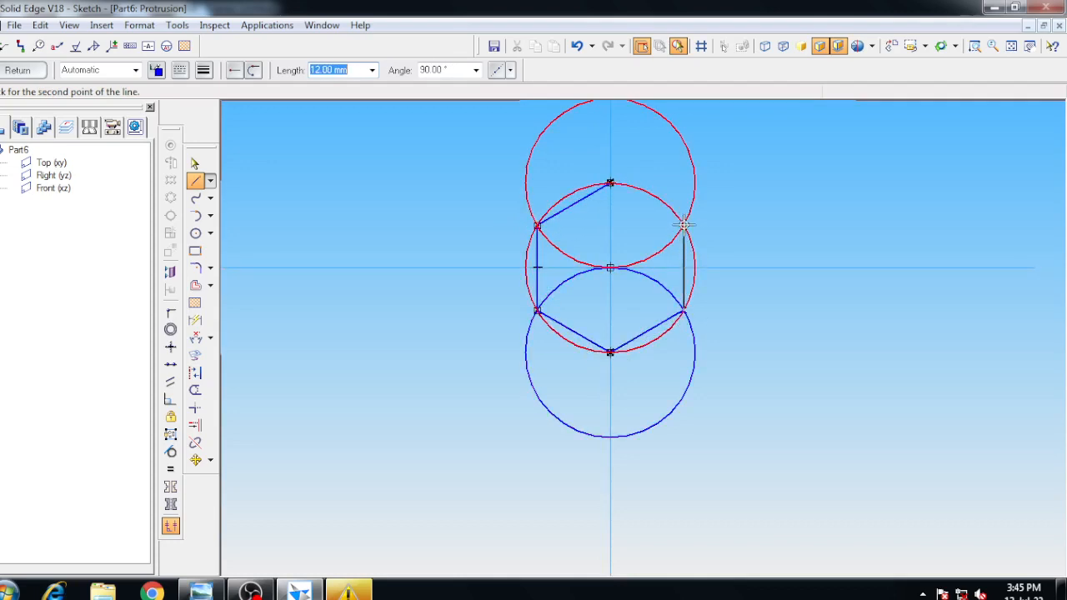
{"action": "left_click", "coordinate": [684, 225]}
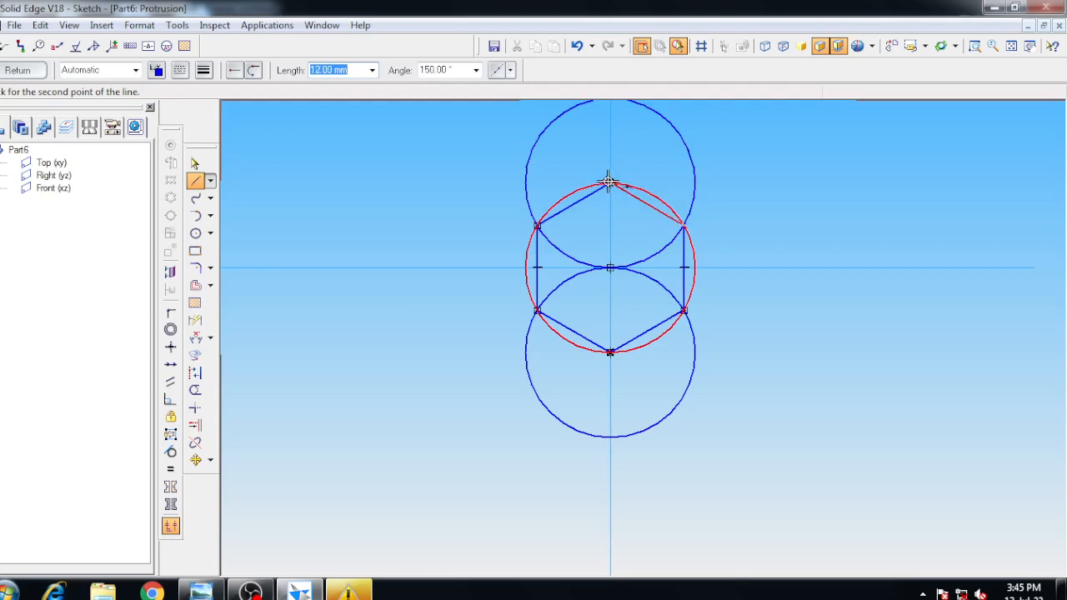
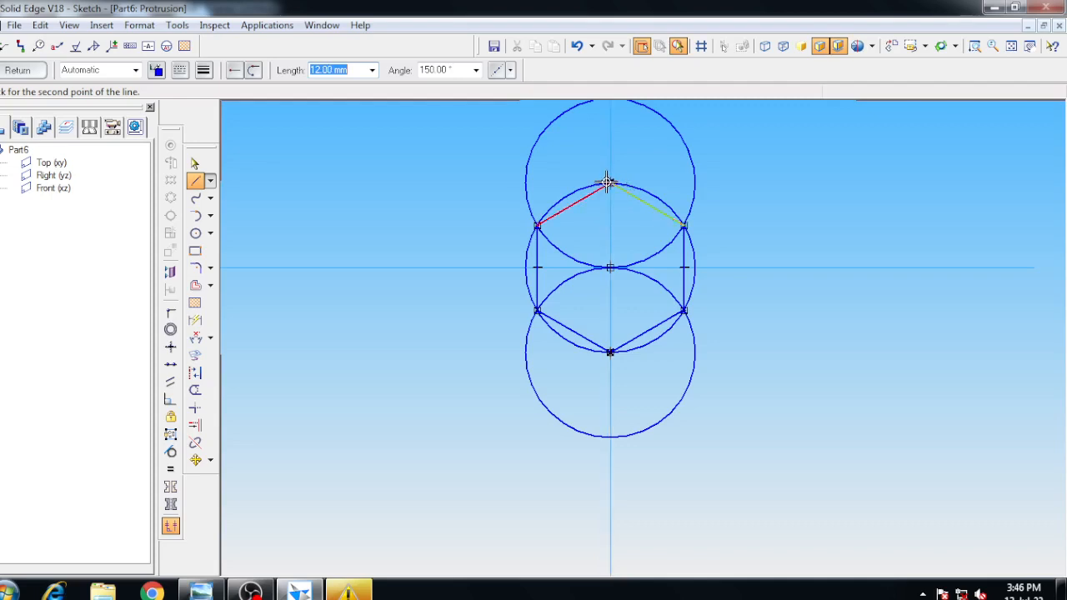
{"action": "left_click", "coordinate": [608, 182]}
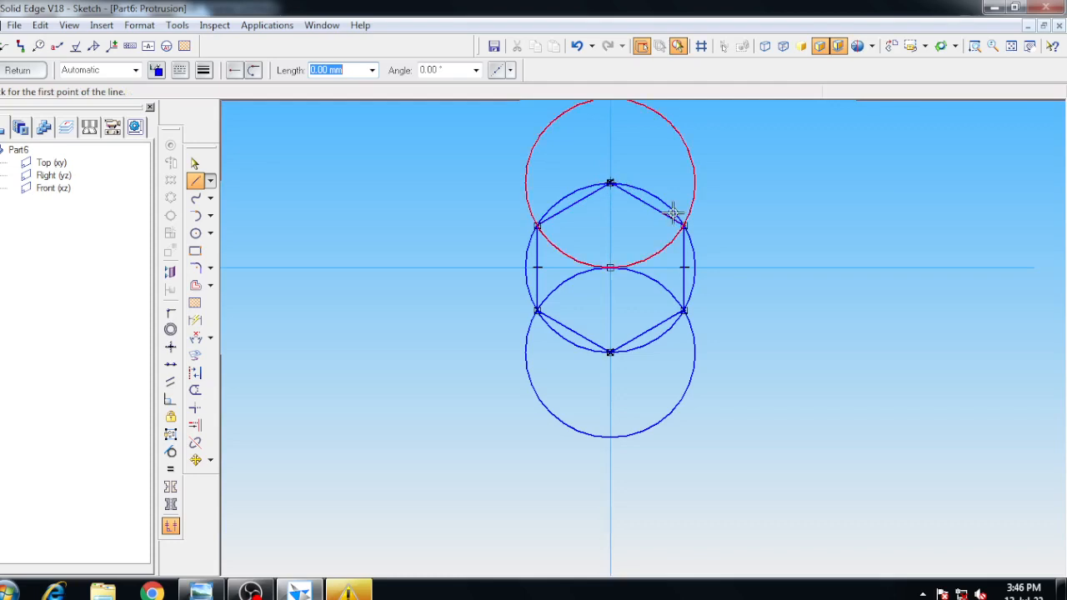
- Delete the three construction circles, keeping only the hexagon lines in the sketch
{"action": "left_click", "coordinate": [194, 163]}
{"action": "left_click", "coordinate": [529, 205]}
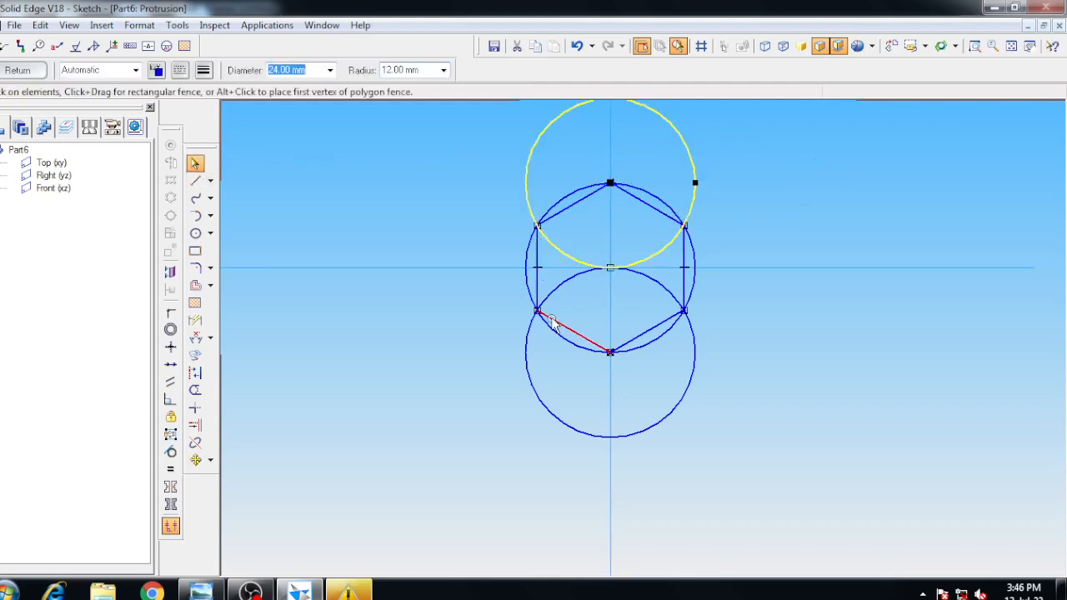
{"action": "key", "text": "Delete"}
{"action": "left_click", "coordinate": [527, 255]}
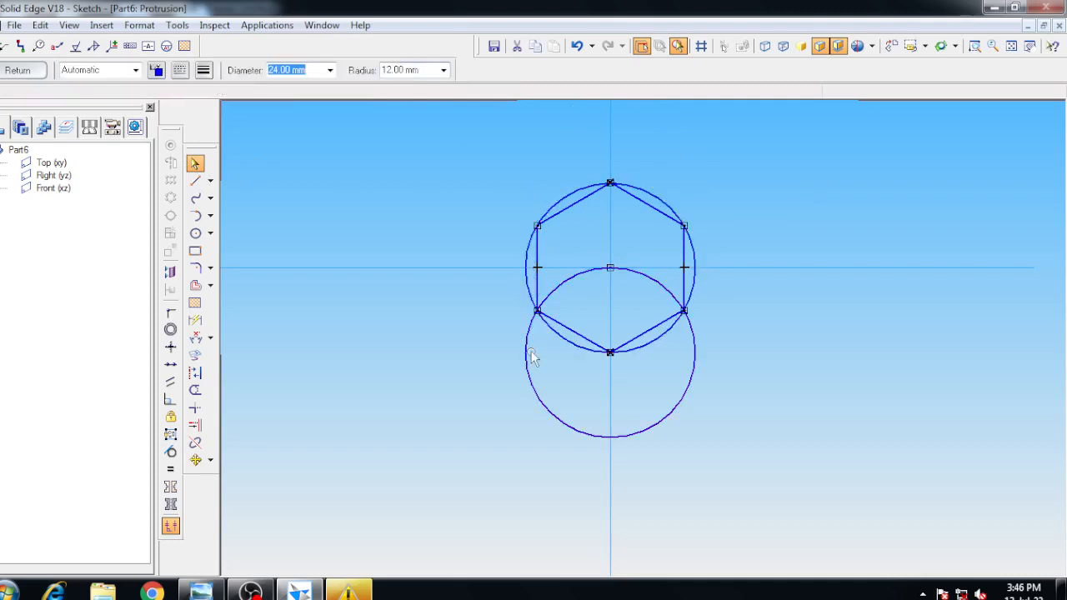
{"action": "key", "text": "Delete"}
{"action": "left_click", "coordinate": [527, 333]}
{"action": "key", "text": "Delete"}
- Close the sketch and extrude the hexagon 10 mm to one side as a finished protrusion
{"action": "left_click", "coordinate": [7, 73]}
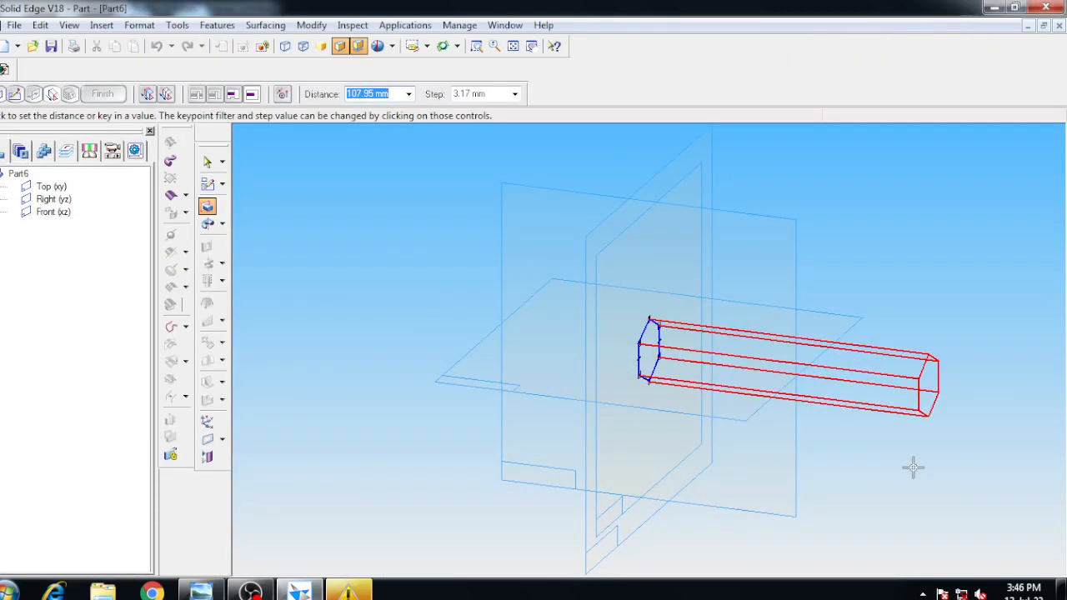
{"action": "type", "text": "10"}
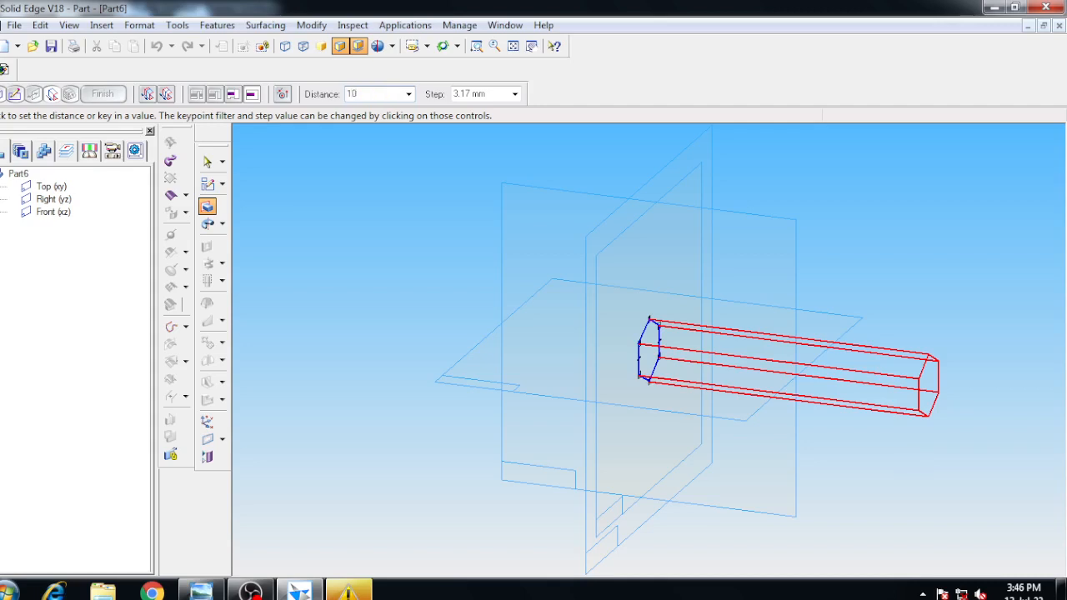
{"action": "key", "text": "Return"}
{"action": "left_click", "coordinate": [925, 467]}
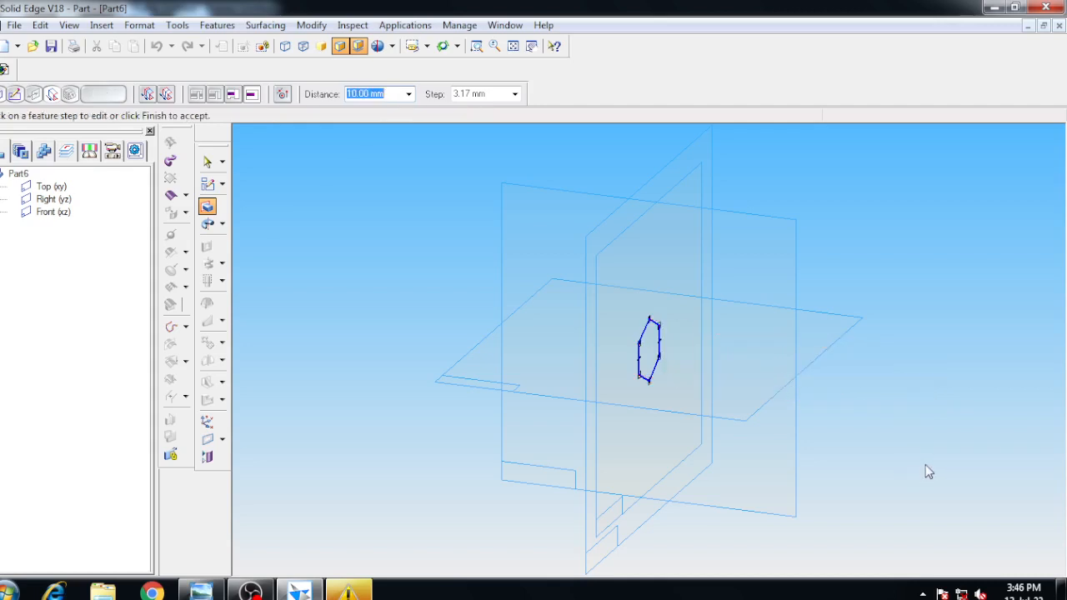
{"action": "left_click", "coordinate": [104, 95]}
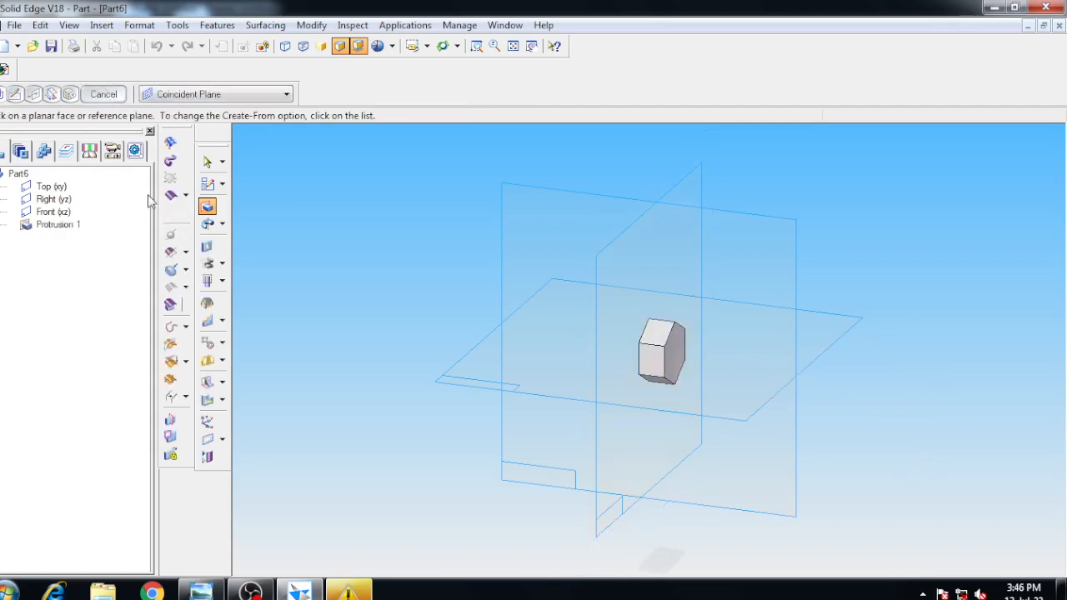
- Start a revolved cutout sketch on the Top (xy) plane and draw a slanted line from the block's lower outer corner to the horizontal reference axis
{"action": "left_click", "coordinate": [222, 263]}
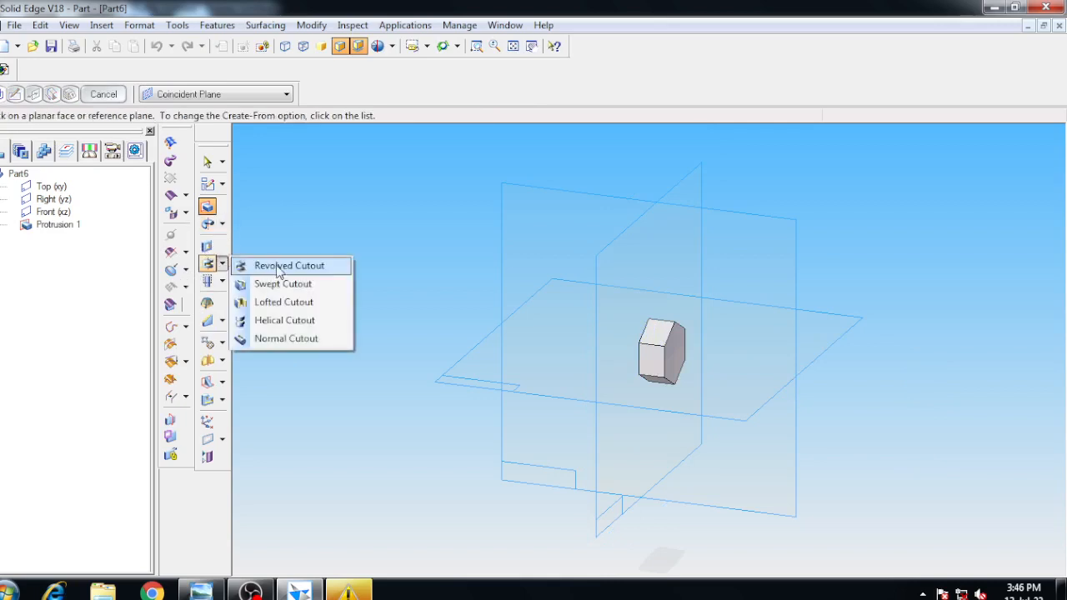
{"action": "left_click", "coordinate": [283, 264]}
{"action": "left_click", "coordinate": [49, 191]}
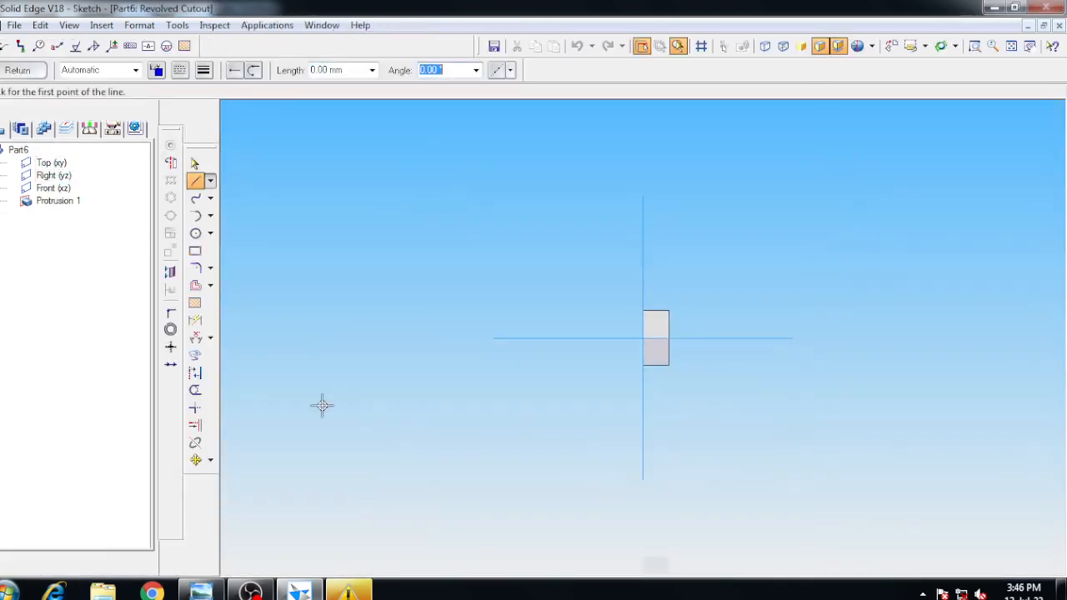
{"action": "left_click", "coordinate": [975, 46]}
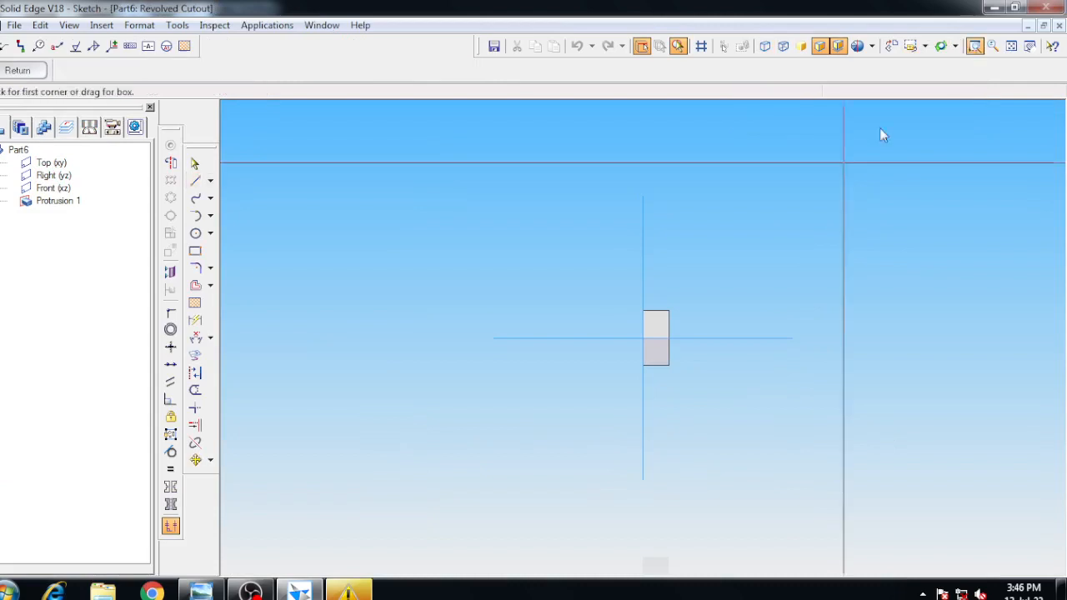
{"action": "left_click", "coordinate": [750, 449]}
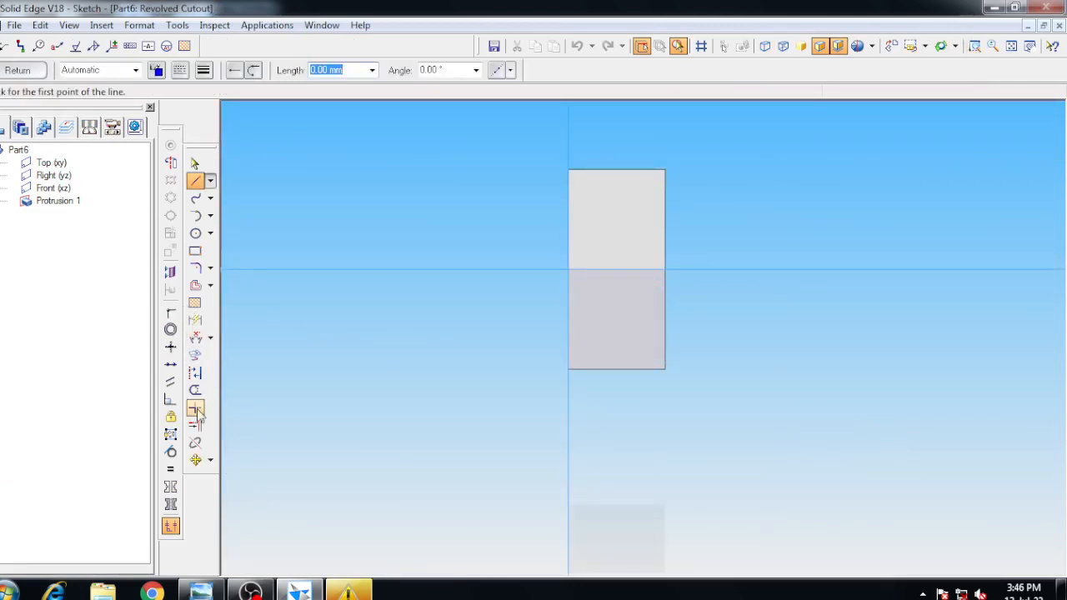
{"action": "left_click", "coordinate": [665, 369]}
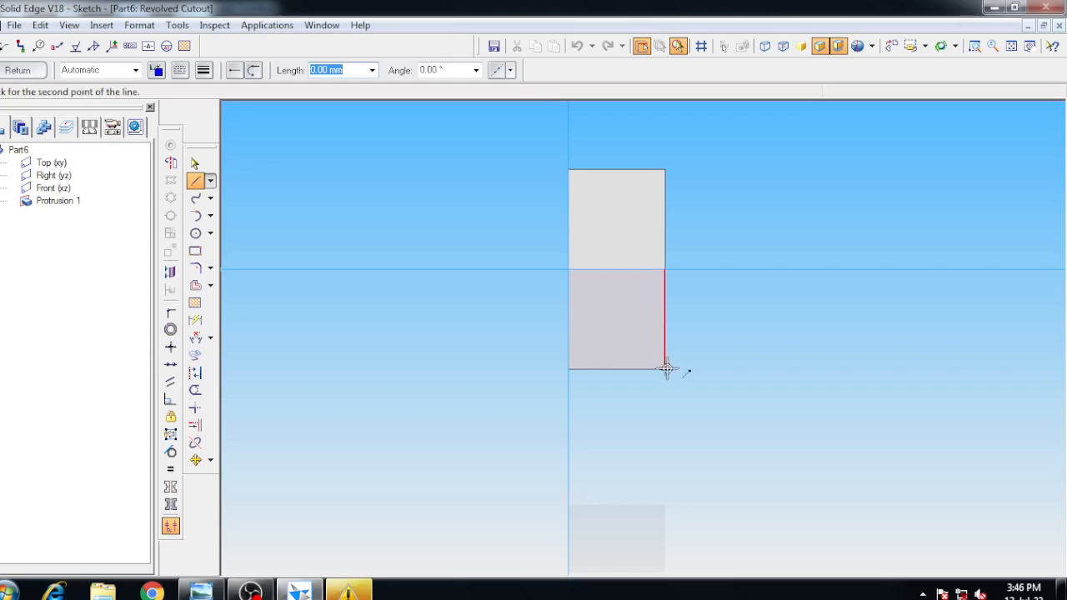
{"action": "left_click", "coordinate": [768, 269]}
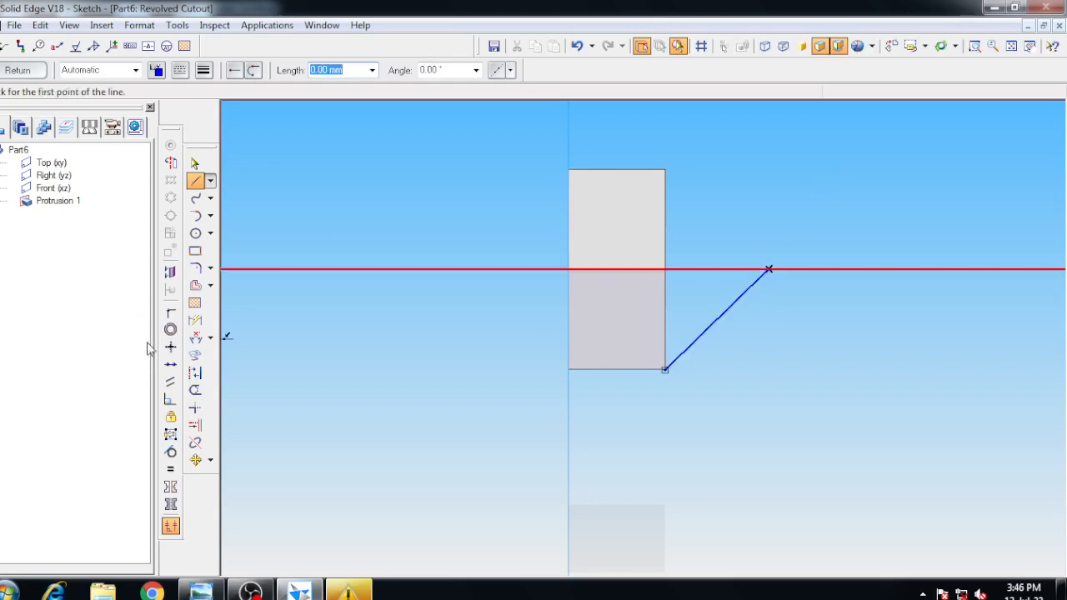
- Dimension the angle between the block's outer edge and the slanted line, and set it to 30°
{"action": "left_click", "coordinate": [210, 337]}
{"action": "left_click", "coordinate": [301, 360]}
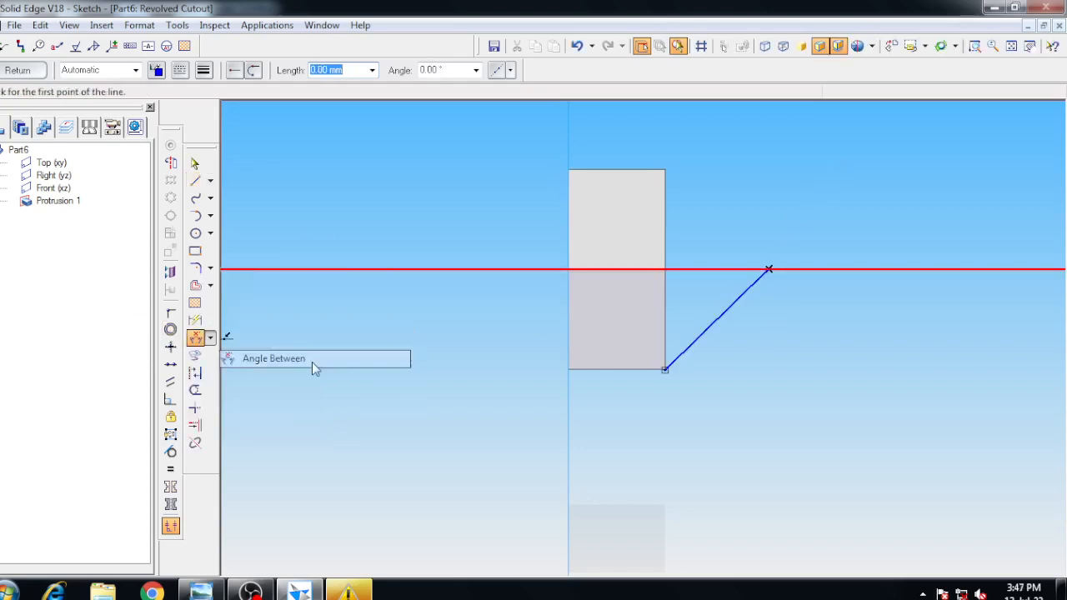
{"action": "left_click", "coordinate": [663, 353]}
{"action": "type", "text": "3"}
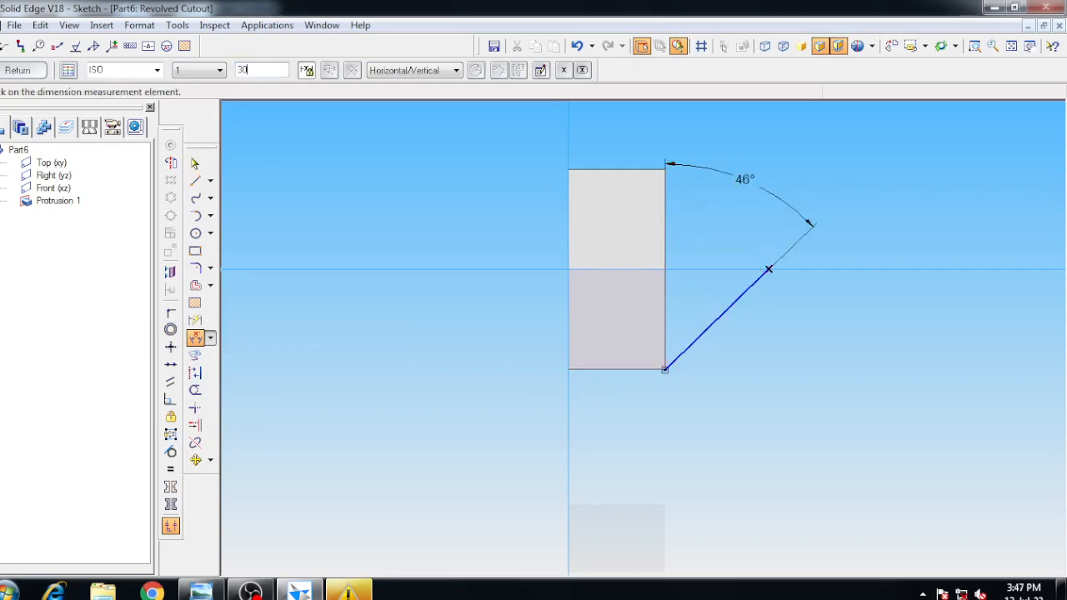
{"action": "type", "text": "0"}
{"action": "key", "text": "Return"}
- Try to revolve the slanted line about the horizontal reference axis as a cutout, and undo the cutout
{"action": "left_click", "coordinate": [170, 163]}
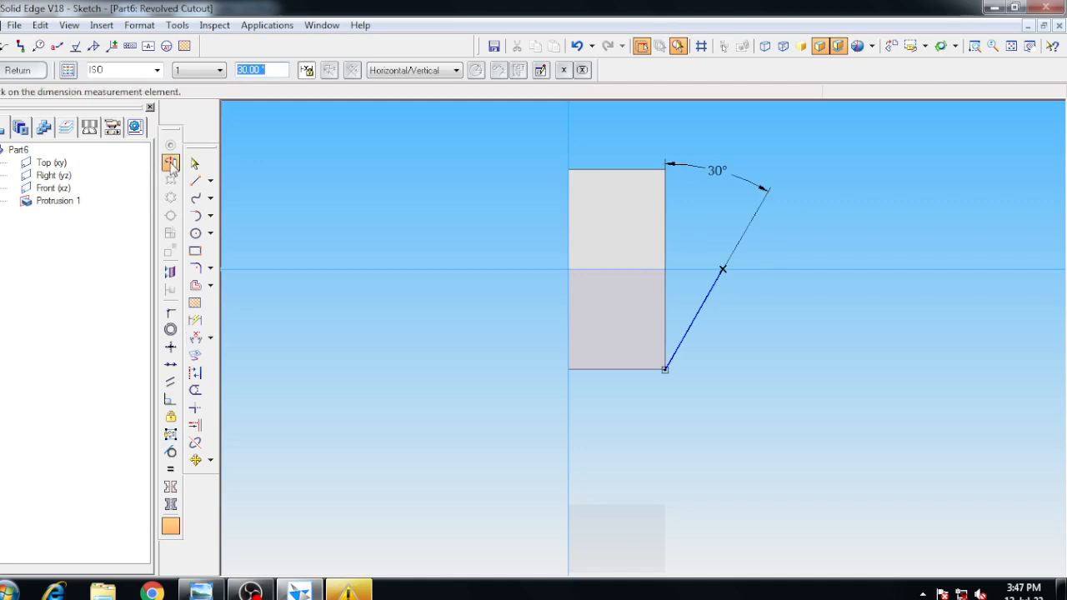
{"action": "left_click", "coordinate": [509, 269]}
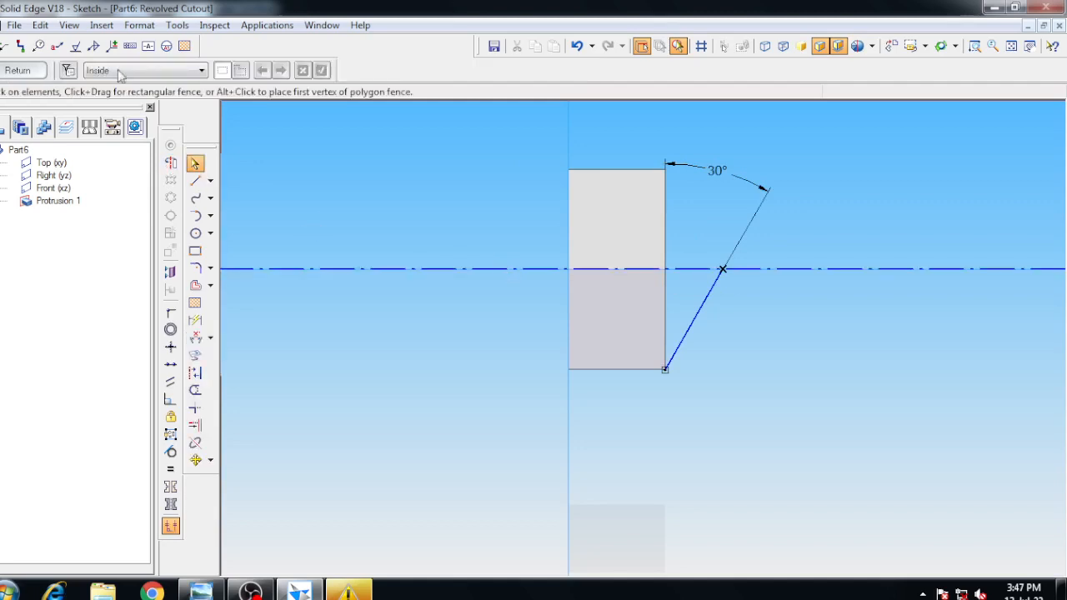
{"action": "left_click", "coordinate": [17, 70]}
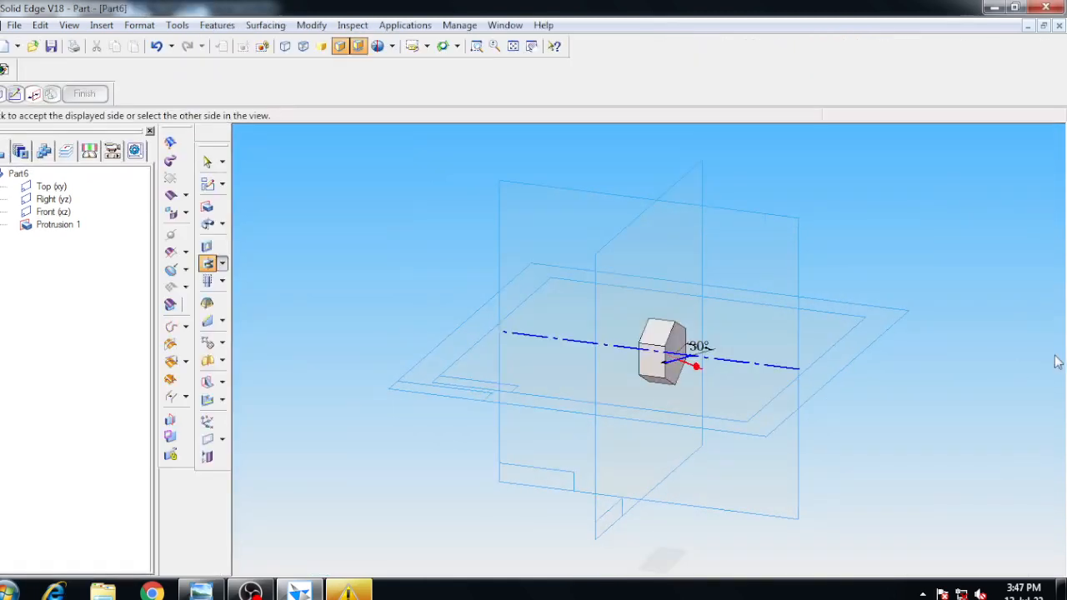
{"action": "left_click", "coordinate": [946, 392]}
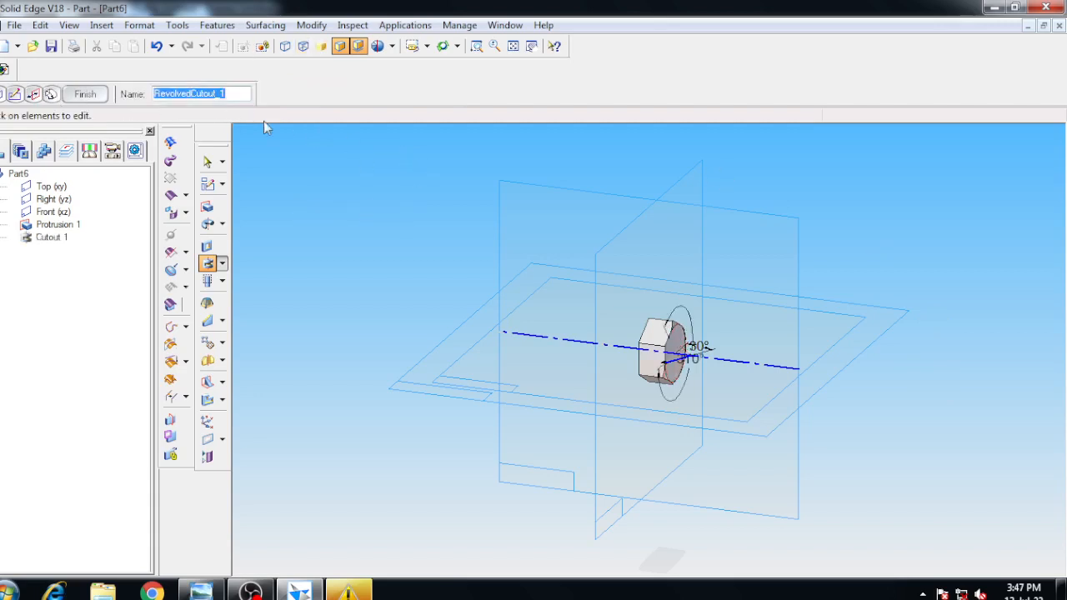
{"action": "left_click", "coordinate": [156, 46]}
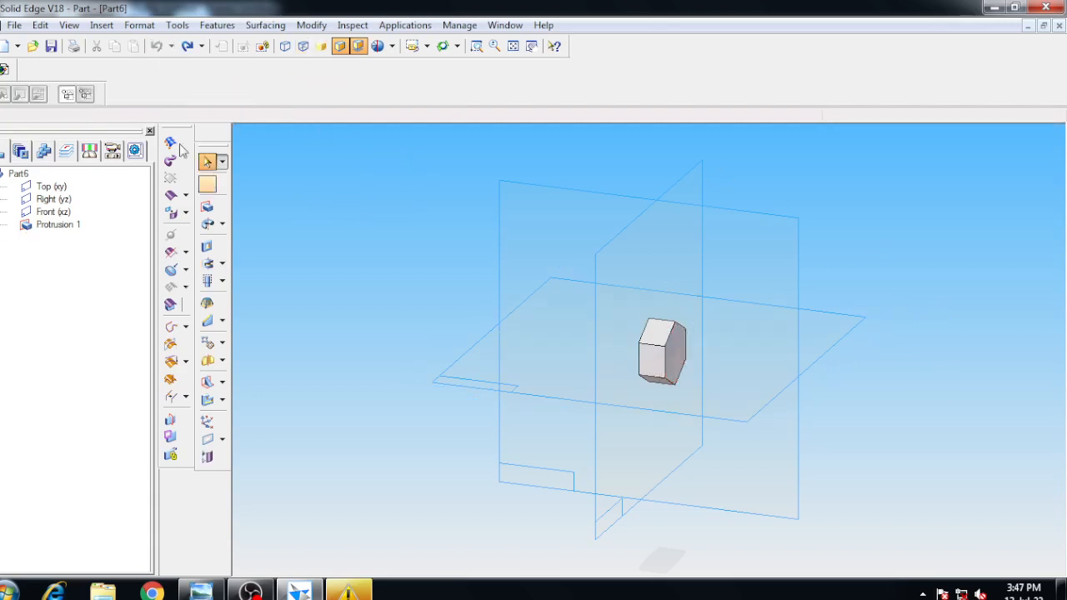
- Restore the undone revolved cutout and edit its definition, setting the revolution angle to 360°
{"action": "left_click", "coordinate": [187, 46]}
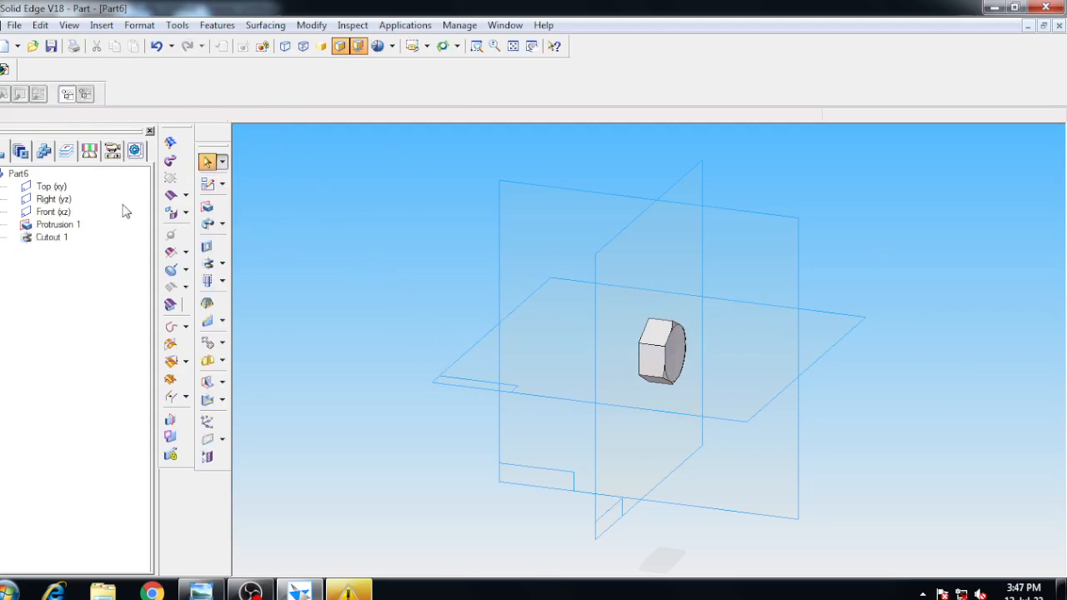
{"action": "left_click", "coordinate": [50, 237]}
{"action": "right_click", "coordinate": [48, 239]}
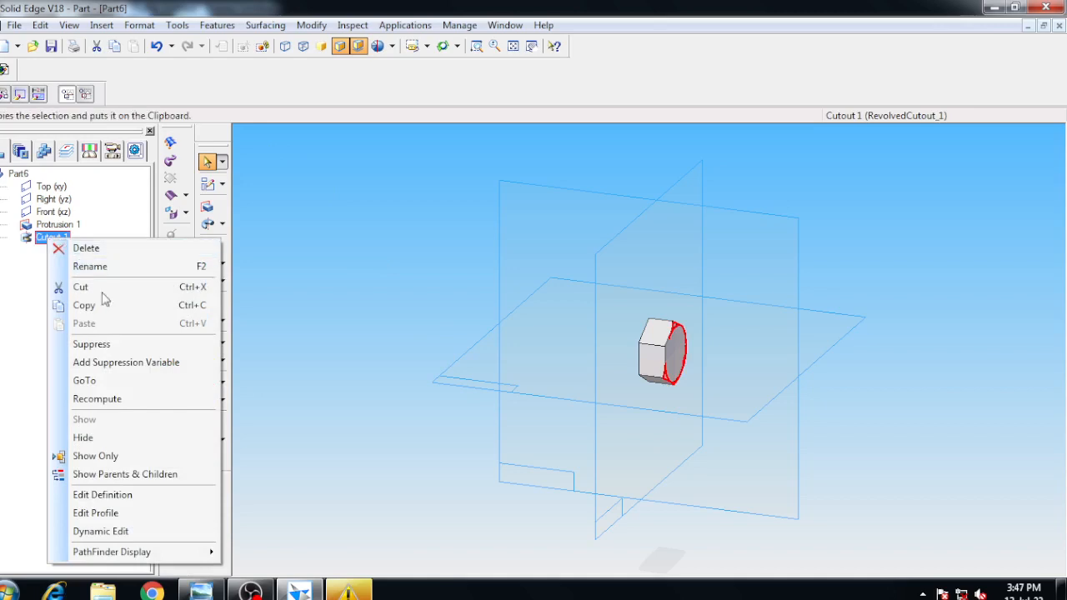
{"action": "left_click", "coordinate": [115, 495]}
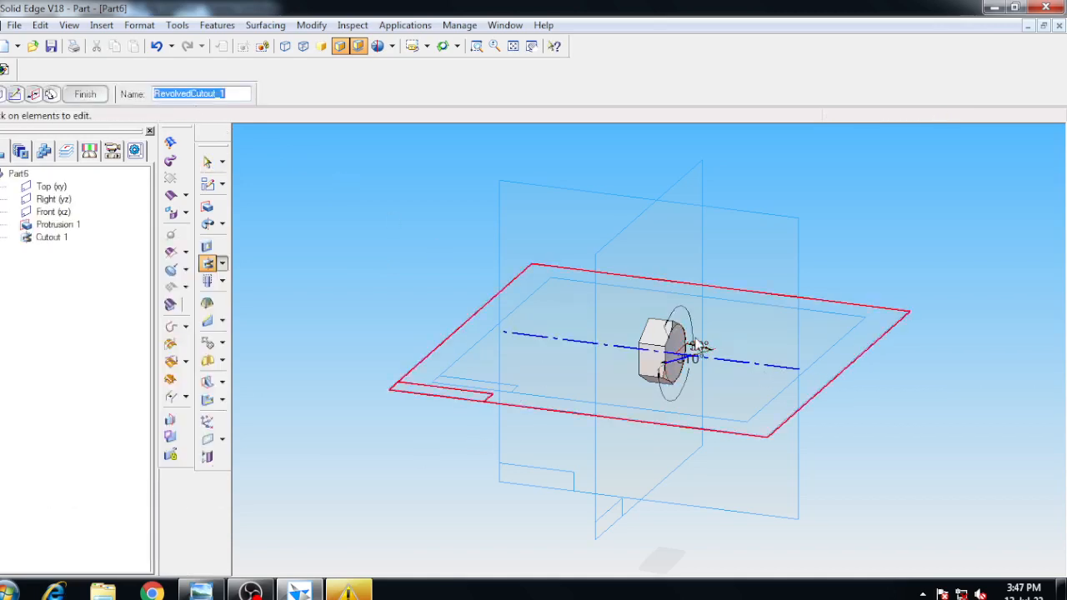
{"action": "left_click", "coordinate": [691, 371]}
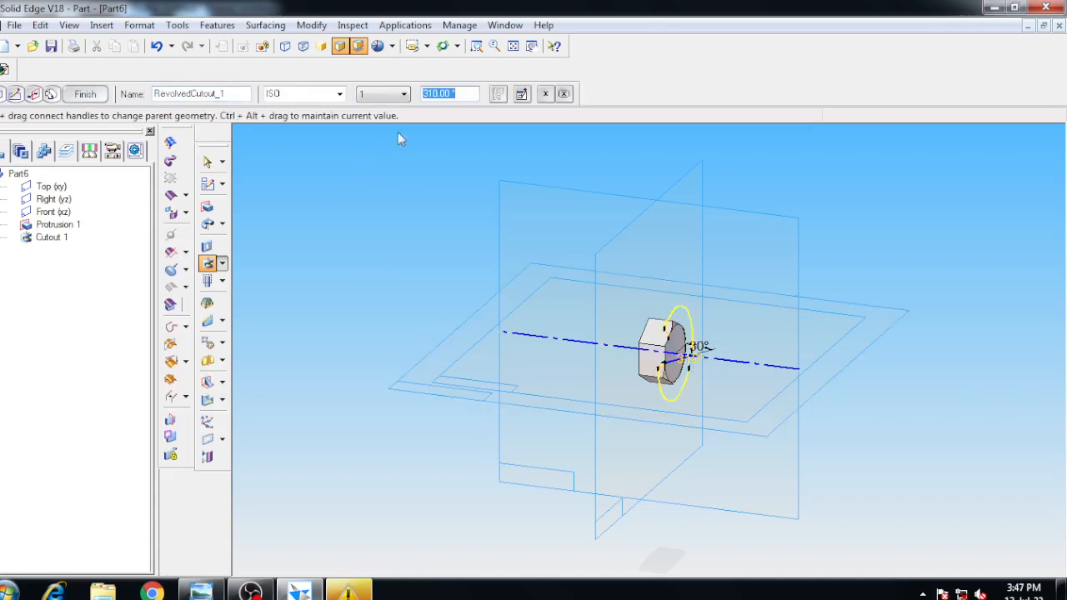
{"action": "type", "text": "360"}
{"action": "key", "text": "Return"}
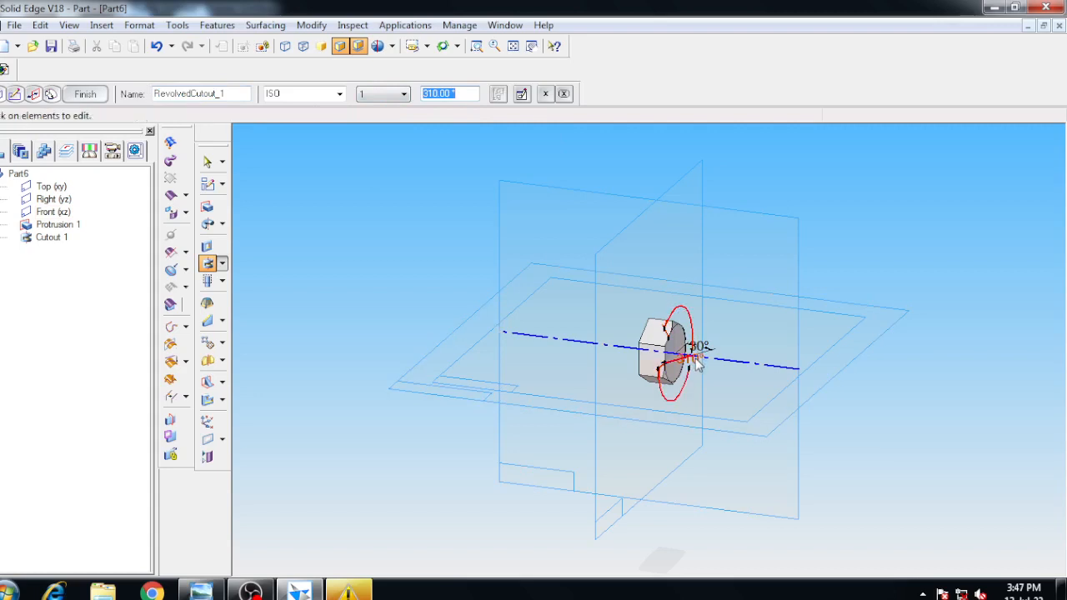
{"action": "type", "text": "360"}
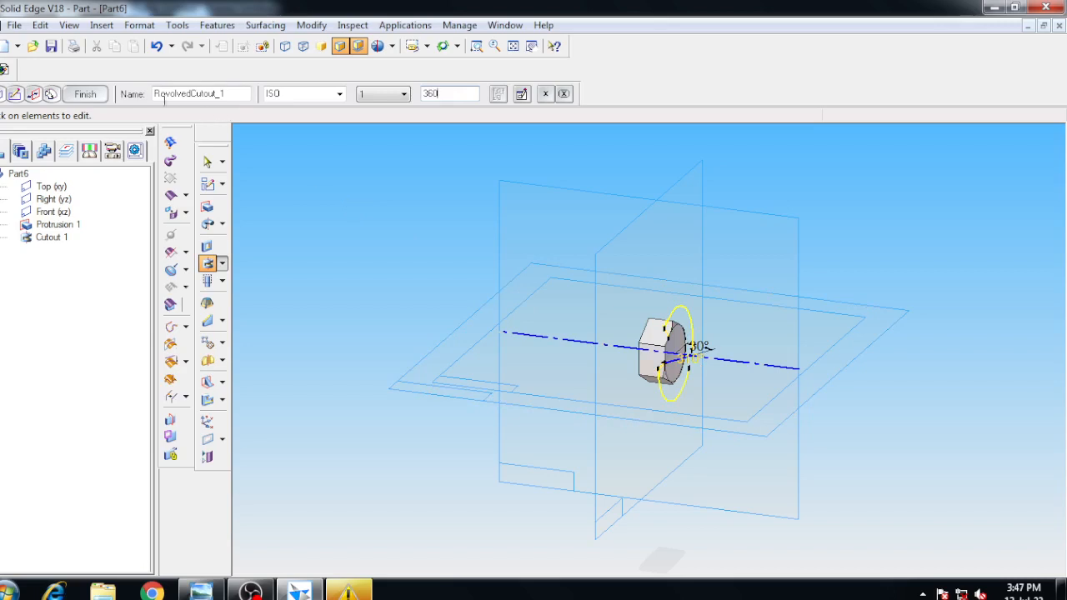
{"action": "left_click", "coordinate": [81, 98]}
{"action": "left_click", "coordinate": [95, 97]}
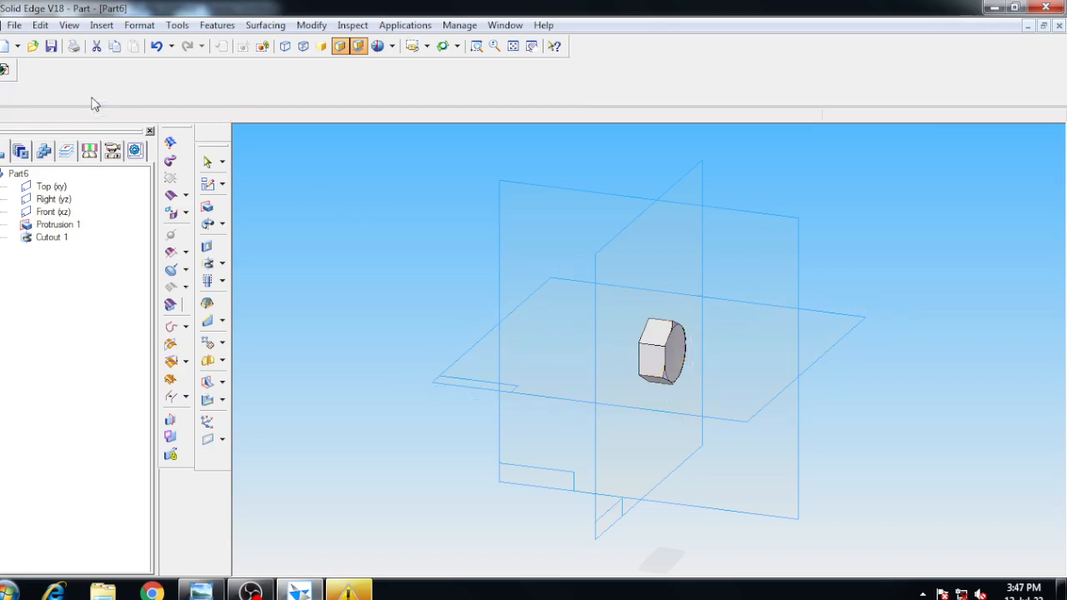
{"action": "right_click", "coordinate": [809, 218]}
{"action": "left_click", "coordinate": [741, 320]}
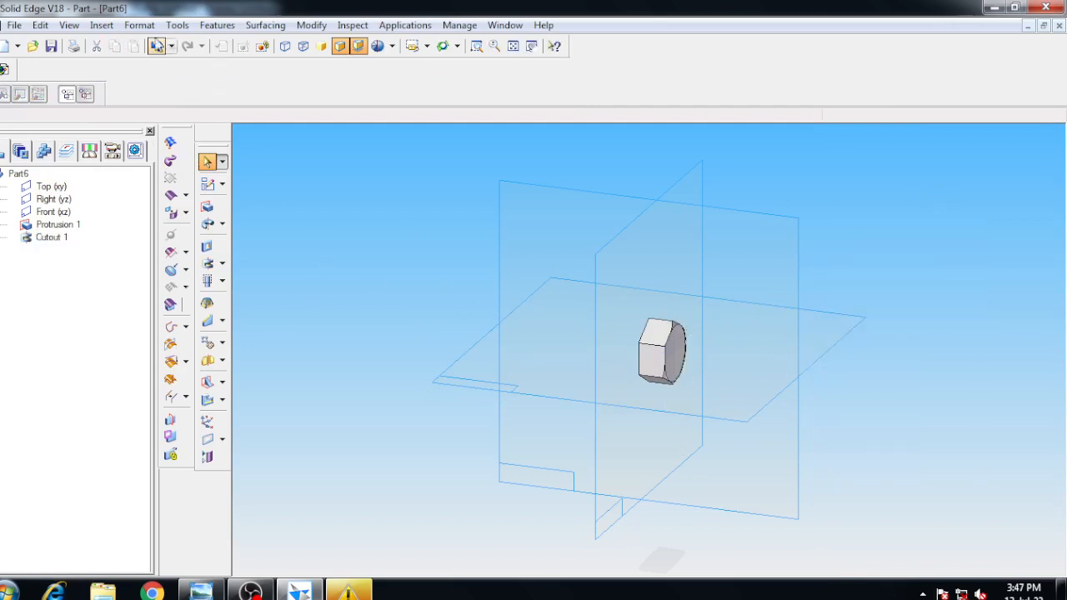
{"action": "left_click", "coordinate": [157, 46]}
{"action": "left_click", "coordinate": [189, 47]}
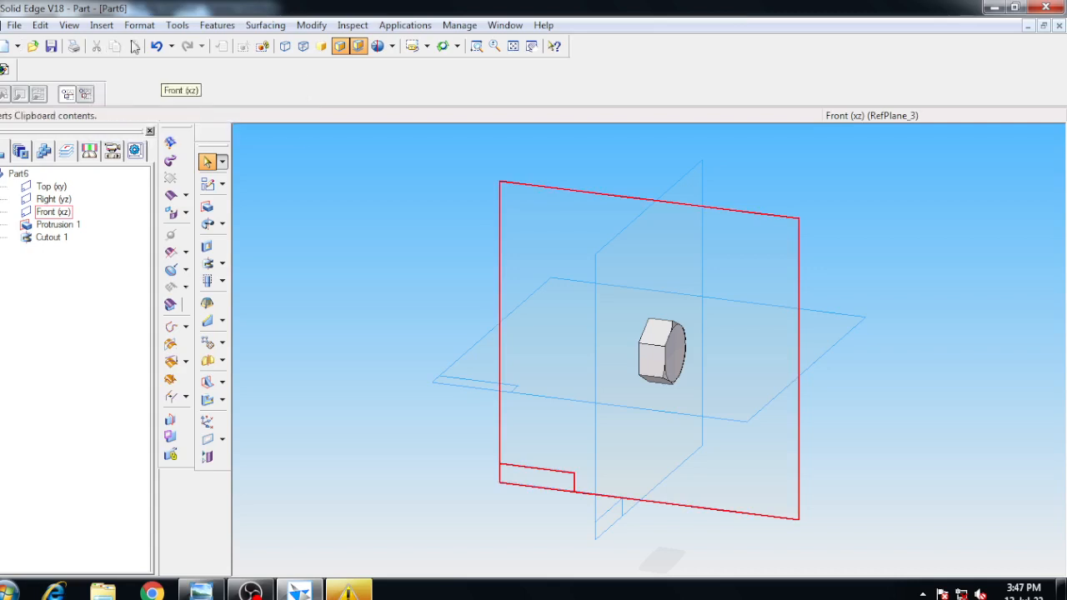
{"action": "left_click", "coordinate": [177, 25]}
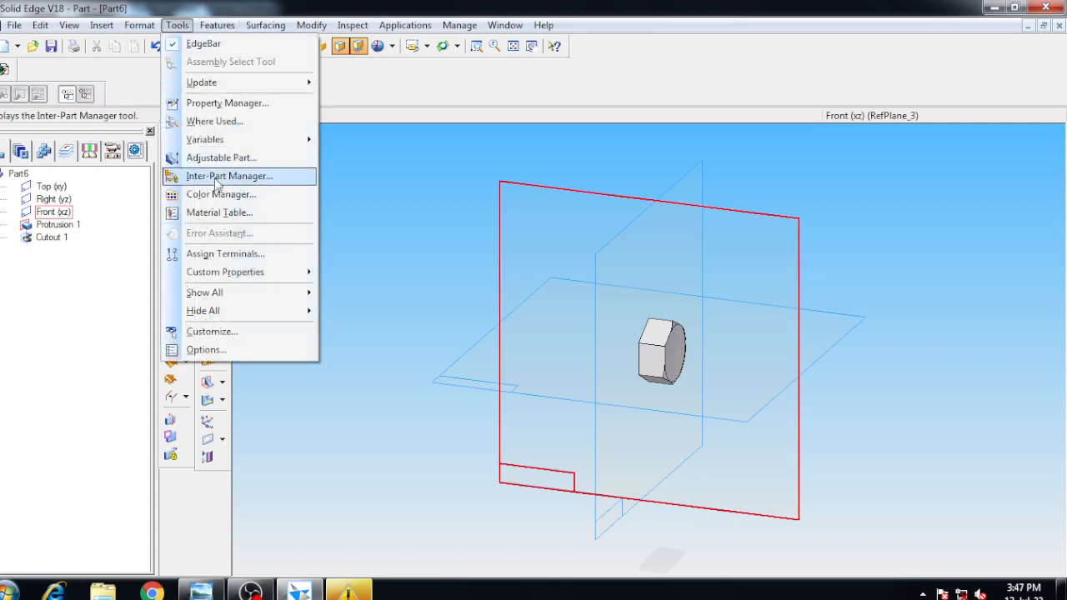
{"action": "left_click", "coordinate": [900, 175]}
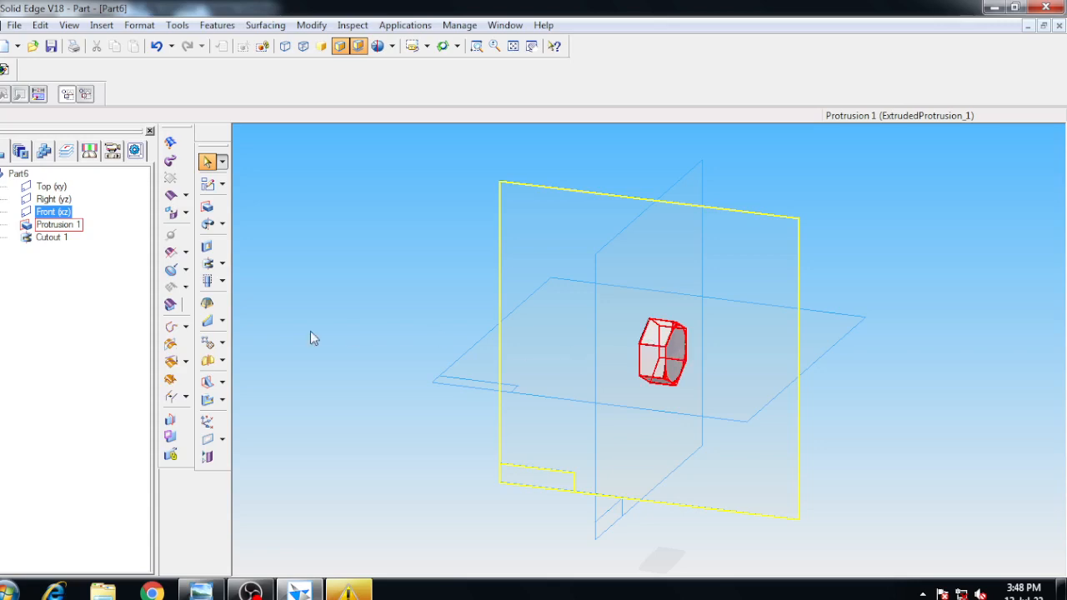
- Start a Hole feature and define it as a threaded hole with a 12 mm diameter
{"action": "left_click", "coordinate": [222, 281]}
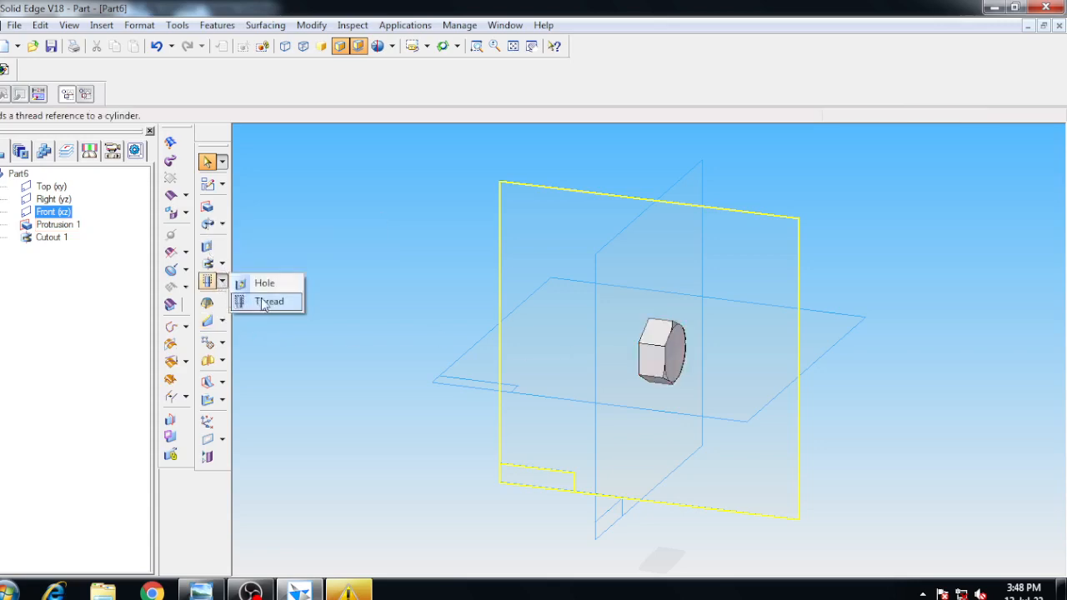
{"action": "left_click", "coordinate": [259, 283]}
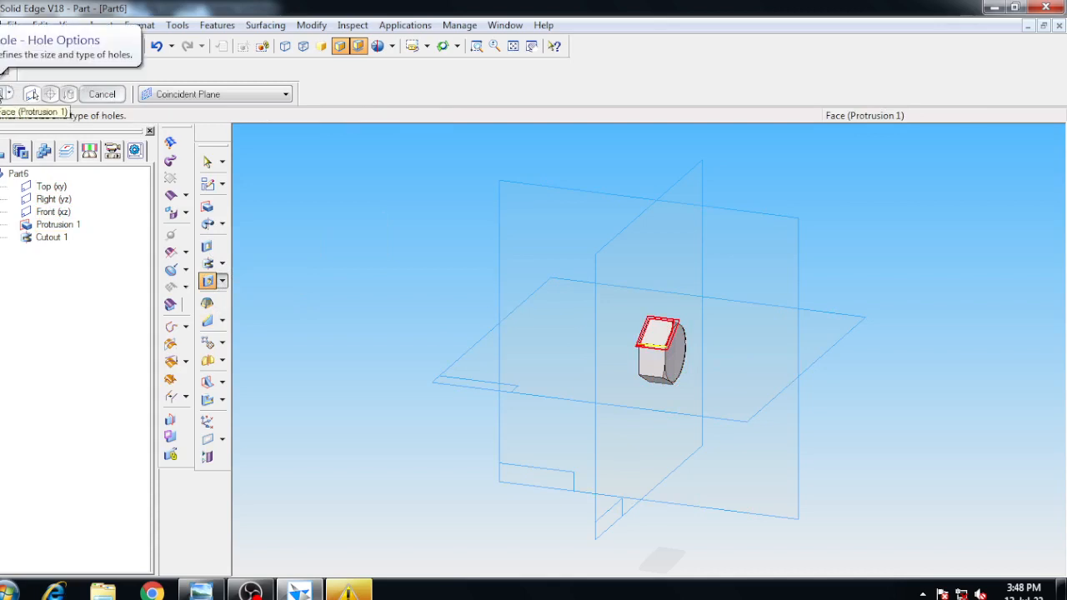
{"action": "left_click", "coordinate": [5, 94]}
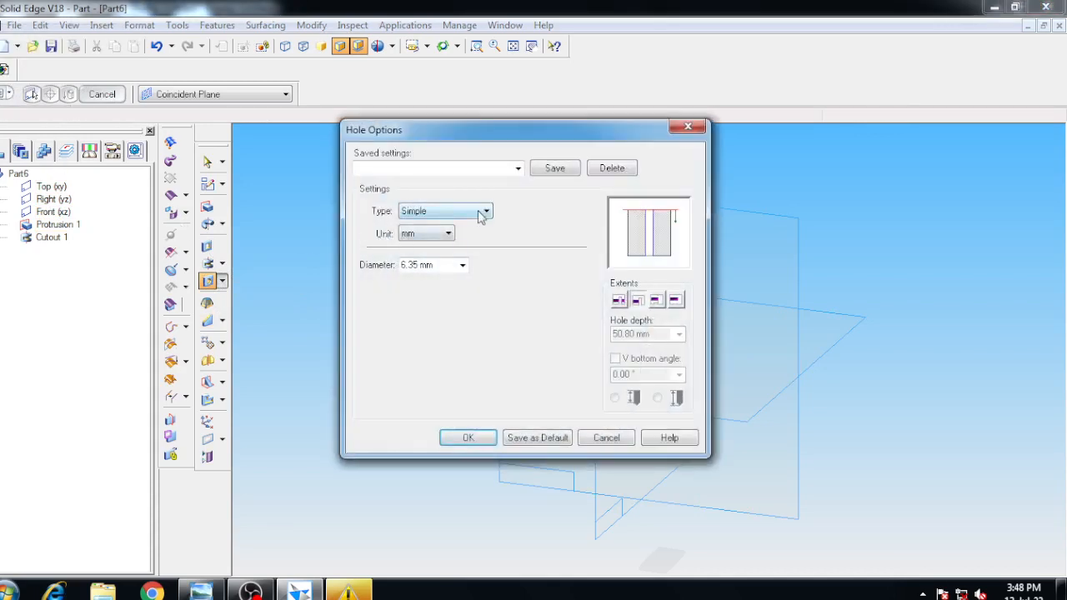
{"action": "left_click", "coordinate": [481, 213]}
{"action": "left_click", "coordinate": [424, 241]}
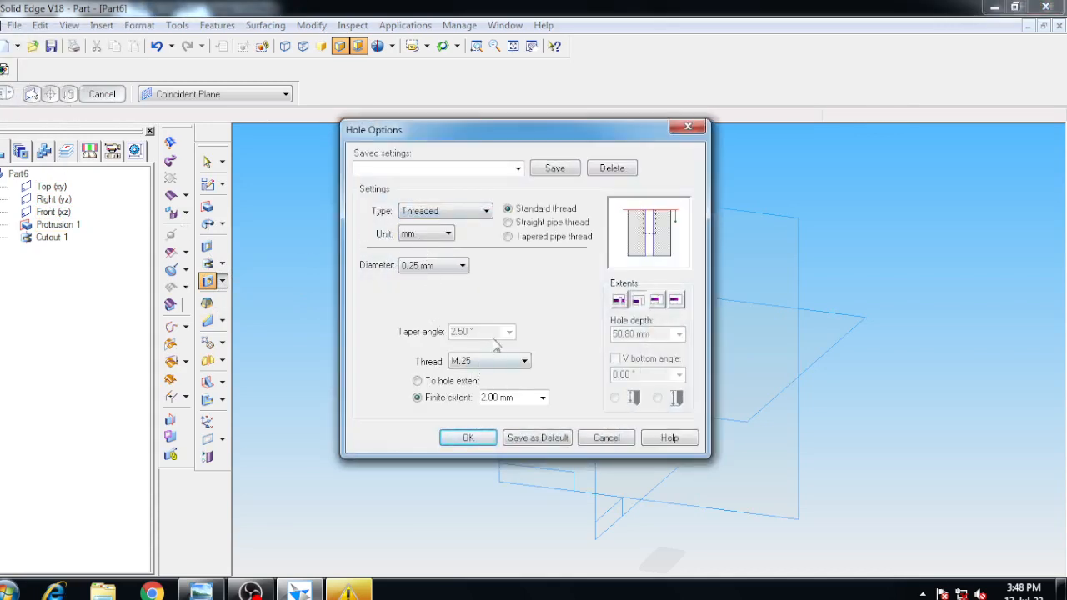
{"action": "left_click", "coordinate": [463, 265]}
{"action": "scroll", "coordinate": [417, 408], "scroll_direction": "down", "scroll_amount": 7}
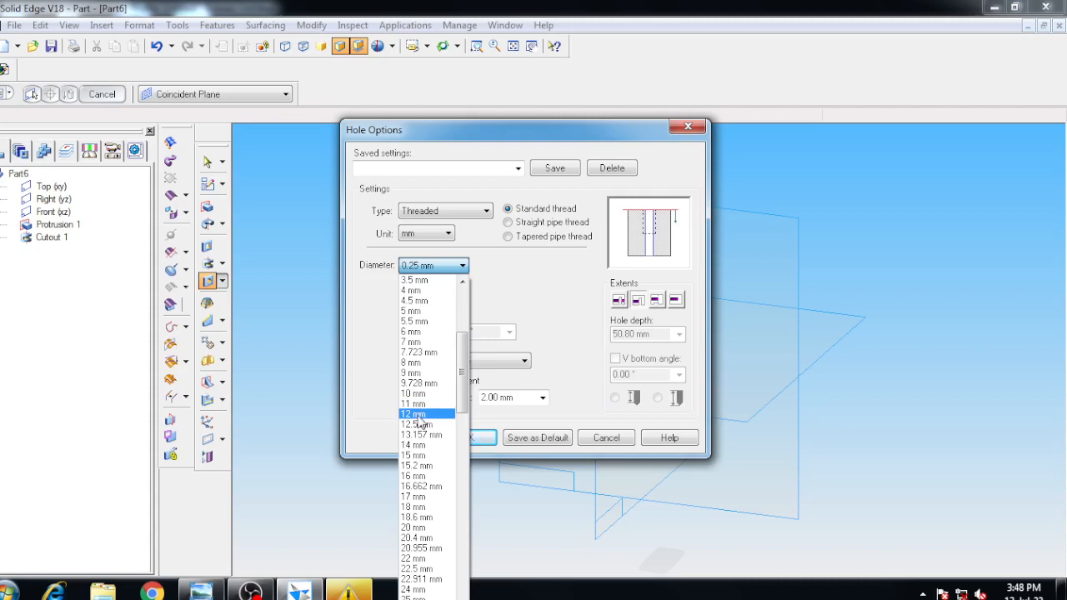
{"action": "left_click", "coordinate": [415, 414]}
{"action": "left_click", "coordinate": [468, 438]}
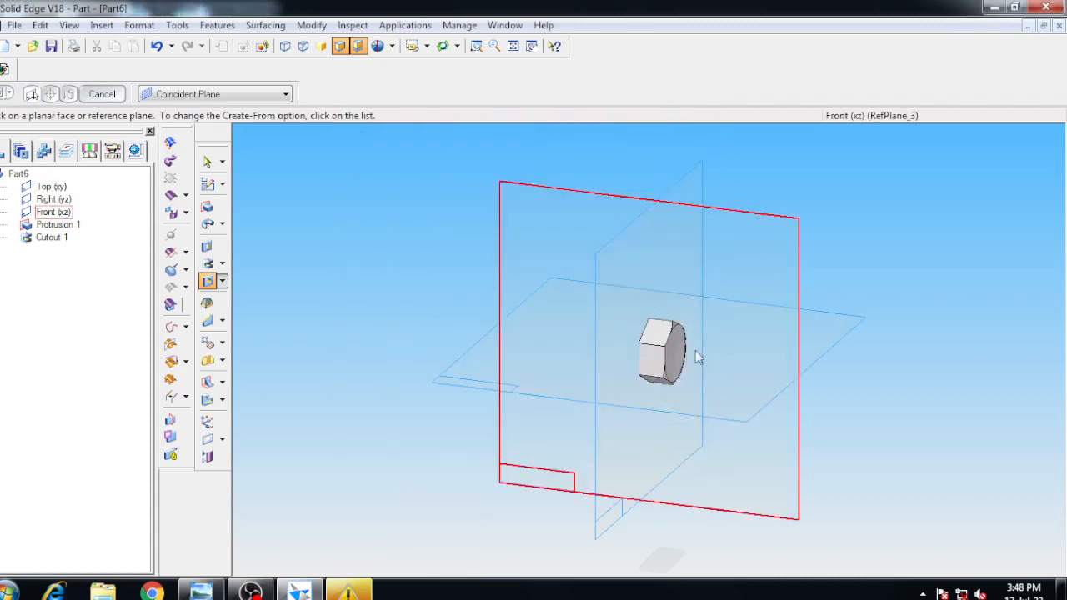
- Place the threaded hole at the centre of the chamfered hexagonal face and cut it into the body
{"action": "left_click", "coordinate": [680, 352]}
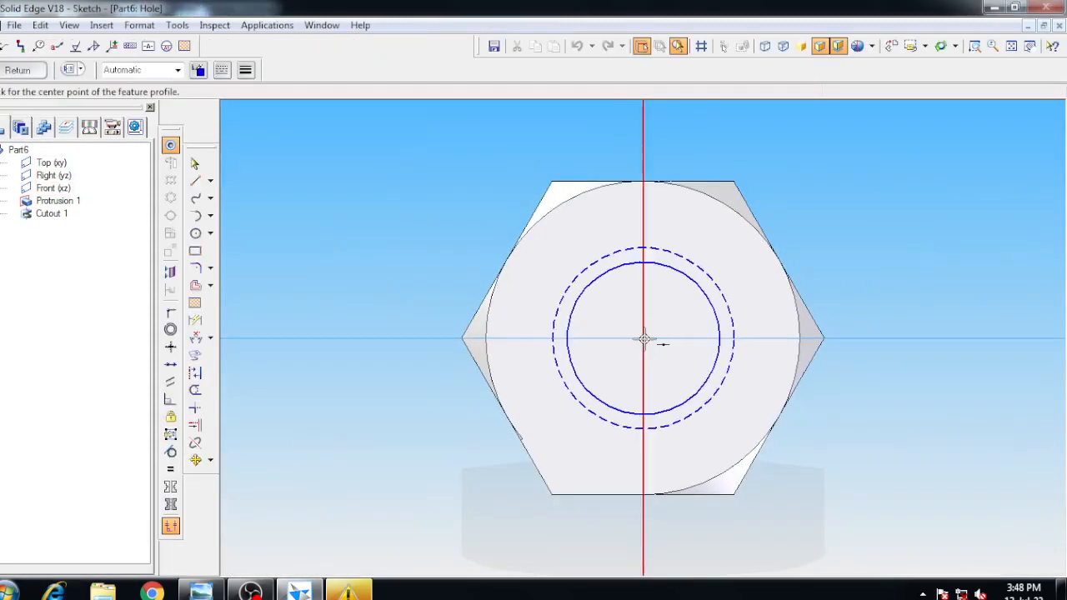
{"action": "left_click", "coordinate": [642, 338]}
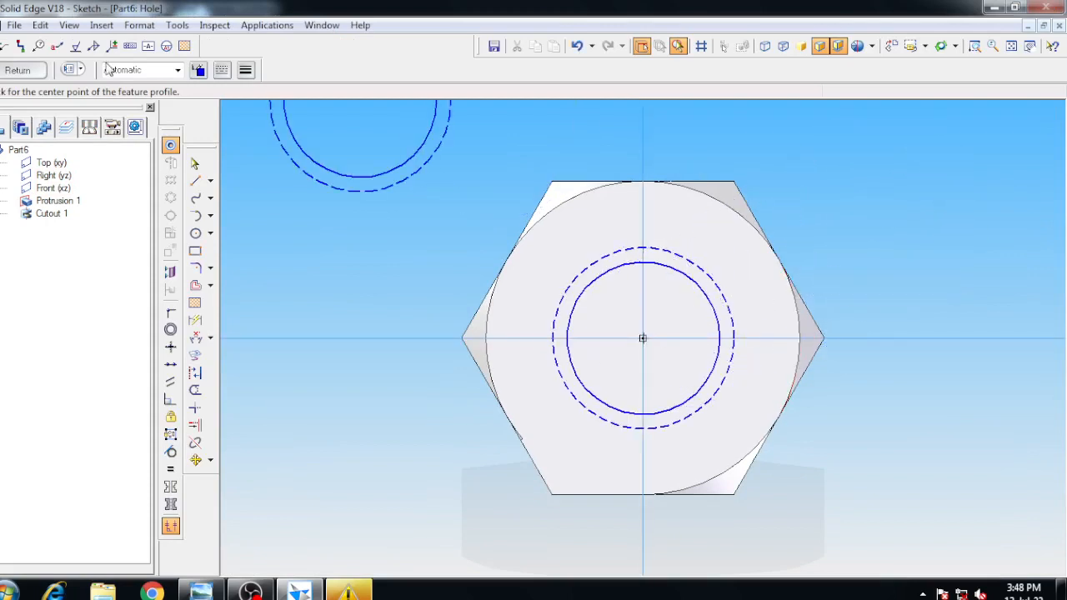
{"action": "left_click", "coordinate": [26, 78]}
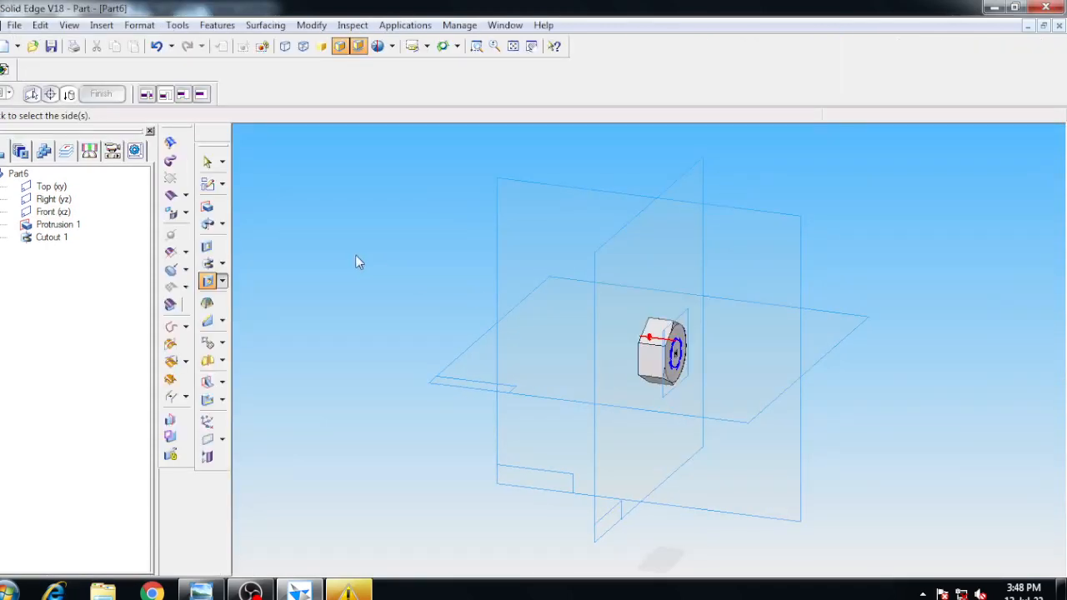
{"action": "left_click", "coordinate": [101, 93]}
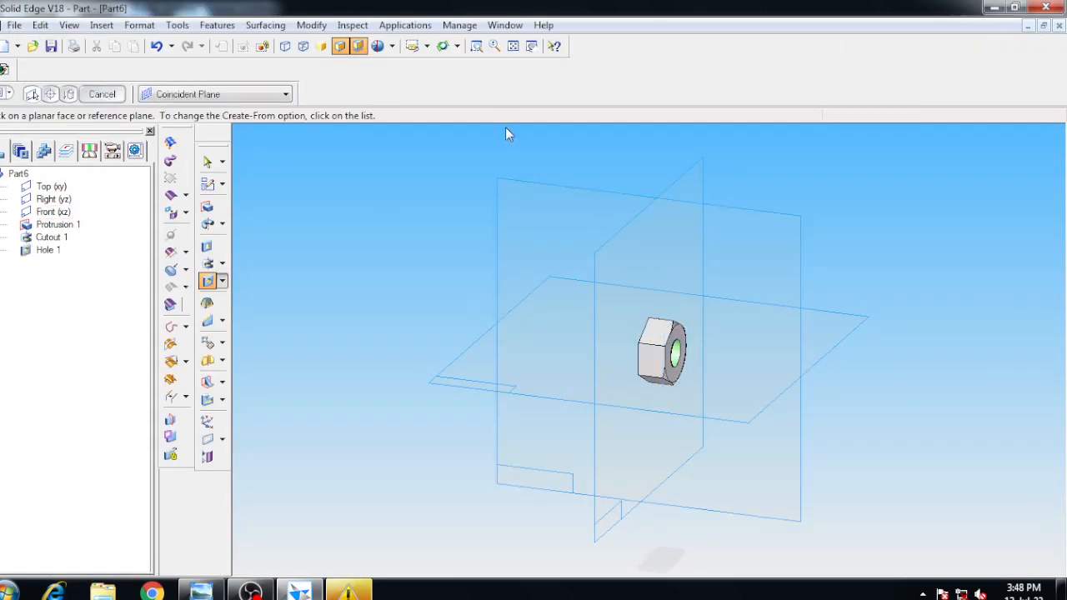
- Enter Nut as the material name in the material table and apply it to the model
{"action": "key", "text": "ctrl+i"}
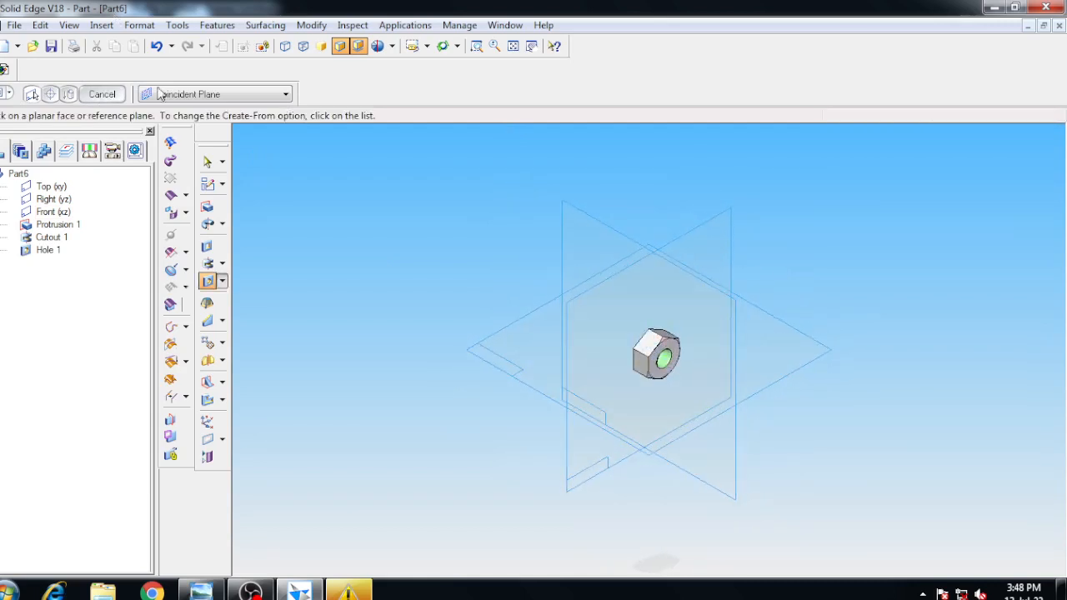
{"action": "left_click", "coordinate": [177, 25]}
{"action": "left_click", "coordinate": [239, 214]}
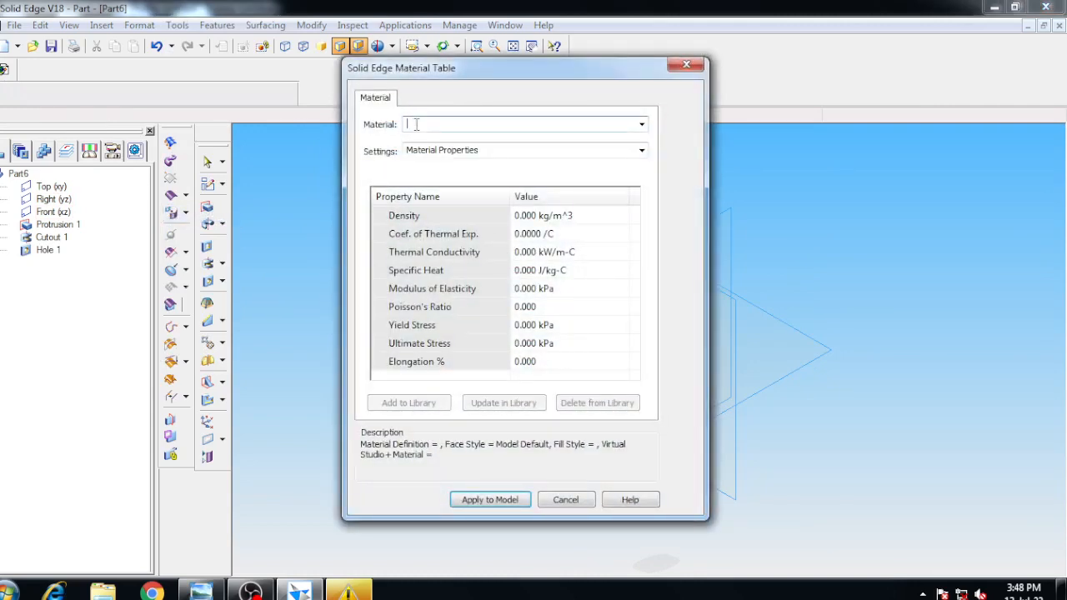
{"action": "type", "text": "Nut"}
{"action": "left_click", "coordinate": [528, 501]}
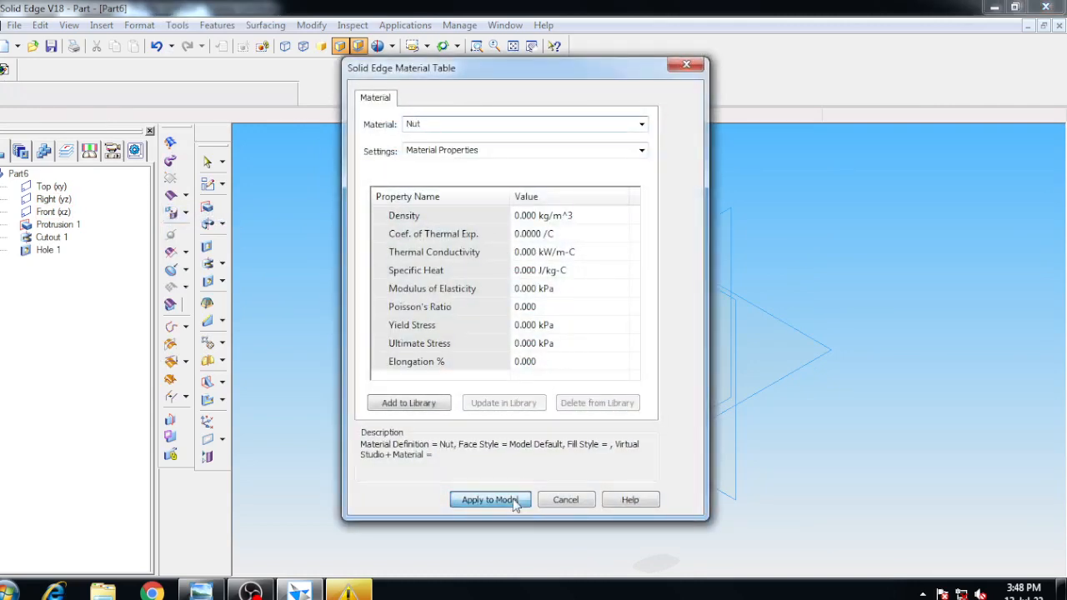
- Save the part as Nut in the Flange folder, with the title Nut in its properties, and close it
{"action": "left_click", "coordinate": [50, 46]}
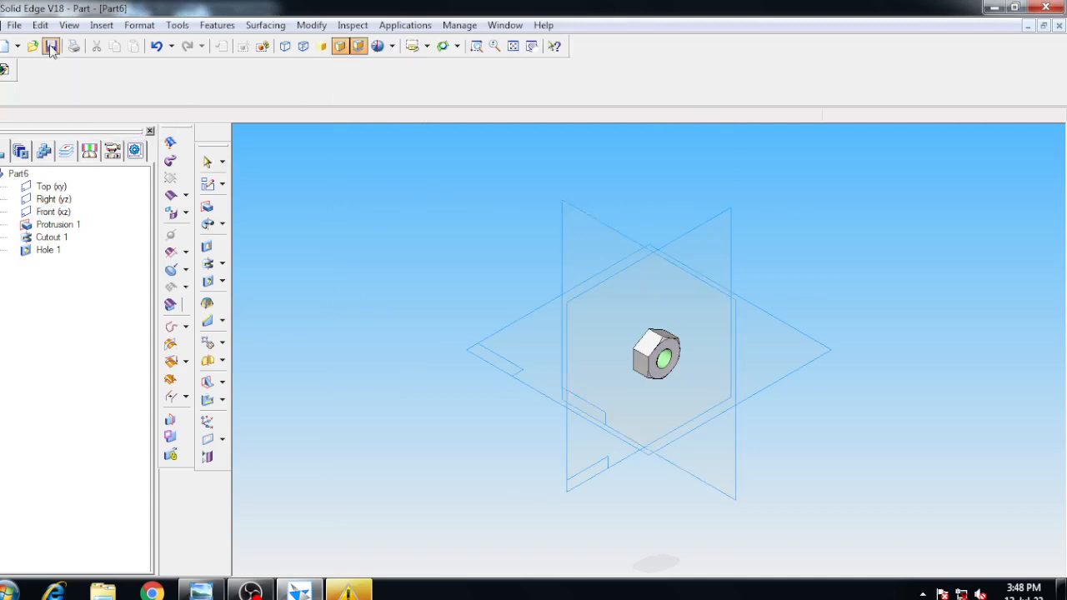
{"action": "left_click", "coordinate": [60, 41]}
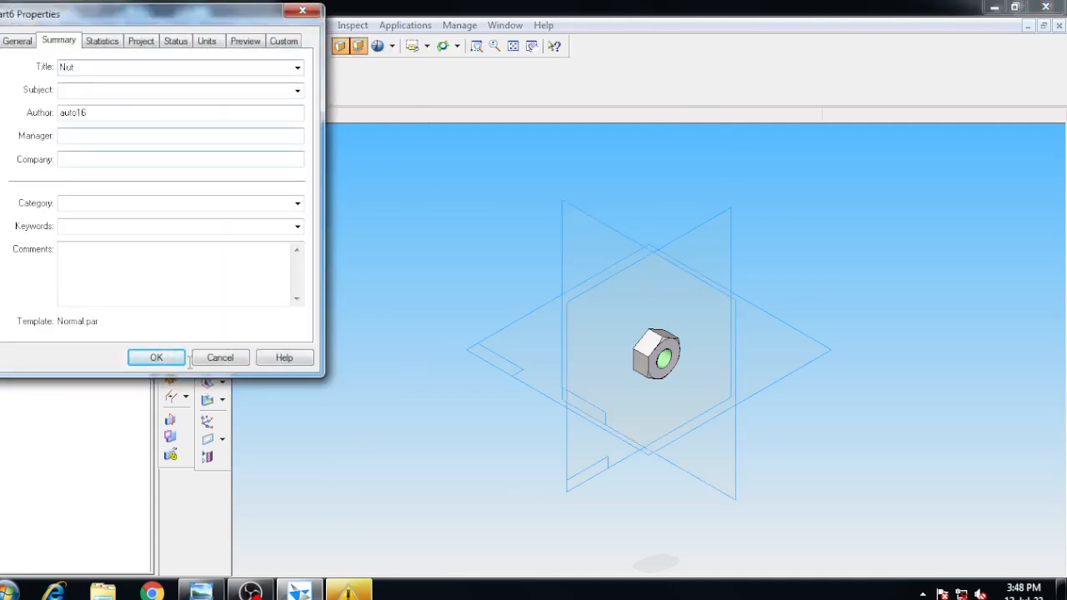
{"action": "left_click", "coordinate": [156, 358]}
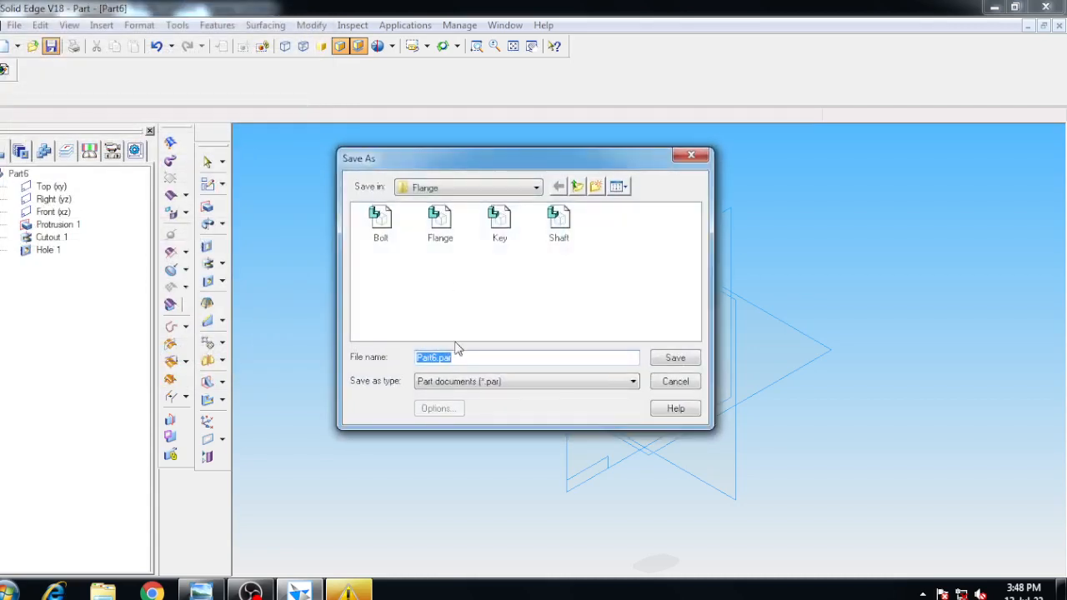
{"action": "type", "text": "Nut"}
{"action": "left_click", "coordinate": [673, 358]}
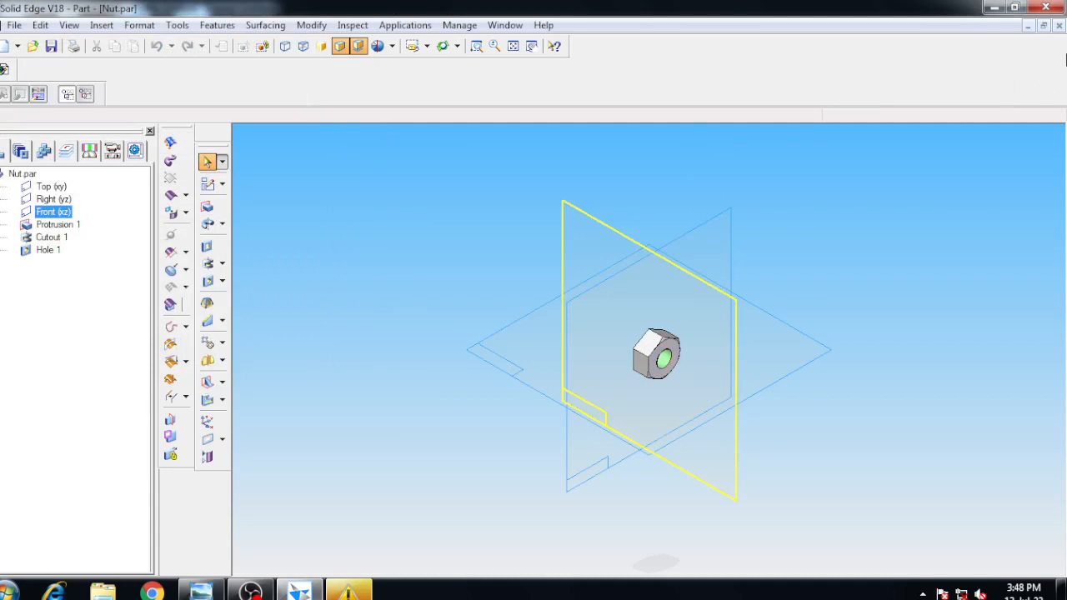
{"action": "left_click", "coordinate": [1060, 25]}
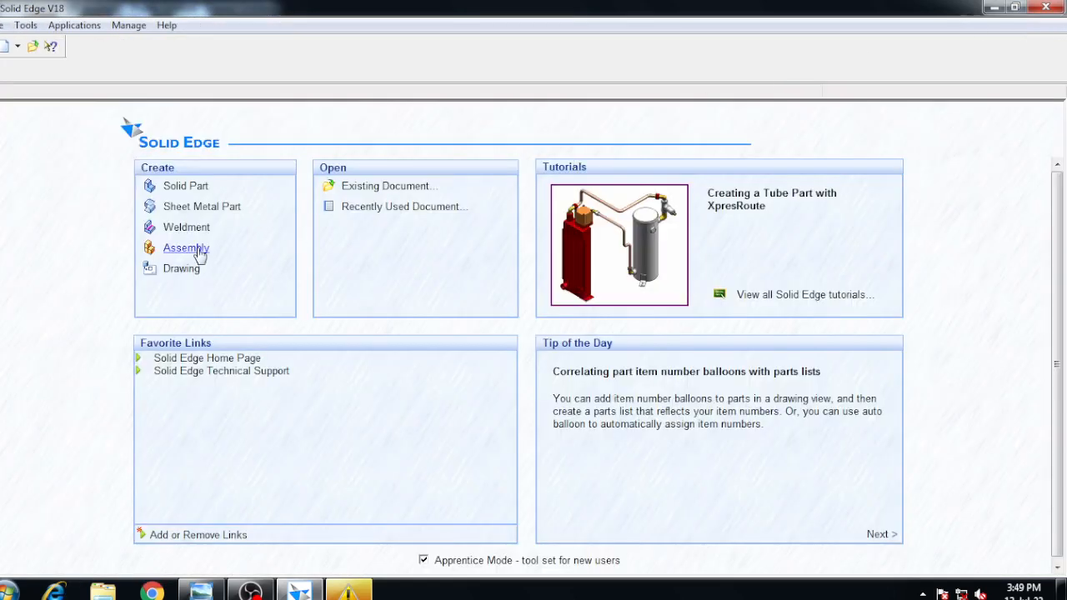
- Create a new assembly and consult the coupling drawing's parts list in Windows Photo Viewer before returning to the assembly
{"action": "left_click", "coordinate": [199, 252]}
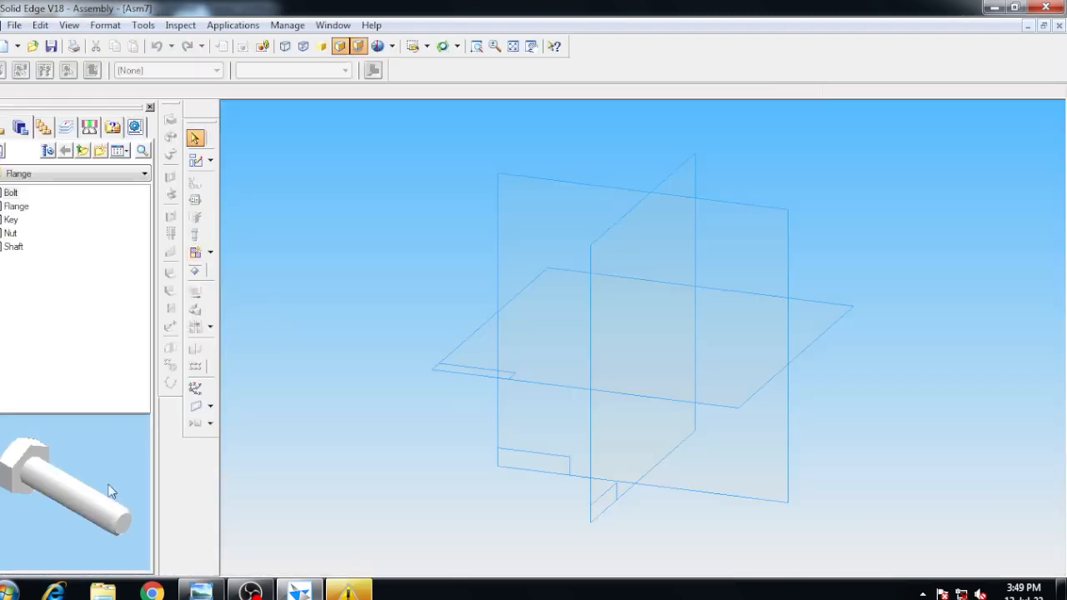
{"action": "left_click", "coordinate": [200, 592]}
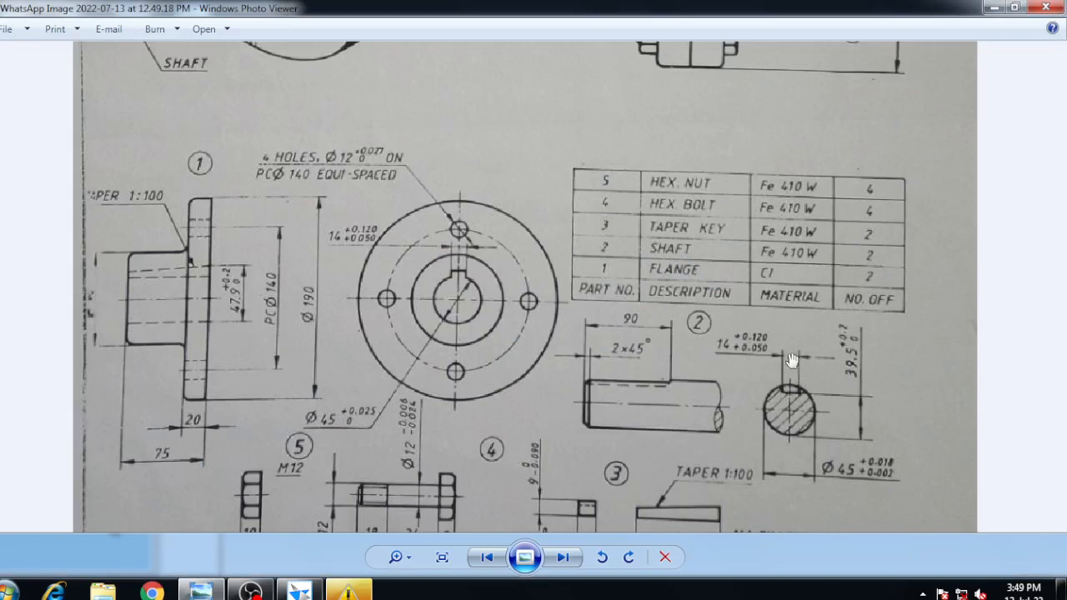
{"action": "scroll", "coordinate": [669, 462], "scroll_direction": "down", "scroll_amount": 1}
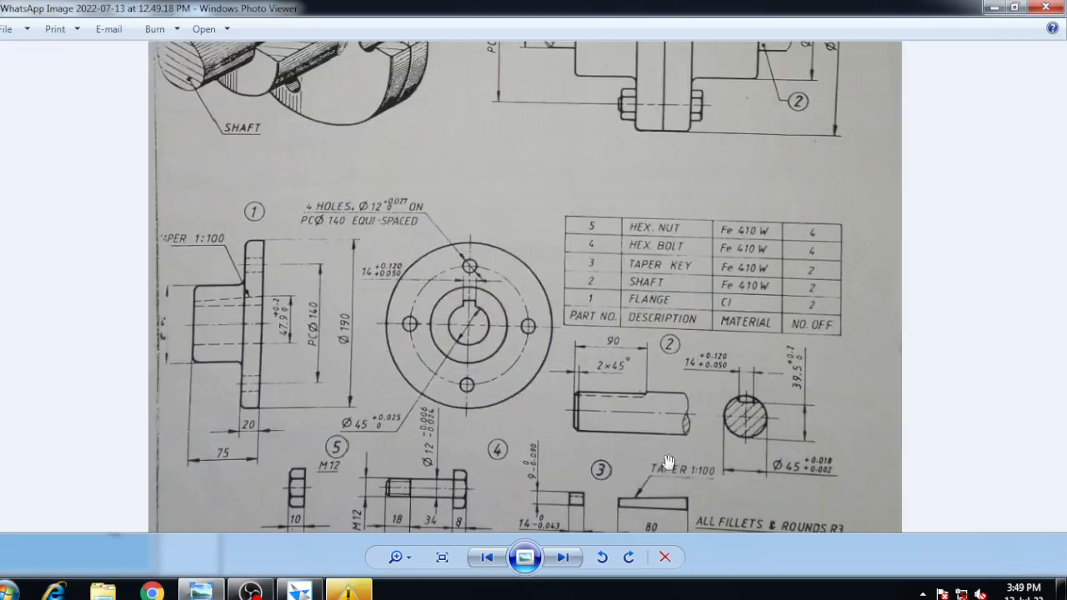
{"action": "scroll", "coordinate": [646, 484], "scroll_direction": "down", "scroll_amount": 1}
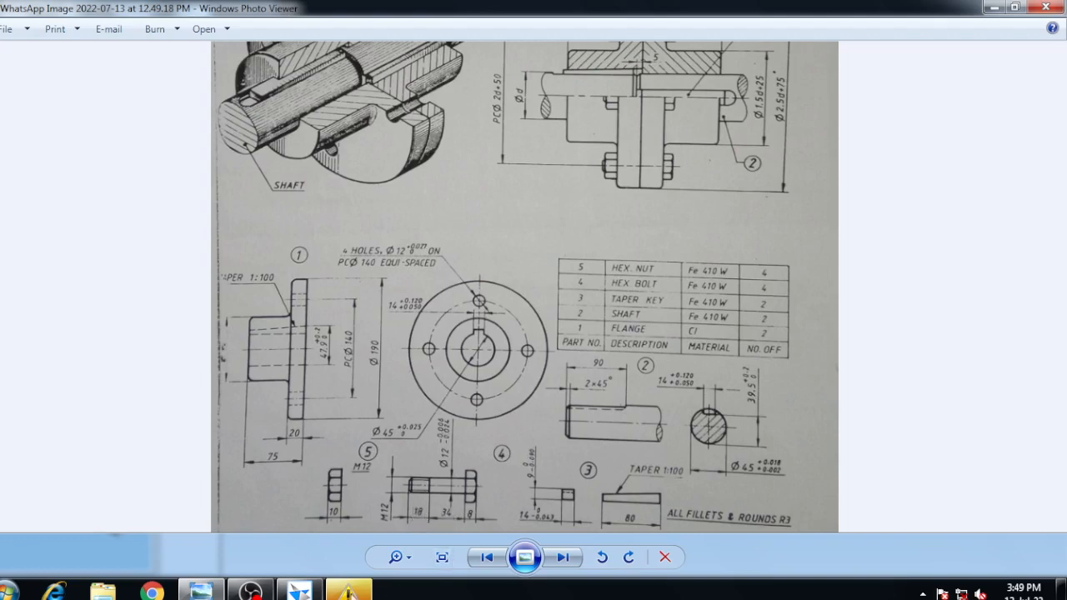
{"action": "left_click", "coordinate": [299, 591]}
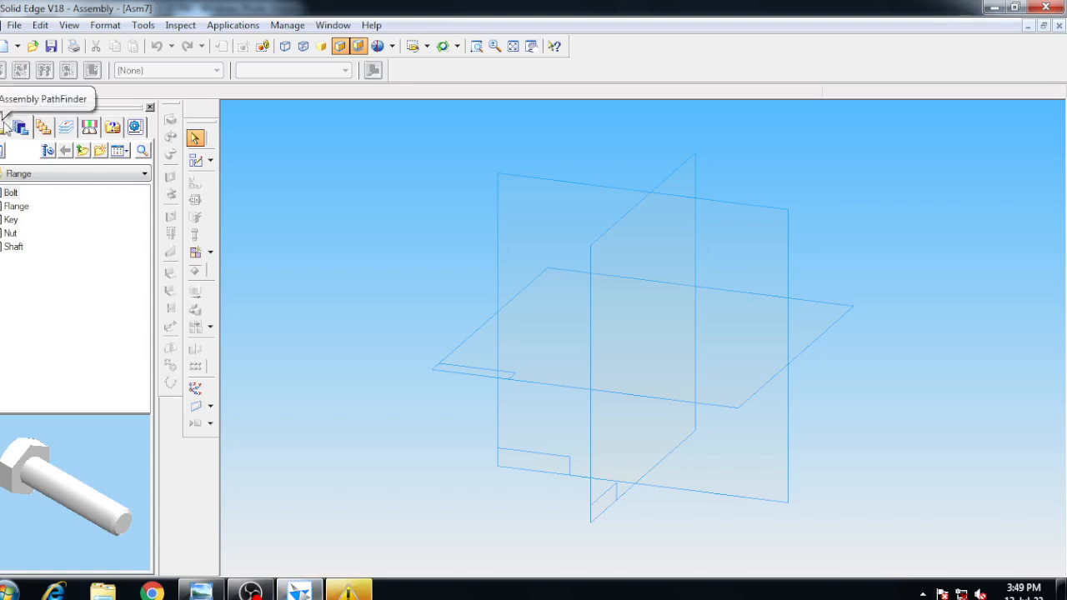
{"action": "left_click", "coordinate": [20, 127]}
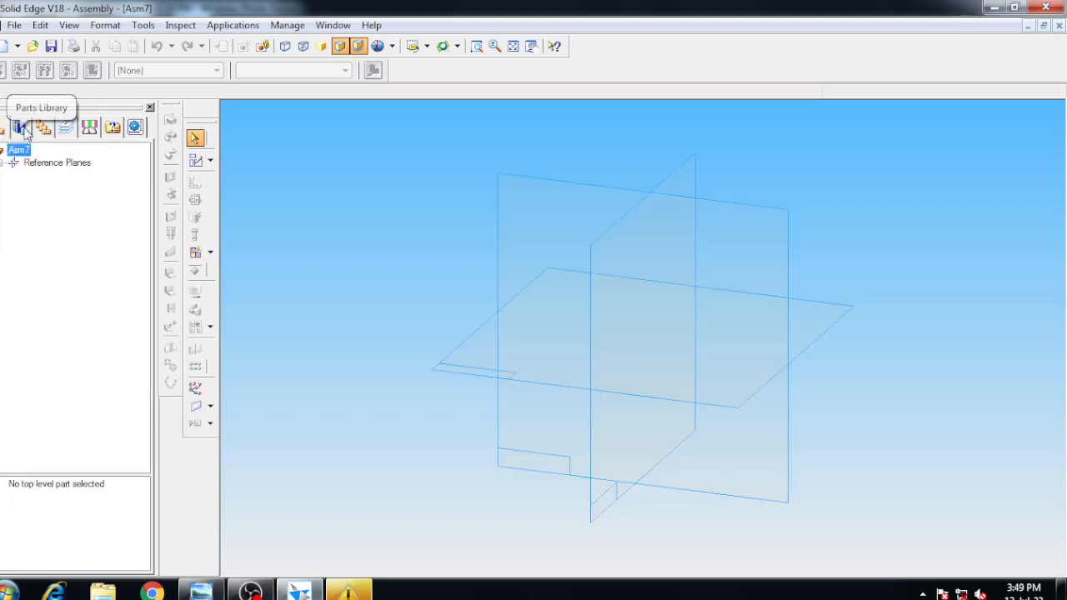
- Browse the Parts Library to the Flange folder and place the Shaft as the first part of the assembly
{"action": "left_click", "coordinate": [20, 128]}
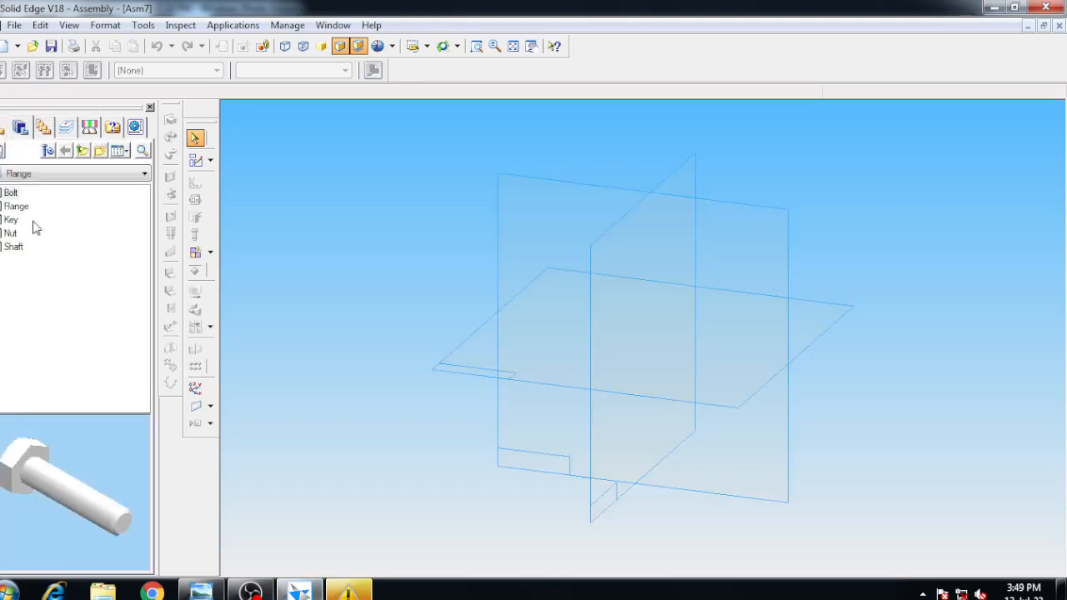
{"action": "left_click", "coordinate": [48, 175]}
{"action": "left_click", "coordinate": [31, 187]}
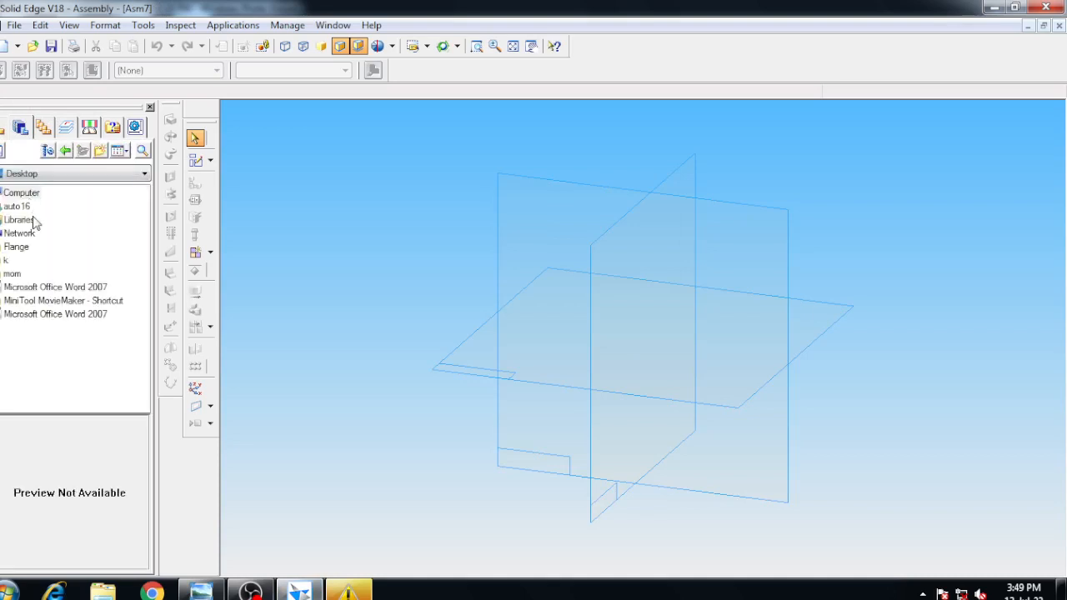
{"action": "double_click", "coordinate": [24, 247]}
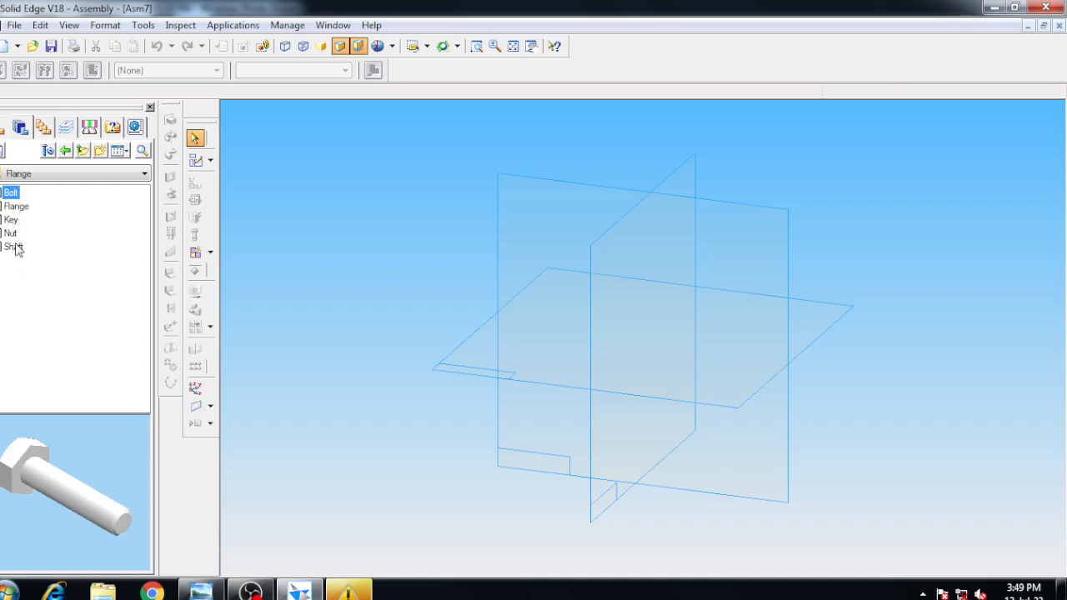
{"action": "left_click", "coordinate": [14, 247]}
{"action": "left_click_drag", "start_coordinate": [14, 249], "coordinate": [408, 281]}
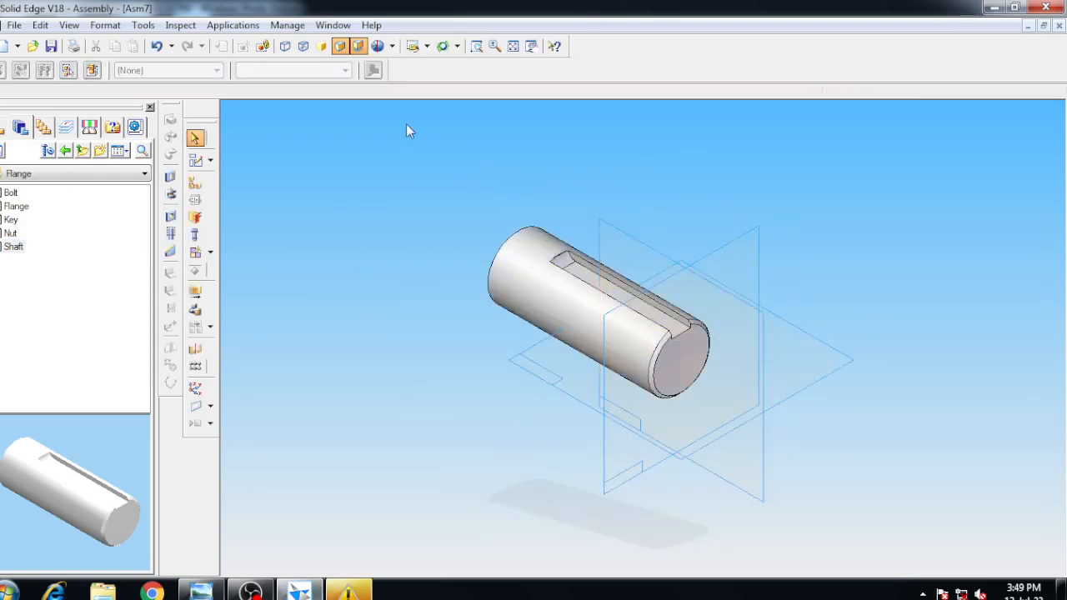
- Hide the front and top reference planes around the placed shaft
{"action": "right_click", "coordinate": [655, 254]}
{"action": "left_click", "coordinate": [703, 314]}
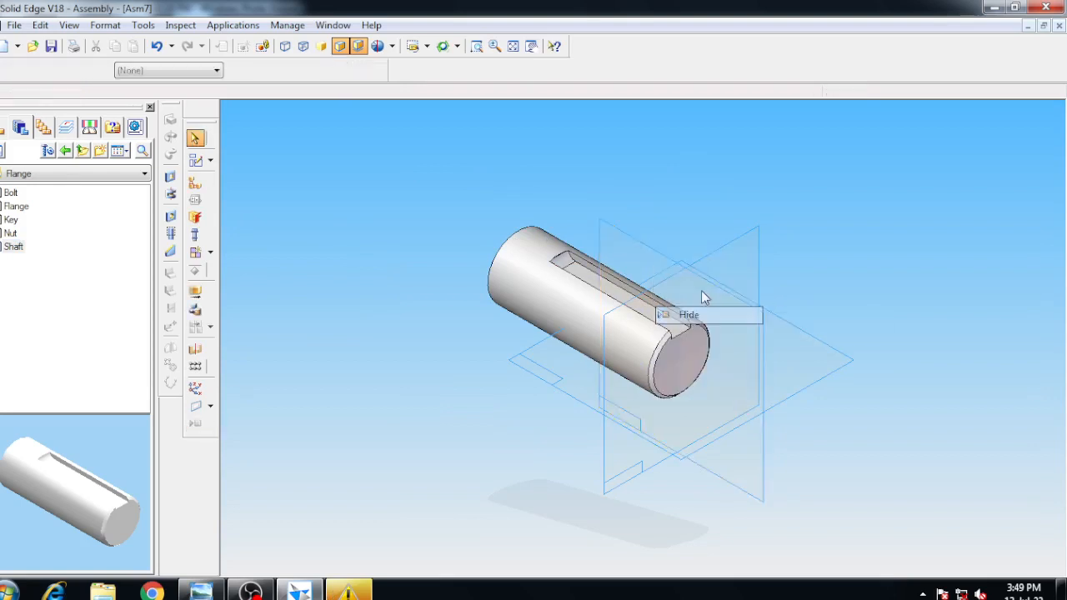
{"action": "right_click", "coordinate": [683, 263]}
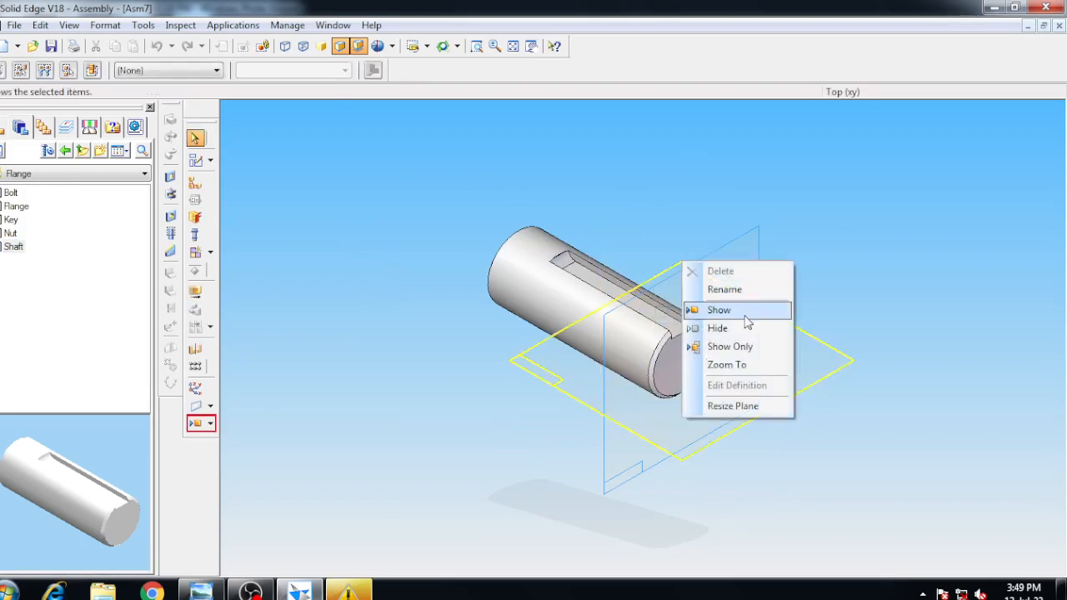
{"action": "left_click", "coordinate": [718, 328]}
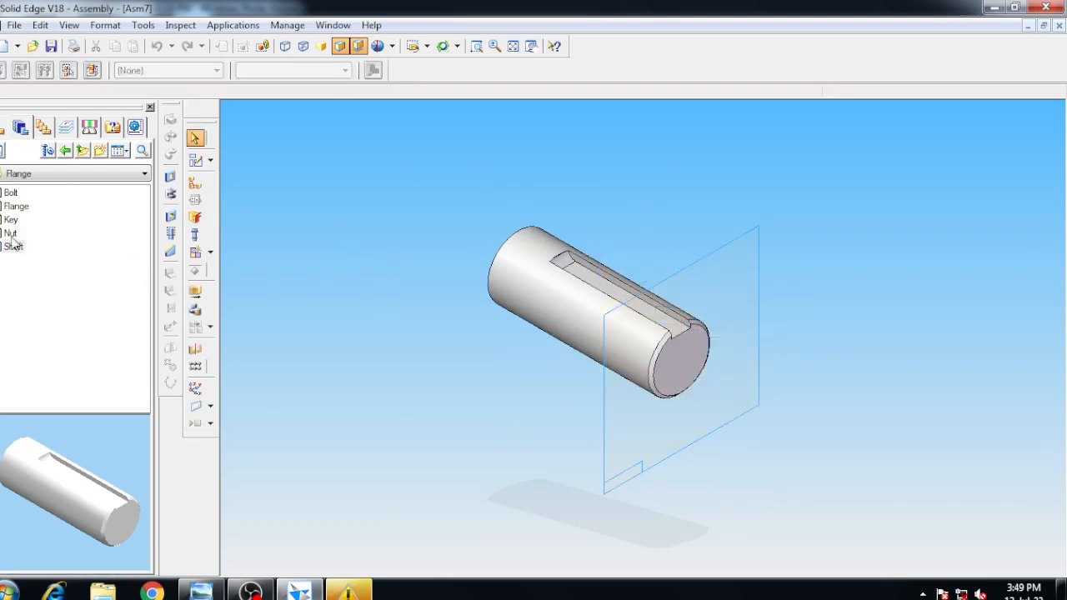
- Add the Key to the assembly and mate its bottom face to the floor of the shaft's keyway
{"action": "left_click_drag", "start_coordinate": [11, 220], "coordinate": [371, 227]}
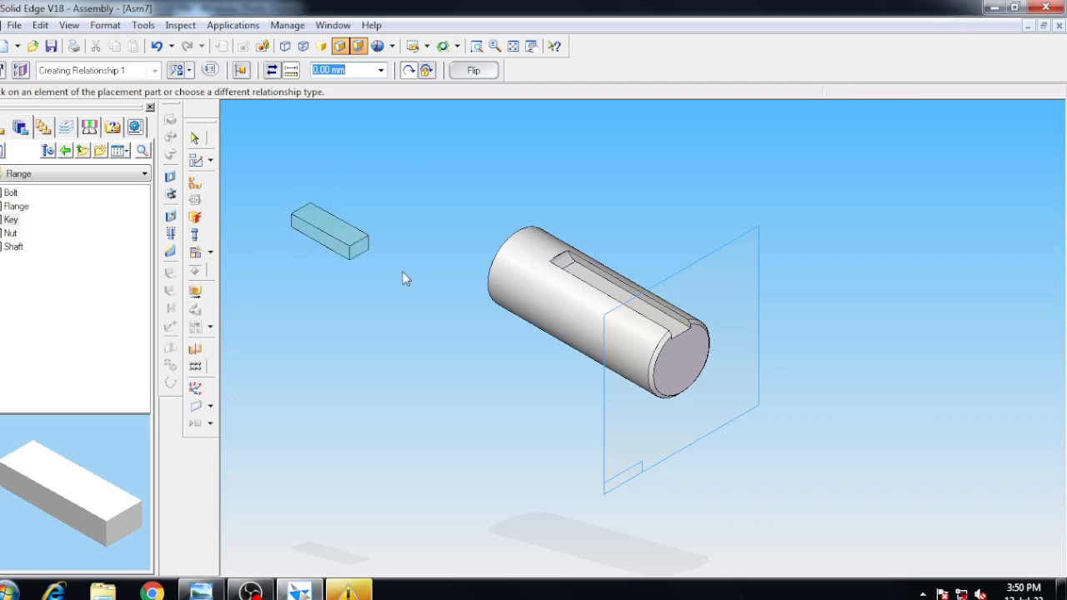
{"action": "left_click", "coordinate": [361, 264]}
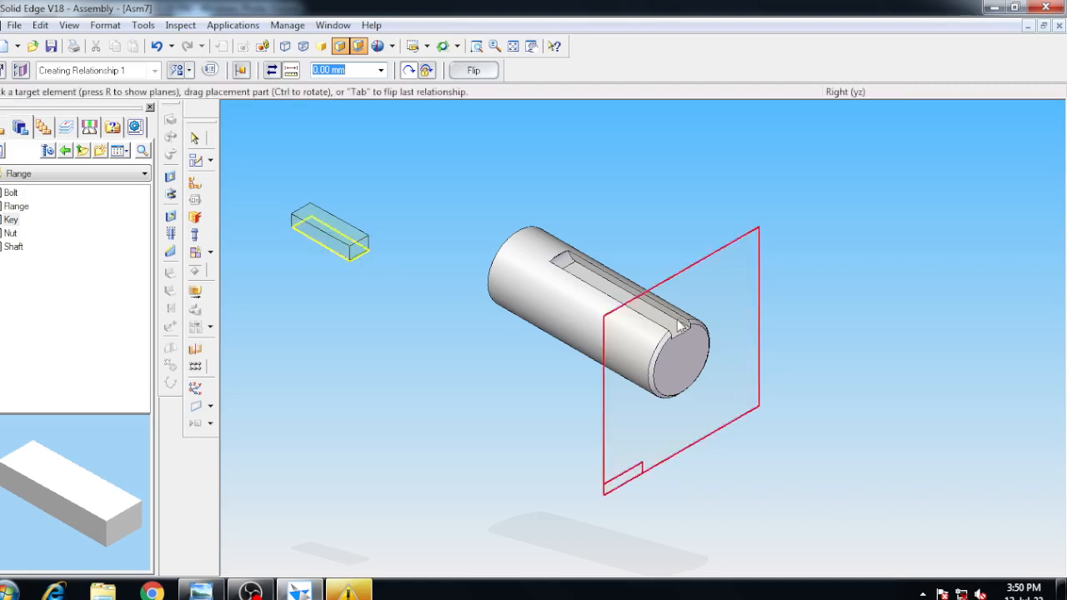
{"action": "right_click", "coordinate": [688, 345]}
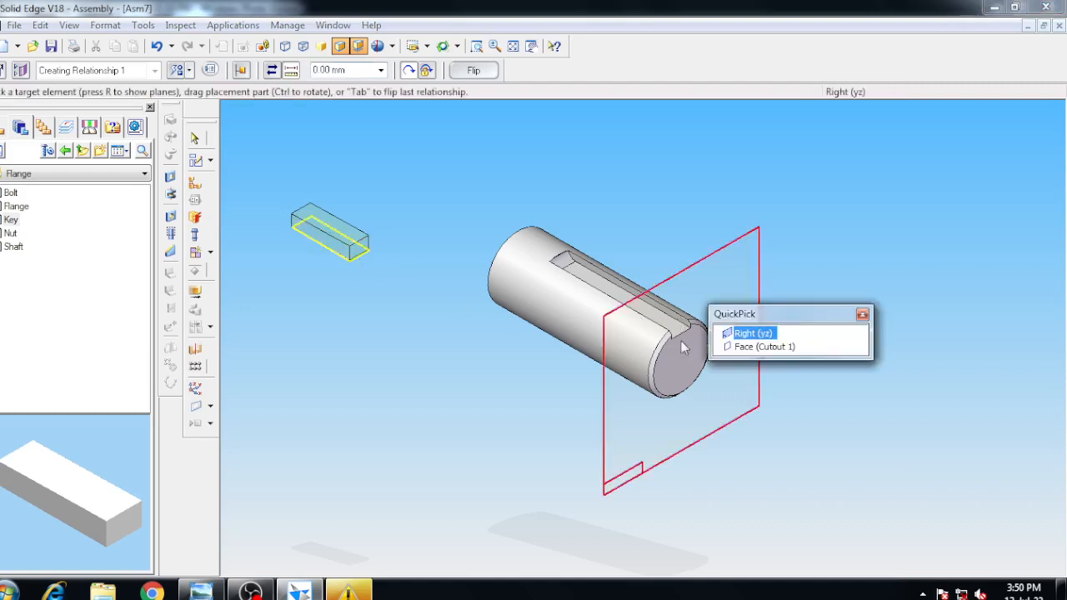
{"action": "left_click", "coordinate": [748, 348]}
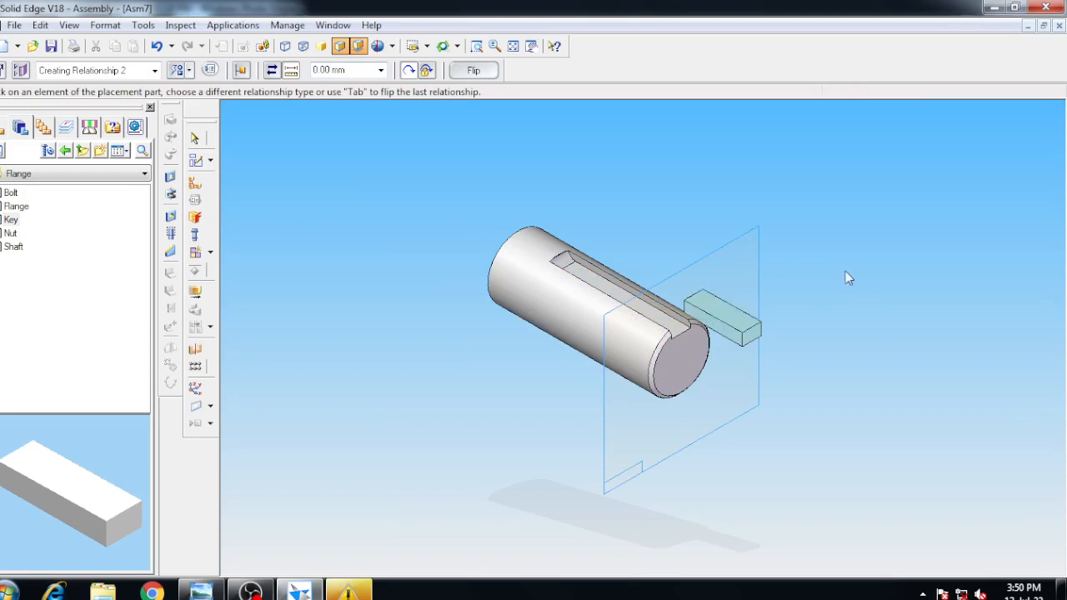
- Close the assembly without saving its changes
{"action": "left_click", "coordinate": [1058, 26]}
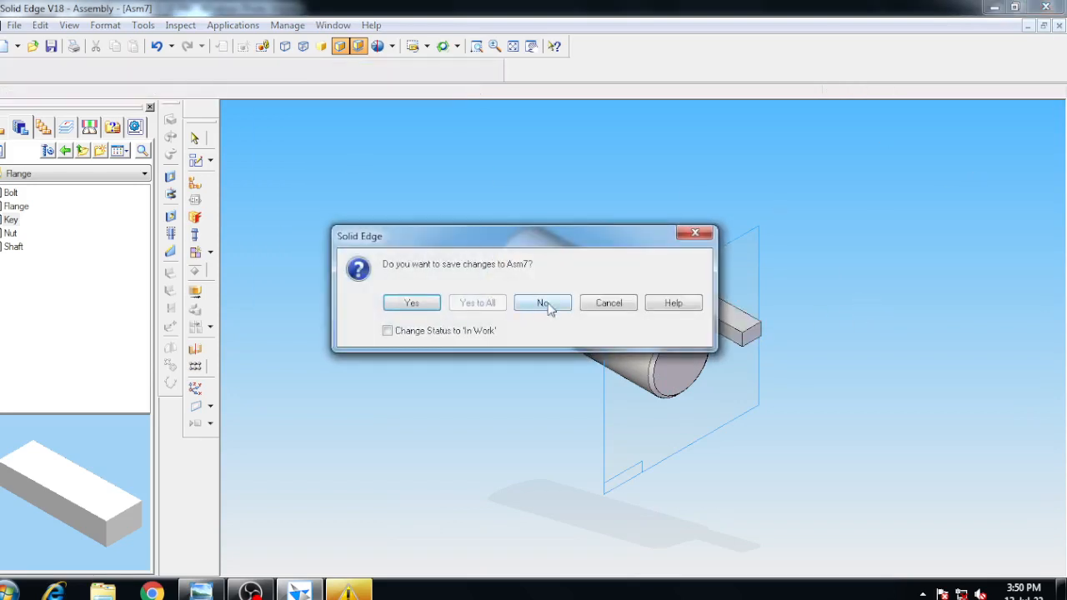
{"action": "left_click", "coordinate": [548, 308]}
{"action": "left_click", "coordinate": [587, 342]}
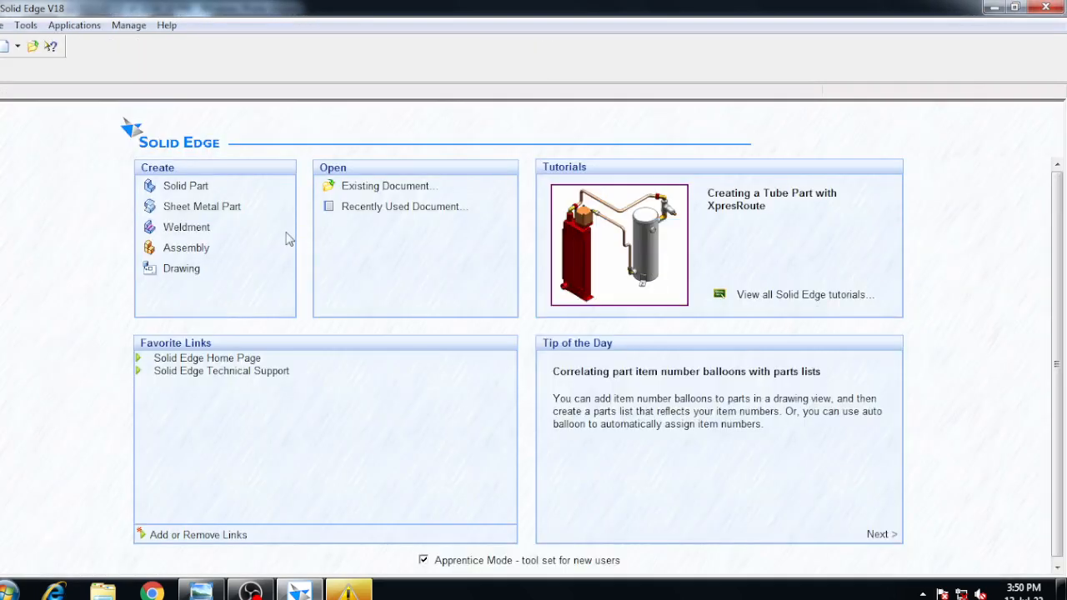
- Start a new solid part and, from there, open the Key part in the Flange folder
{"action": "left_click", "coordinate": [171, 186]}
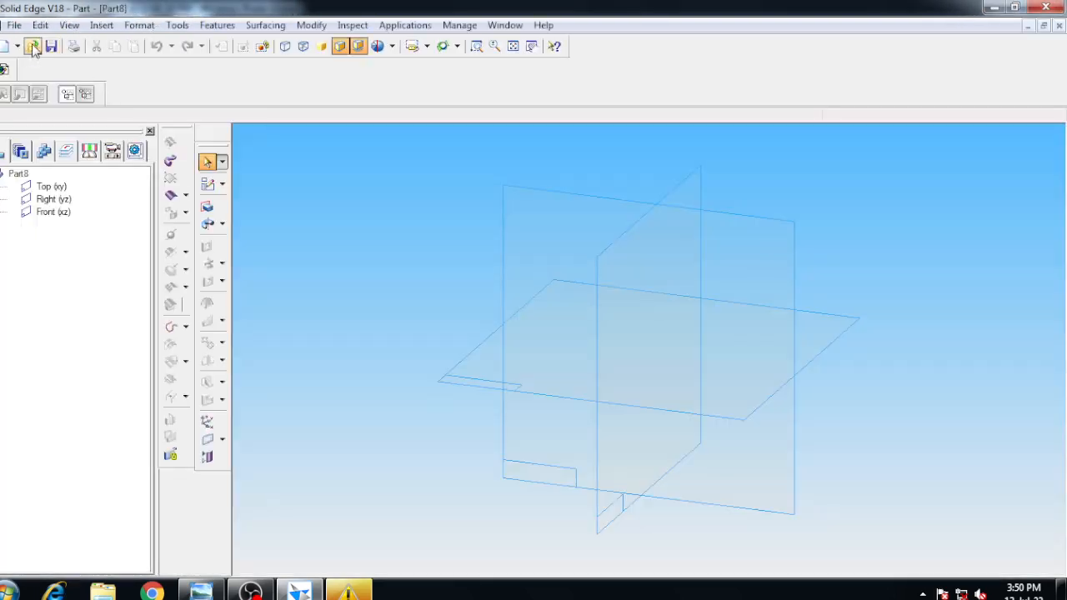
{"action": "left_click", "coordinate": [32, 47]}
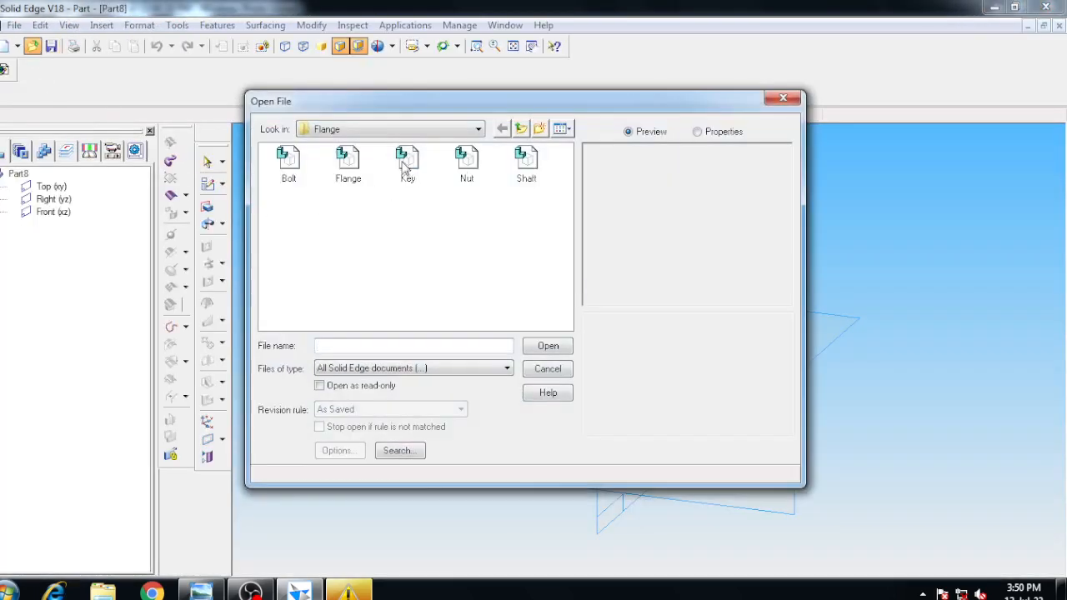
{"action": "left_click", "coordinate": [406, 162]}
{"action": "left_click", "coordinate": [548, 346]}
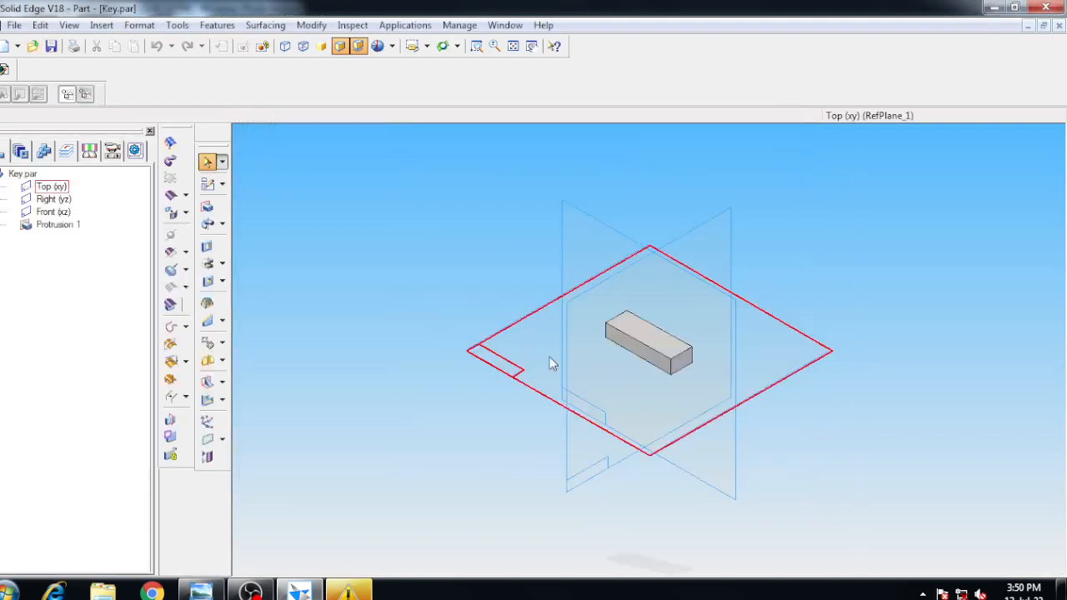
- Open the definition of the key's protrusion and check the two height dimensions of its profile
{"action": "right_click", "coordinate": [57, 230]}
{"action": "left_click", "coordinate": [112, 482]}
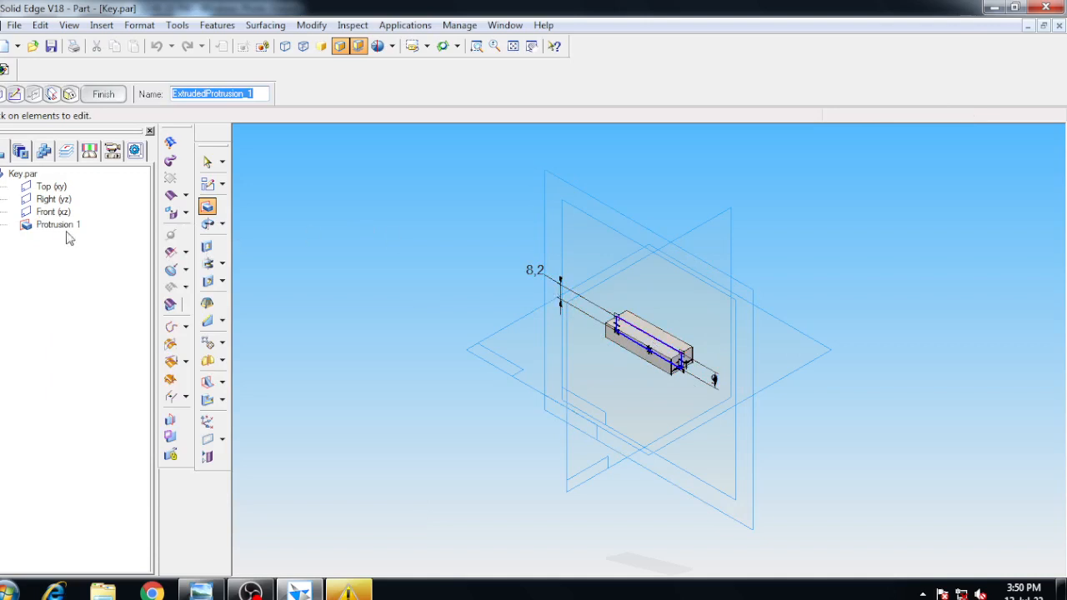
{"action": "left_click", "coordinate": [615, 324]}
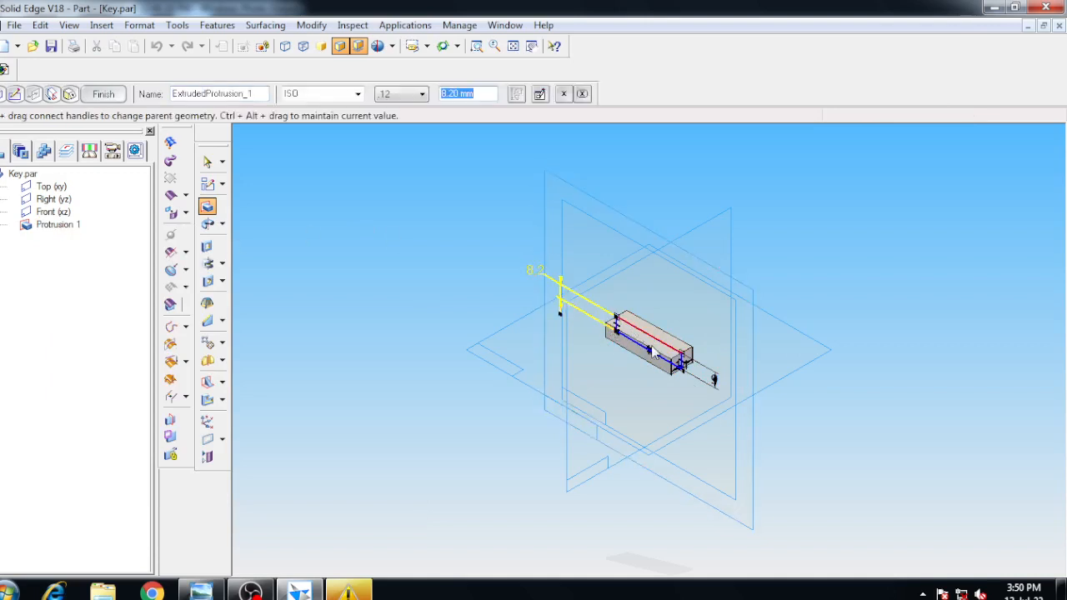
{"action": "left_click", "coordinate": [691, 368]}
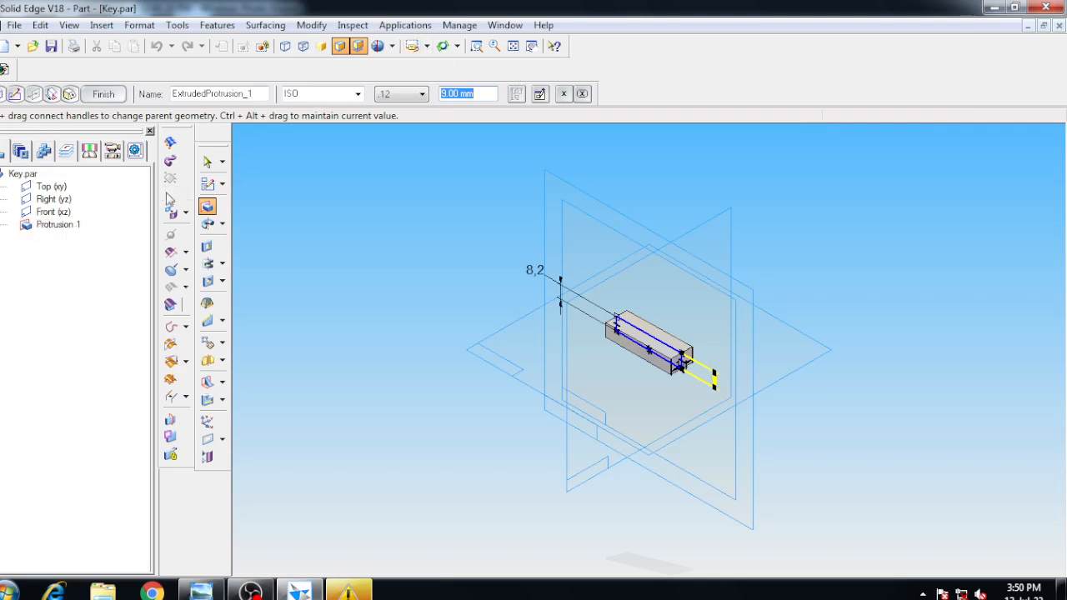
- Edit the profile of the key's protrusion, dimension its bottom edge with a length of 80 mm and return to the part
{"action": "left_click", "coordinate": [61, 227]}
{"action": "right_click", "coordinate": [61, 228]}
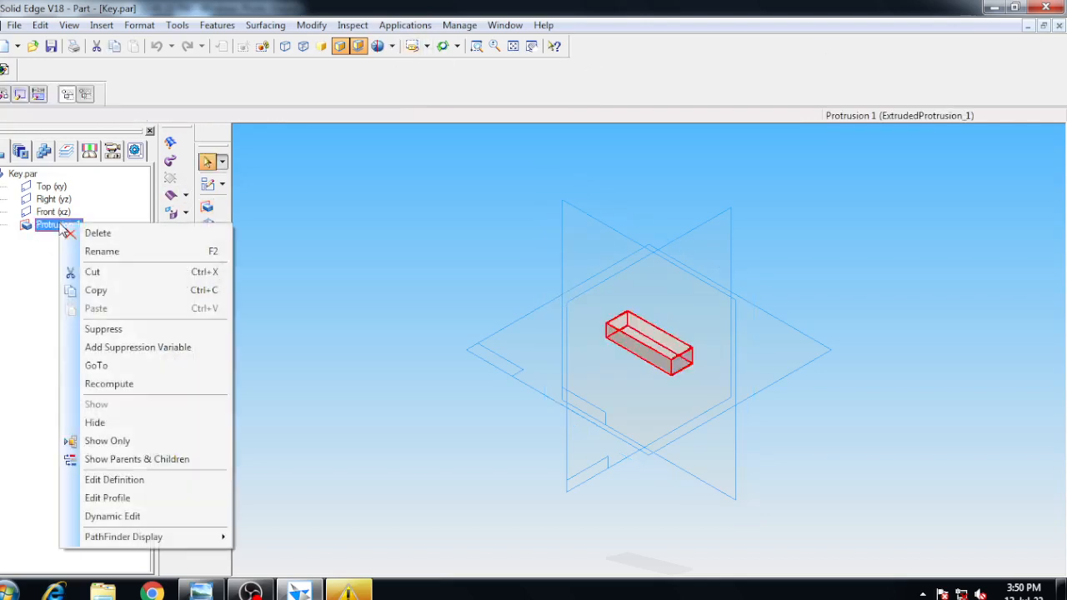
{"action": "left_click", "coordinate": [123, 500]}
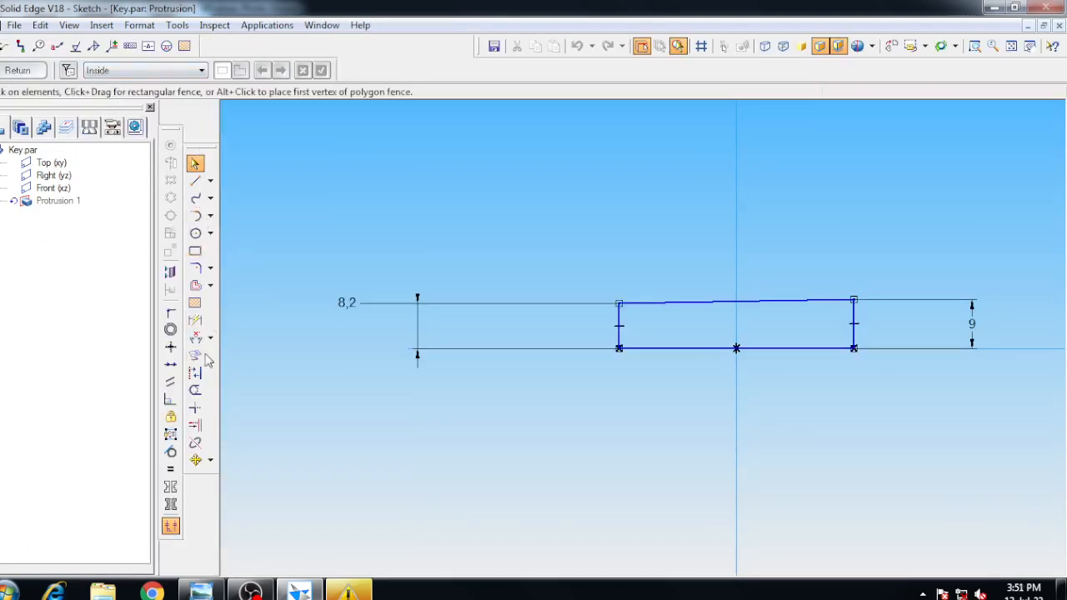
{"action": "left_click", "coordinate": [195, 321]}
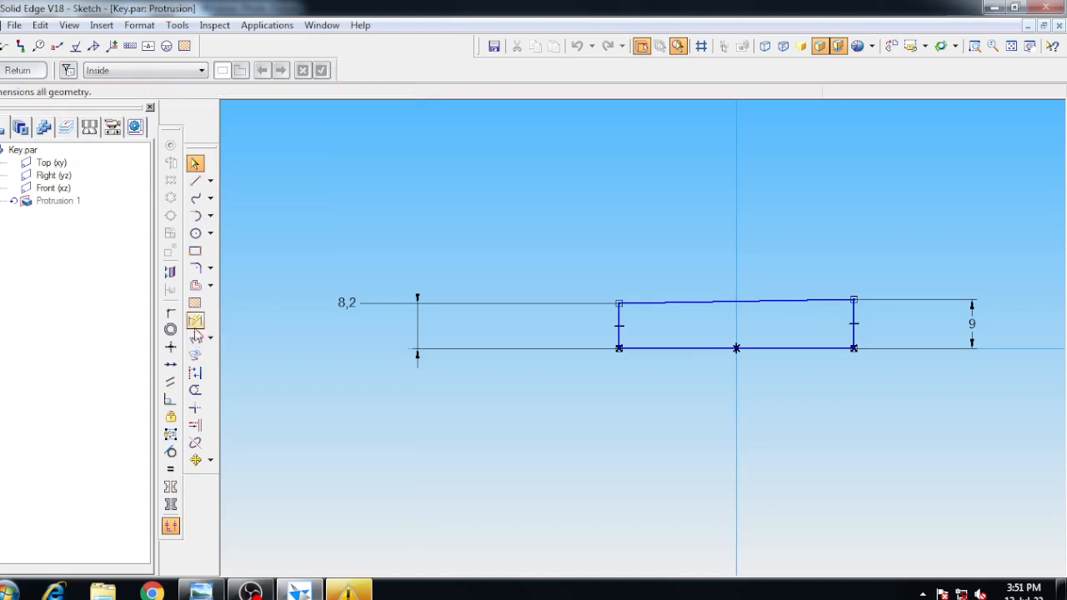
{"action": "left_click", "coordinate": [770, 348]}
{"action": "left_click", "coordinate": [834, 408]}
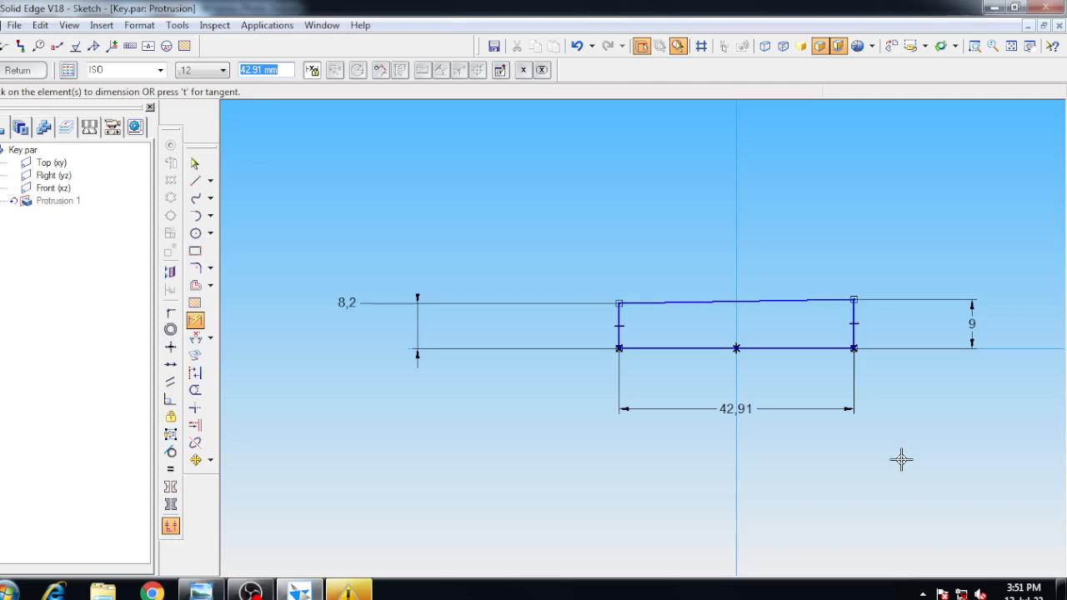
{"action": "type", "text": "80"}
{"action": "key", "text": "Return"}
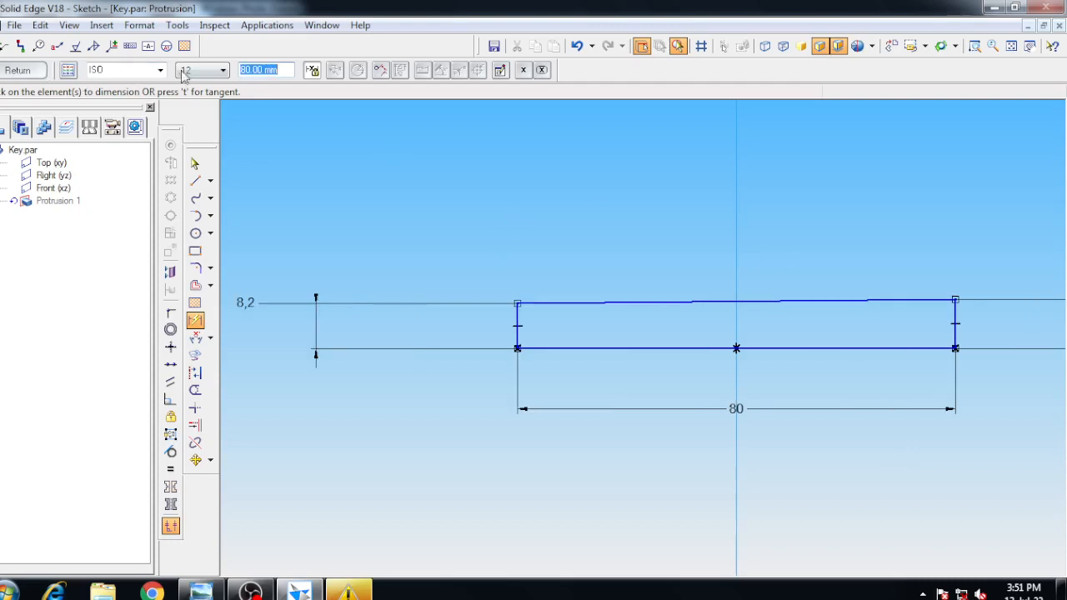
{"action": "left_click", "coordinate": [24, 70]}
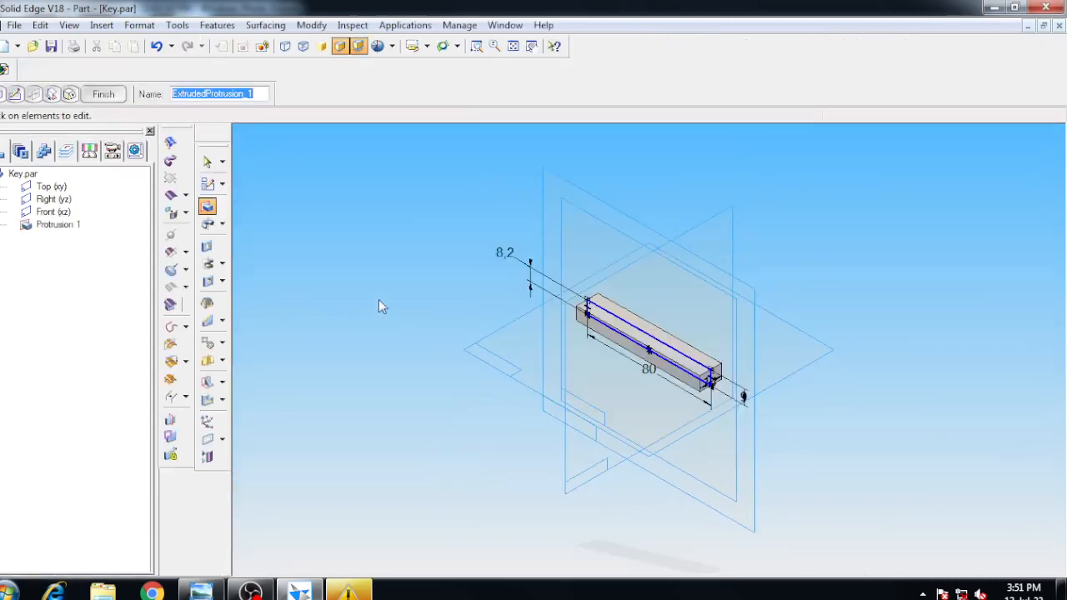
- Save the Key part and close it together with the empty part
{"action": "left_click", "coordinate": [50, 46]}
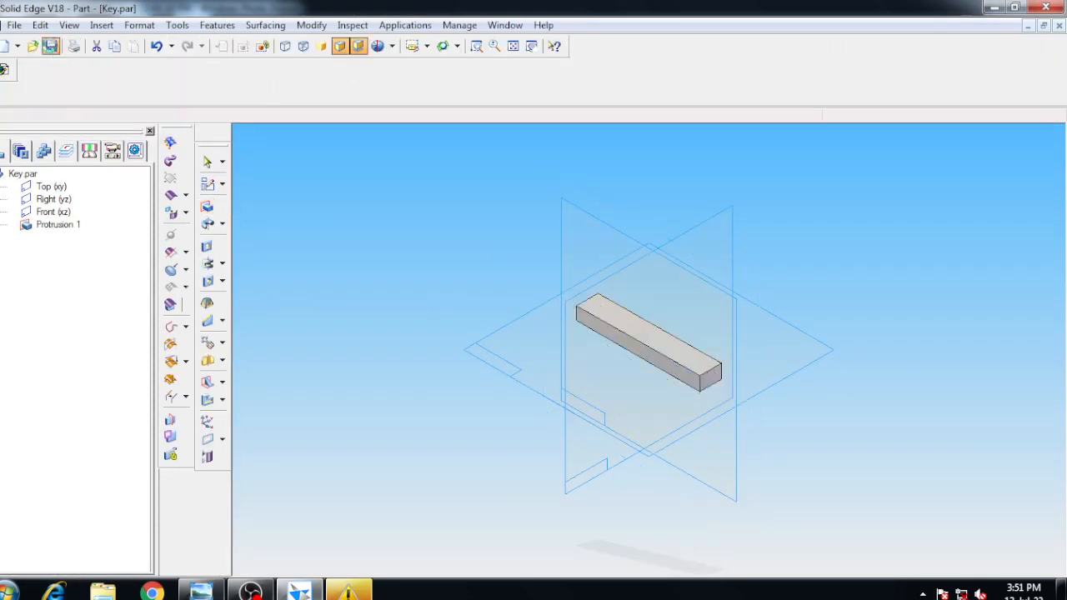
{"action": "left_click", "coordinate": [1061, 27]}
{"action": "left_click", "coordinate": [1060, 27]}
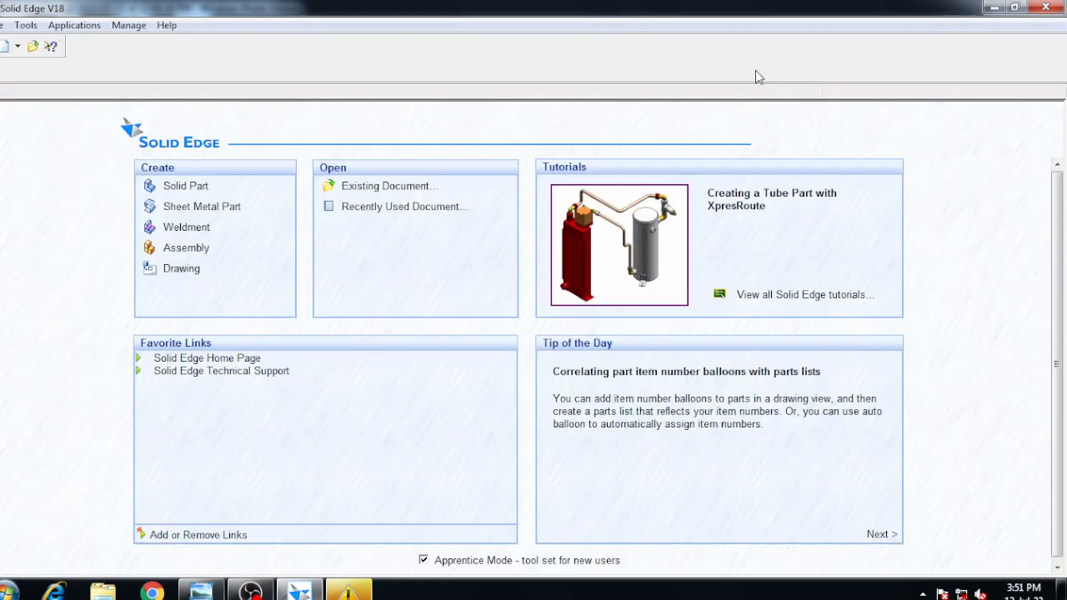
- Create a new assembly and place the Shaft from the Flange folder as its first part
{"action": "left_click", "coordinate": [190, 248]}
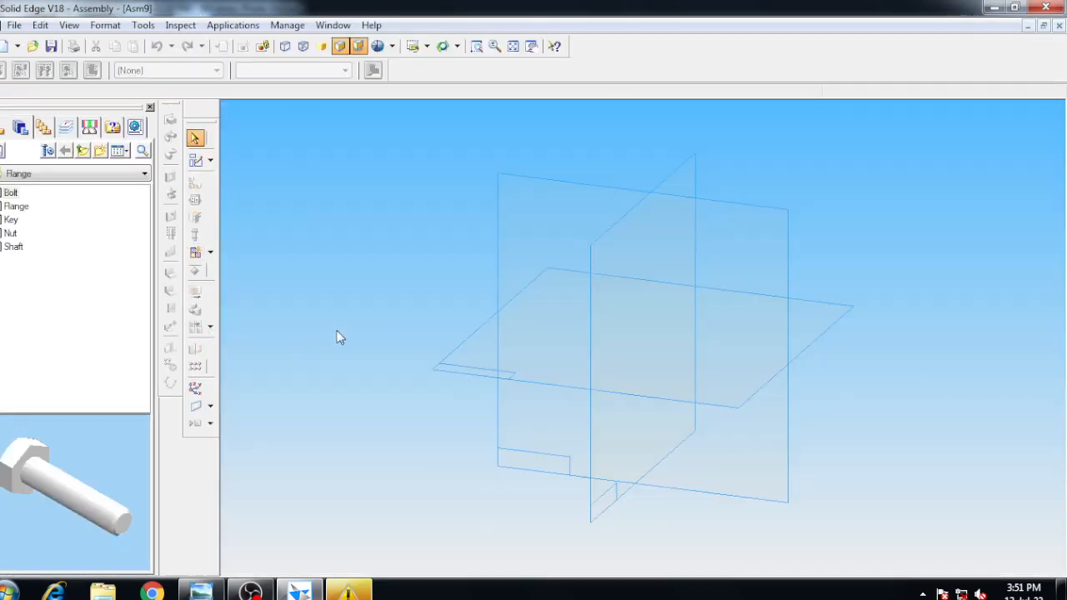
{"action": "left_click", "coordinate": [24, 249]}
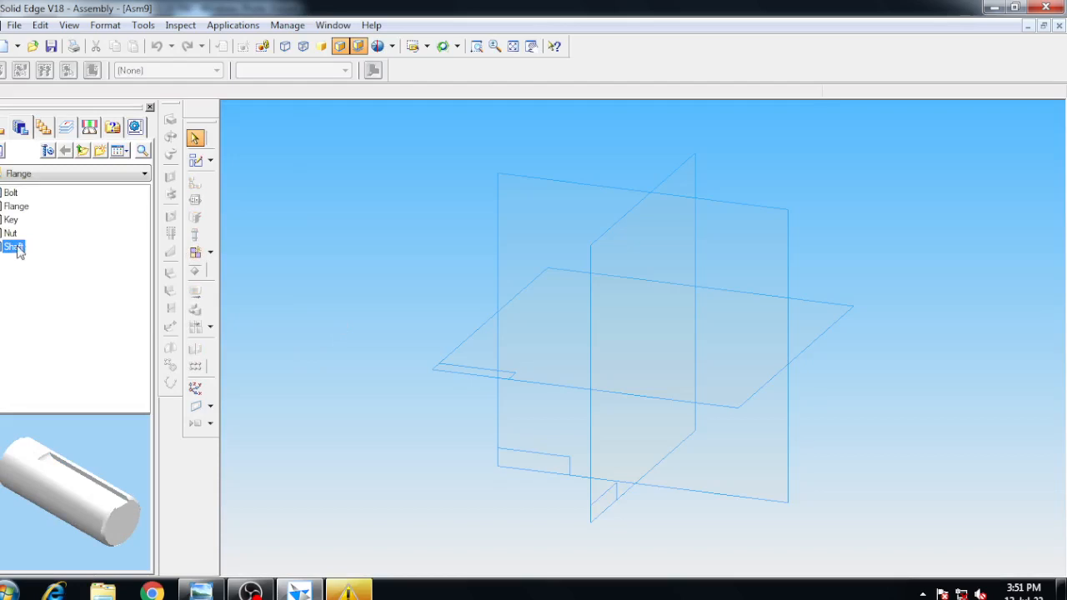
{"action": "left_click_drag", "start_coordinate": [18, 252], "coordinate": [448, 262]}
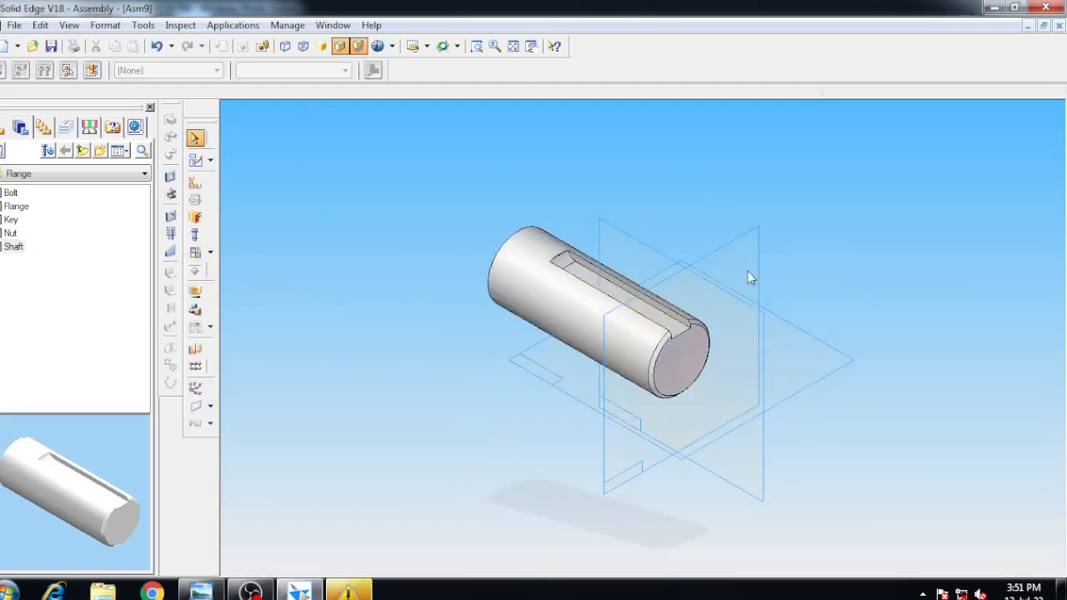
- Hide the Front (xz) and Top (xy) reference planes in the new assembly
{"action": "right_click", "coordinate": [642, 244]}
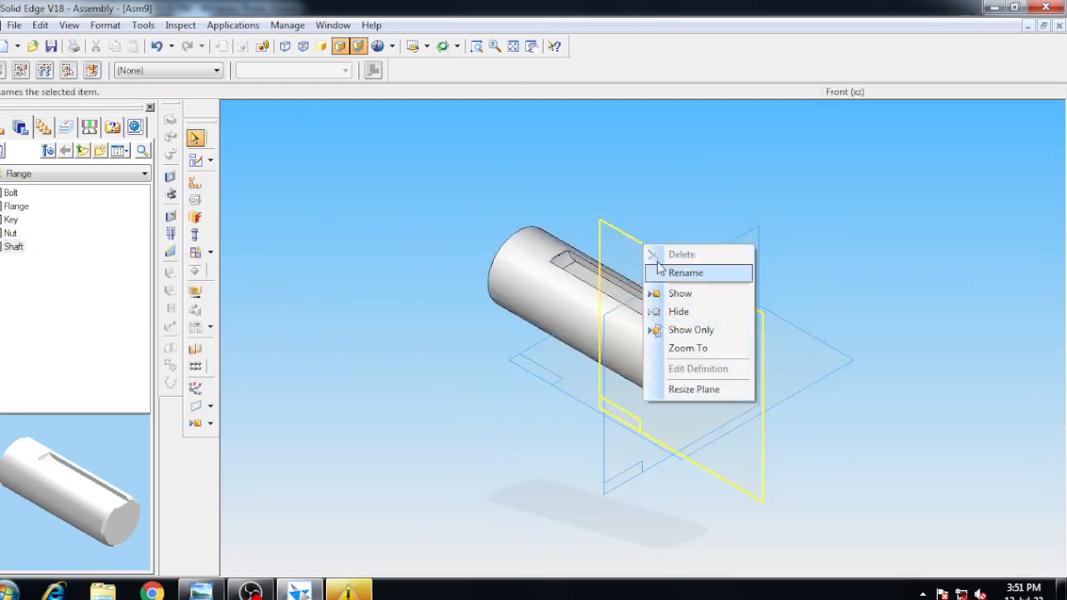
{"action": "left_click", "coordinate": [678, 311]}
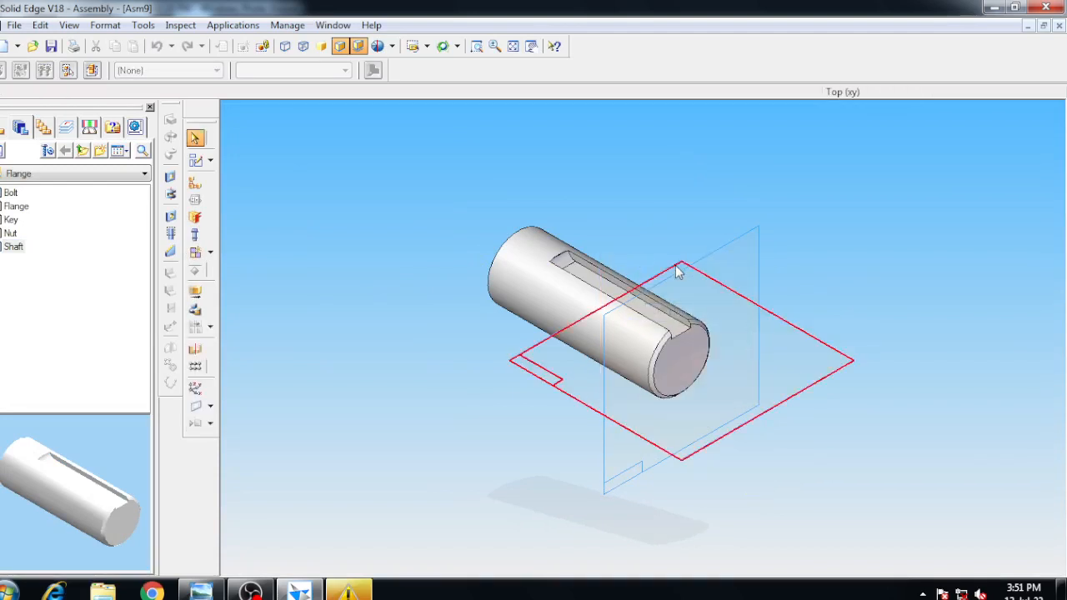
{"action": "right_click", "coordinate": [676, 265]}
{"action": "left_click", "coordinate": [712, 330]}
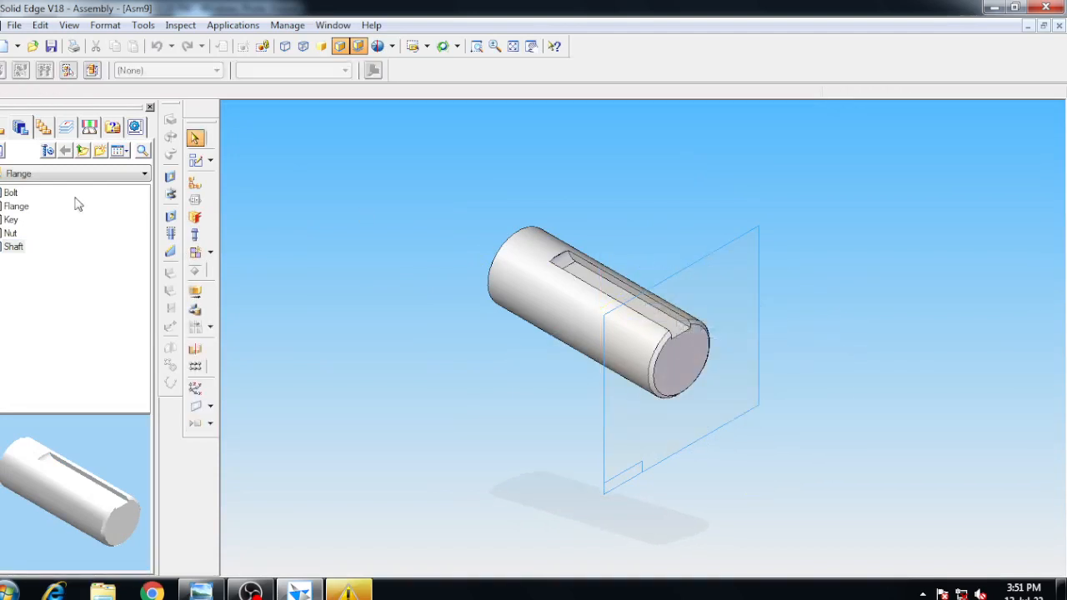
- Place the Key part in the assembly and mate its bottom face to the floor of the shaft's keyway
{"action": "left_click", "coordinate": [11, 220]}
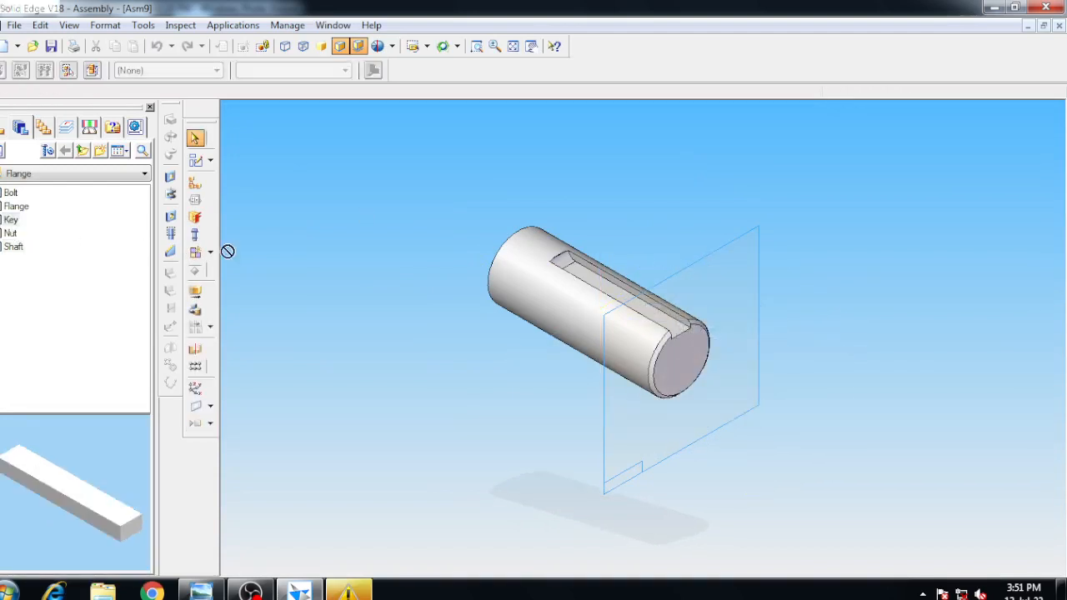
{"action": "left_click_drag", "start_coordinate": [389, 223], "coordinate": [413, 264]}
{"action": "left_click", "coordinate": [404, 254]}
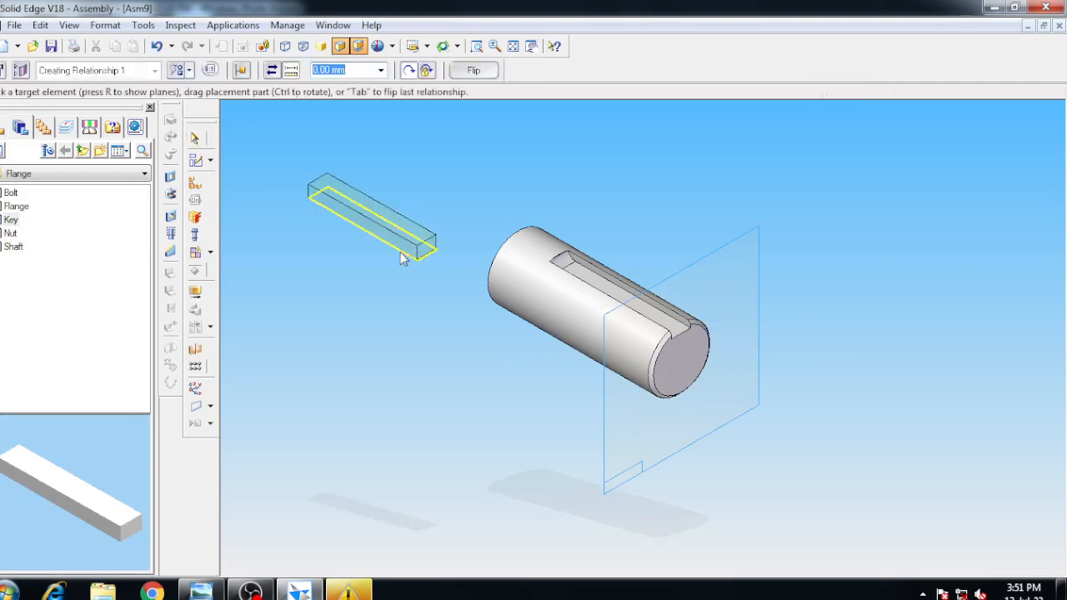
{"action": "left_click", "coordinate": [674, 331]}
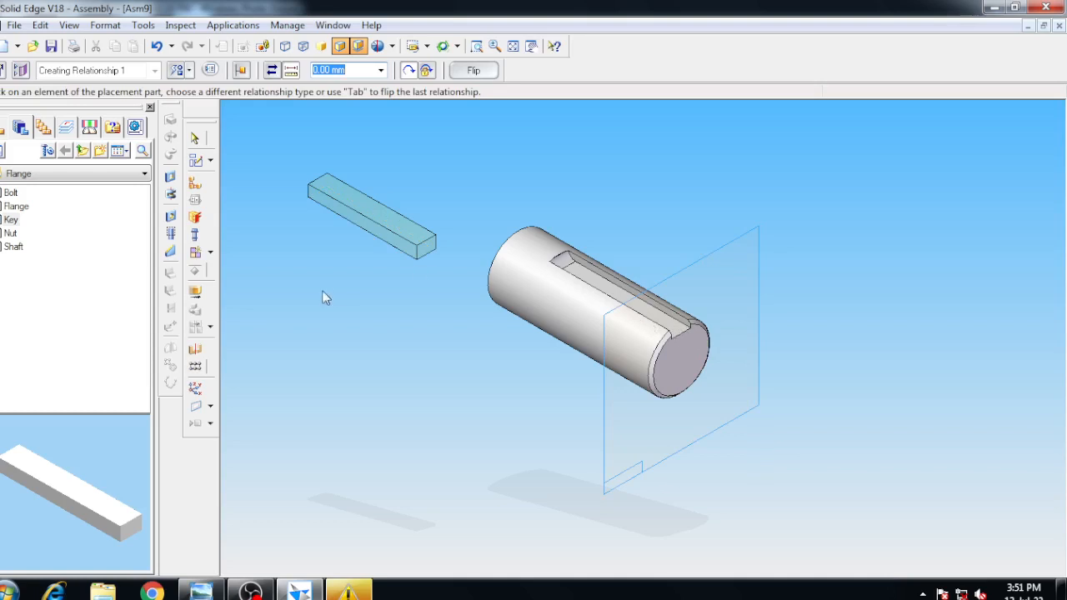
{"action": "left_click", "coordinate": [195, 185]}
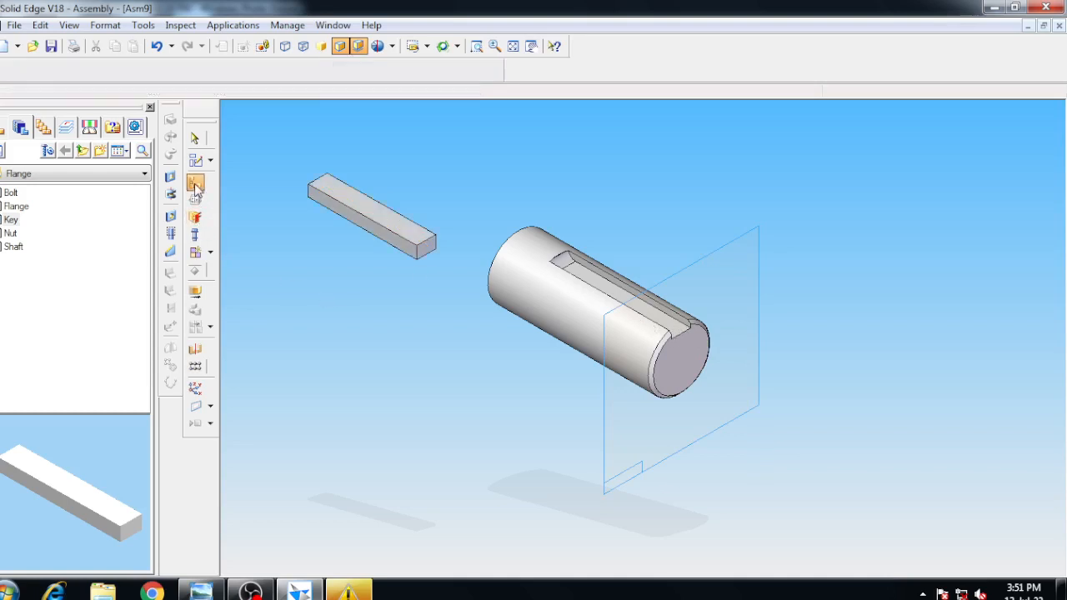
{"action": "left_click", "coordinate": [406, 259]}
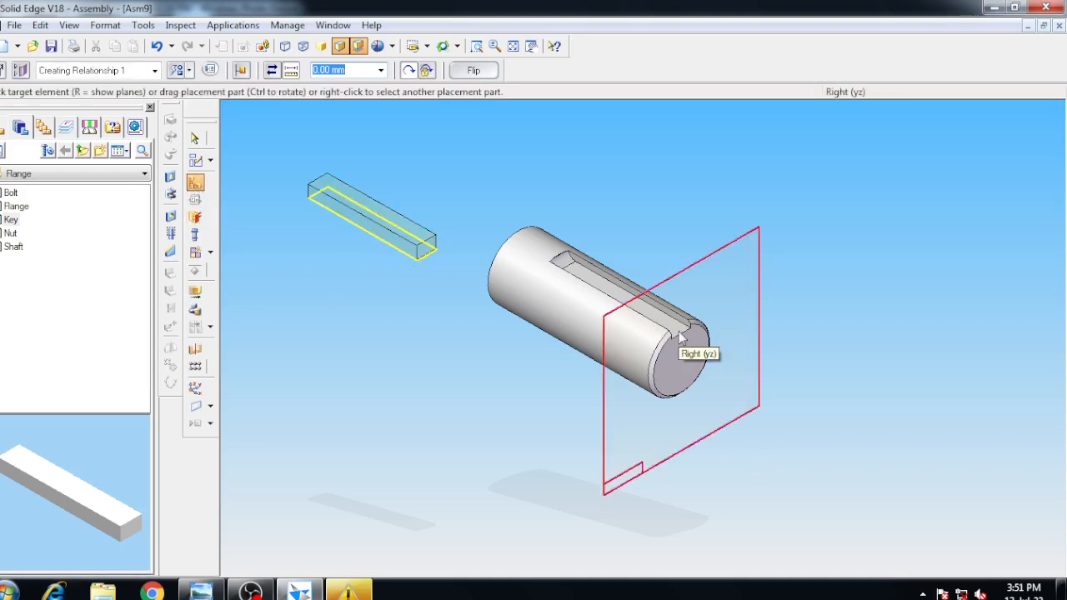
{"action": "right_click", "coordinate": [681, 333]}
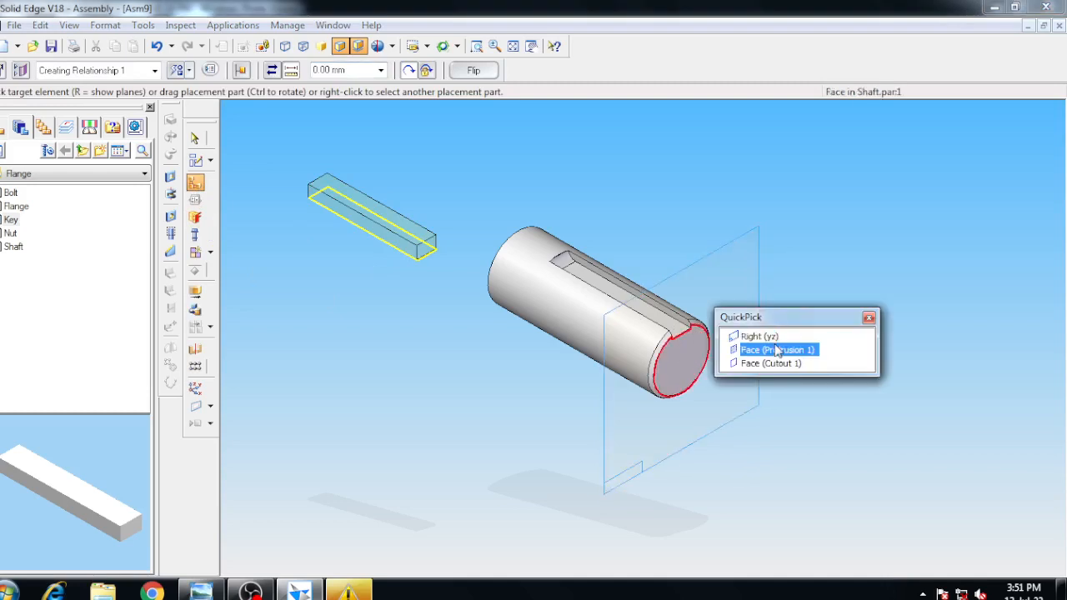
{"action": "left_click", "coordinate": [770, 363]}
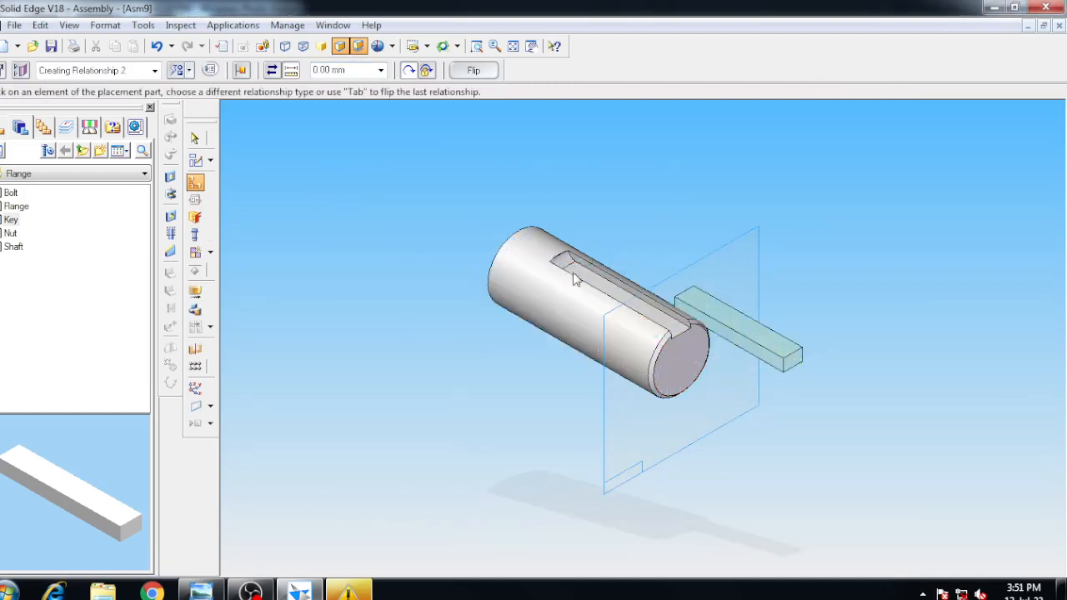
- Mate the key's side face to the keyway wall and align its end face with the Right (yz) plane
{"action": "left_click", "coordinate": [752, 356]}
{"action": "left_click", "coordinate": [640, 319]}
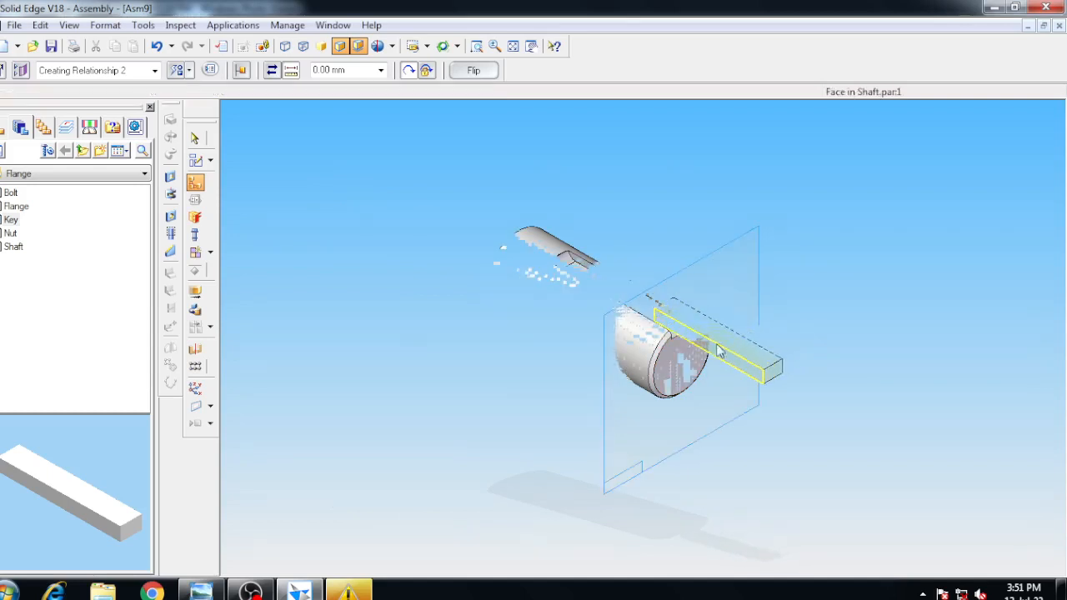
{"action": "left_click", "coordinate": [690, 277]}
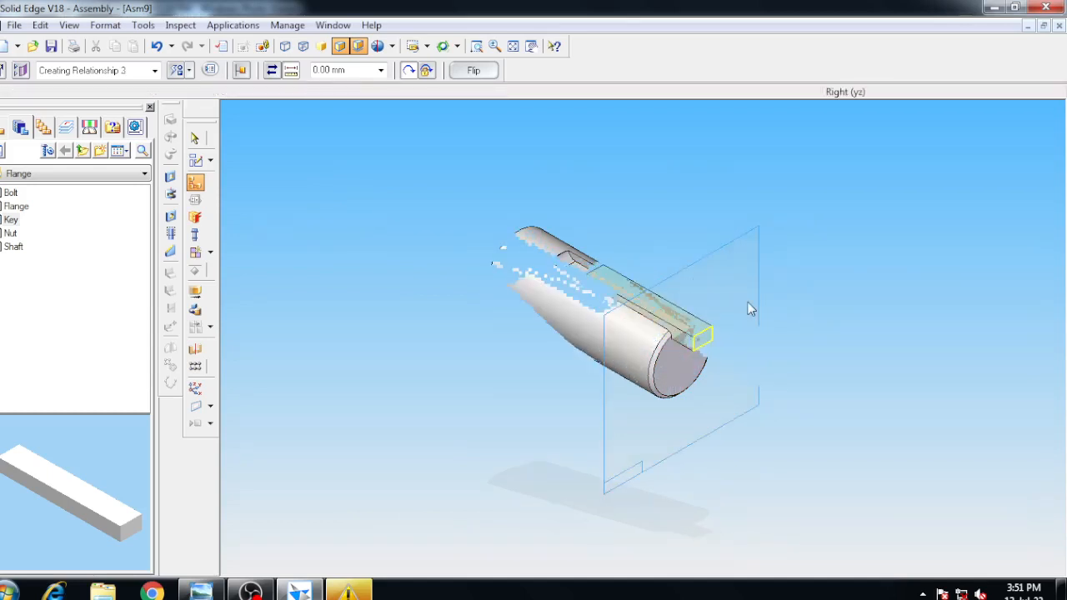
- Place the Flange part with its bore coaxial to the shaft and its large front face flush with the Right (yz) plane
{"action": "left_click", "coordinate": [17, 207]}
{"action": "left_click_drag", "start_coordinate": [17, 207], "coordinate": [456, 271]}
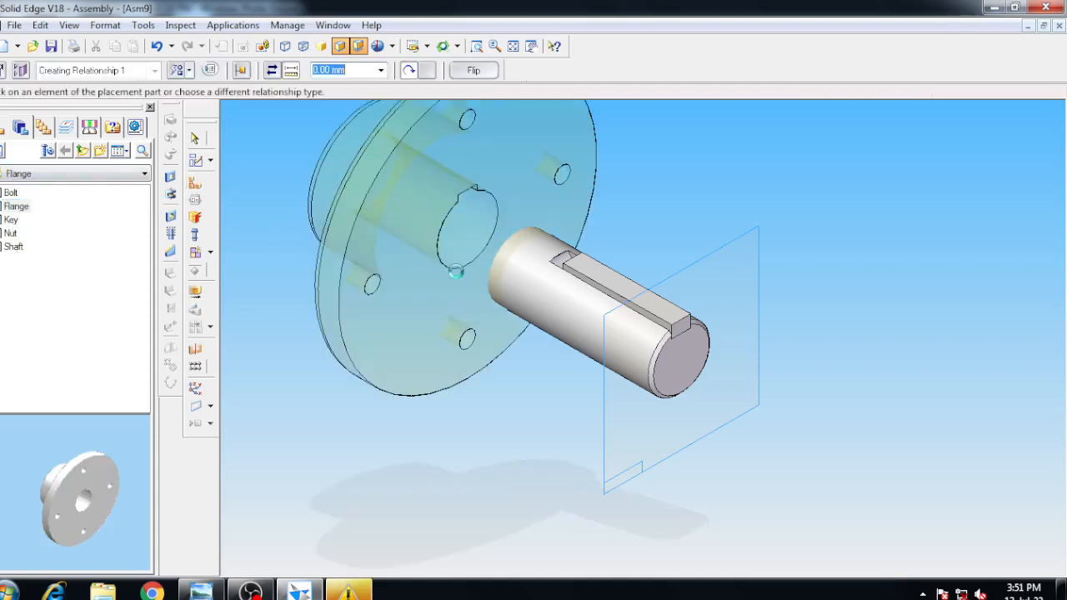
{"action": "left_click", "coordinate": [457, 235]}
{"action": "left_click", "coordinate": [576, 321]}
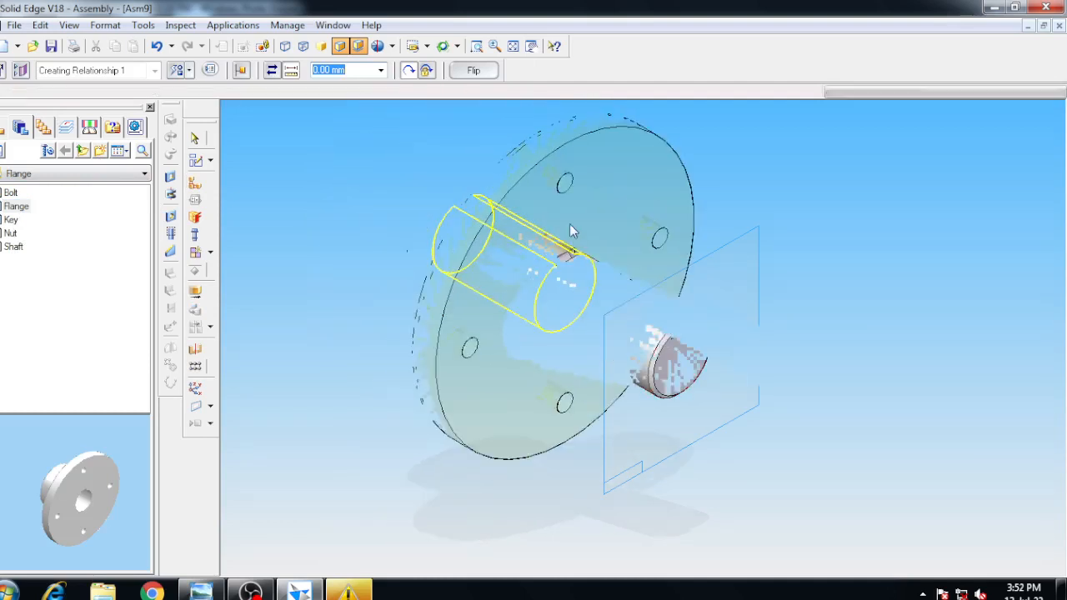
{"action": "left_click", "coordinate": [602, 147]}
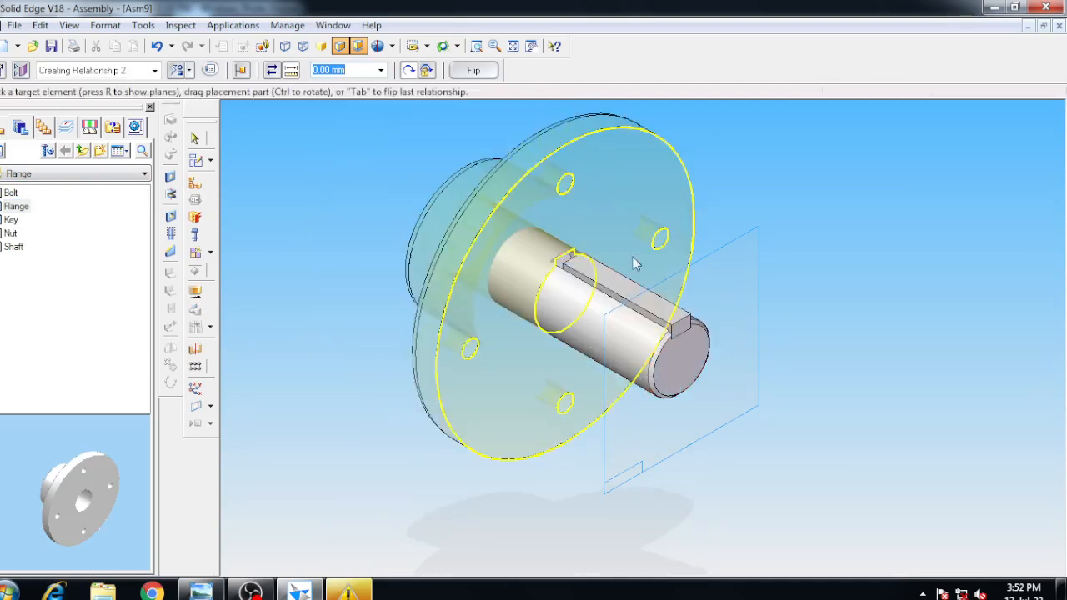
{"action": "left_click", "coordinate": [687, 359]}
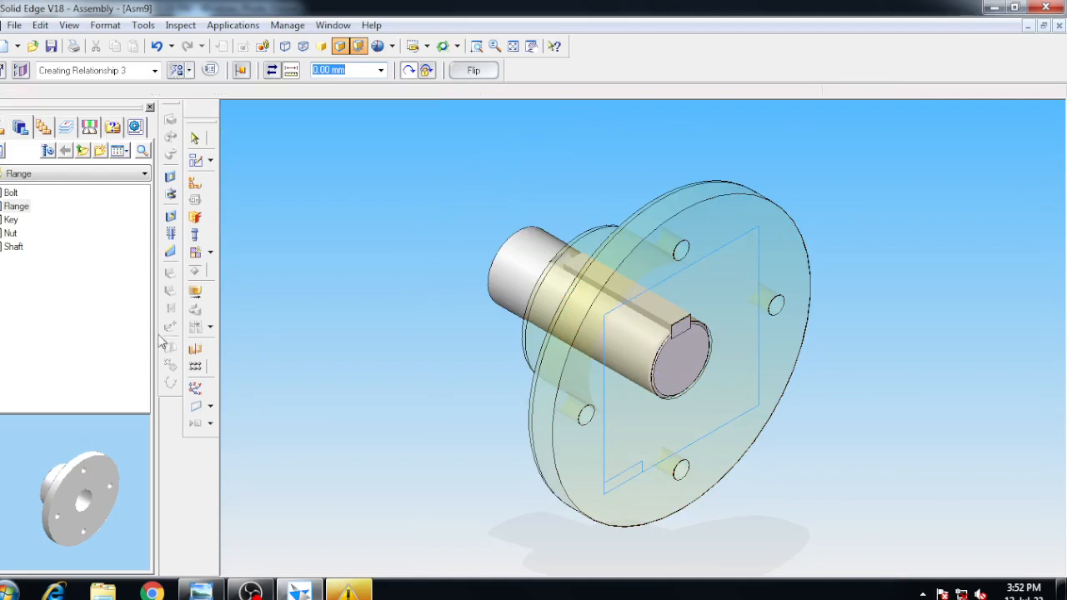
{"action": "left_click", "coordinate": [196, 354]}
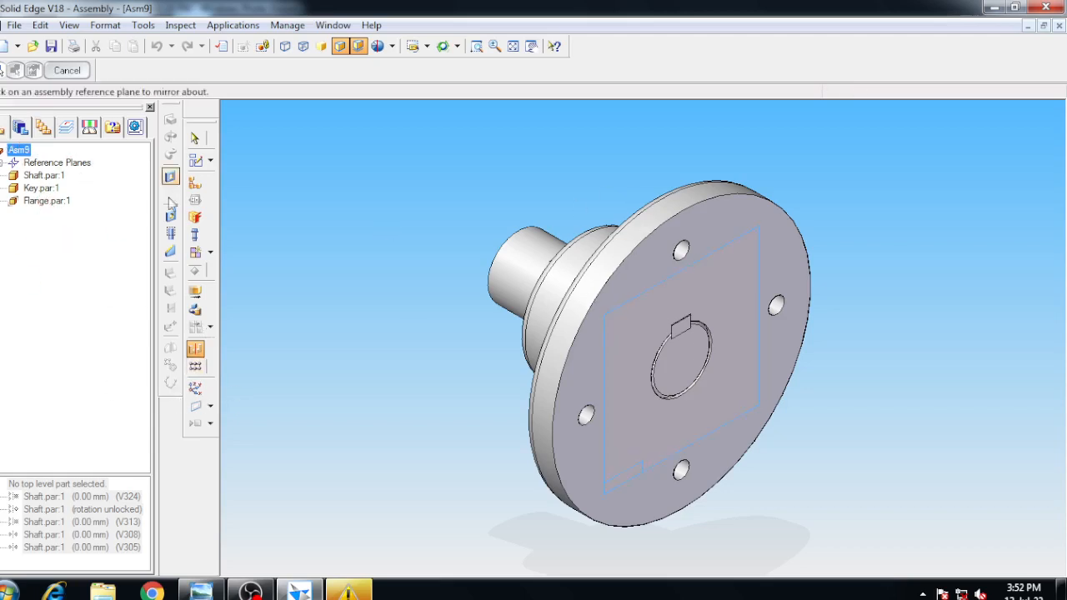
{"action": "left_click", "coordinate": [197, 140]}
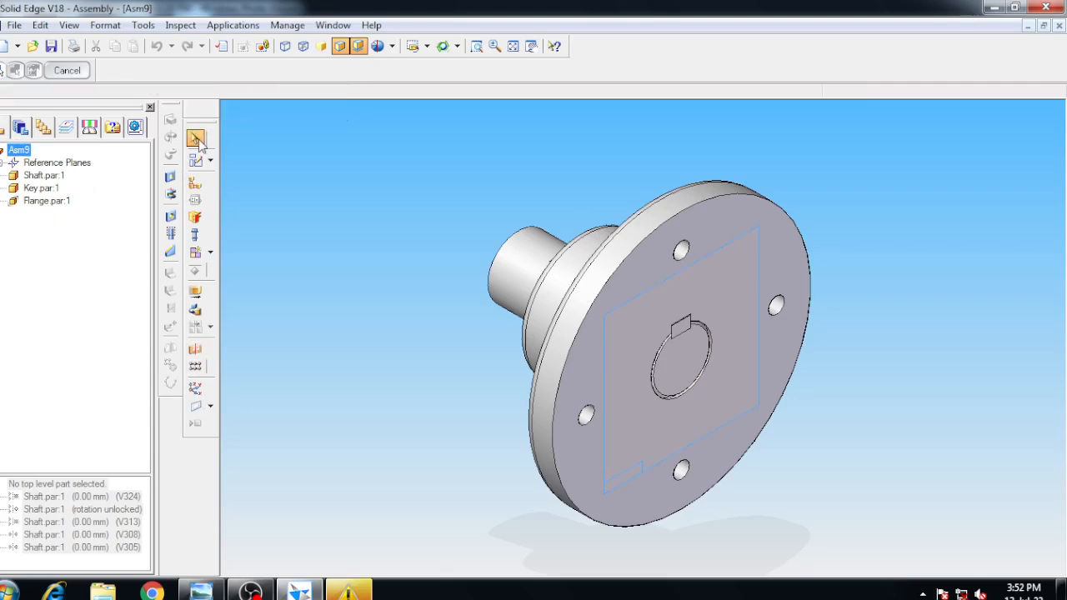
{"action": "left_click", "coordinate": [41, 189]}
{"action": "left_click", "coordinate": [43, 175]}
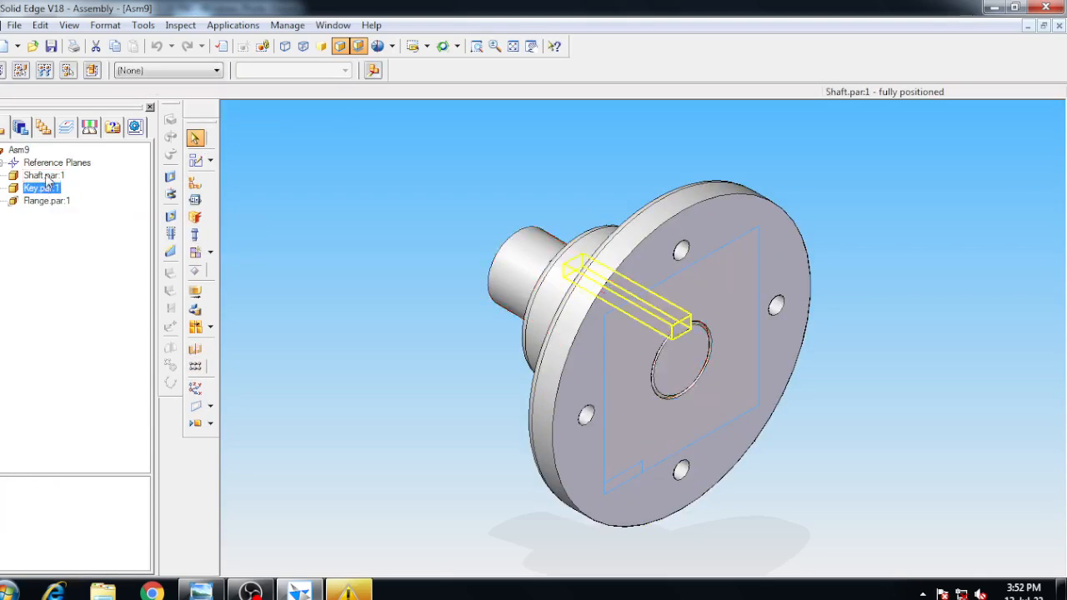
{"action": "left_click", "coordinate": [42, 200]}
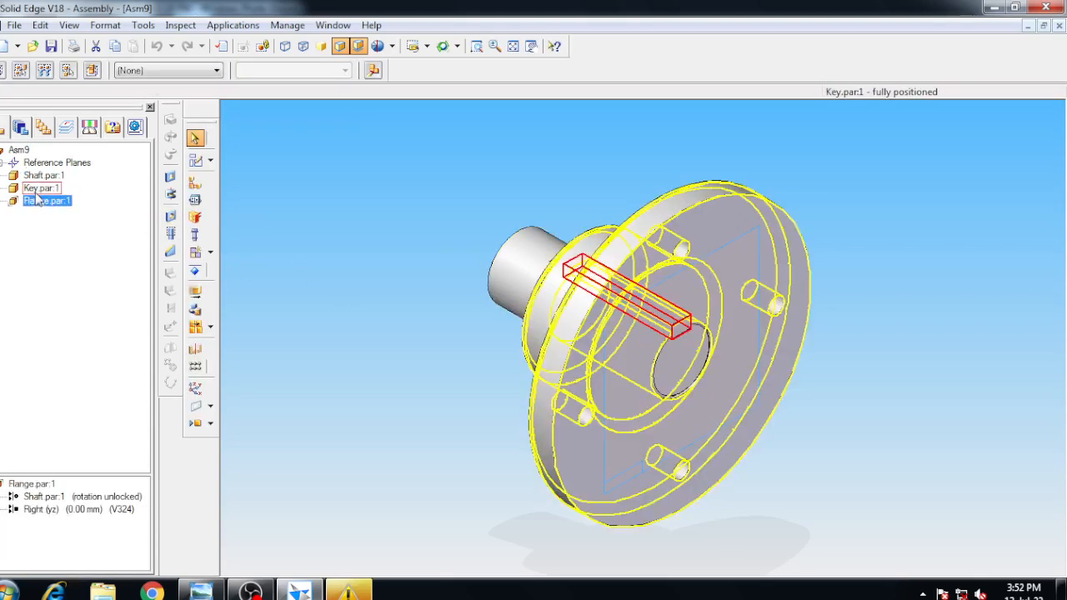
{"action": "left_click", "coordinate": [40, 189]}
{"action": "left_click", "coordinate": [38, 201]}
{"action": "left_click", "coordinate": [42, 188], "text": "ctrl"}
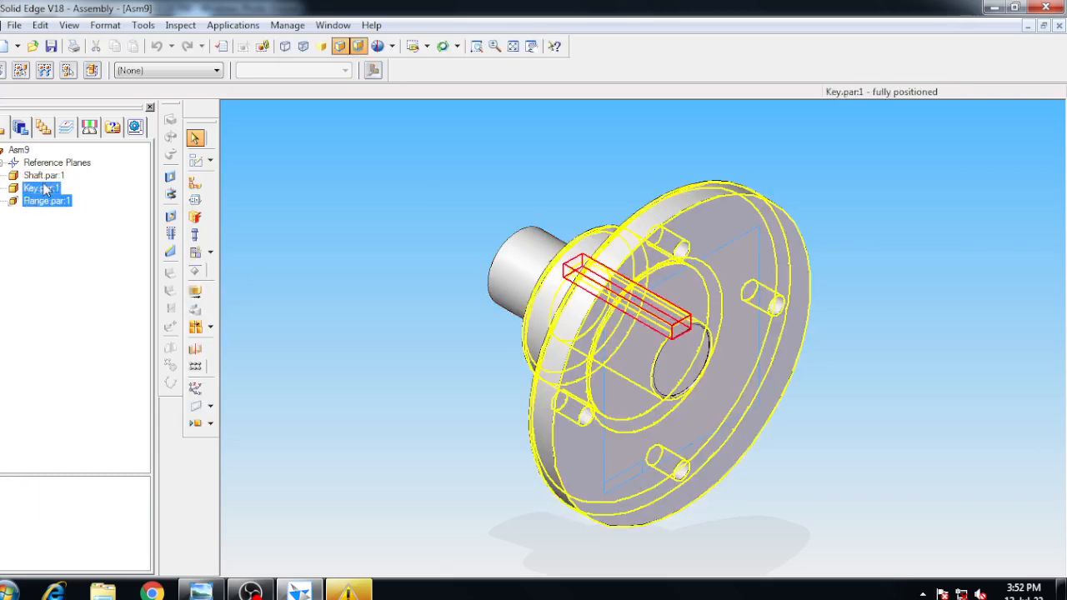
{"action": "left_click", "coordinate": [41, 177], "text": "ctrl"}
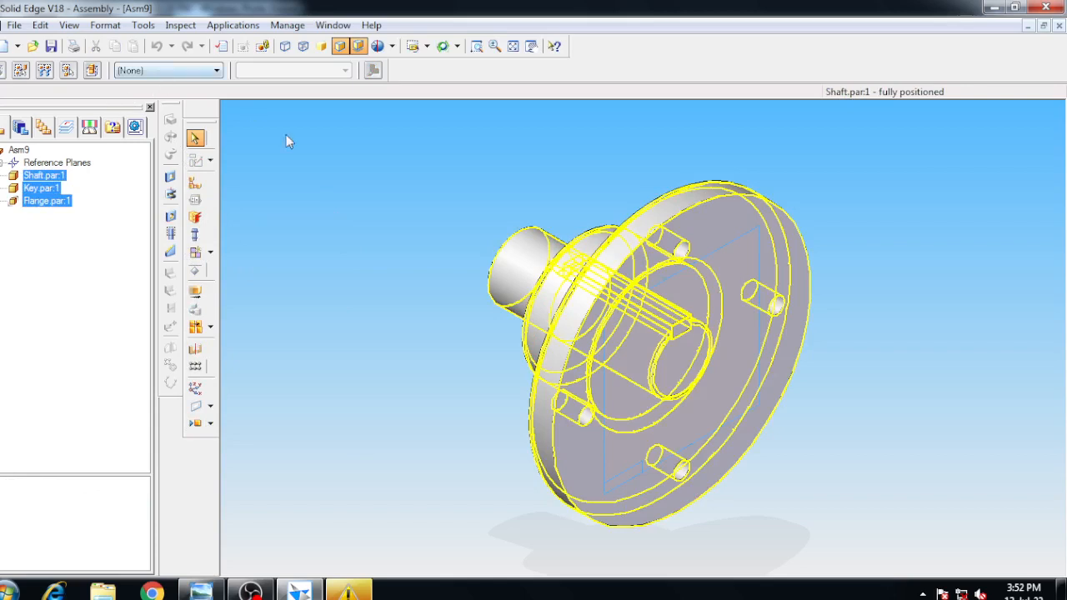
- Mirror the flange, key and shaft about the Right (yz) plane, replicating the assembly structure and grounding all parts
{"action": "left_click", "coordinate": [195, 348]}
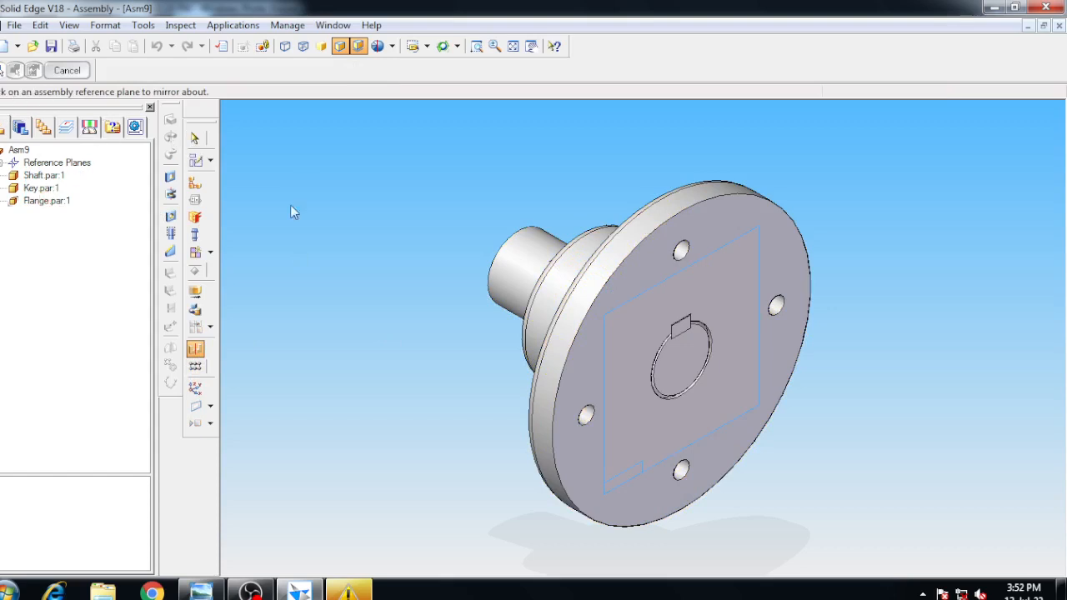
{"action": "left_click", "coordinate": [683, 271]}
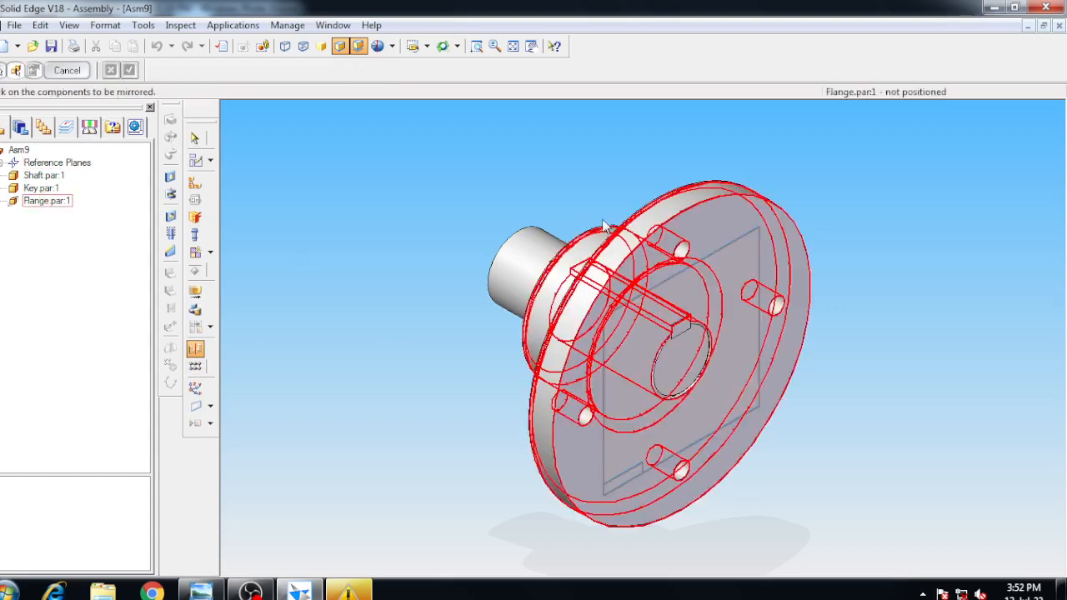
{"action": "left_click", "coordinate": [46, 201]}
{"action": "left_click", "coordinate": [40, 187]}
{"action": "left_click", "coordinate": [43, 175]}
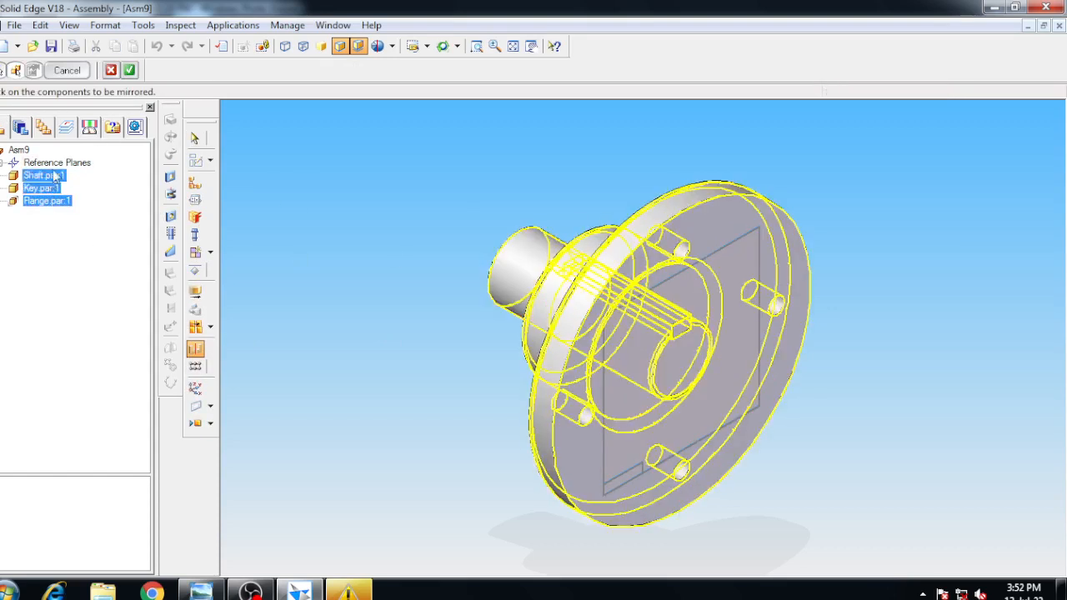
{"action": "left_click", "coordinate": [129, 71]}
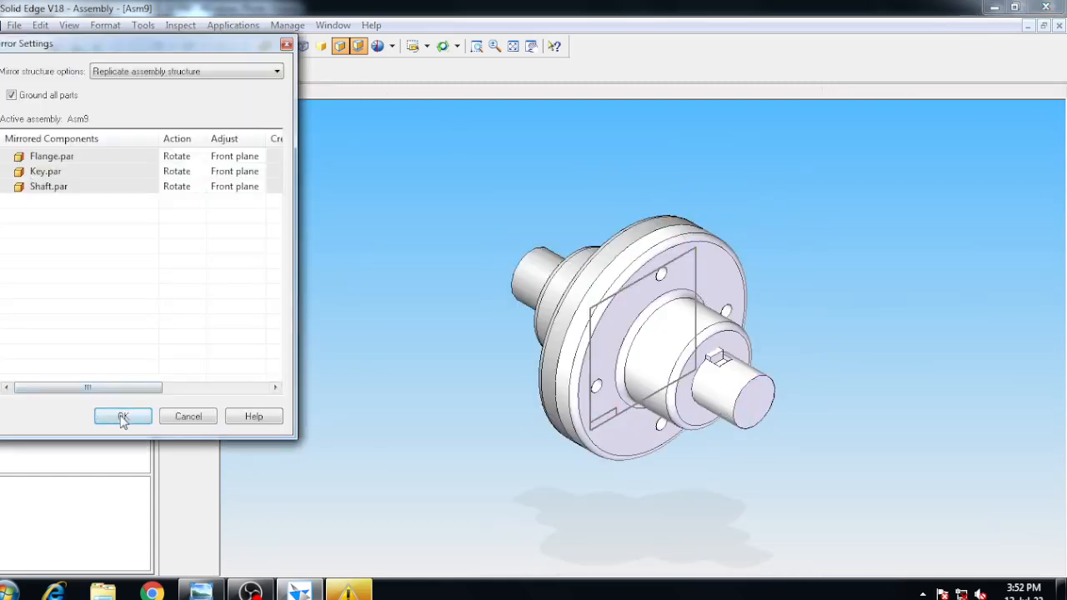
{"action": "left_click", "coordinate": [123, 419]}
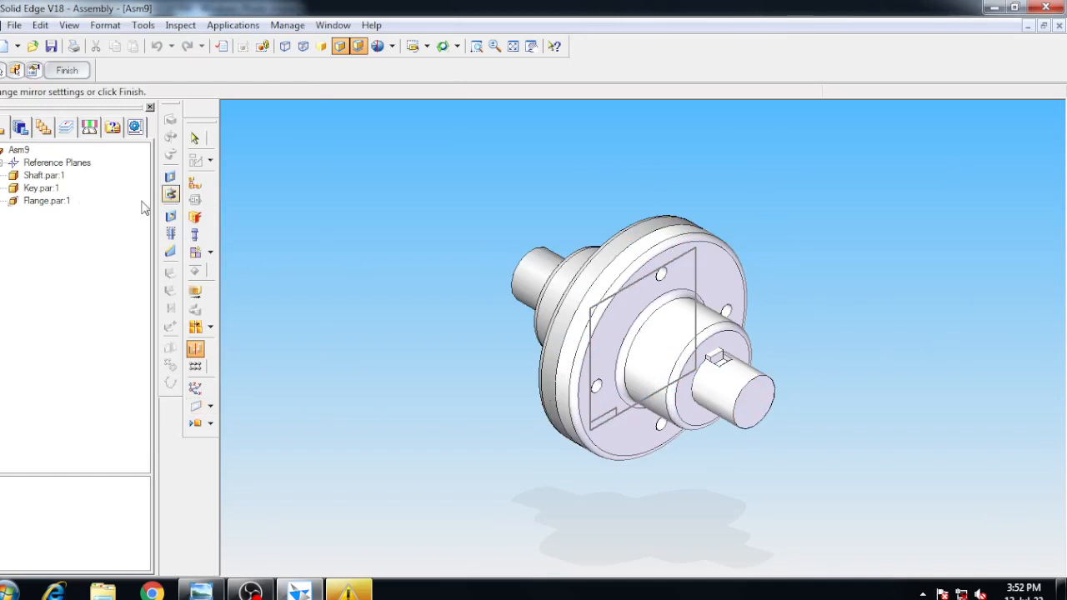
{"action": "left_click", "coordinate": [66, 70]}
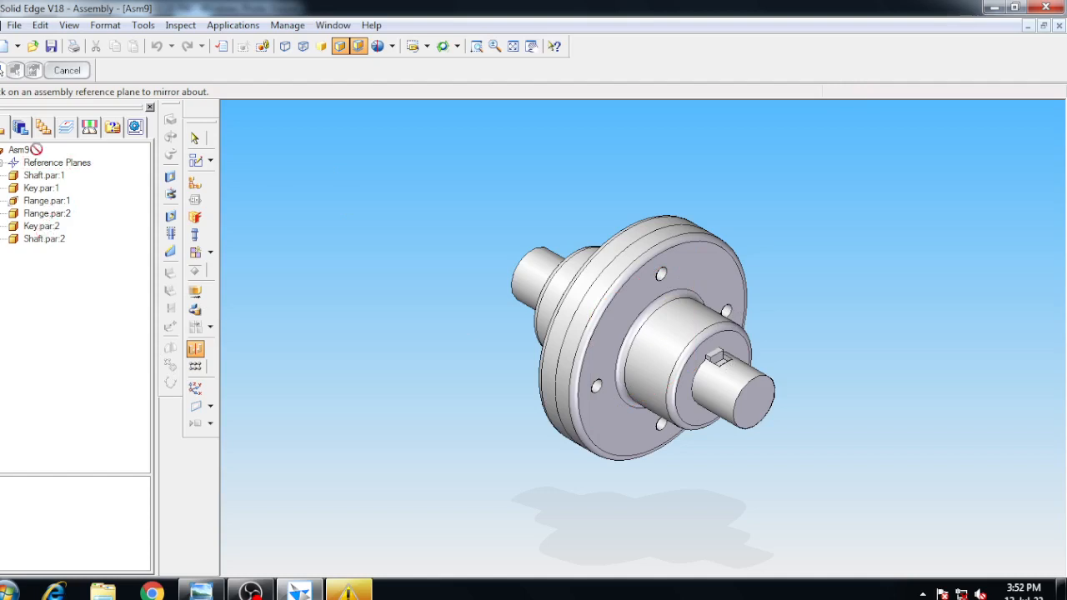
- Bring the Bolt part from the Flange folder into the assembly beside the coupling
{"action": "left_click", "coordinate": [22, 127]}
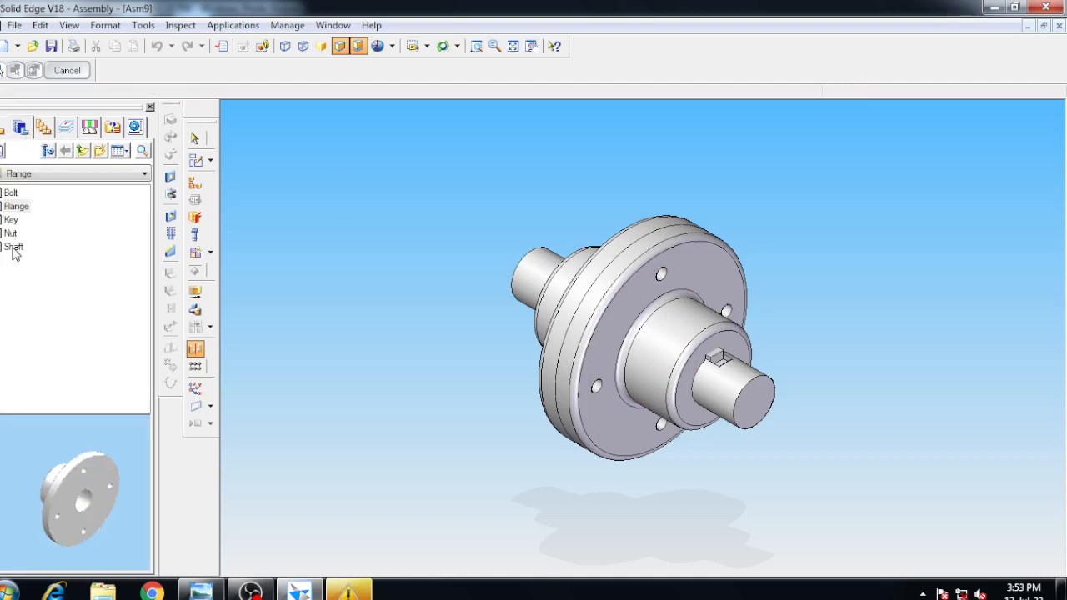
{"action": "left_click_drag", "start_coordinate": [13, 196], "coordinate": [373, 197]}
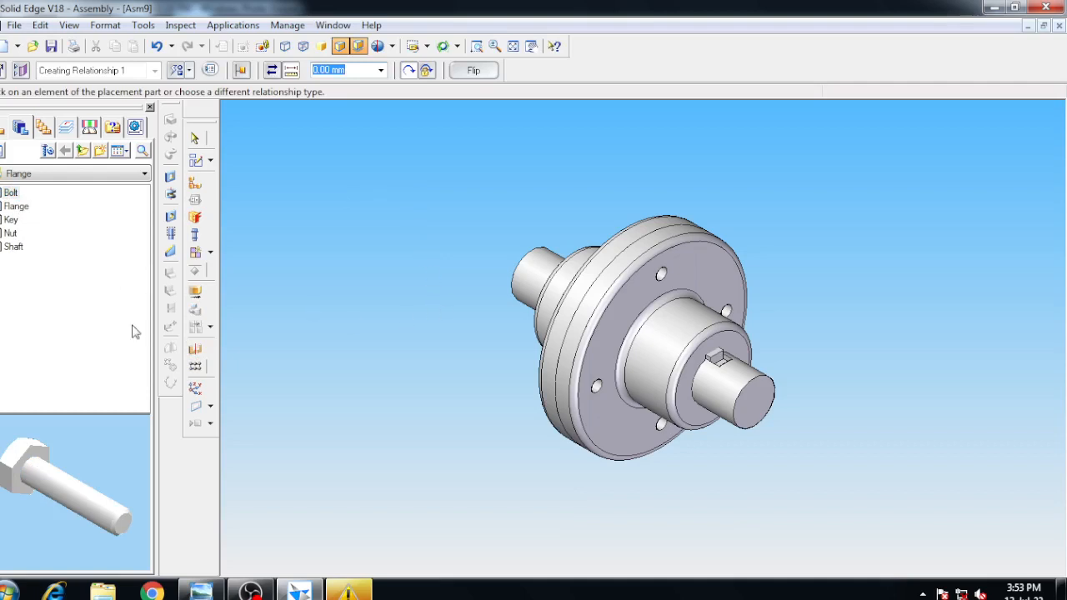
{"action": "left_click", "coordinate": [15, 194]}
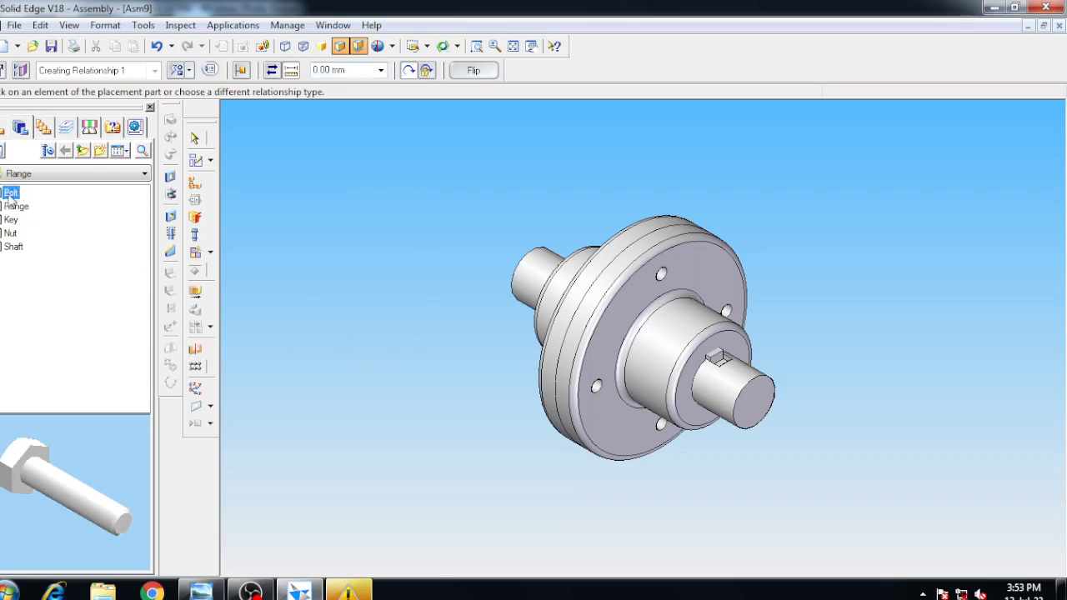
{"action": "left_click_drag", "start_coordinate": [10, 196], "coordinate": [388, 274]}
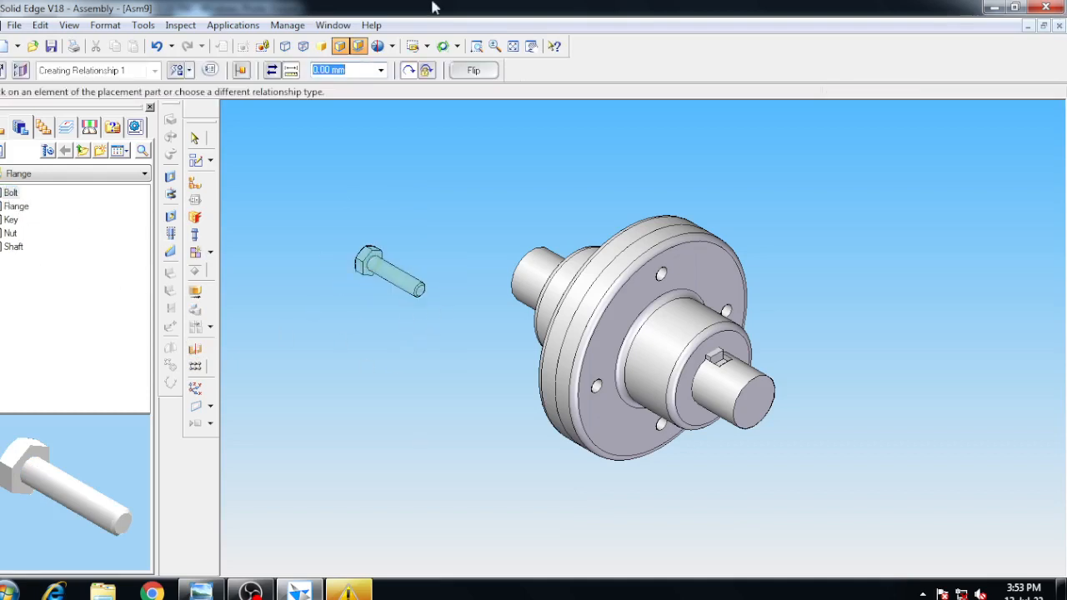
- Seat the bolt in the upper hole of the original flange by matching the Edge (Thread 1) under its head to the hole
{"action": "right_click", "coordinate": [371, 266]}
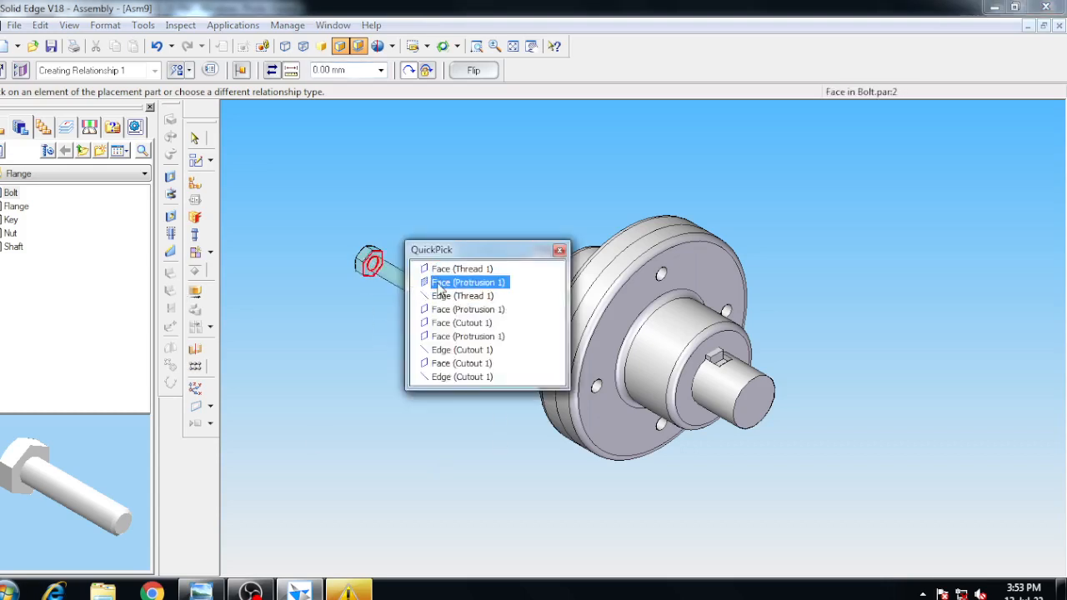
{"action": "left_click", "coordinate": [443, 297]}
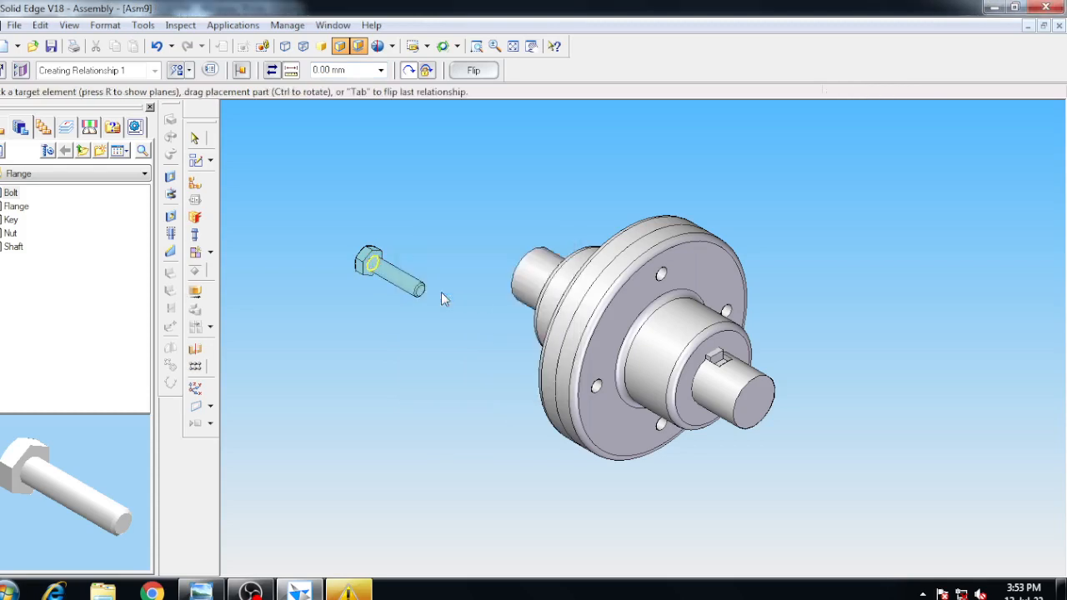
{"action": "left_click", "coordinate": [441, 46]}
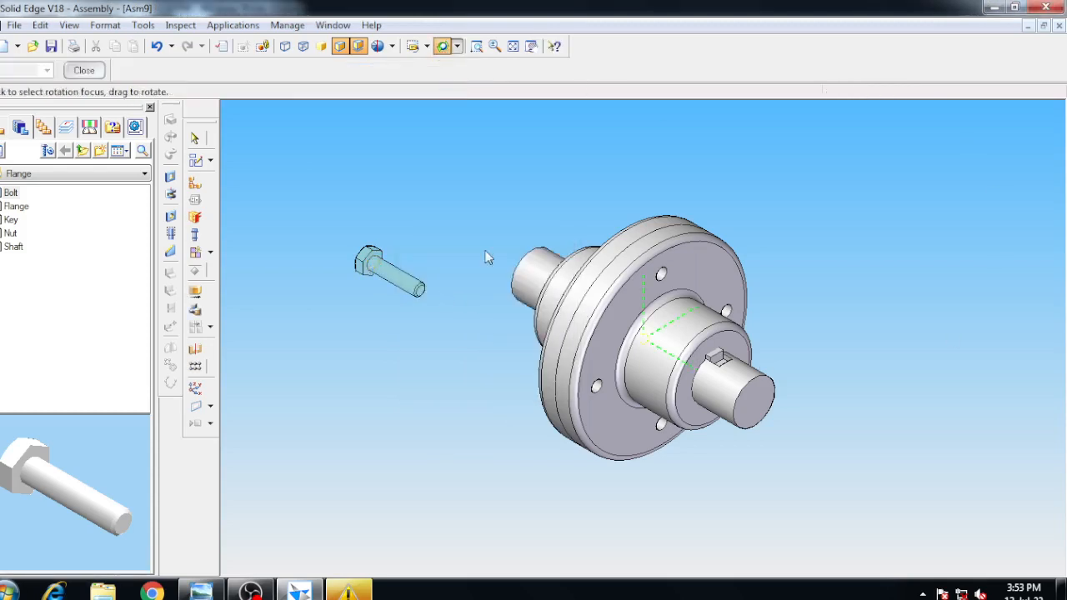
{"action": "mouse_move", "coordinate": [850, 362]}
{"action": "left_mouse_down"}
{"action": "mouse_move", "coordinate": [959, 315]}
{"action": "mouse_move", "coordinate": [859, 356]}
{"action": "left_mouse_up"}
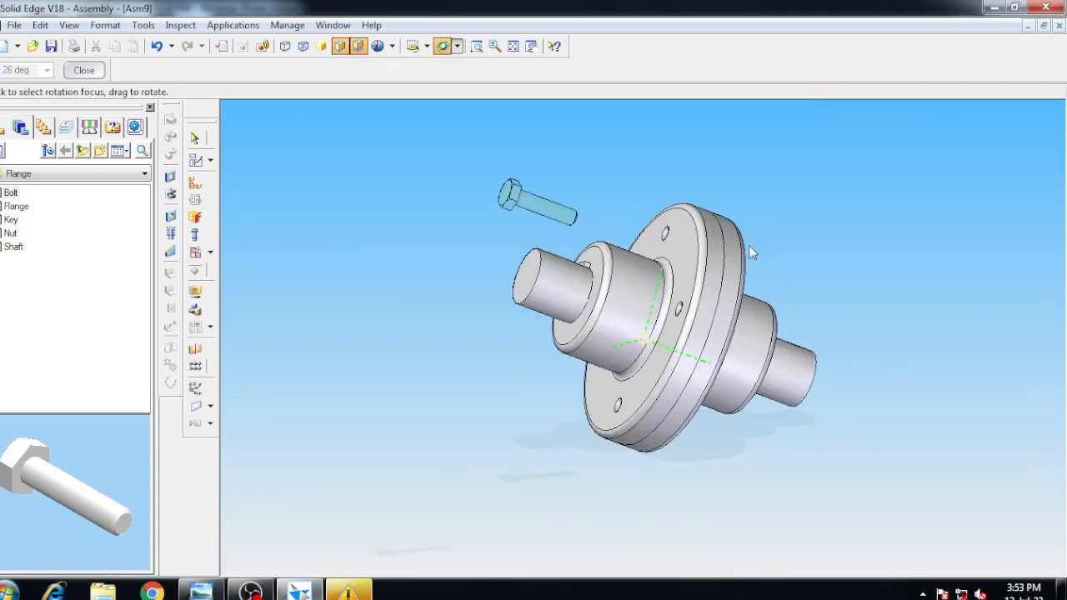
{"action": "right_click", "coordinate": [798, 220]}
{"action": "left_click", "coordinate": [666, 236]}
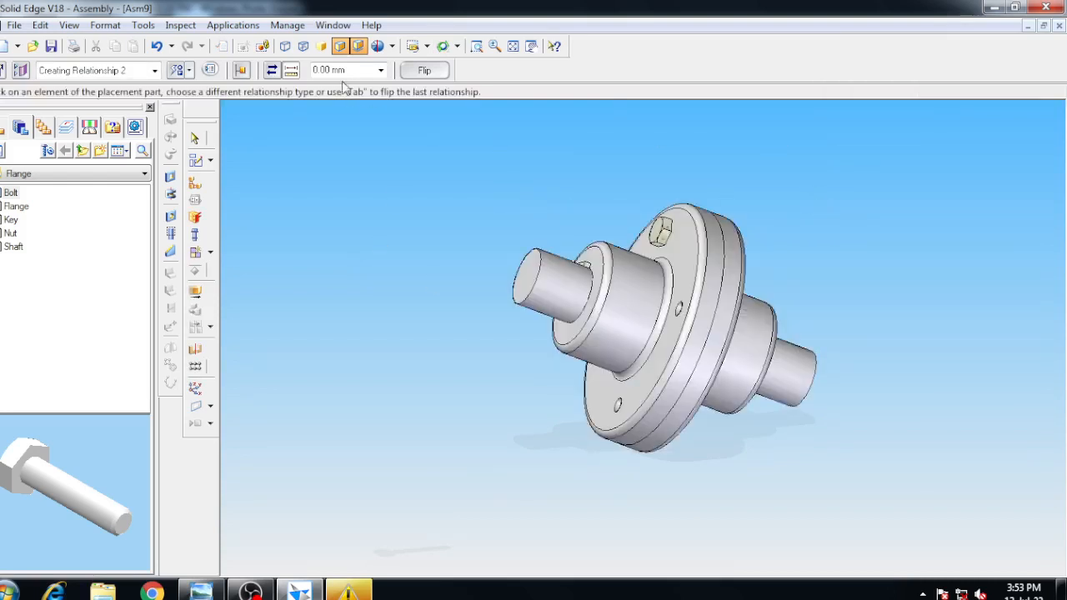
{"action": "left_click", "coordinate": [442, 45]}
{"action": "left_click_drag", "start_coordinate": [857, 288], "coordinate": [806, 296]}
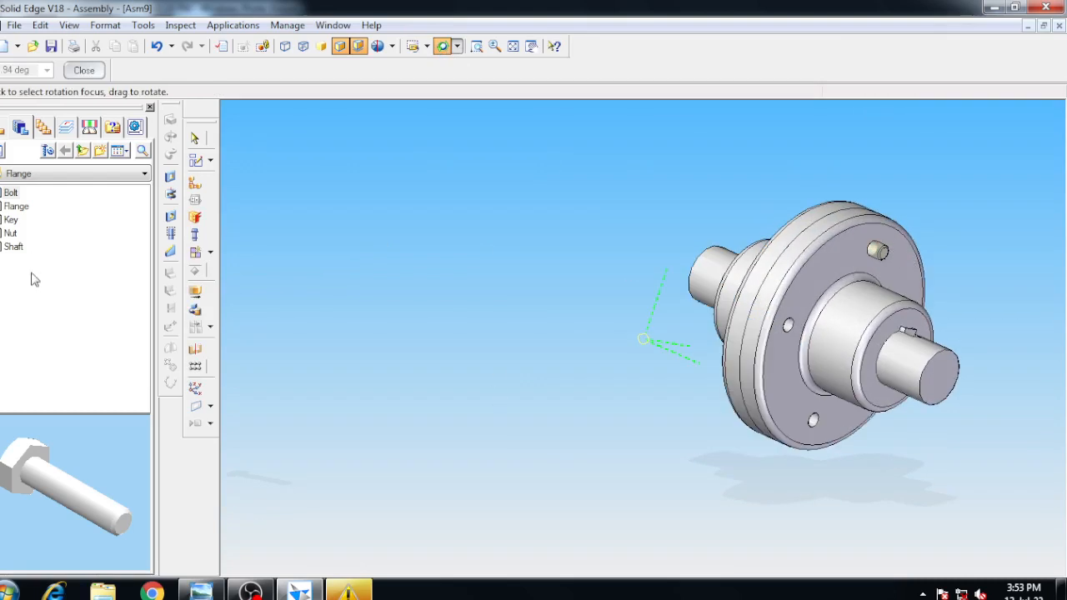
- Bring the Nut part from the Flange folder into the assembly beside the coupling and check the inserted bolts in the part list
{"action": "left_click", "coordinate": [10, 233]}
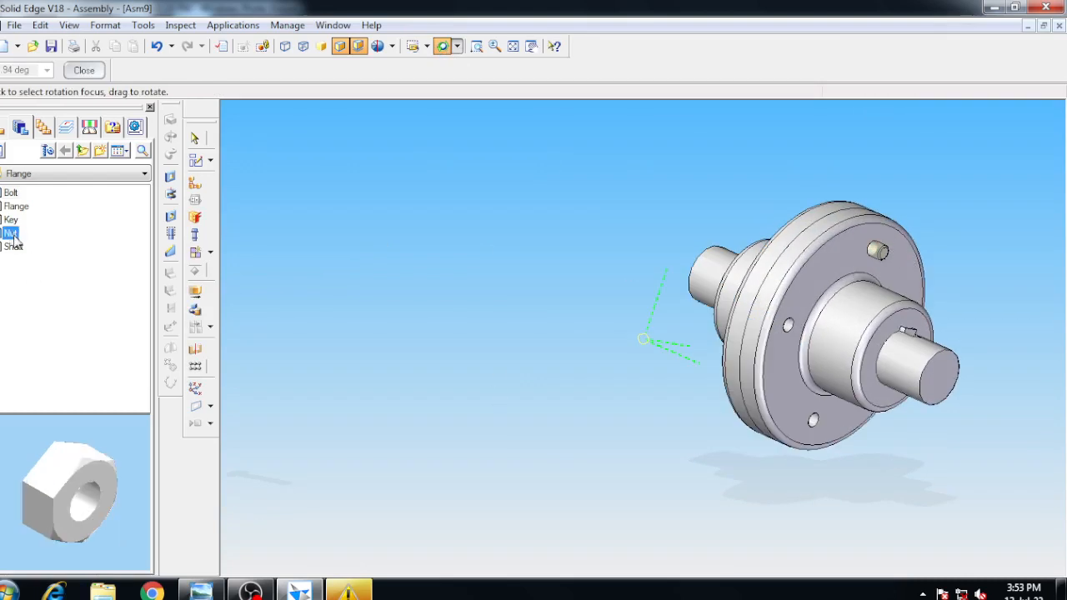
{"action": "left_click_drag", "start_coordinate": [13, 241], "coordinate": [392, 250]}
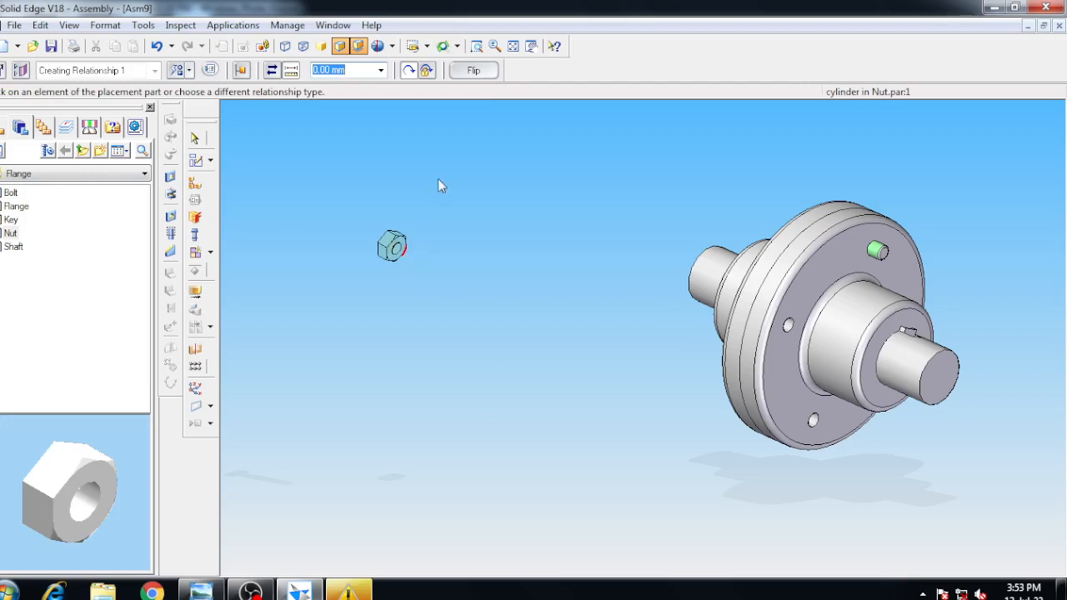
{"action": "left_click", "coordinate": [443, 46]}
{"action": "left_click_drag", "start_coordinate": [426, 203], "coordinate": [500, 259]}
{"action": "left_click_drag", "start_coordinate": [446, 292], "coordinate": [505, 279]}
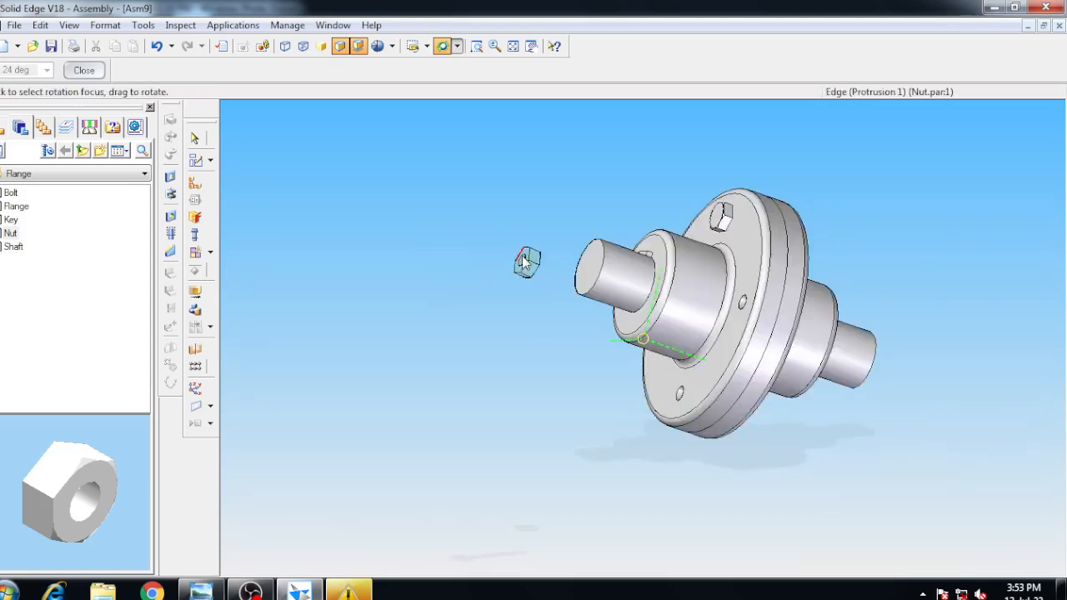
{"action": "left_click_drag", "start_coordinate": [561, 198], "coordinate": [561, 303]}
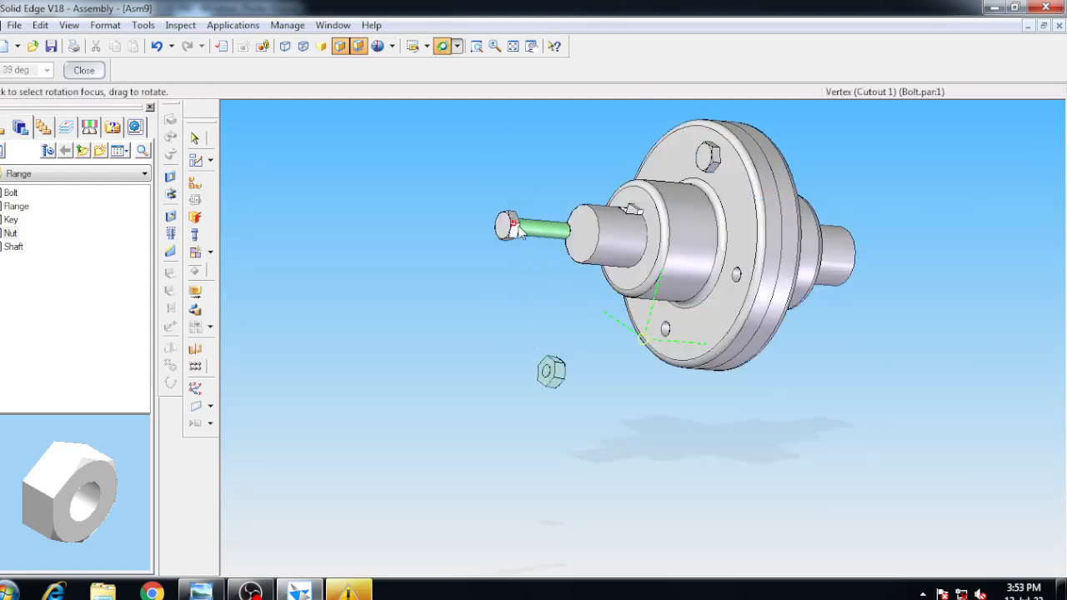
{"action": "left_click", "coordinate": [3, 129]}
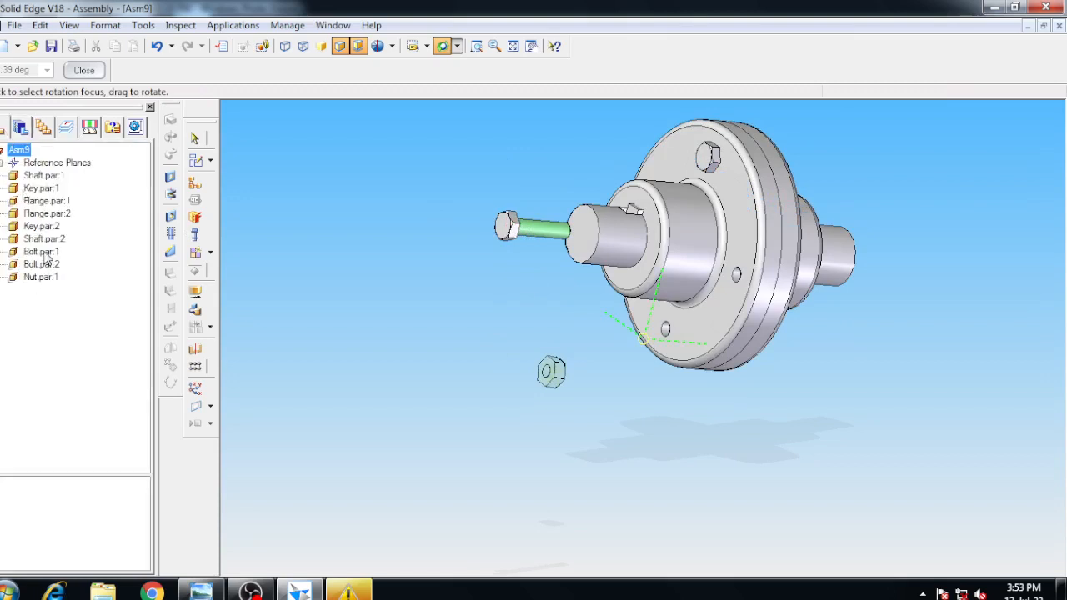
{"action": "left_click", "coordinate": [516, 226]}
{"action": "left_click", "coordinate": [84, 70]}
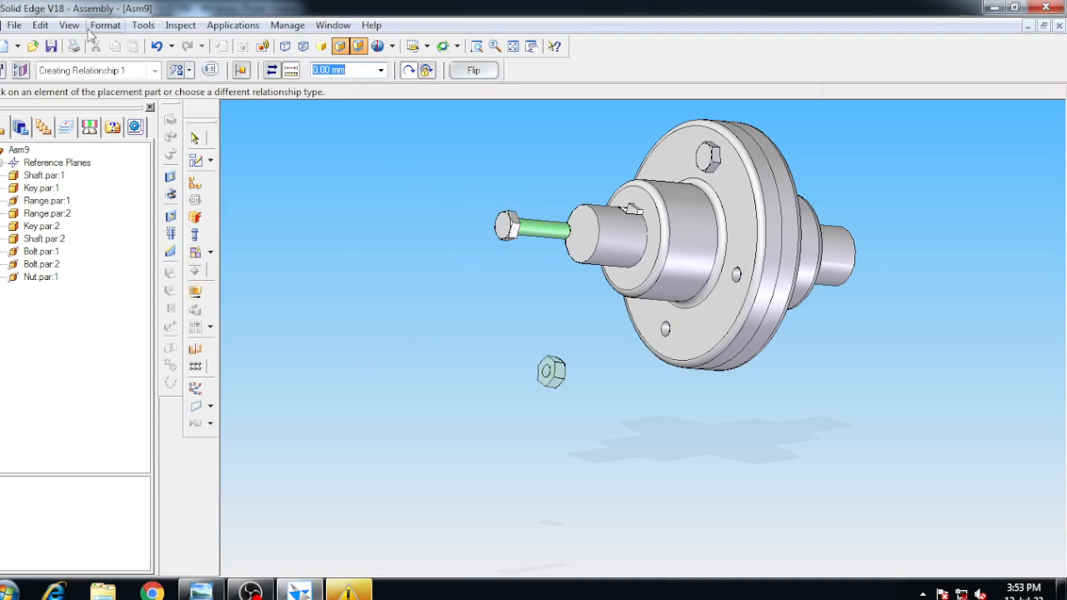
- Undo the nut insertion together with the seating and insertion of the second bolt
{"action": "left_click", "coordinate": [155, 46]}
{"action": "left_click", "coordinate": [156, 47]}
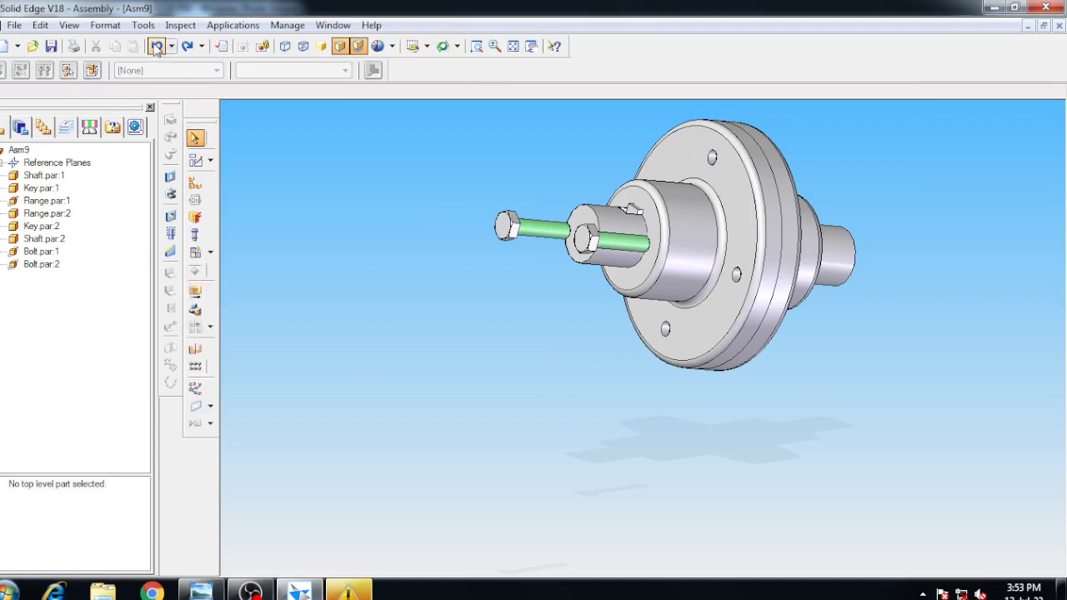
{"action": "left_click", "coordinate": [156, 47]}
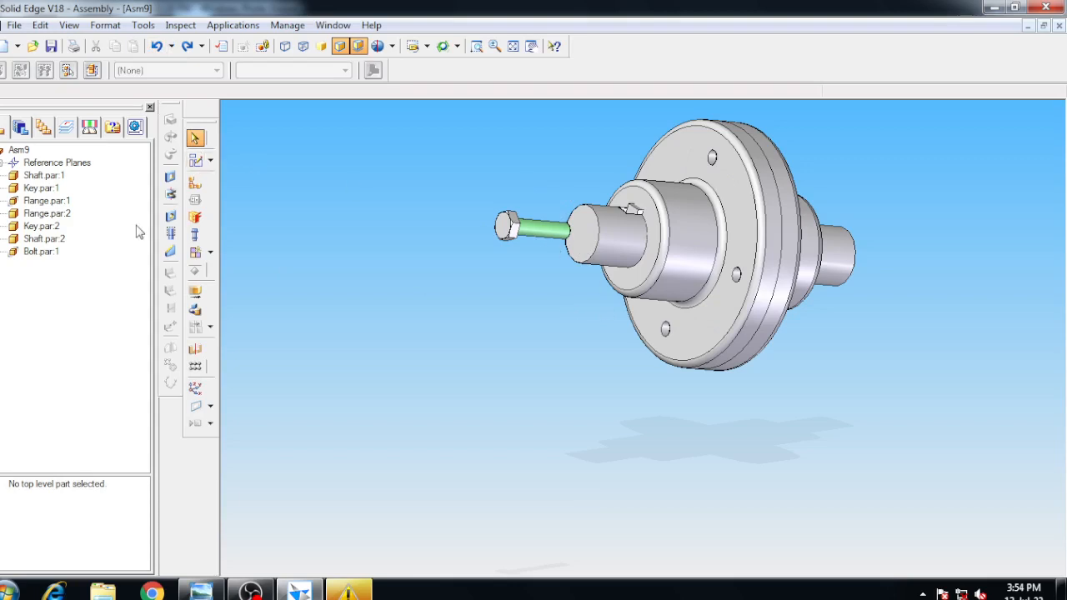
- Try to assemble the leftover bolt with the flange's upper hole using Face (Cutout 2)
{"action": "left_click", "coordinate": [194, 182]}
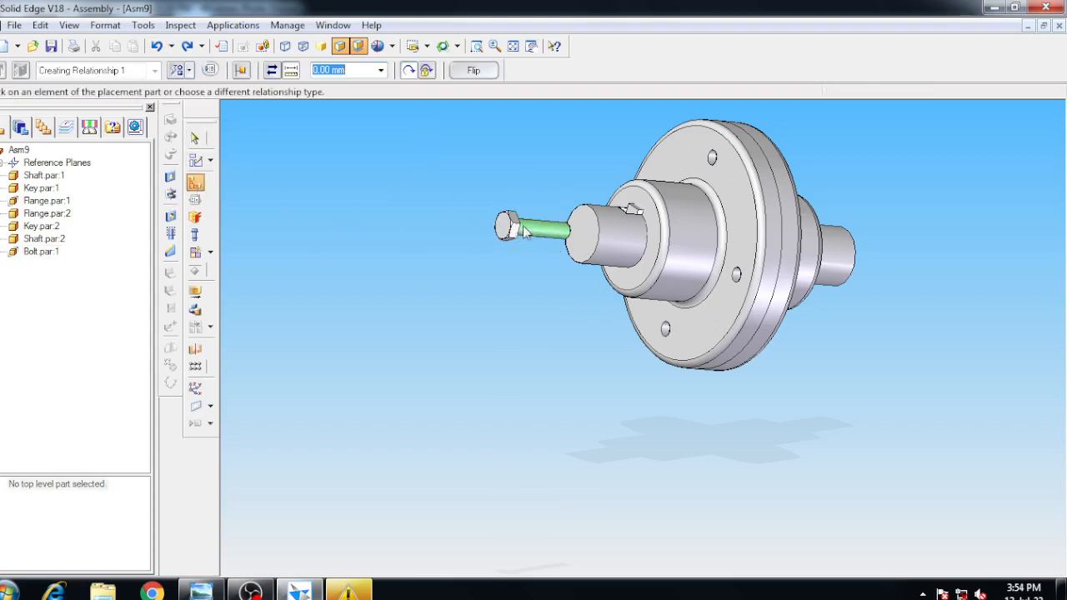
{"action": "right_click", "coordinate": [713, 160]}
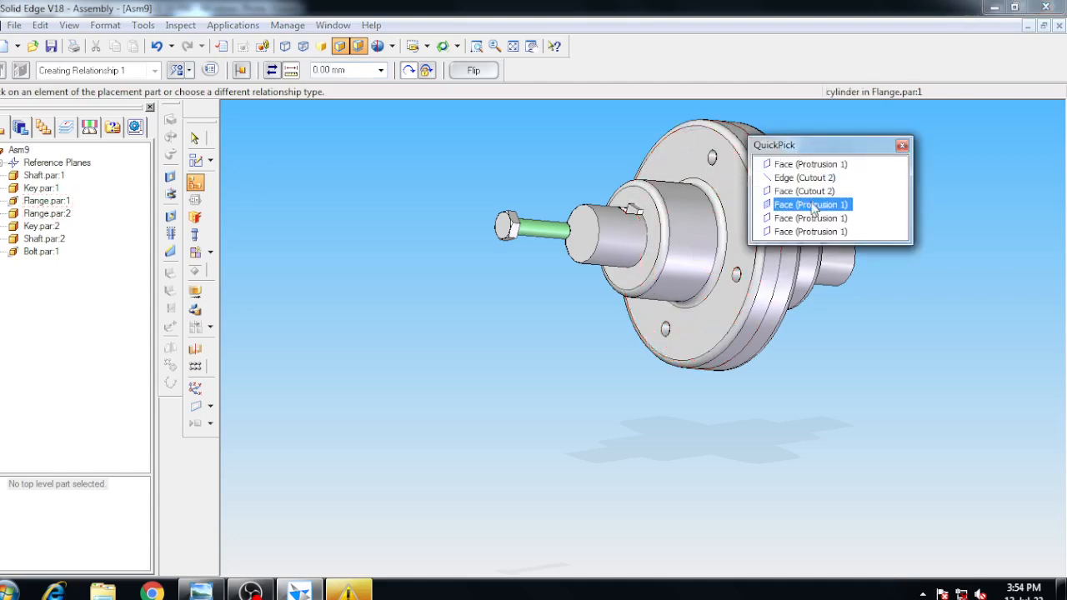
{"action": "left_click", "coordinate": [782, 193]}
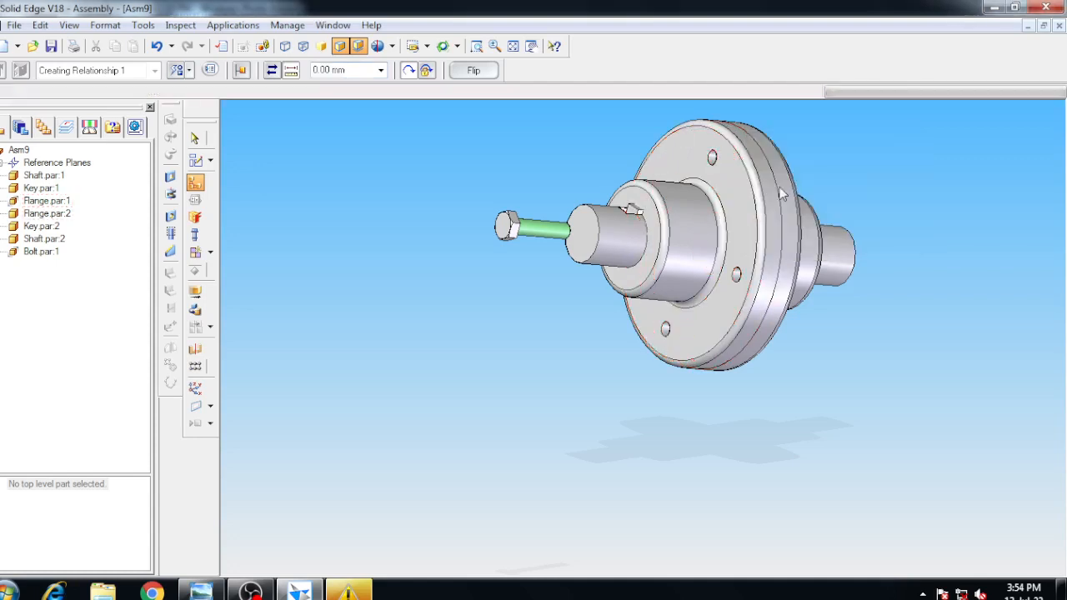
{"action": "left_click", "coordinate": [443, 46]}
{"action": "left_click_drag", "start_coordinate": [464, 354], "coordinate": [369, 349]}
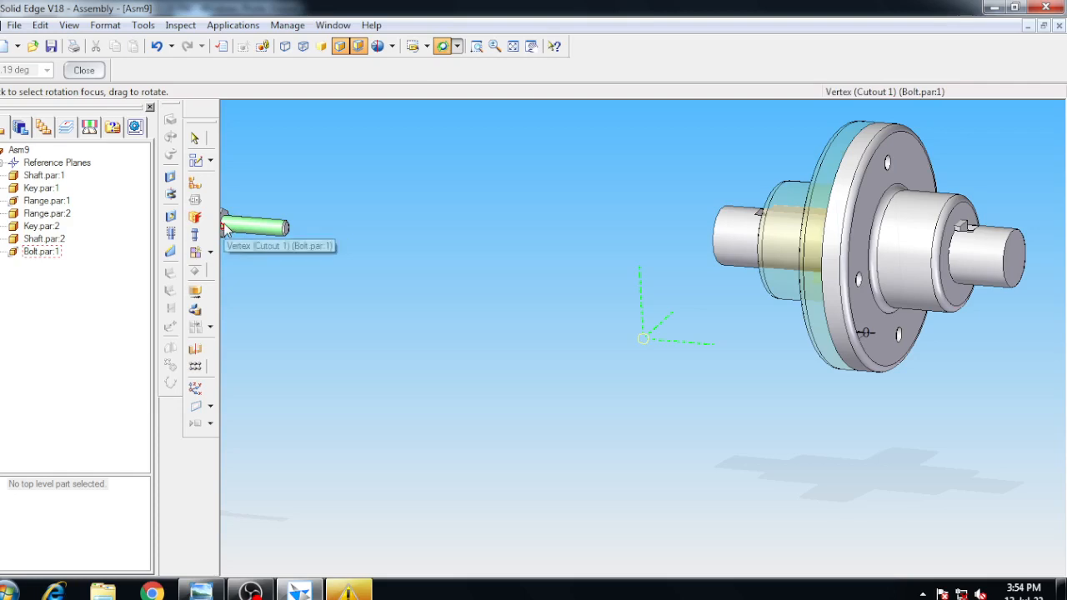
{"action": "right_click", "coordinate": [227, 231]}
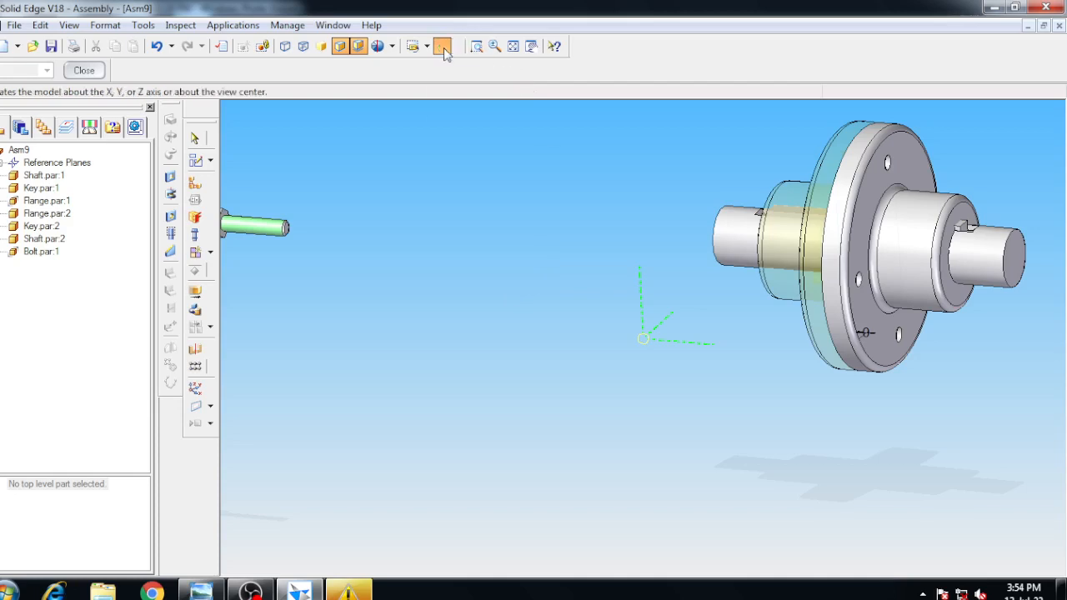
{"action": "left_click_drag", "start_coordinate": [417, 214], "coordinate": [460, 220]}
{"action": "left_click_drag", "start_coordinate": [323, 284], "coordinate": [297, 255]}
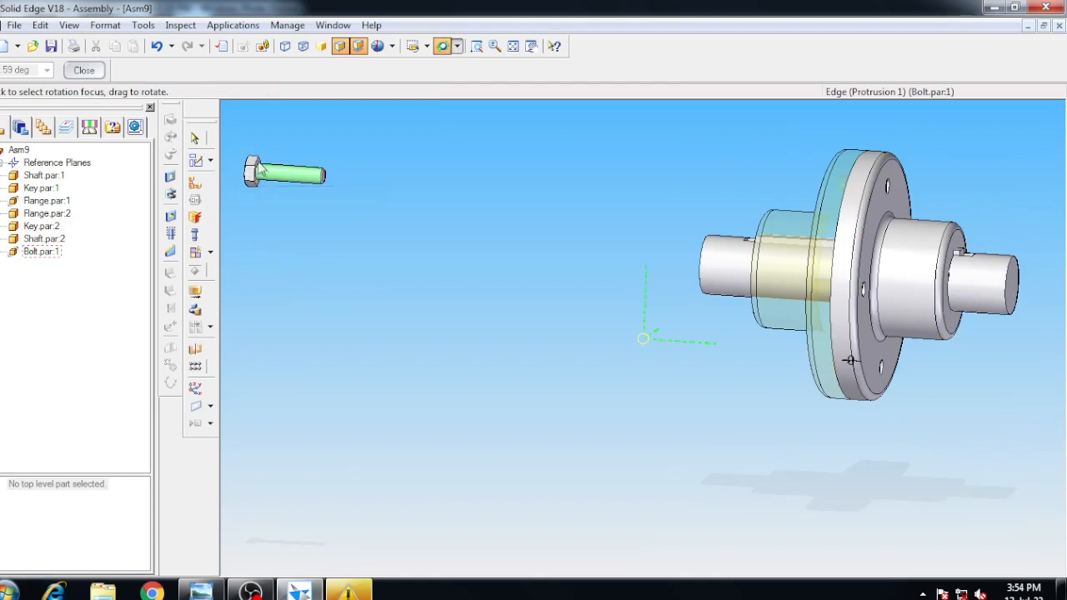
- Undo the leftover bolt's insertion and bring a fresh Bolt part from the Flange folder into the assembly beside the coupling
{"action": "left_click", "coordinate": [157, 47]}
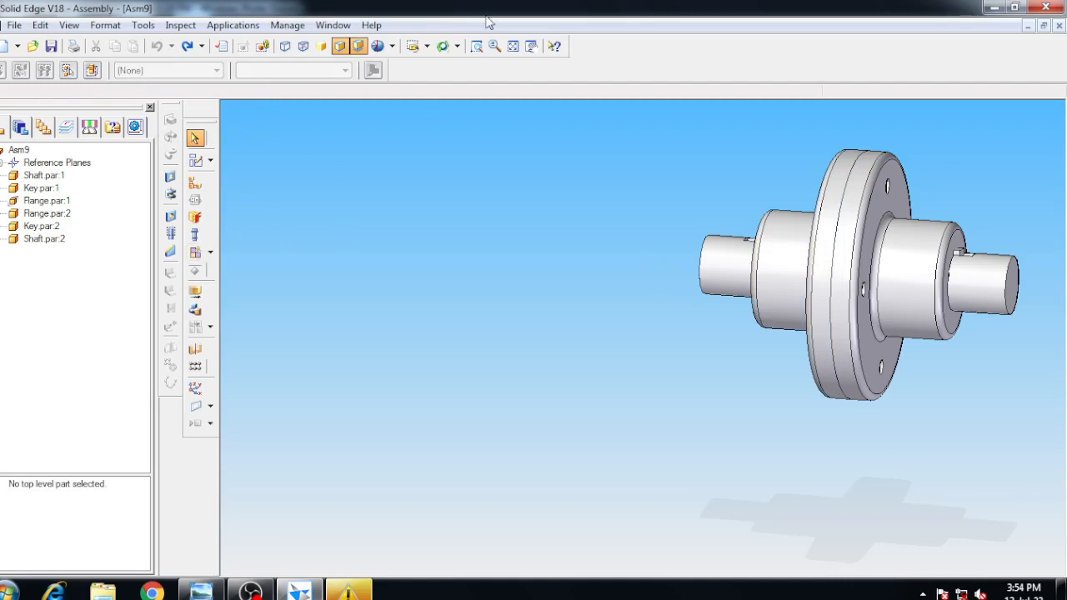
{"action": "key", "text": "ctrl+i"}
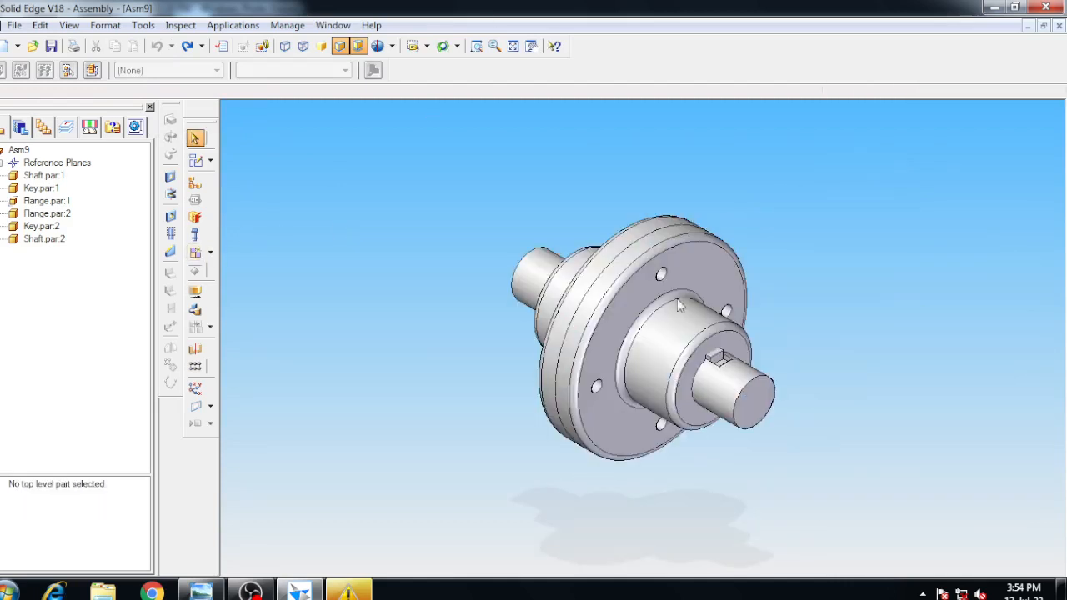
{"action": "left_click", "coordinate": [20, 128]}
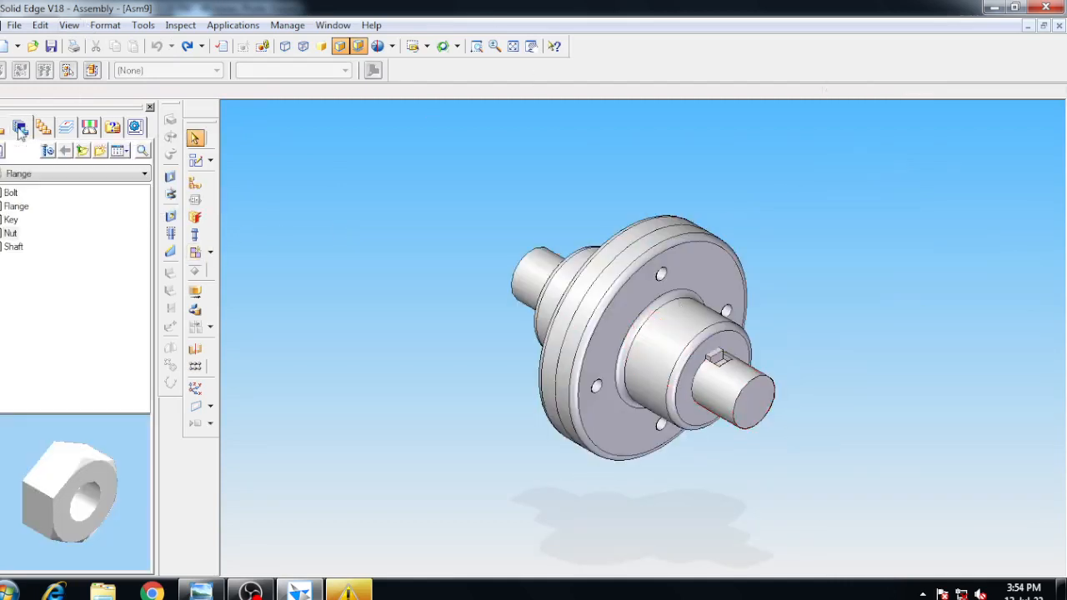
{"action": "left_click", "coordinate": [12, 194]}
{"action": "left_click_drag", "start_coordinate": [11, 194], "coordinate": [509, 187]}
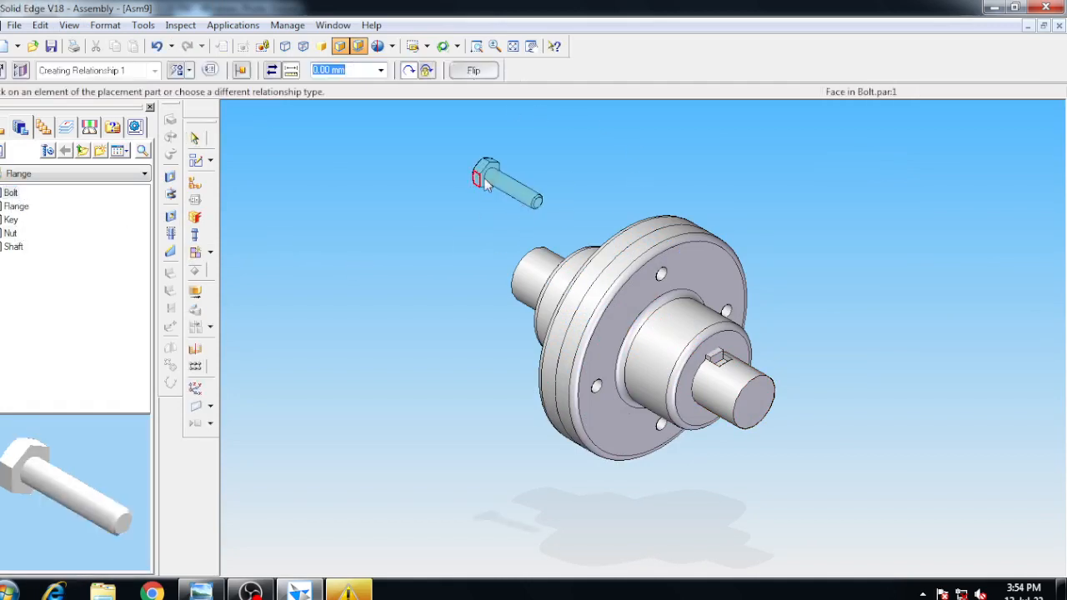
- Seat the new bolt in the upper hole on the flange's hub side by matching Edge (Thread 1) under its head to the hole
{"action": "right_click", "coordinate": [491, 179]}
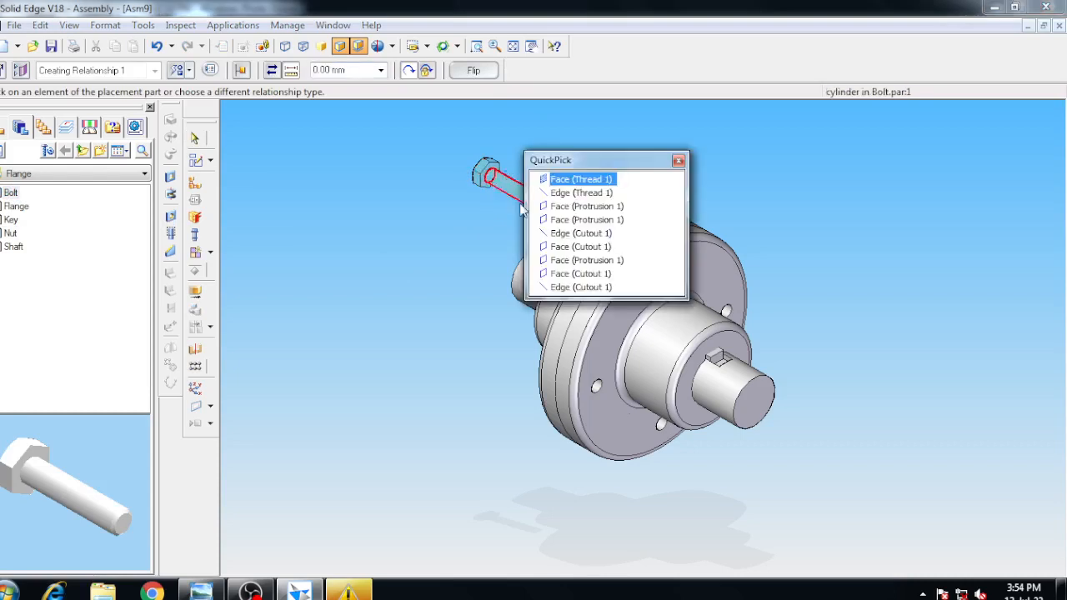
{"action": "left_click", "coordinate": [573, 195]}
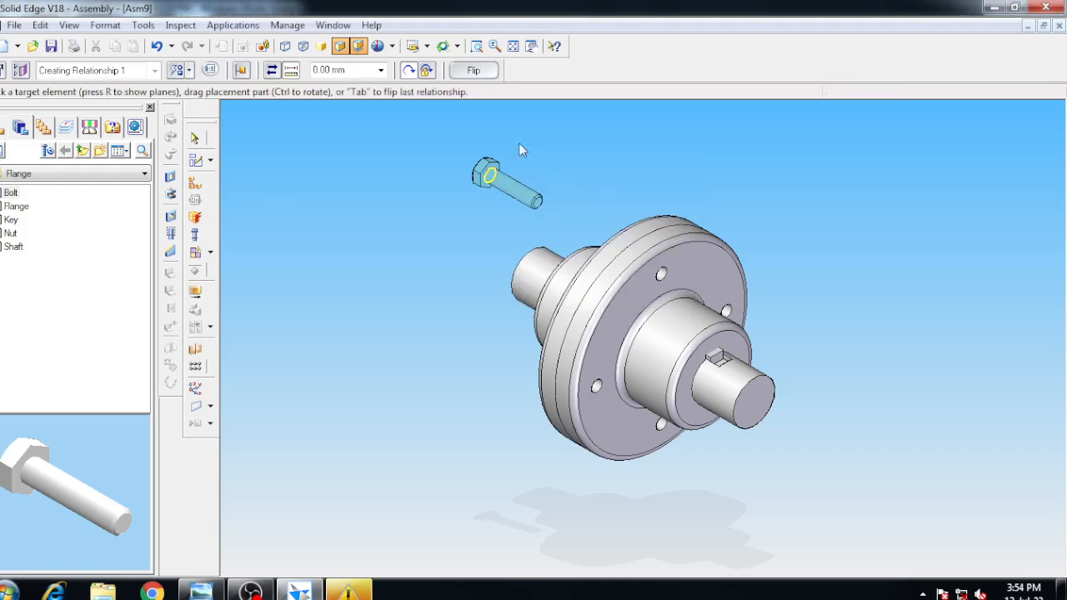
{"action": "left_click", "coordinate": [442, 46]}
{"action": "left_click_drag", "start_coordinate": [584, 342], "coordinate": [878, 363]}
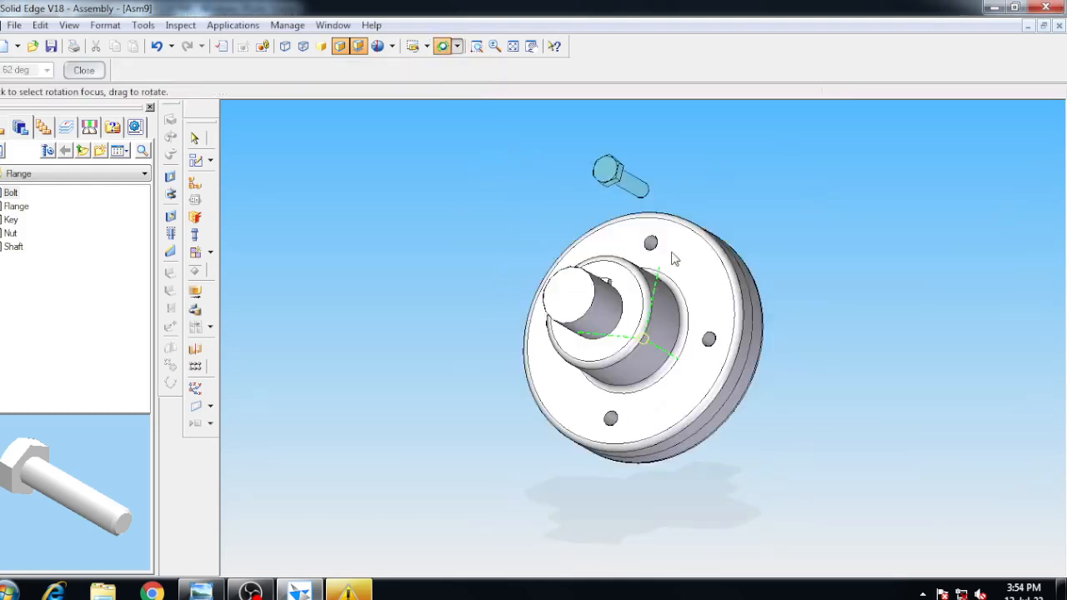
{"action": "key", "text": "Escape"}
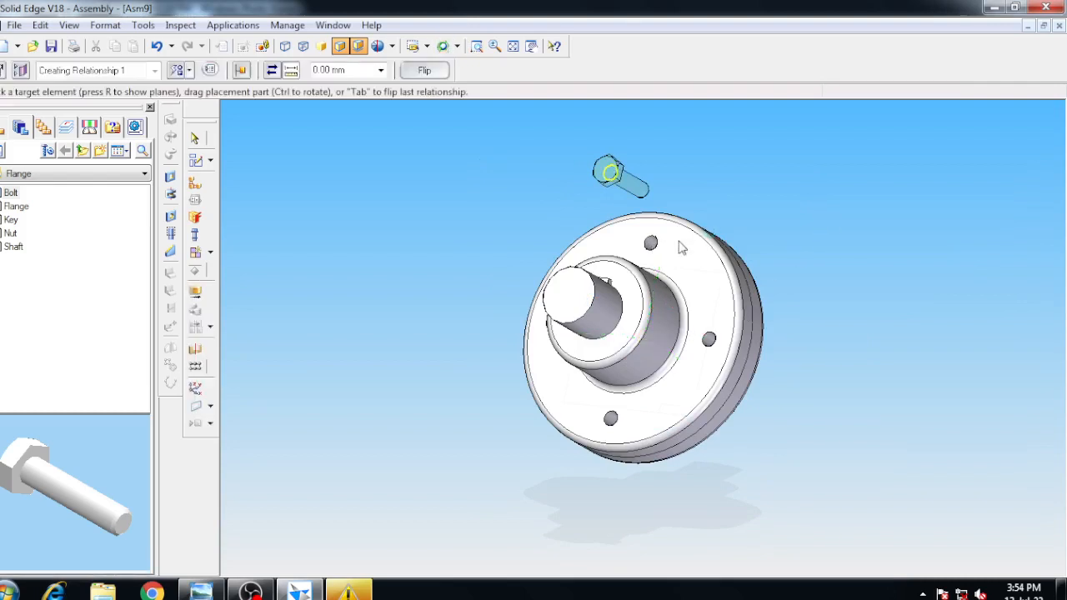
{"action": "left_click", "coordinate": [654, 246]}
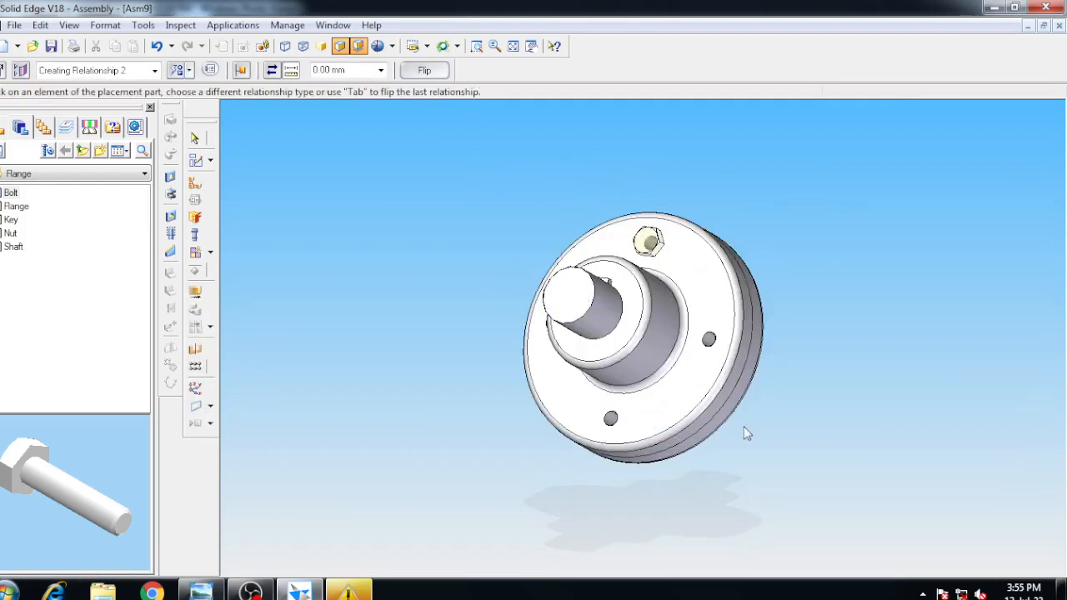
- Try to fit a Nut part from the Flange folder onto the bolt's protruding end by matching its bore edge at the flange hole
{"action": "left_click", "coordinate": [442, 46]}
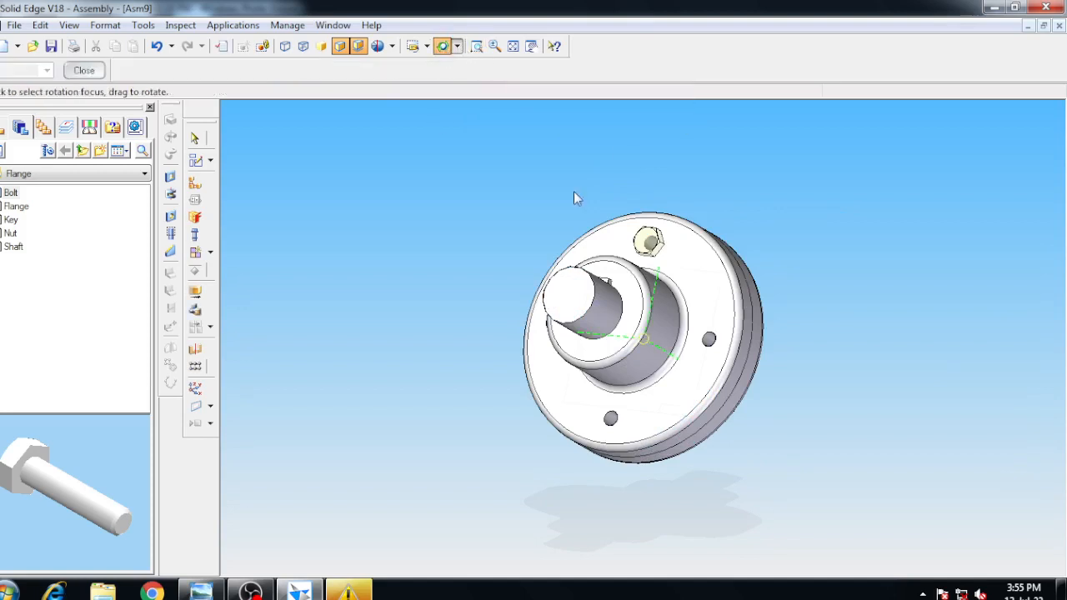
{"action": "left_click_drag", "start_coordinate": [575, 198], "coordinate": [748, 364]}
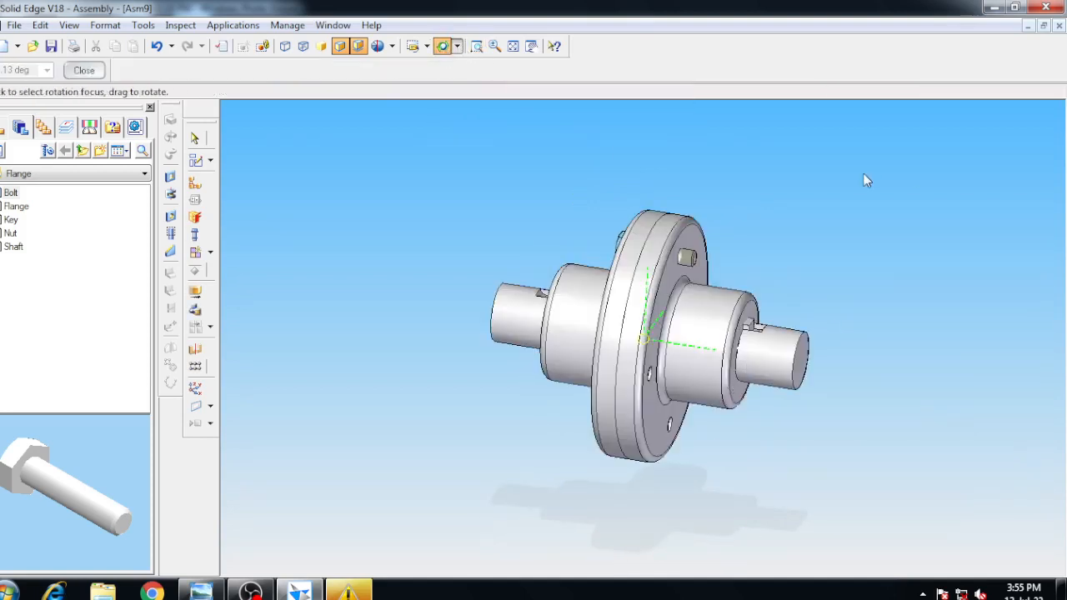
{"action": "left_click", "coordinate": [11, 233]}
{"action": "left_click_drag", "start_coordinate": [11, 234], "coordinate": [282, 276]}
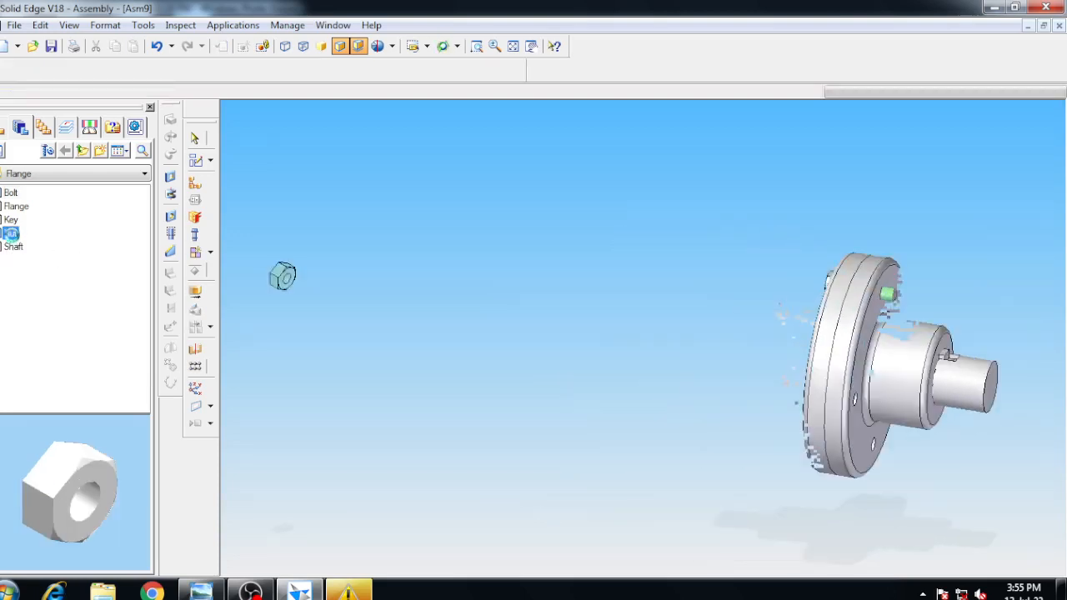
{"action": "left_click", "coordinate": [287, 281]}
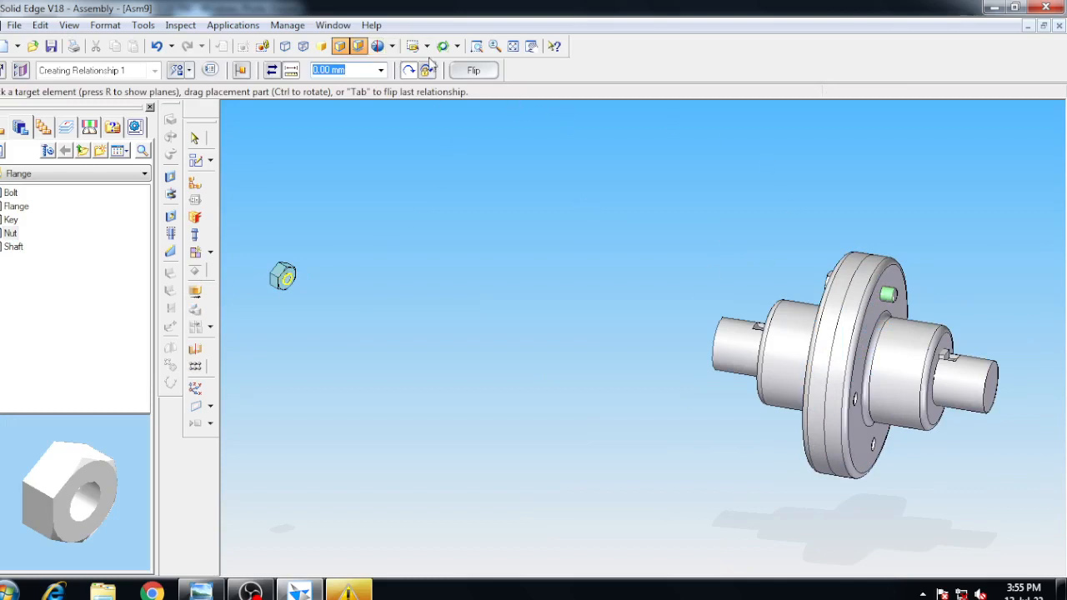
{"action": "left_click", "coordinate": [906, 312]}
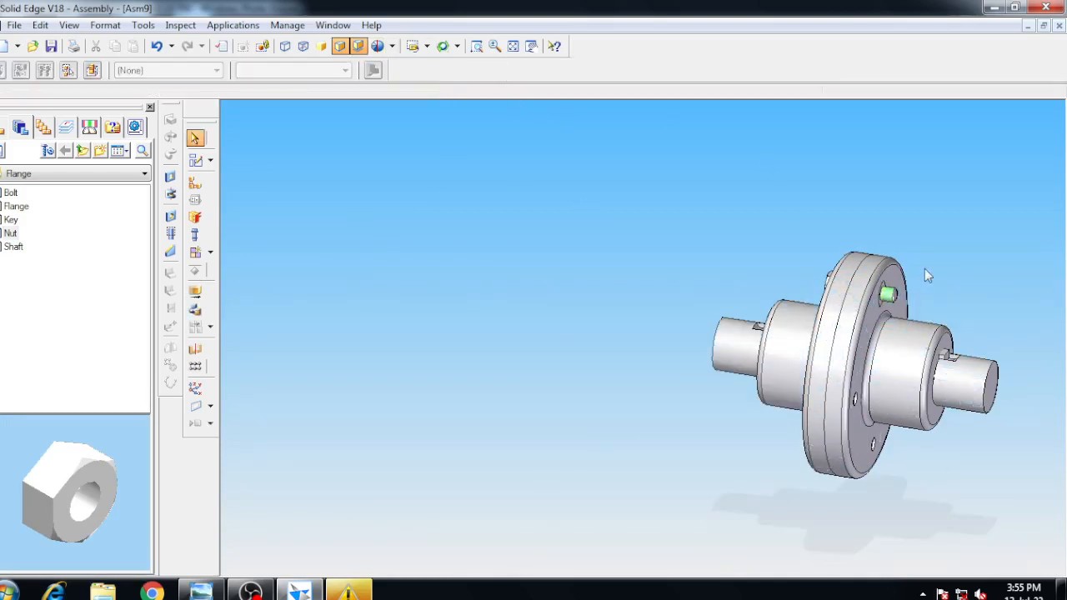
- Check the nut's fit from both sides of the coupling, and undo its seating and insertion
{"action": "left_click", "coordinate": [443, 46]}
{"action": "left_click_drag", "start_coordinate": [526, 422], "coordinate": [584, 458]}
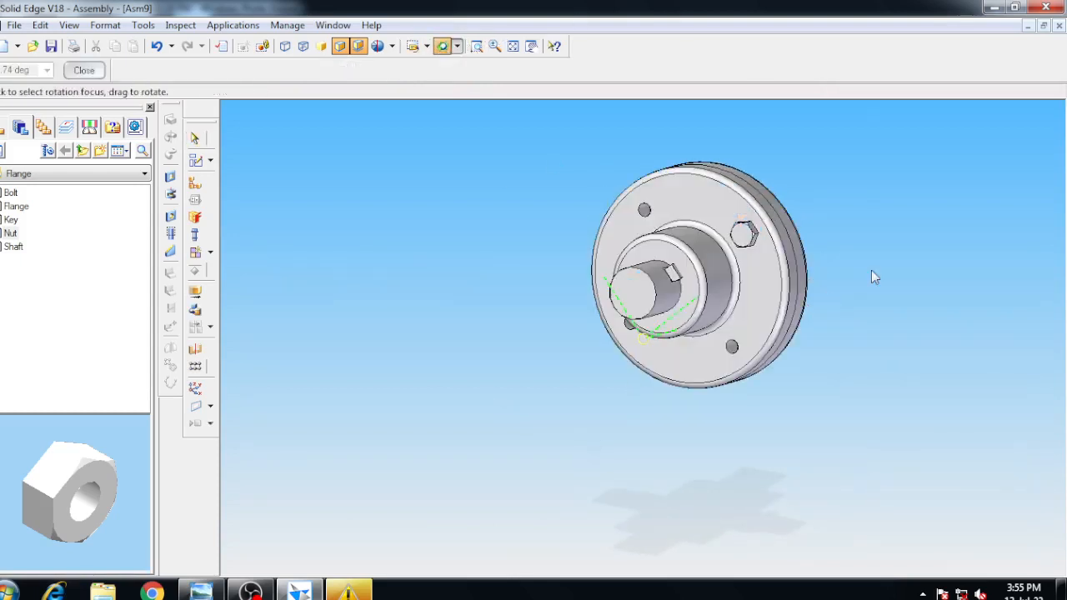
{"action": "left_click_drag", "start_coordinate": [871, 277], "coordinate": [870, 193]}
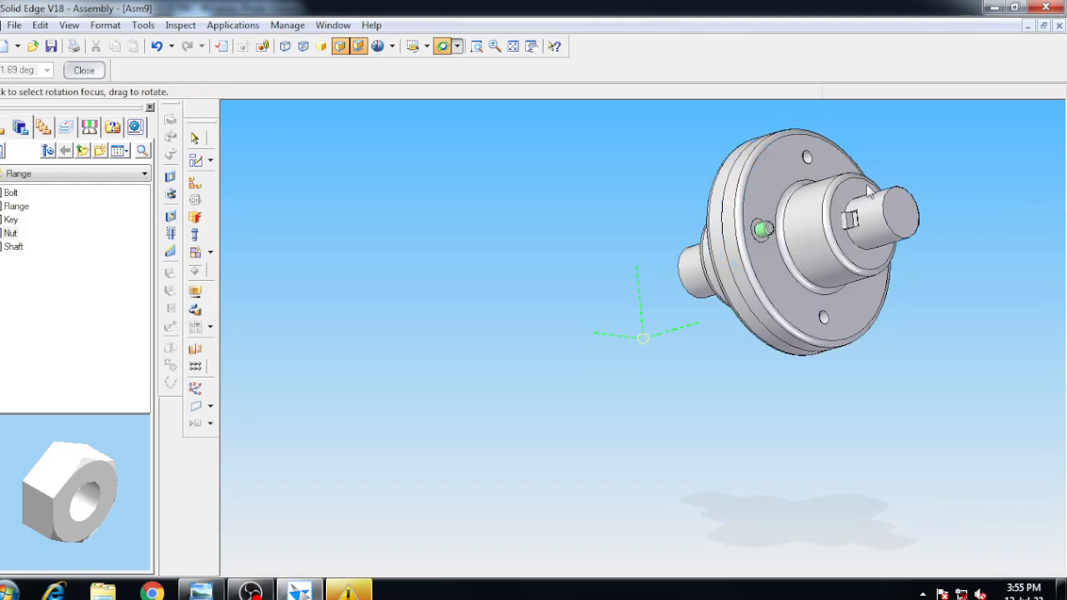
{"action": "left_click", "coordinate": [156, 46]}
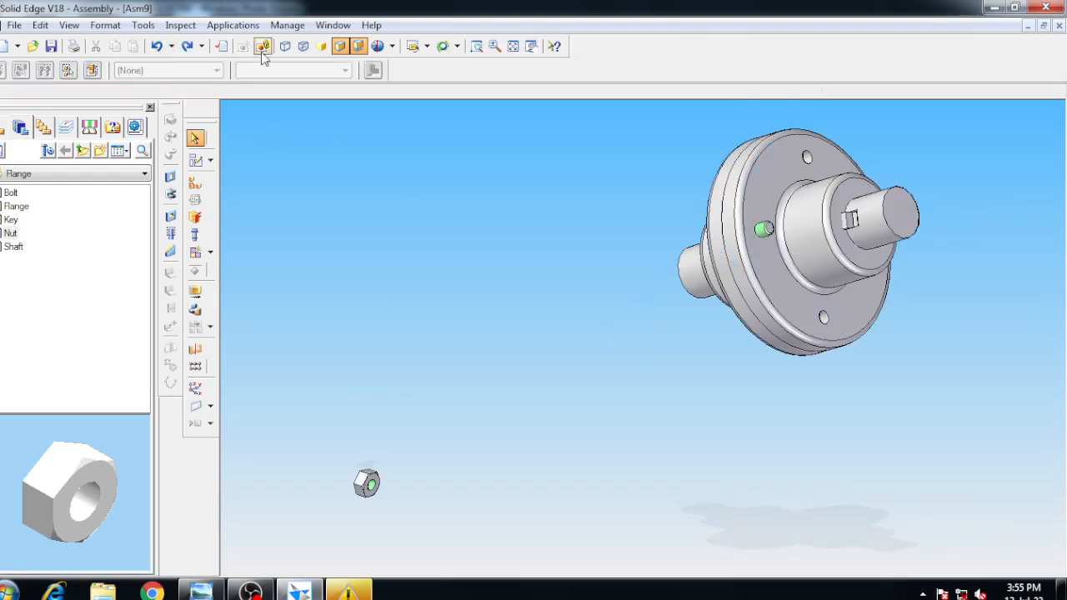
{"action": "left_click", "coordinate": [155, 46]}
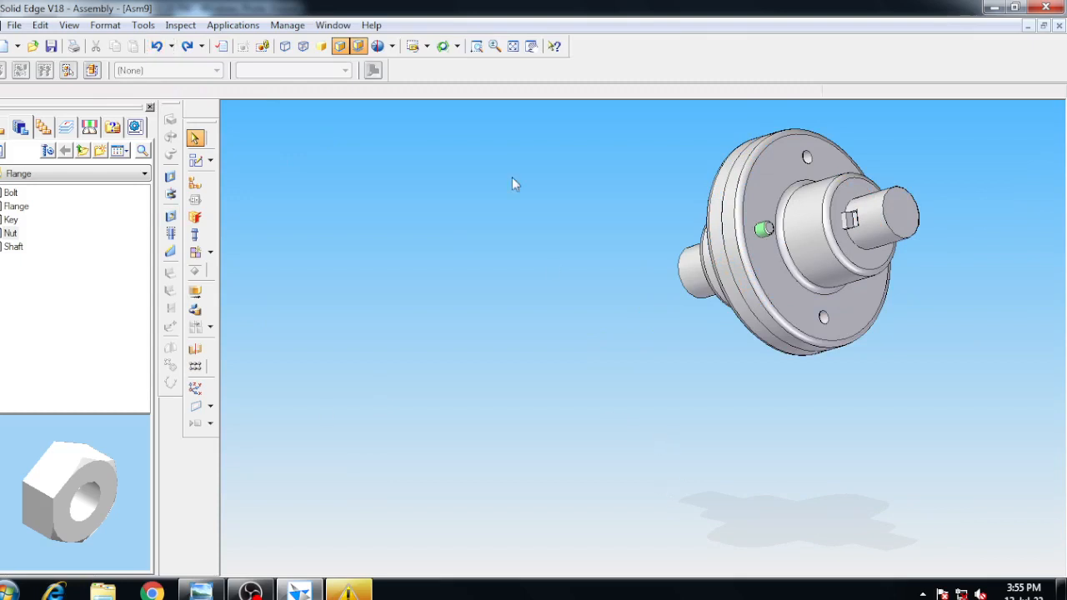
- Insert a Nut part from the Flange folder into the assembly beside the coupling
{"action": "key", "text": "ctrl+i"}
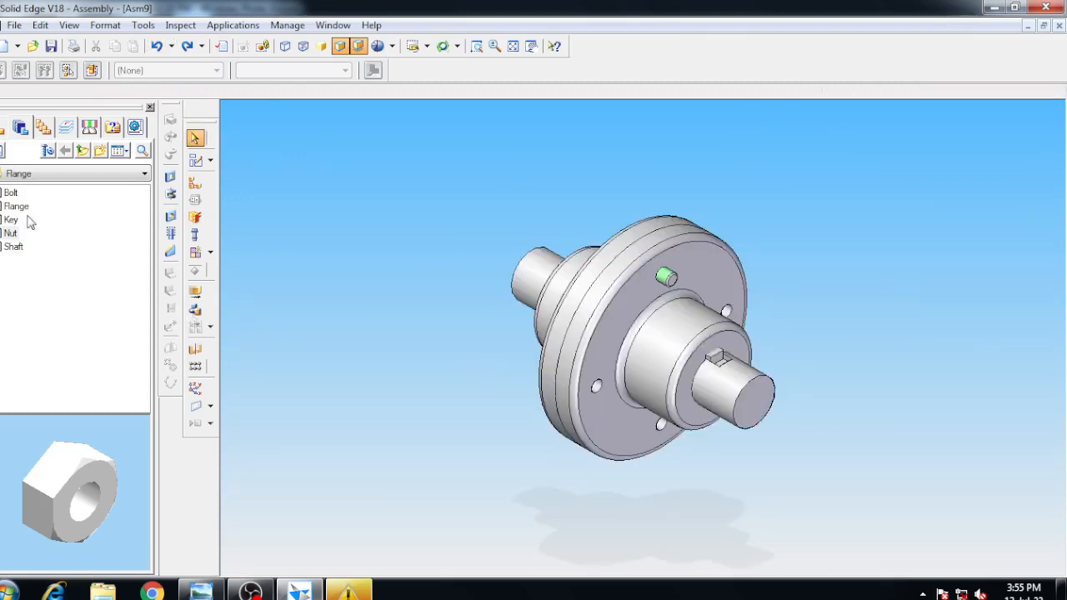
{"action": "left_click", "coordinate": [11, 234]}
{"action": "left_click_drag", "start_coordinate": [12, 236], "coordinate": [441, 210]}
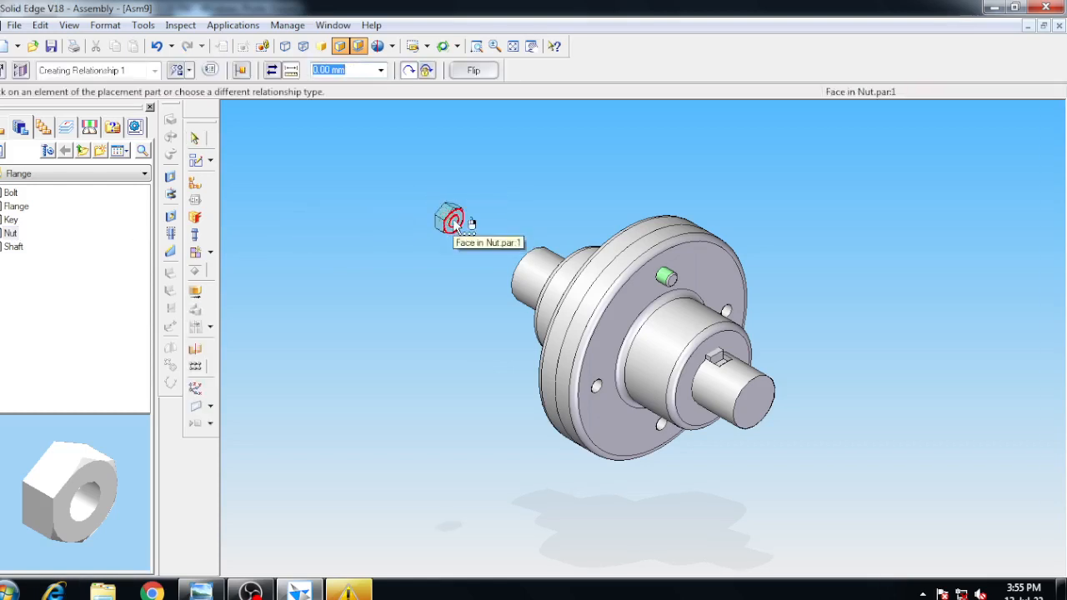
- Try to seat the nut on the bolt's protruding end by matching its front face to the flange hole, and undo the seating
{"action": "left_click", "coordinate": [459, 227]}
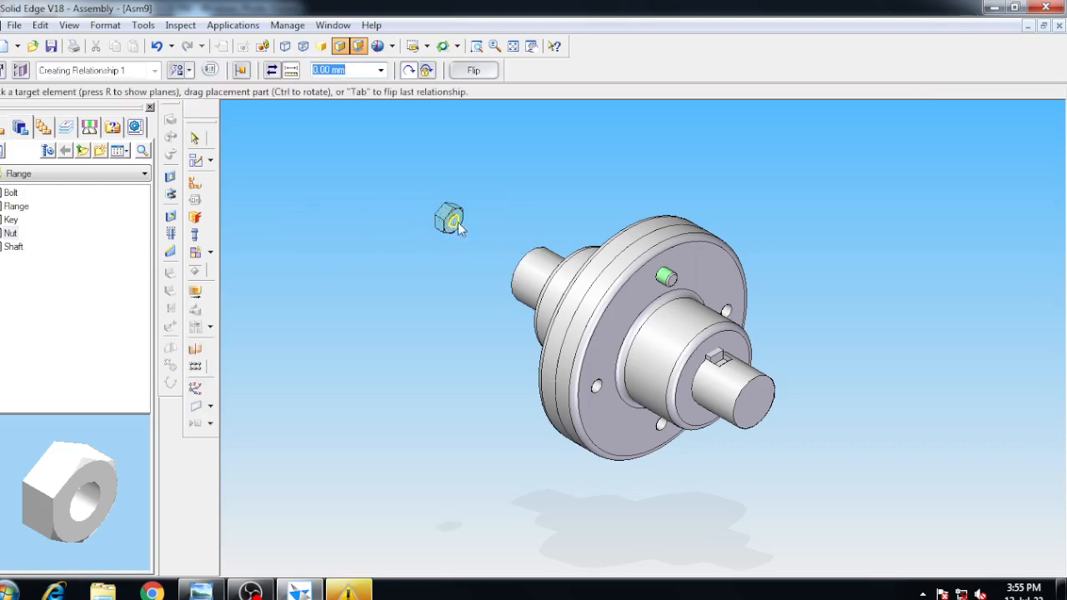
{"action": "left_click", "coordinate": [442, 46]}
{"action": "mouse_move", "coordinate": [480, 408]}
{"action": "left_mouse_down"}
{"action": "mouse_move", "coordinate": [607, 448]}
{"action": "mouse_move", "coordinate": [472, 430]}
{"action": "mouse_move", "coordinate": [483, 425]}
{"action": "left_mouse_up"}
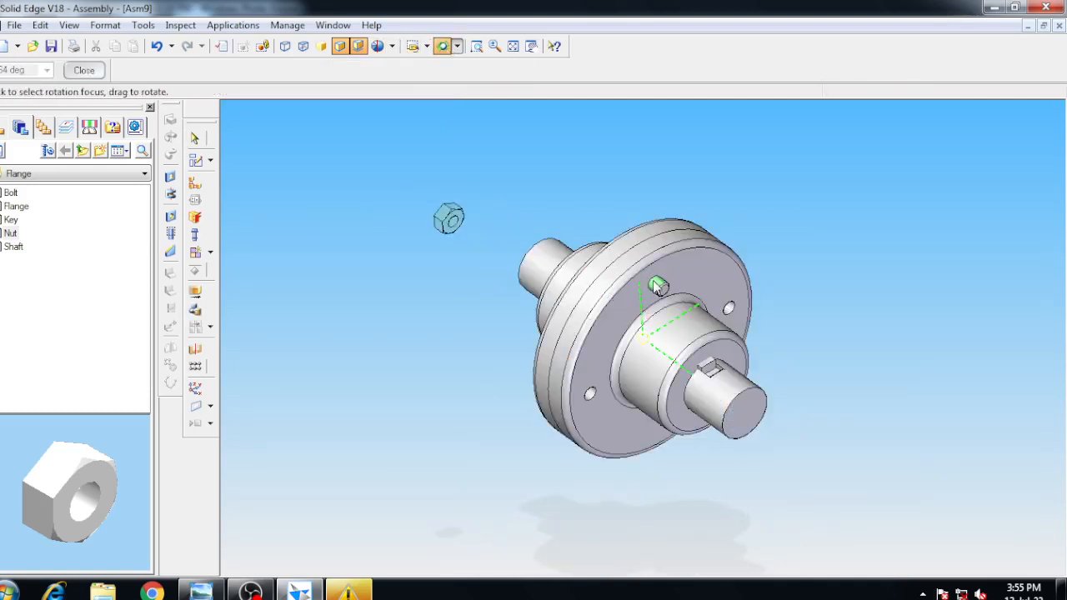
{"action": "left_click_drag", "start_coordinate": [795, 243], "coordinate": [775, 315]}
{"action": "key", "text": "Escape"}
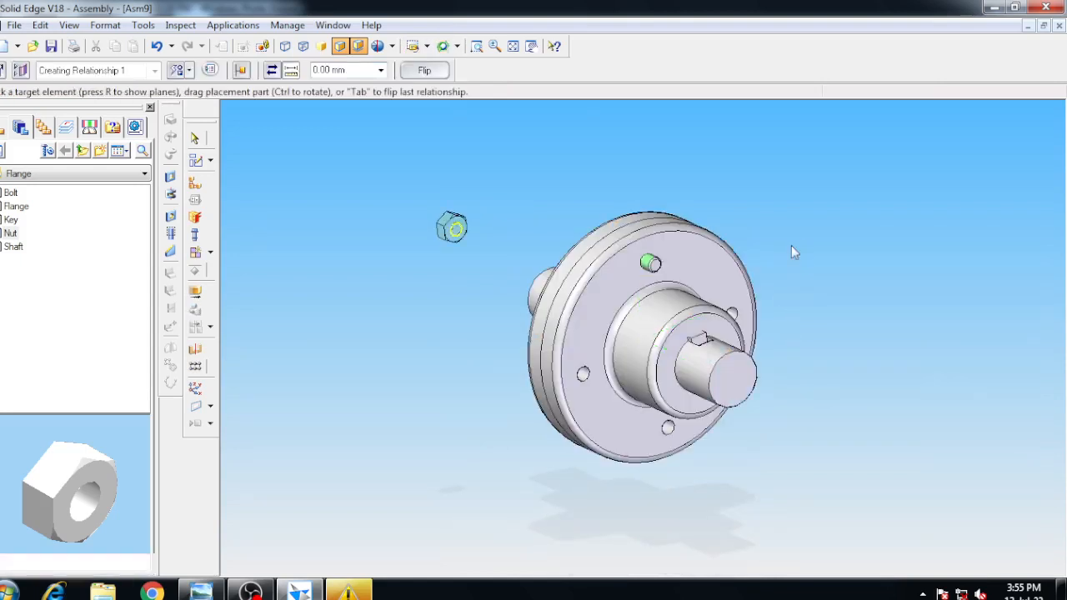
{"action": "left_click", "coordinate": [638, 279]}
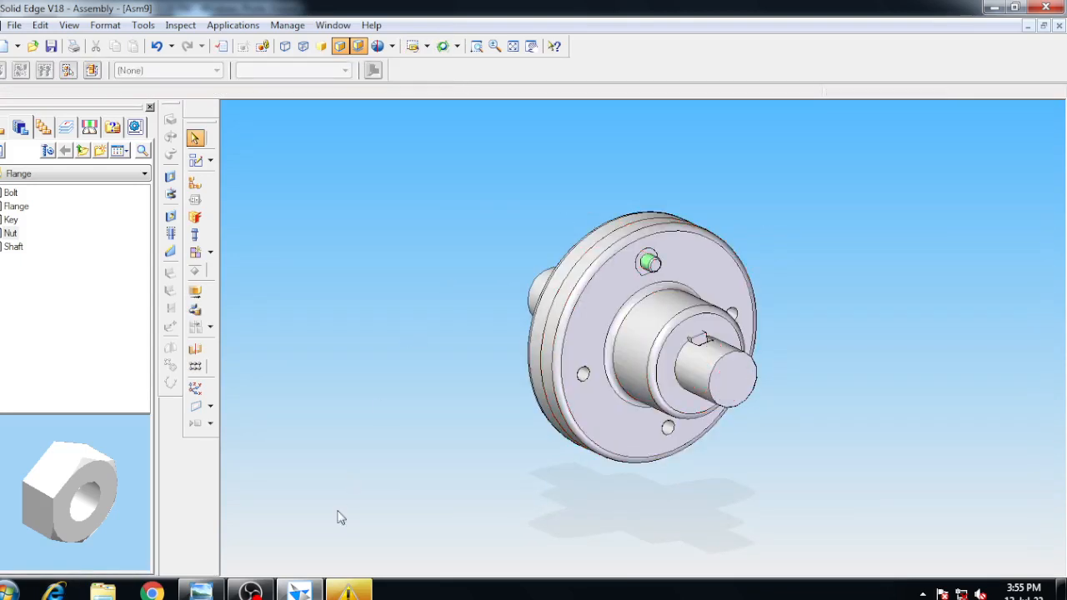
{"action": "left_click", "coordinate": [655, 262]}
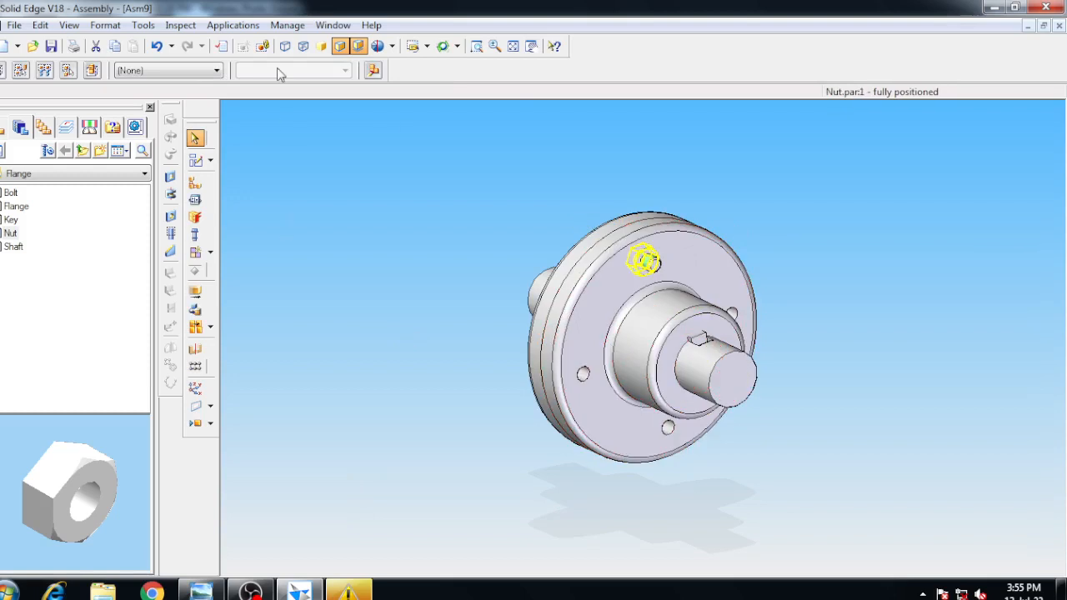
{"action": "left_click", "coordinate": [162, 48]}
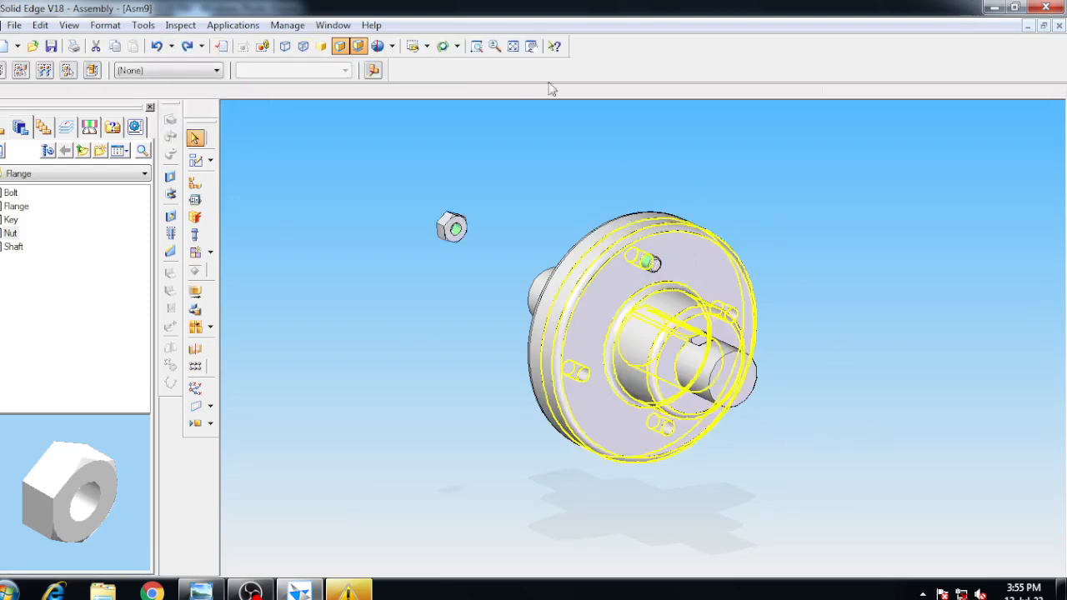
- Start an Assemble relationship for the loose nut and examine its bore and the bolt from both sides of the coupling
{"action": "left_click", "coordinate": [442, 46]}
{"action": "mouse_move", "coordinate": [471, 200]}
{"action": "left_mouse_down"}
{"action": "mouse_move", "coordinate": [502, 308]}
{"action": "mouse_move", "coordinate": [555, 356]}
{"action": "mouse_move", "coordinate": [565, 326]}
{"action": "mouse_move", "coordinate": [453, 331]}
{"action": "mouse_move", "coordinate": [433, 315]}
{"action": "left_mouse_up"}
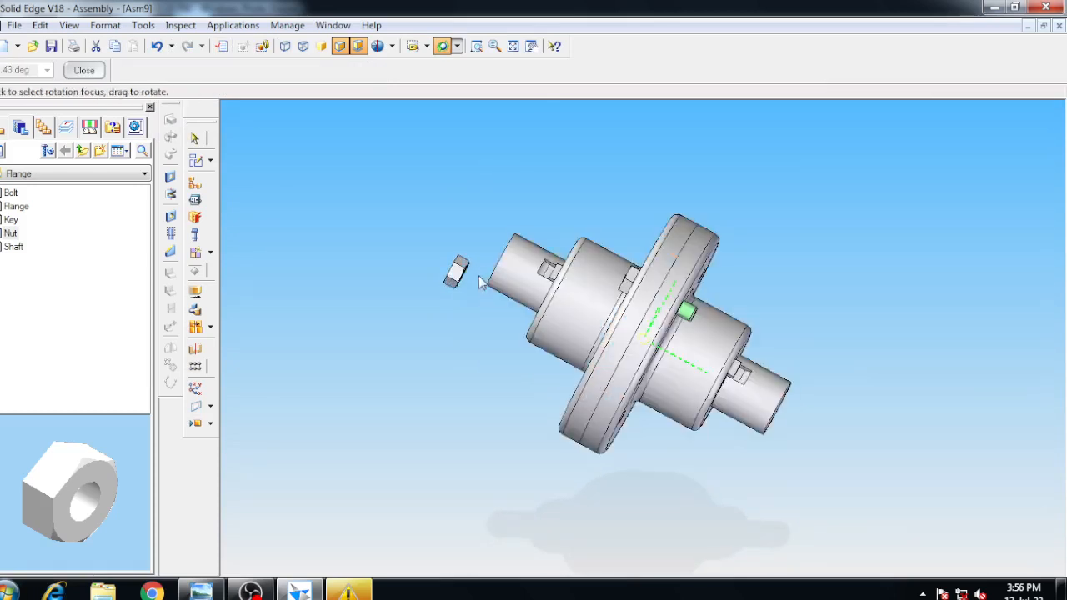
{"action": "left_click_drag", "start_coordinate": [437, 213], "coordinate": [538, 342]}
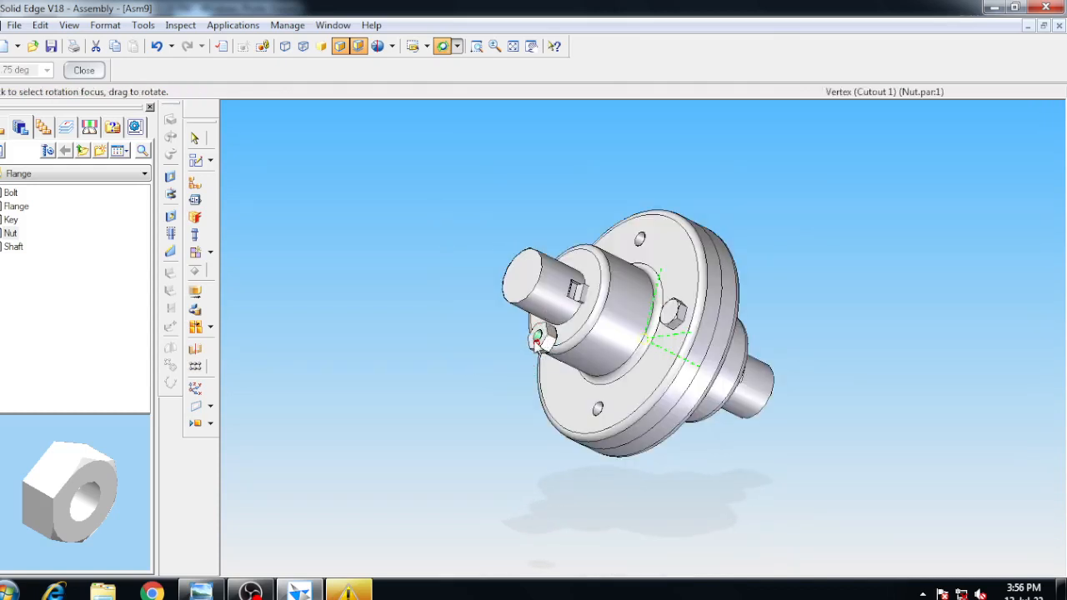
{"action": "left_click", "coordinate": [195, 182]}
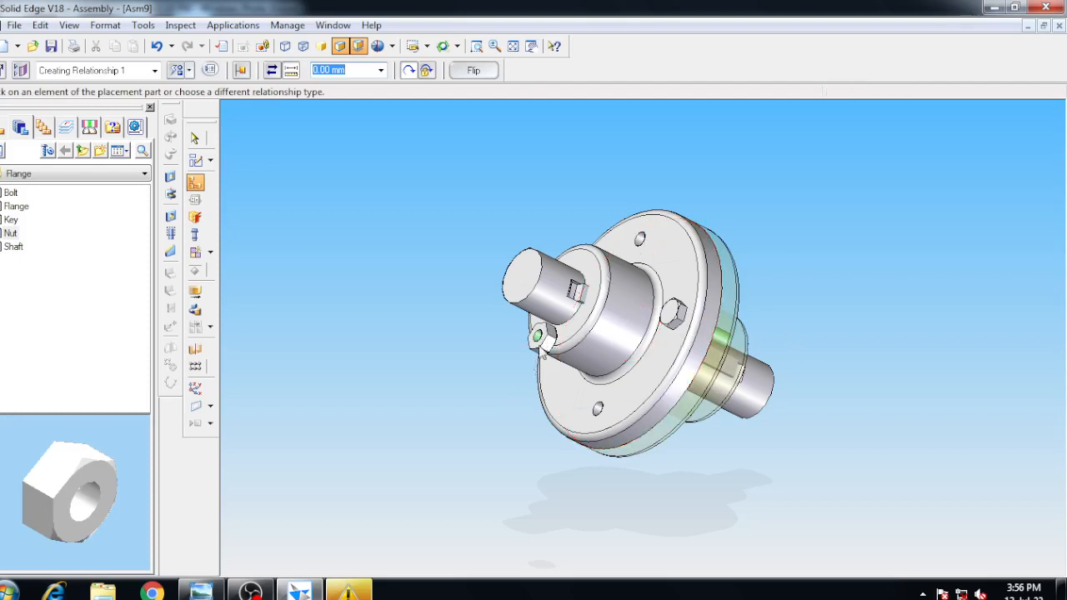
{"action": "left_click", "coordinate": [443, 46]}
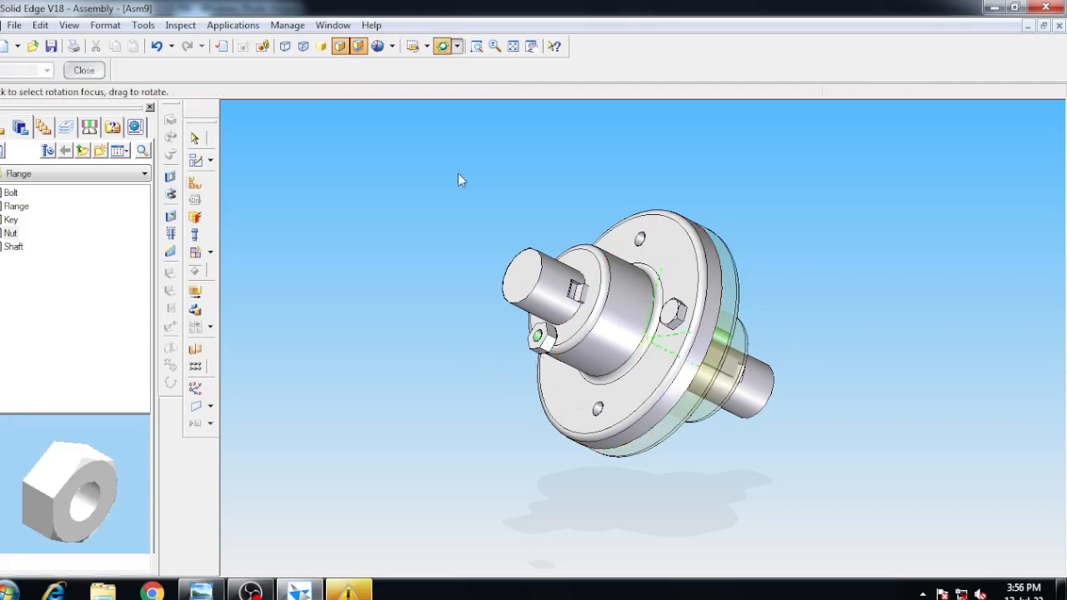
{"action": "left_click_drag", "start_coordinate": [457, 177], "coordinate": [395, 350]}
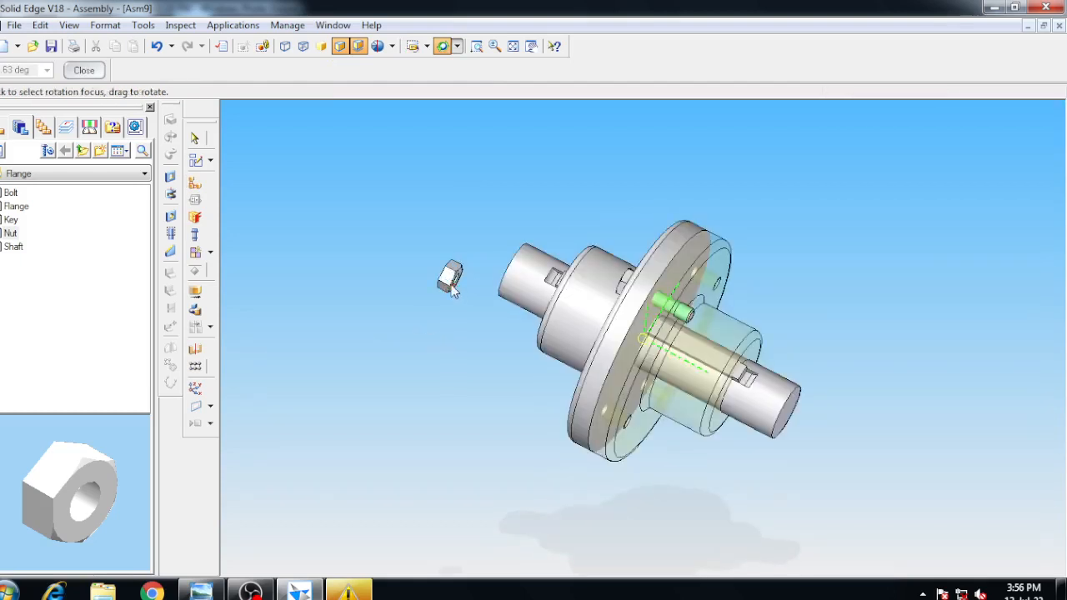
{"action": "left_click_drag", "start_coordinate": [421, 308], "coordinate": [507, 334]}
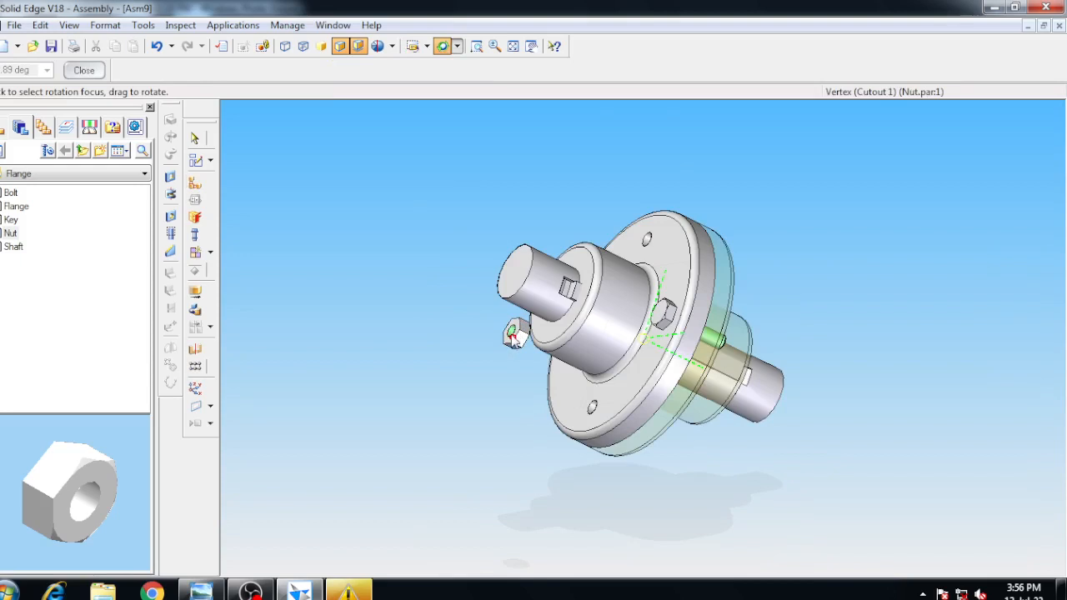
{"action": "right_click", "coordinate": [512, 334]}
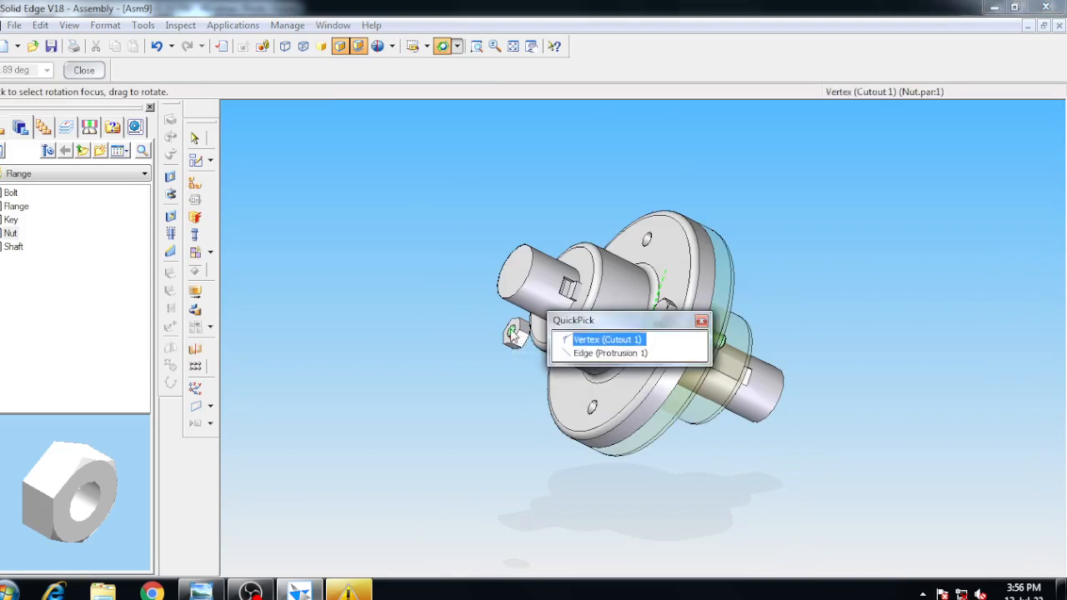
{"action": "left_click_drag", "start_coordinate": [517, 366], "coordinate": [476, 362]}
{"action": "left_click_drag", "start_coordinate": [732, 271], "coordinate": [593, 316]}
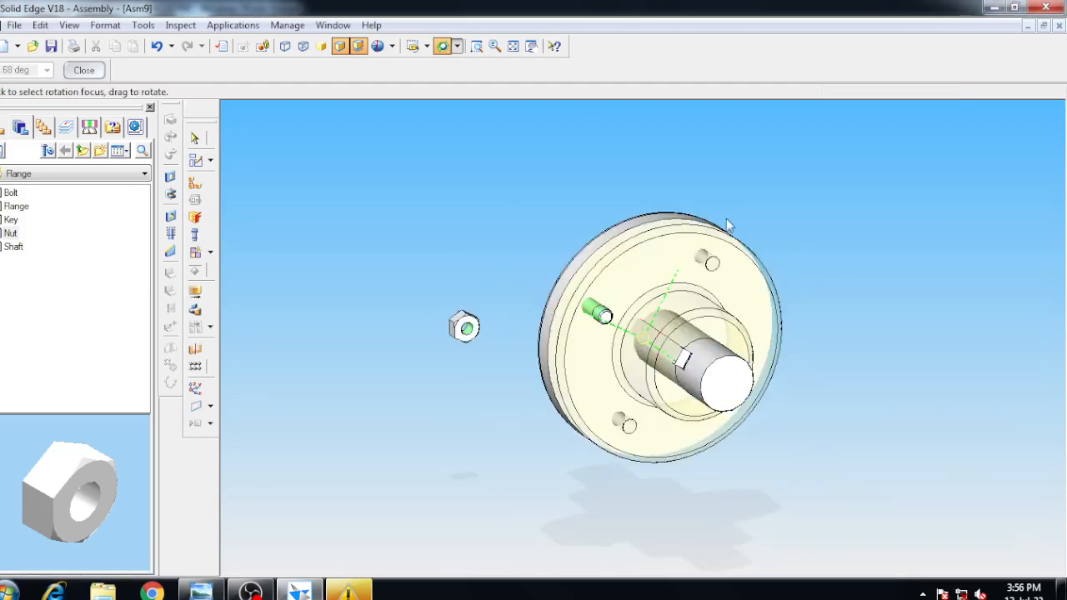
{"action": "key", "text": "Escape"}
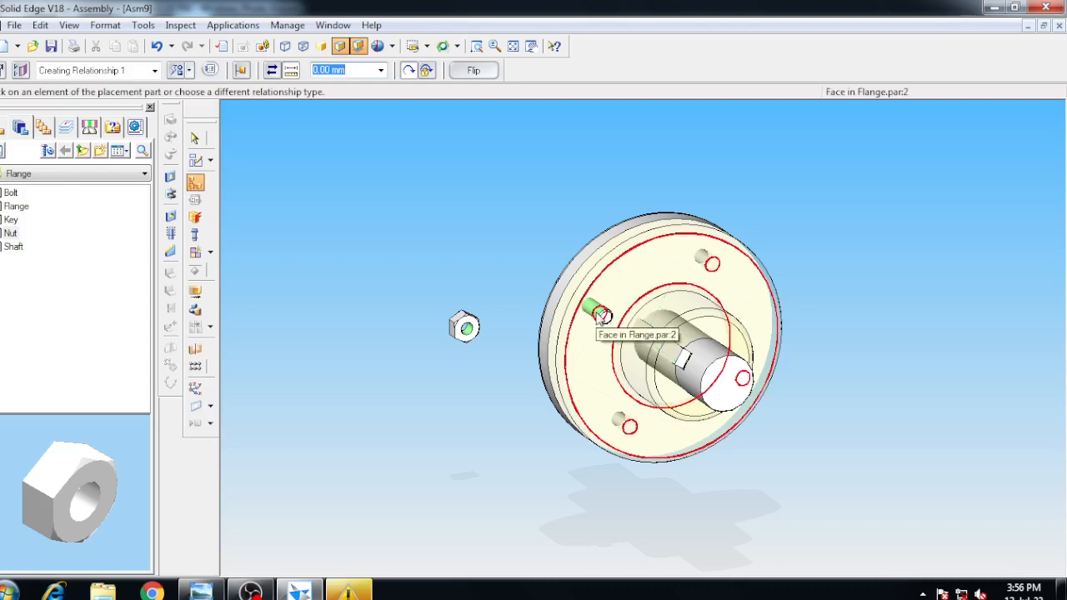
- Try to match the flange's Edge (Cutout 2) around the bolt to the bore circle on the nut's opposite side
{"action": "right_click", "coordinate": [602, 315]}
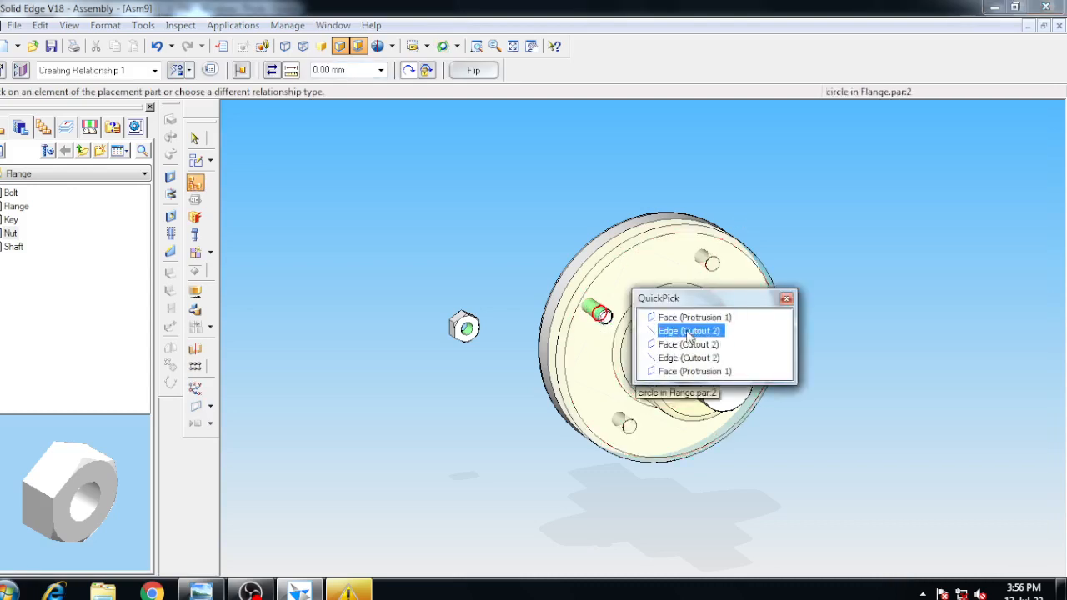
{"action": "left_click", "coordinate": [672, 331]}
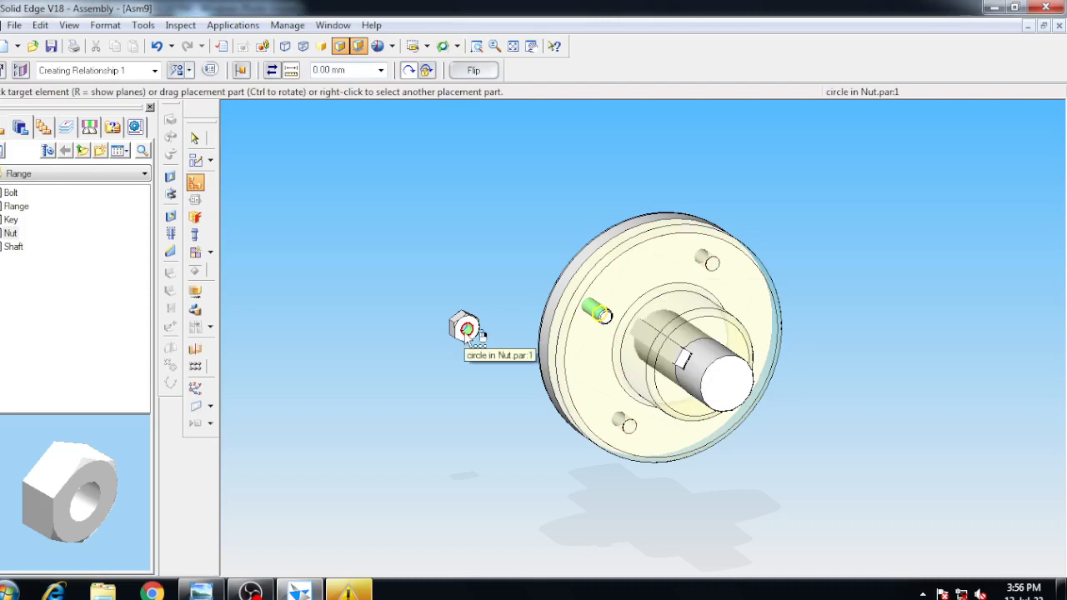
{"action": "left_click", "coordinate": [442, 46]}
{"action": "left_click_drag", "start_coordinate": [421, 392], "coordinate": [590, 326]}
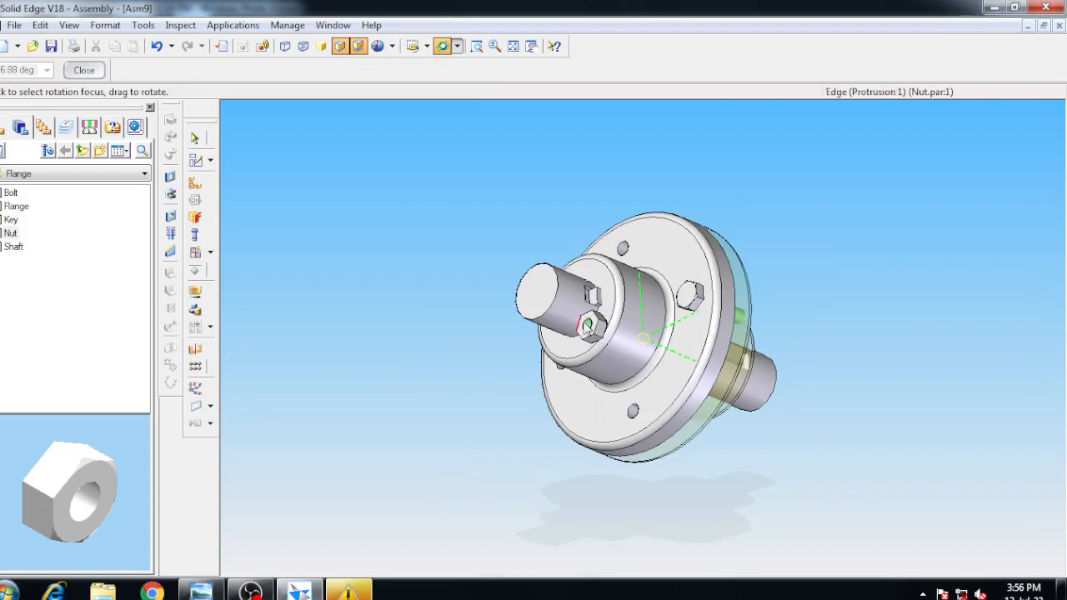
{"action": "right_click", "coordinate": [589, 325]}
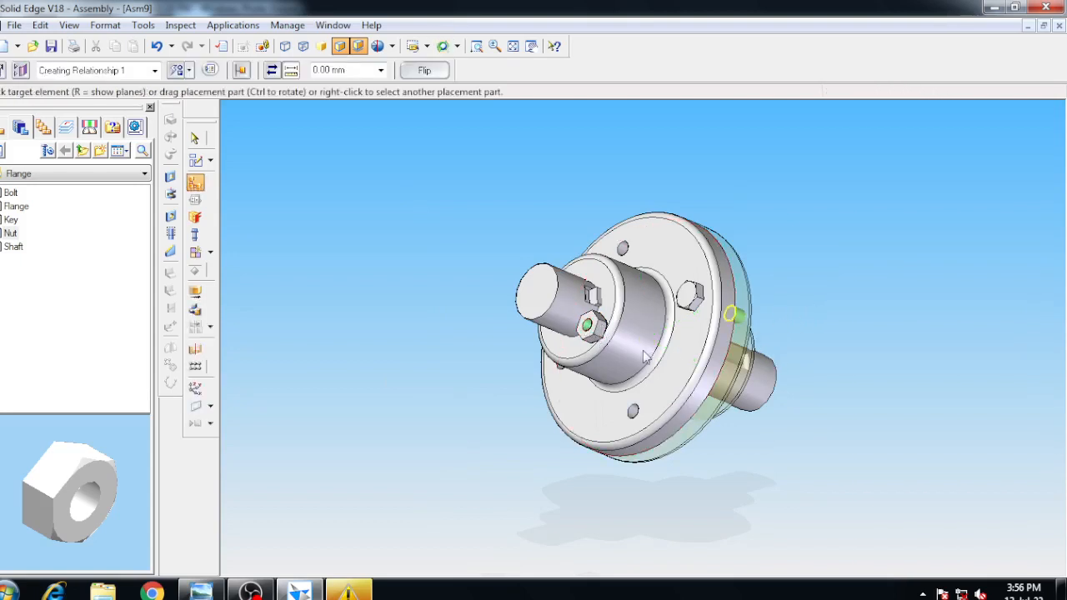
{"action": "left_click", "coordinate": [589, 326]}
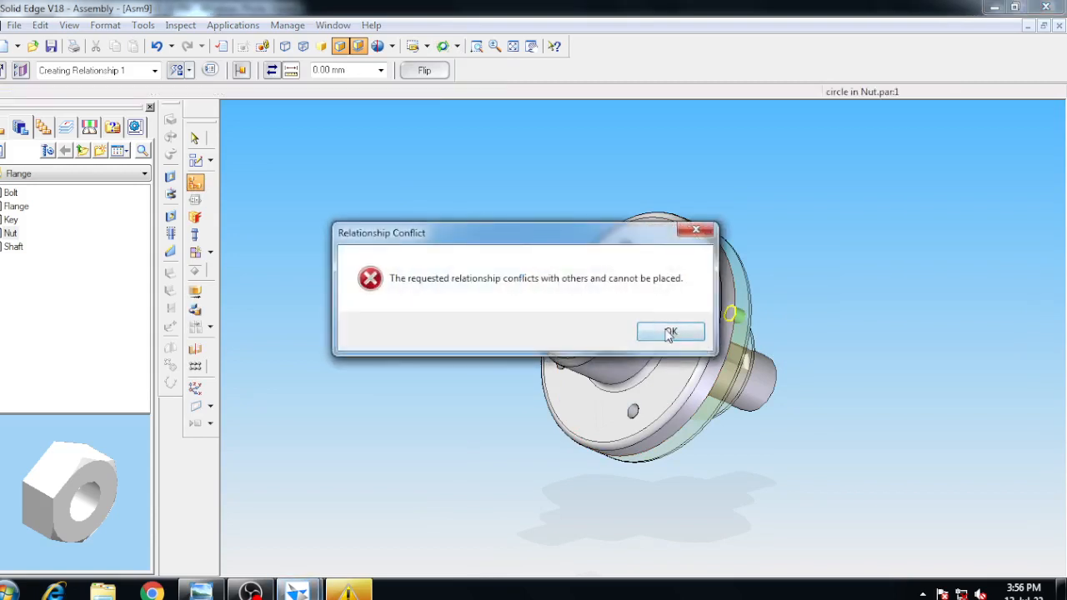
{"action": "key", "text": "Return"}
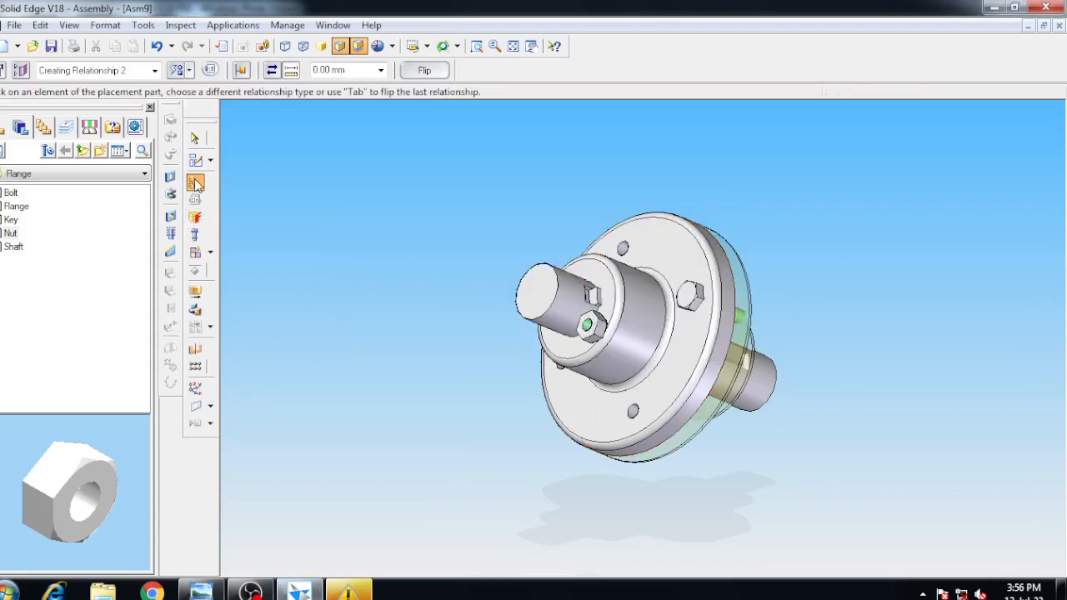
- Restart the Assemble relationship on the nut, and undo the nut's insertion
{"action": "left_click", "coordinate": [195, 181]}
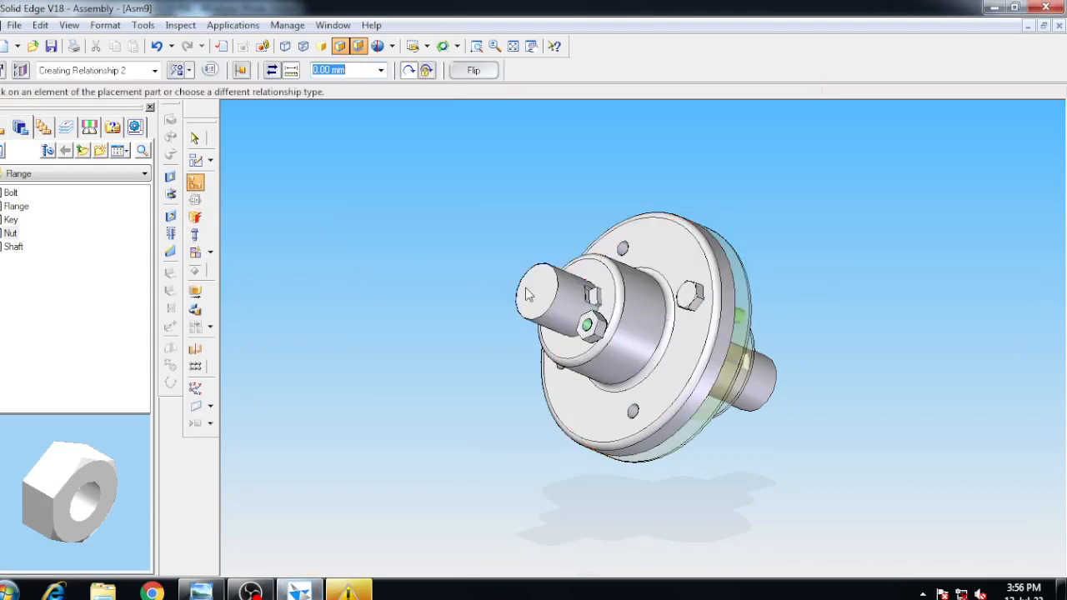
{"action": "right_click", "coordinate": [588, 328]}
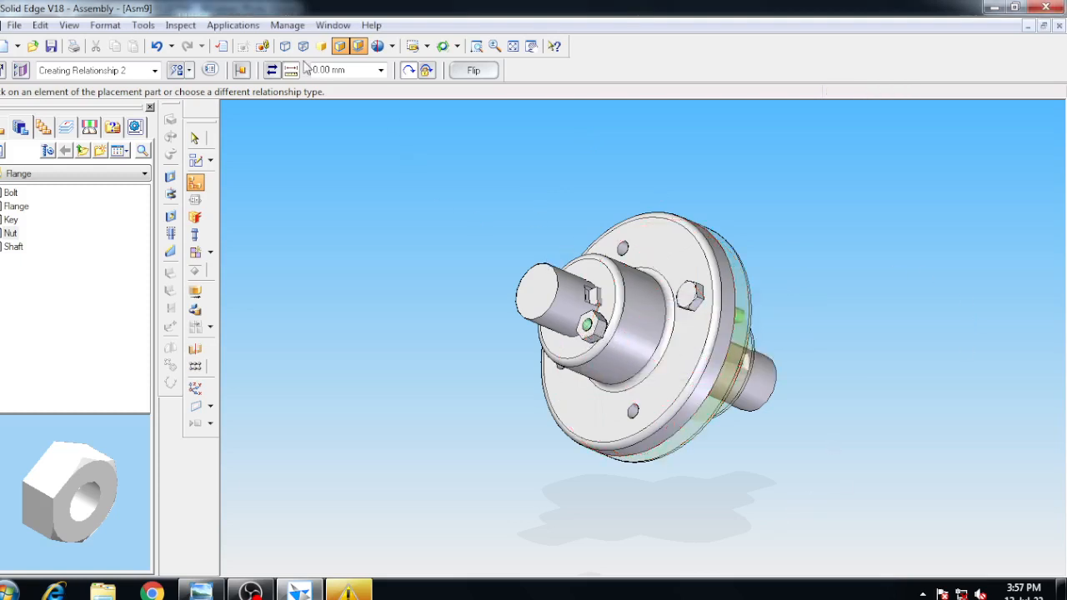
{"action": "left_click", "coordinate": [156, 47]}
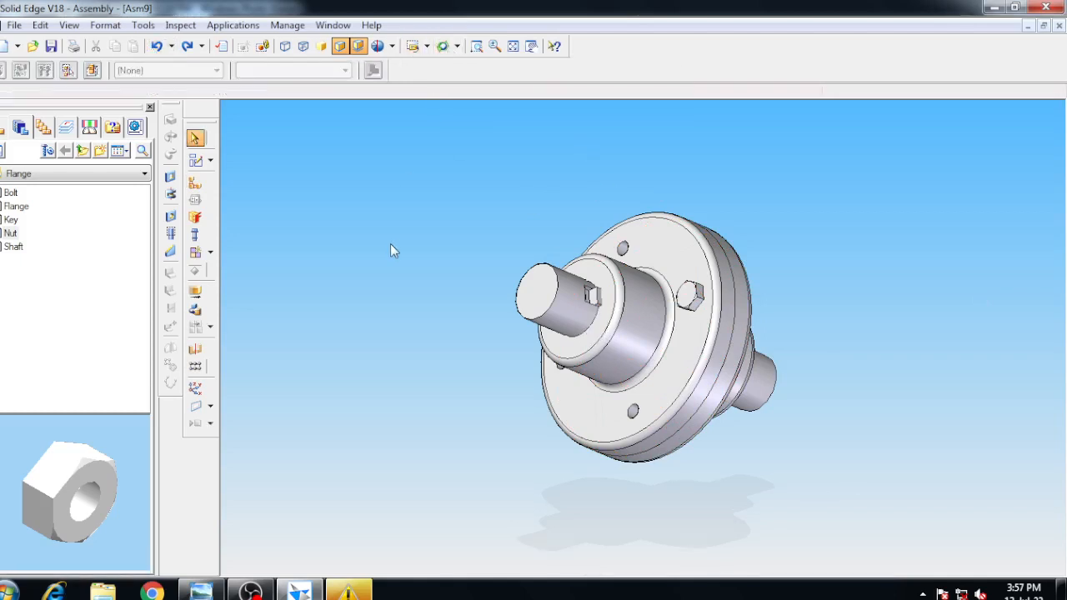
- Insert a fresh Nut part from the Flange folder beside the side of the coupling where the bolt's end protrudes
{"action": "left_click", "coordinate": [443, 46]}
{"action": "mouse_move", "coordinate": [915, 281]}
{"action": "left_mouse_down"}
{"action": "mouse_move", "coordinate": [855, 272]}
{"action": "mouse_move", "coordinate": [759, 301]}
{"action": "left_mouse_up"}
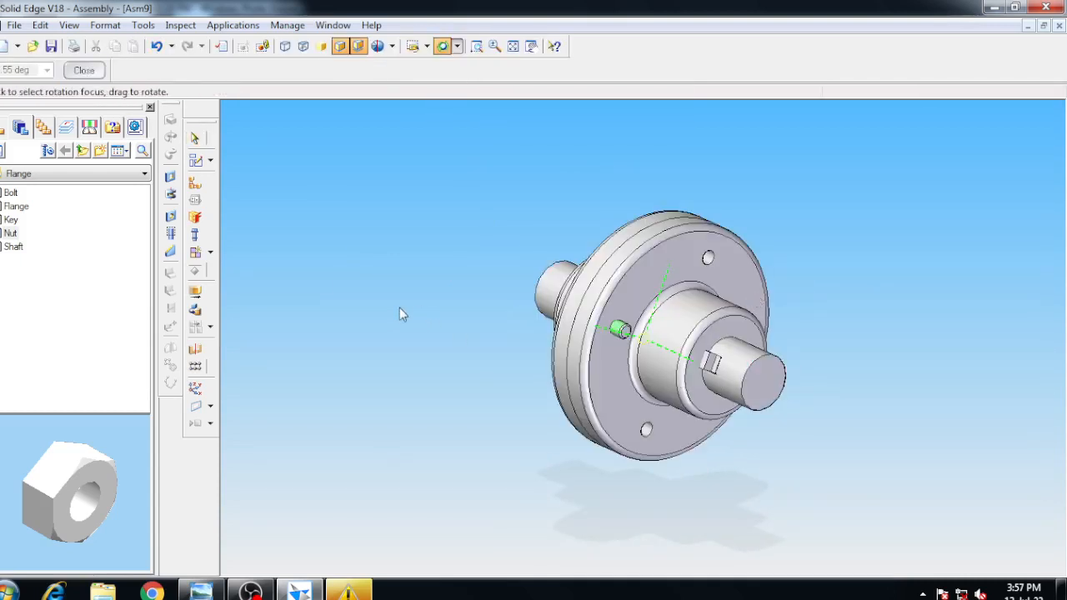
{"action": "right_click", "coordinate": [205, 235]}
{"action": "left_click", "coordinate": [432, 202]}
{"action": "right_click", "coordinate": [406, 197]}
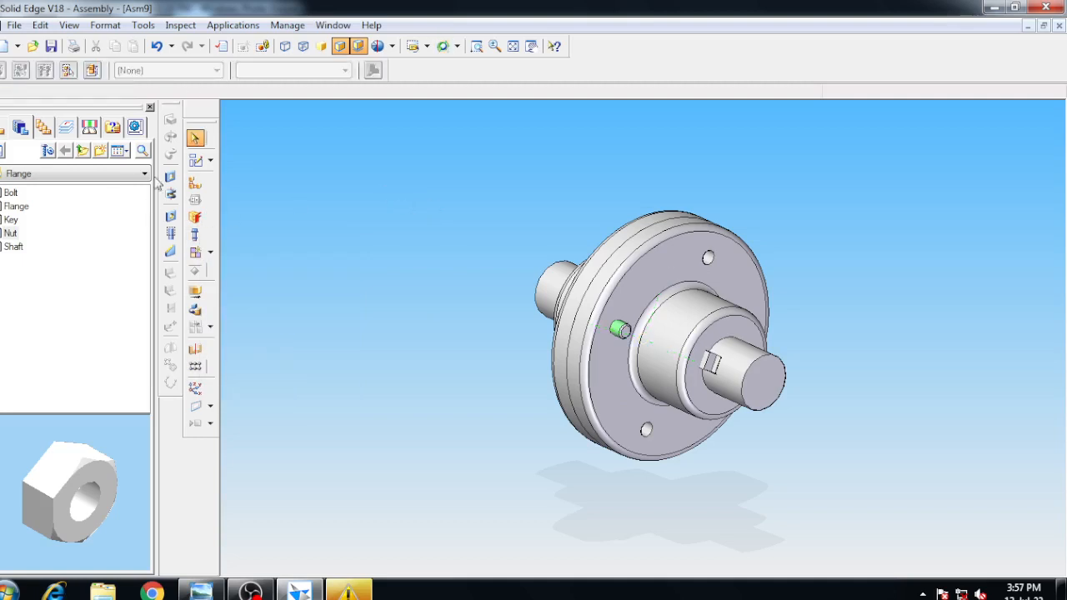
{"action": "left_click", "coordinate": [12, 234]}
{"action": "left_click_drag", "start_coordinate": [12, 236], "coordinate": [472, 440]}
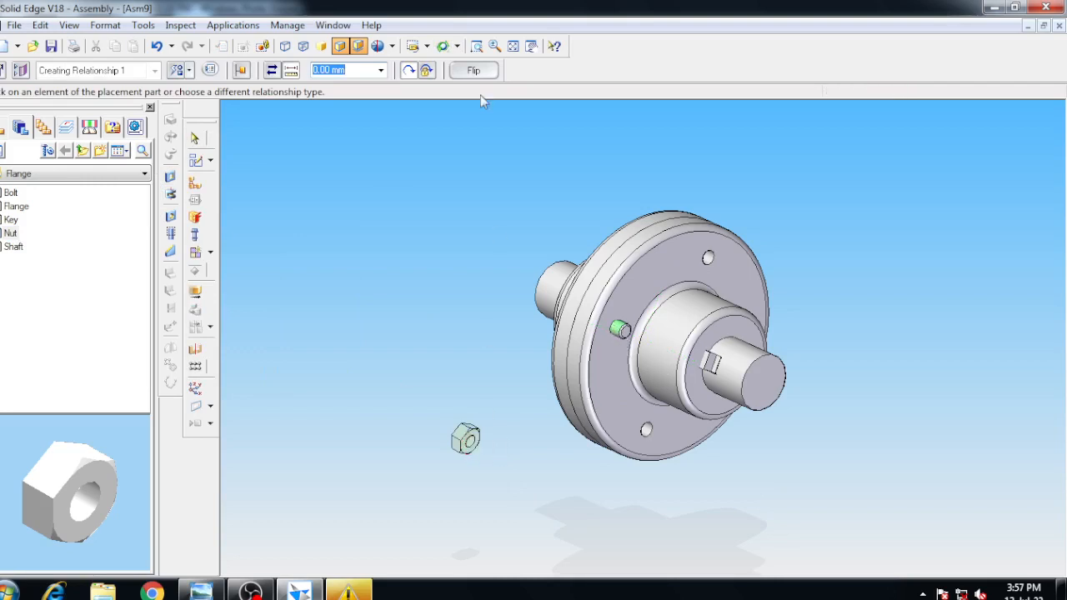
- Try to assemble the loose nut's bore onto the protruding bolt end, and undo the placement
{"action": "left_click", "coordinate": [442, 45]}
{"action": "left_click_drag", "start_coordinate": [551, 479], "coordinate": [693, 447]}
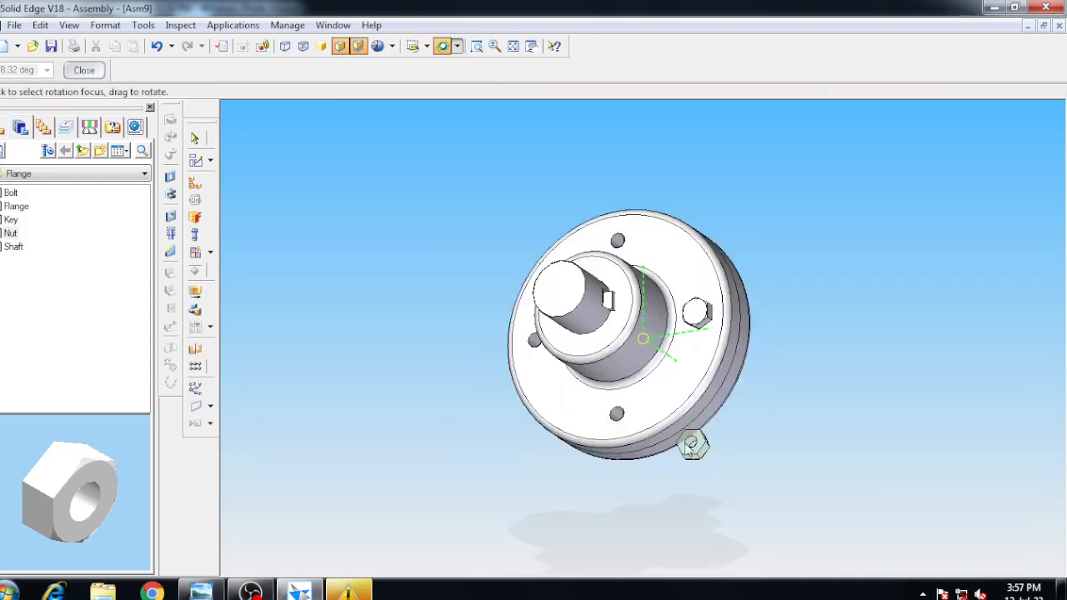
{"action": "left_click_drag", "start_coordinate": [691, 448], "coordinate": [619, 368]}
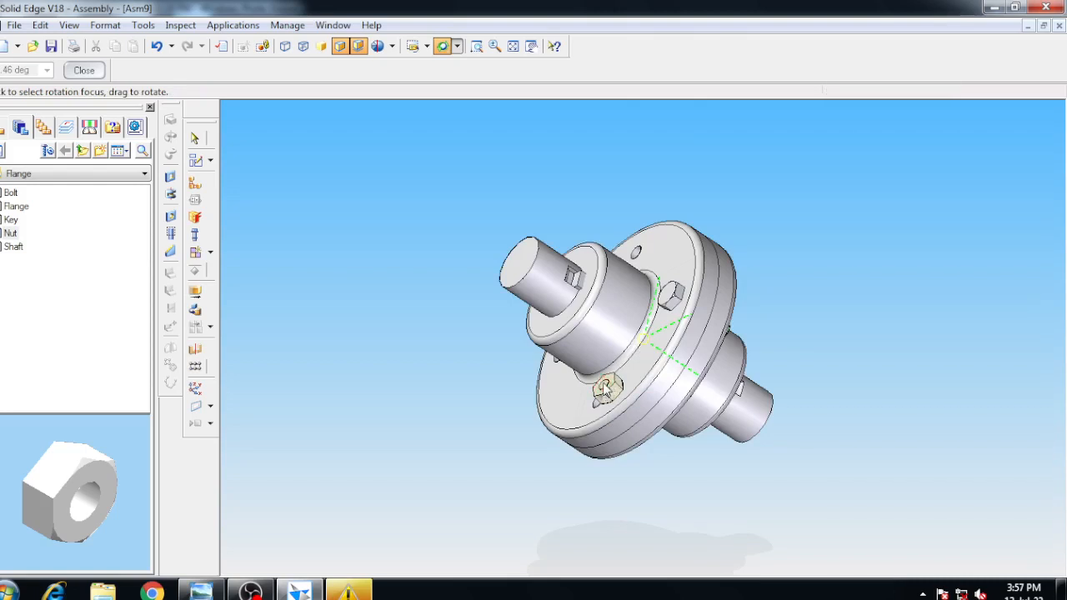
{"action": "left_click_drag", "start_coordinate": [798, 313], "coordinate": [817, 469]}
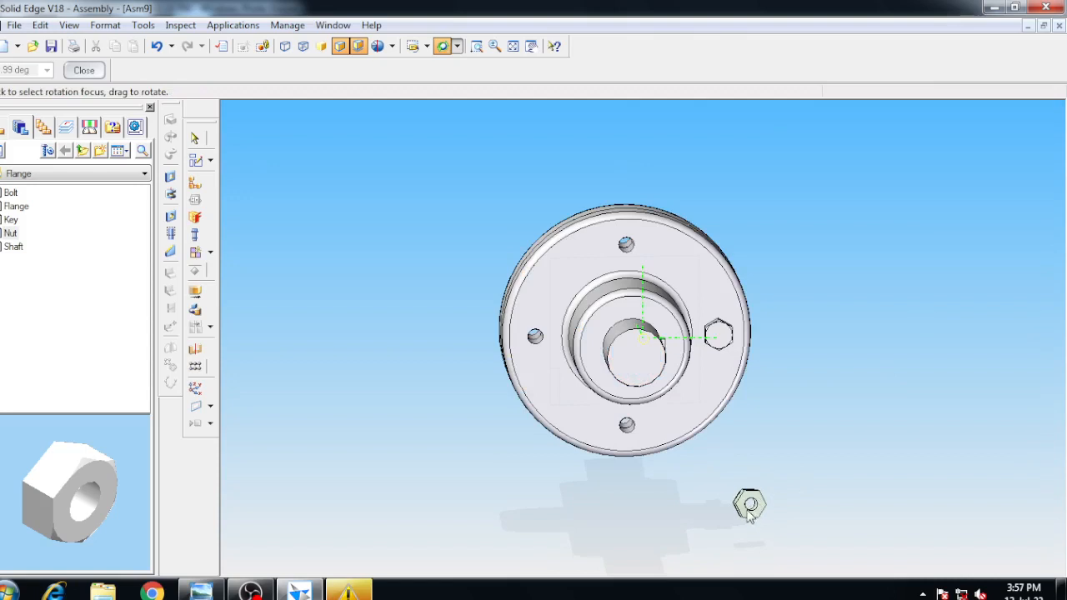
{"action": "left_click_drag", "start_coordinate": [752, 504], "coordinate": [748, 505]}
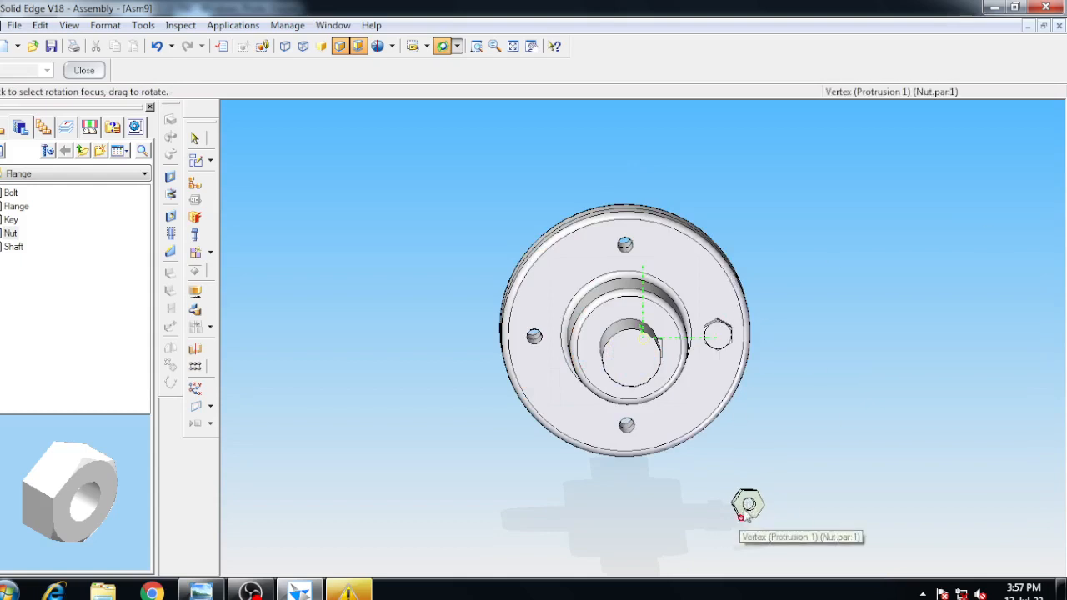
{"action": "left_click_drag", "start_coordinate": [769, 500], "coordinate": [493, 377]}
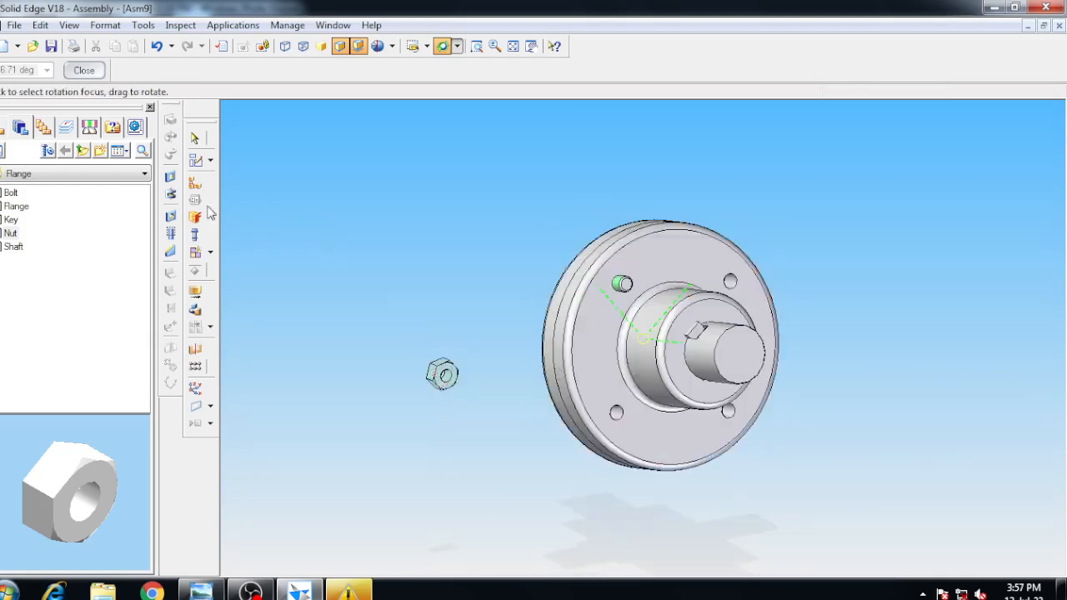
{"action": "left_click", "coordinate": [195, 182]}
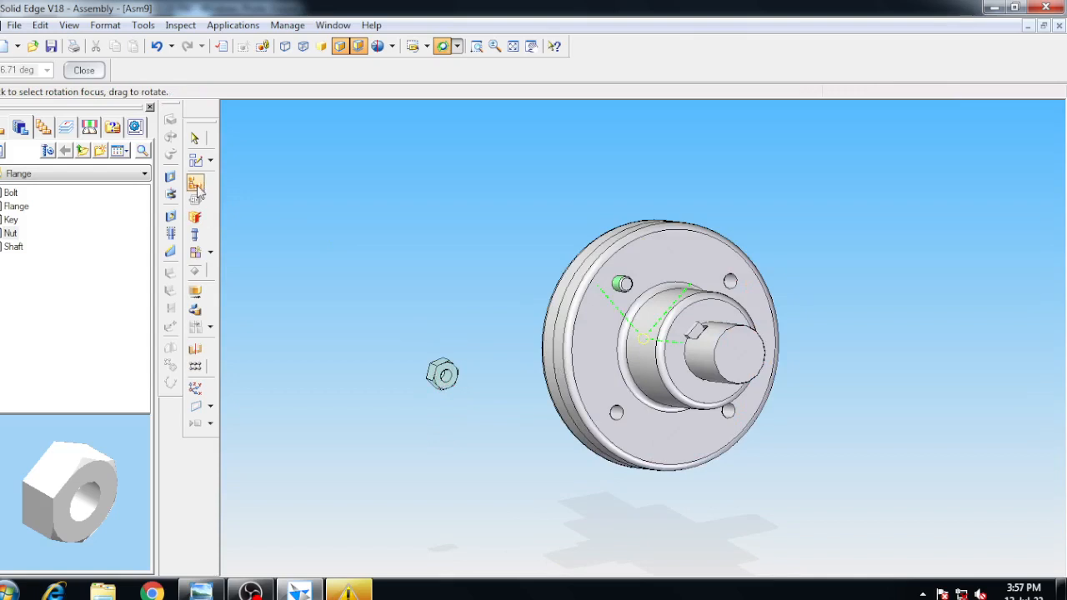
{"action": "left_click", "coordinate": [446, 376]}
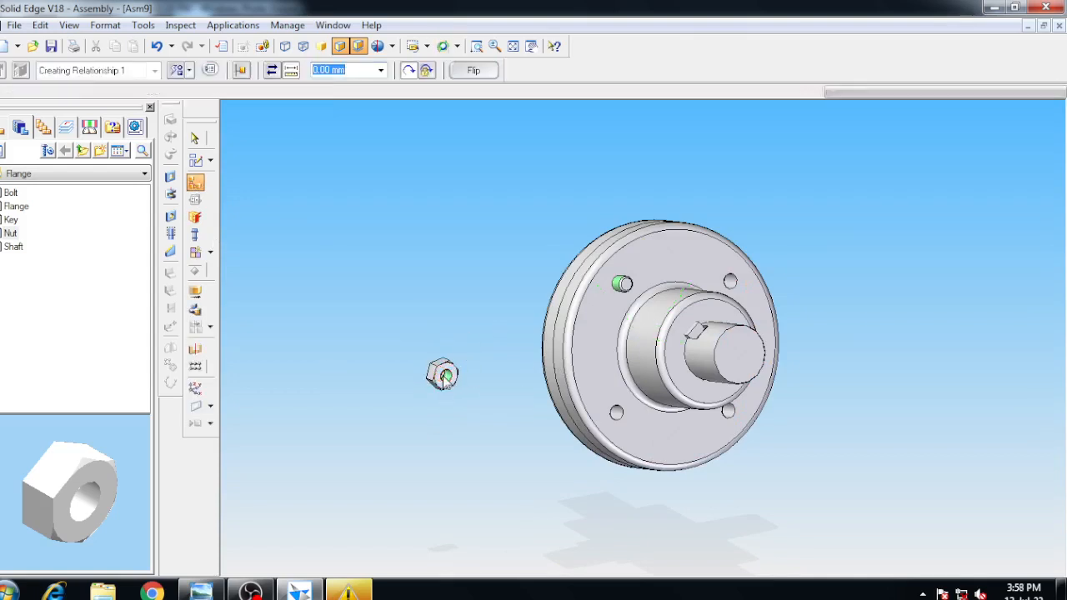
{"action": "left_click", "coordinate": [618, 288]}
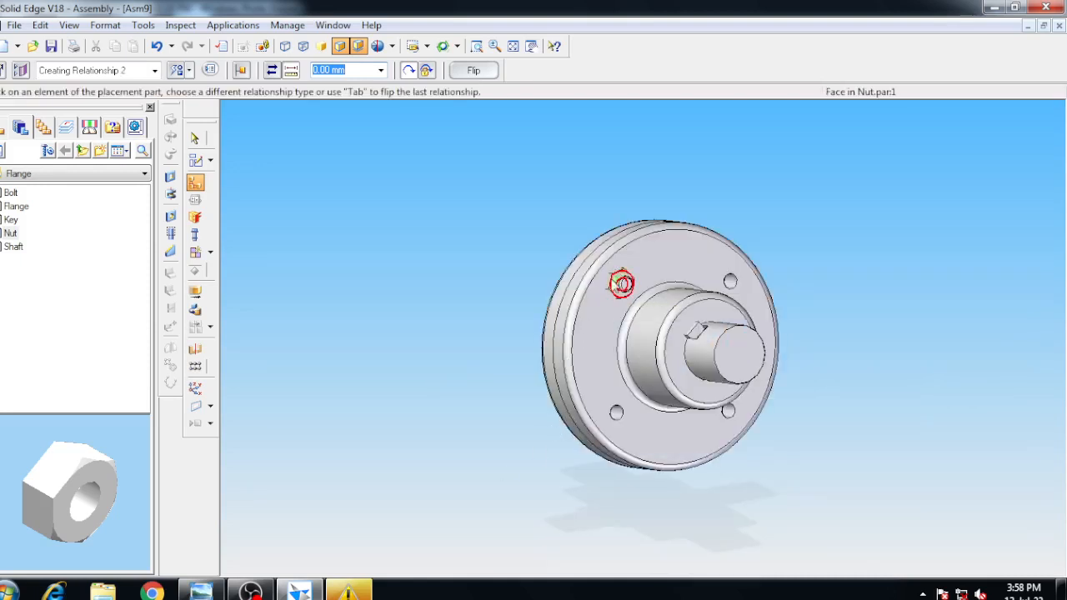
{"action": "left_click", "coordinate": [156, 46]}
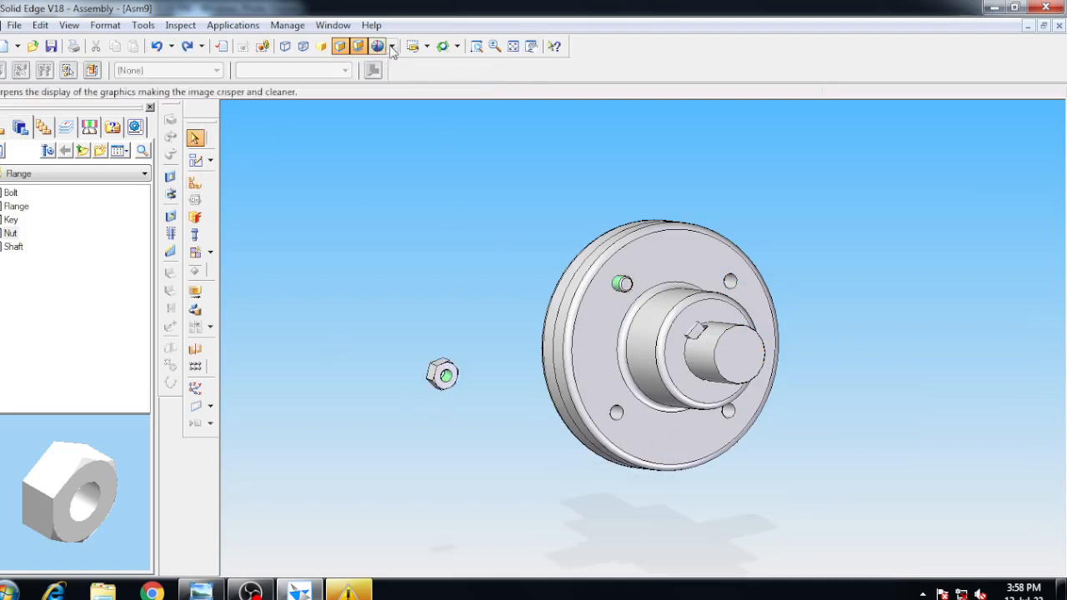
- Assemble the nut onto the protruding bolt end against the flange, matching the circular bore edge on the nut's opposite side
{"action": "left_click", "coordinate": [443, 46]}
{"action": "mouse_move", "coordinate": [421, 322]}
{"action": "left_mouse_down"}
{"action": "mouse_move", "coordinate": [419, 357]}
{"action": "mouse_move", "coordinate": [677, 489]}
{"action": "mouse_move", "coordinate": [705, 445]}
{"action": "left_mouse_up"}
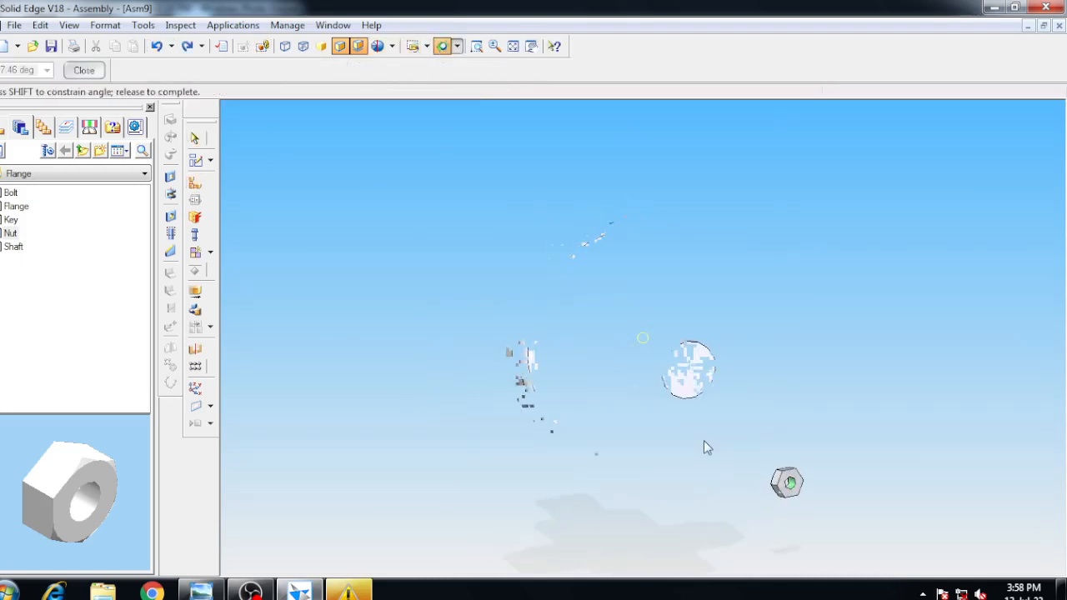
{"action": "key", "text": "Escape"}
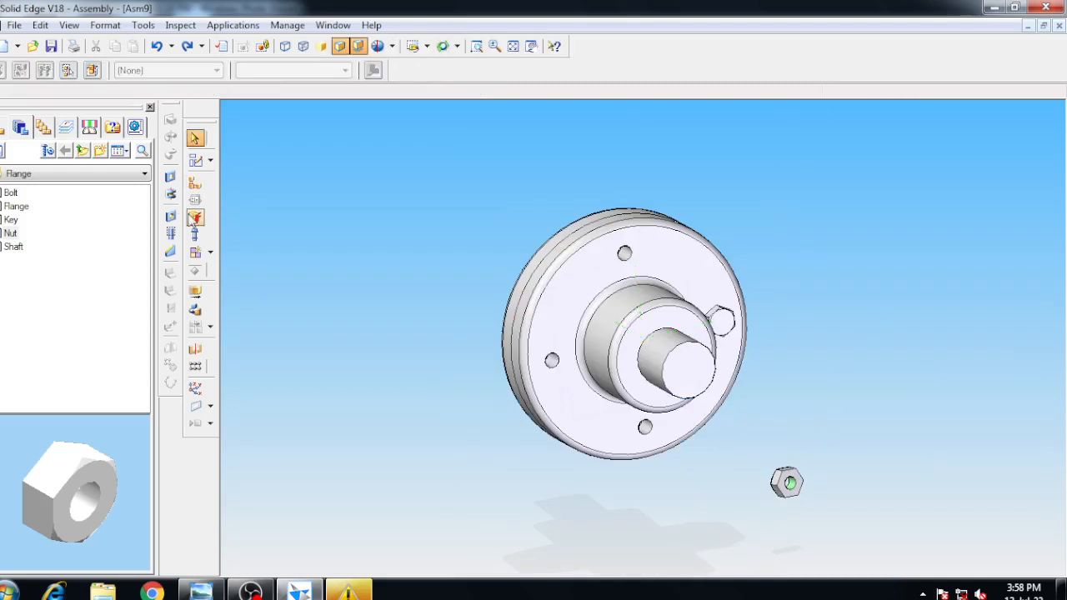
{"action": "left_click", "coordinate": [195, 181]}
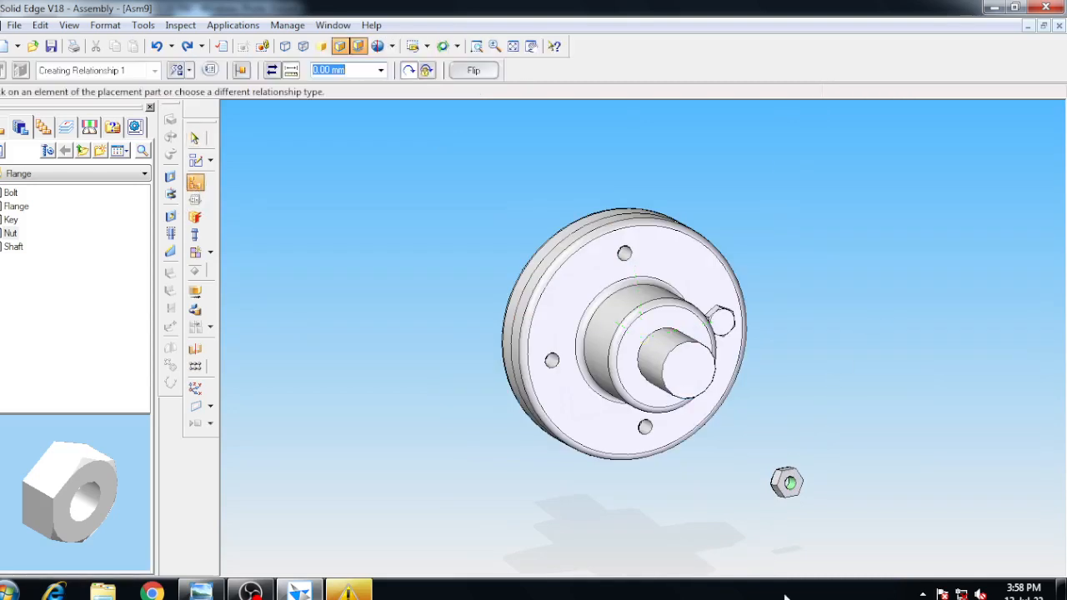
{"action": "left_click", "coordinate": [787, 484]}
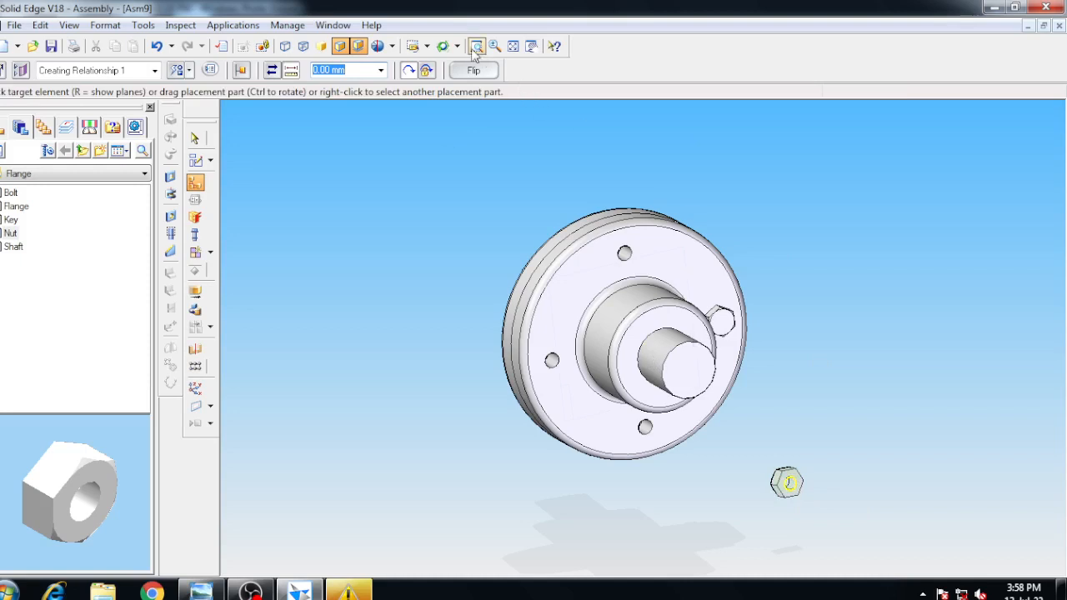
{"action": "left_click", "coordinate": [443, 46]}
{"action": "left_click_drag", "start_coordinate": [885, 290], "coordinate": [580, 335]}
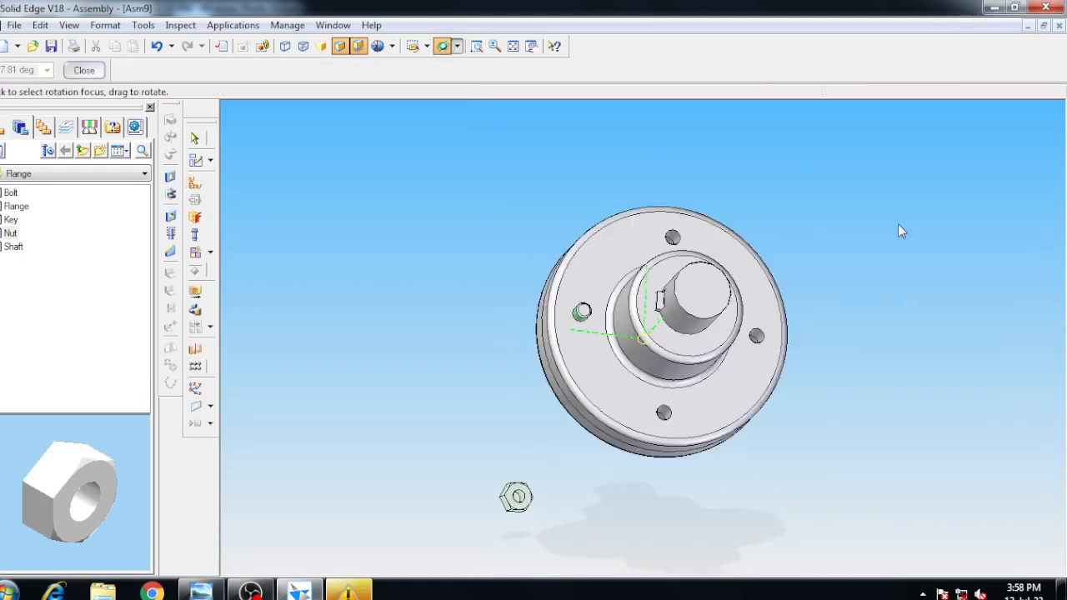
{"action": "key", "text": "Escape"}
{"action": "left_click", "coordinate": [580, 313]}
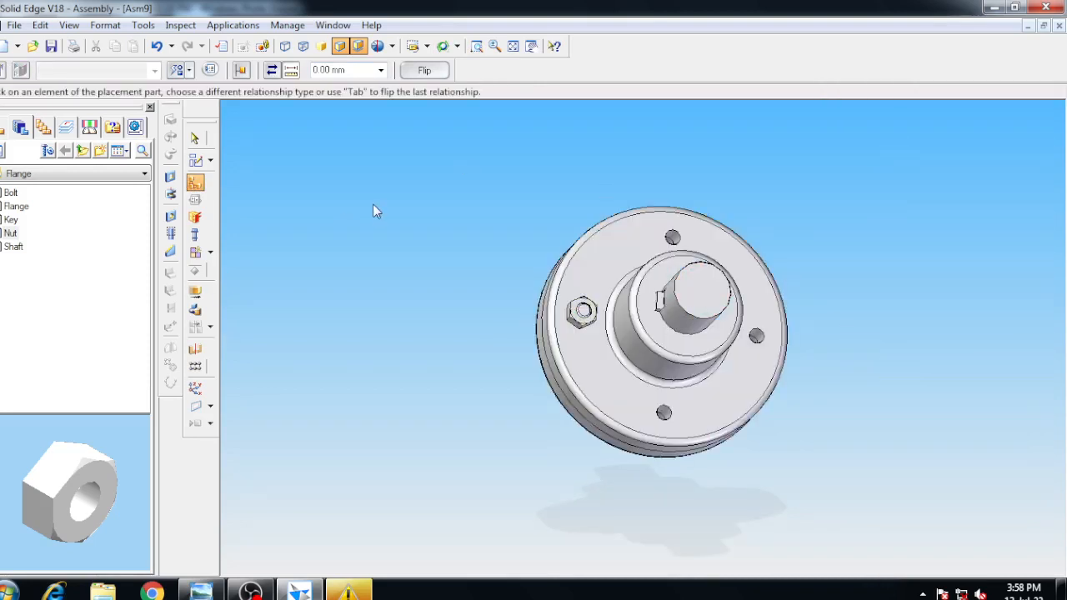
{"action": "key", "text": "ctrl+i"}
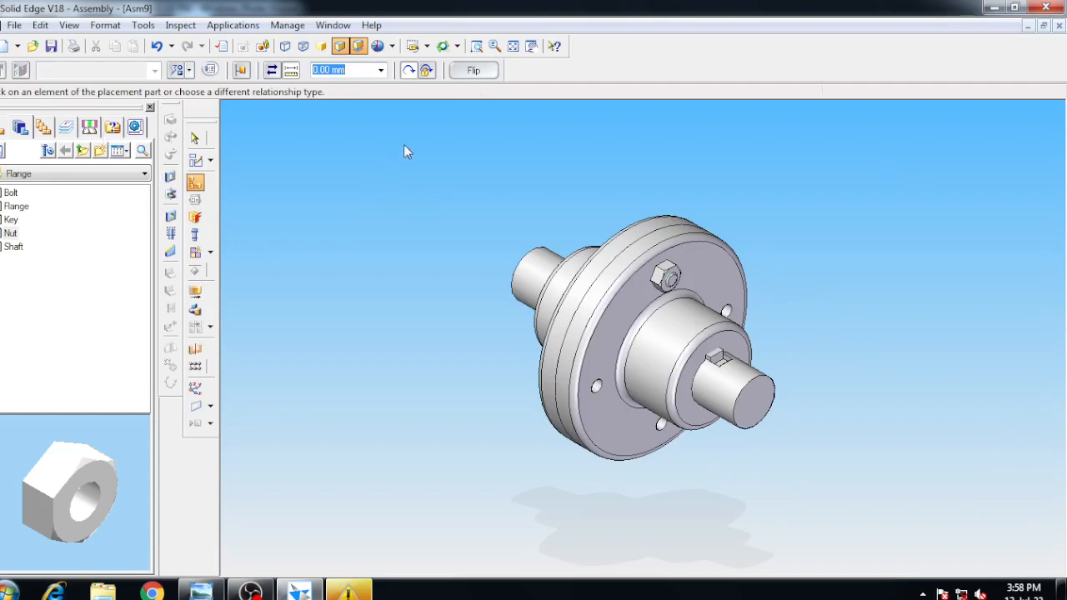
{"action": "left_click", "coordinate": [196, 366]}
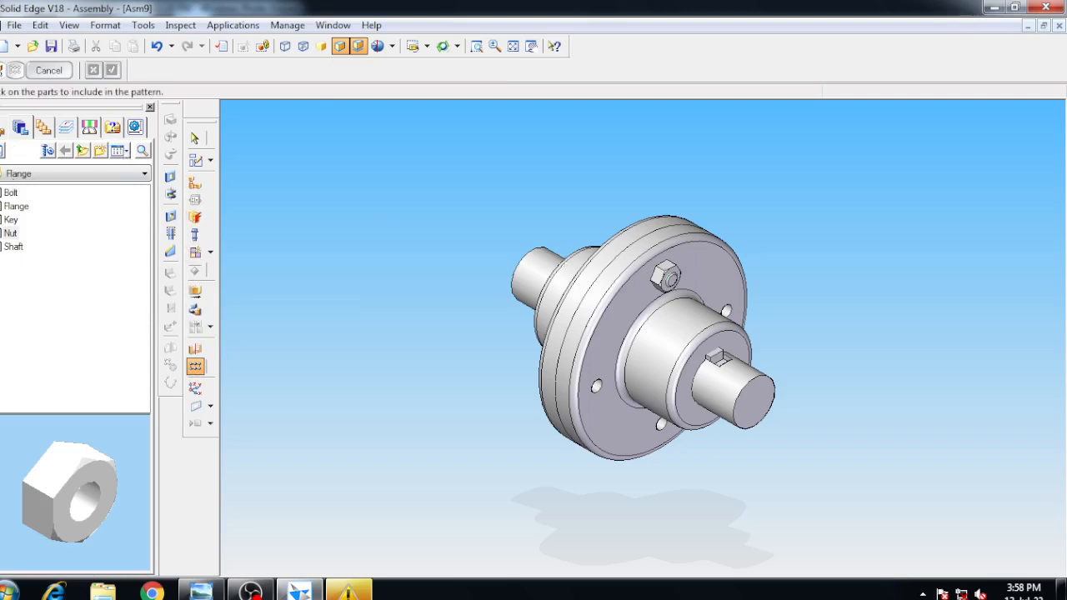
{"action": "left_click", "coordinate": [20, 127]}
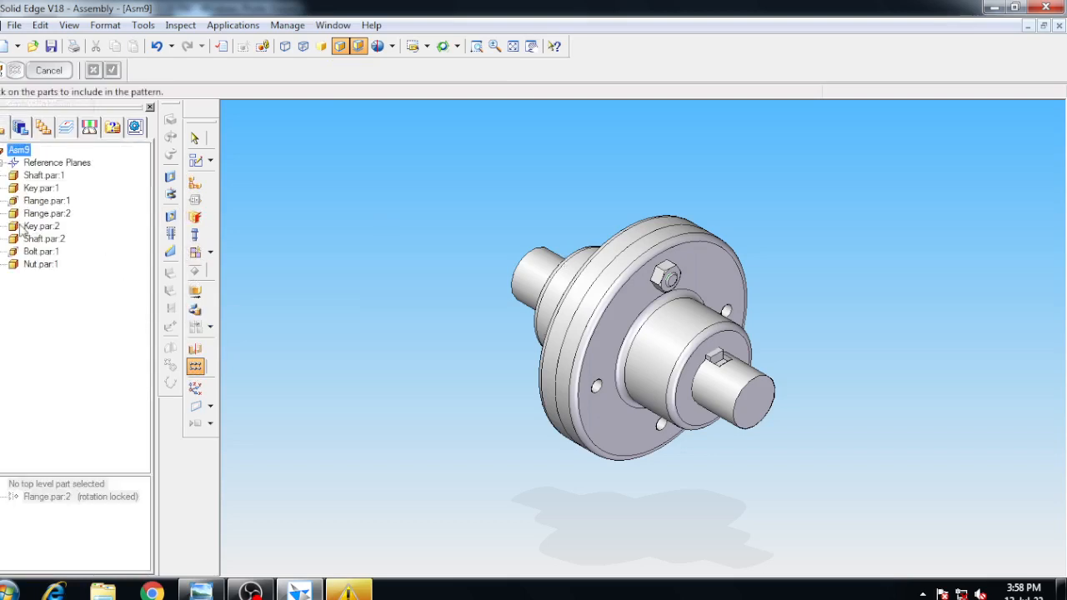
{"action": "left_click", "coordinate": [33, 265]}
{"action": "left_click", "coordinate": [41, 251]}
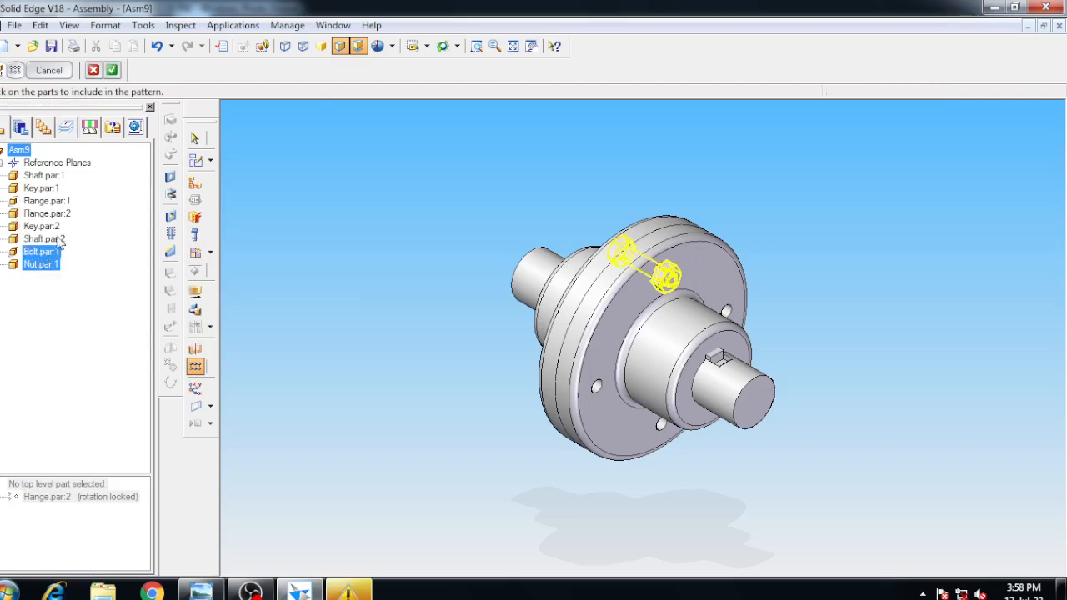
{"action": "left_click", "coordinate": [112, 71]}
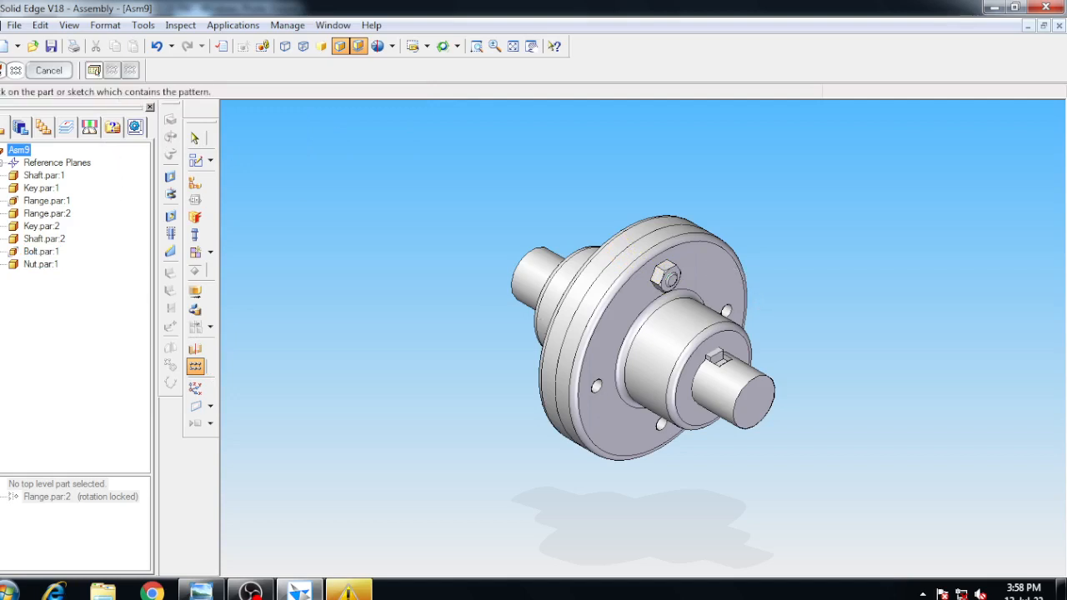
- Pattern the bolt and nut along the second flange's circular hole pattern, using the hole already holding the bolt as reference feature
{"action": "left_click", "coordinate": [195, 369]}
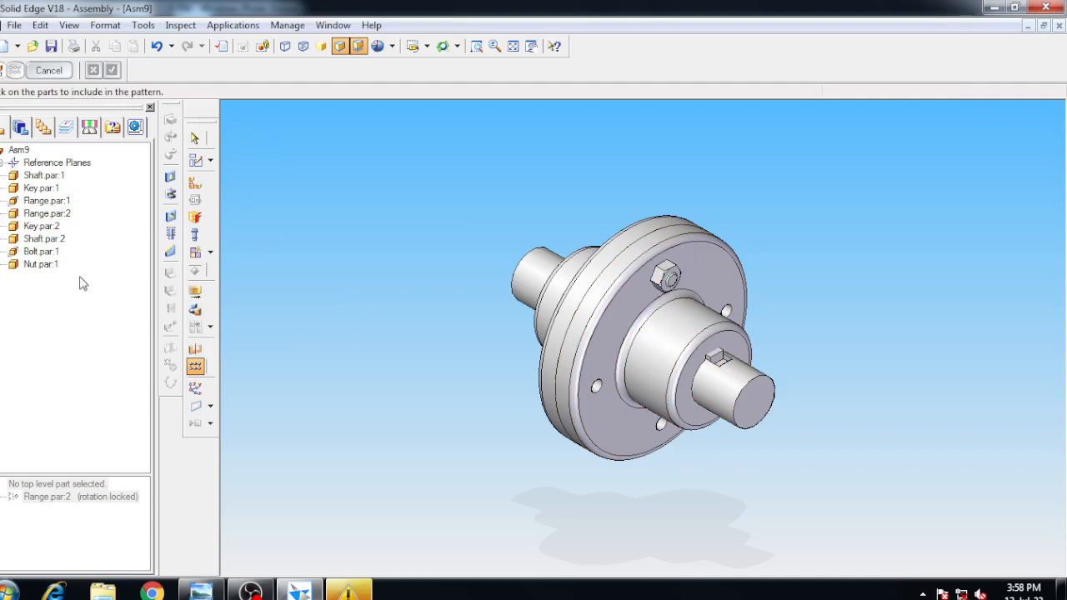
{"action": "left_click", "coordinate": [37, 264]}
{"action": "left_click", "coordinate": [40, 252]}
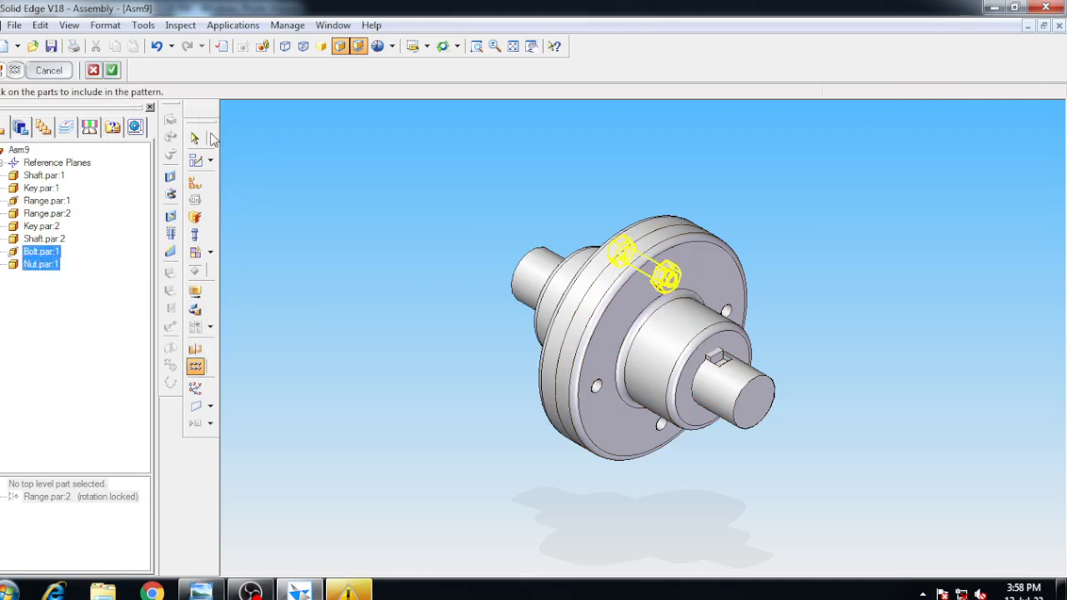
{"action": "left_click", "coordinate": [113, 71]}
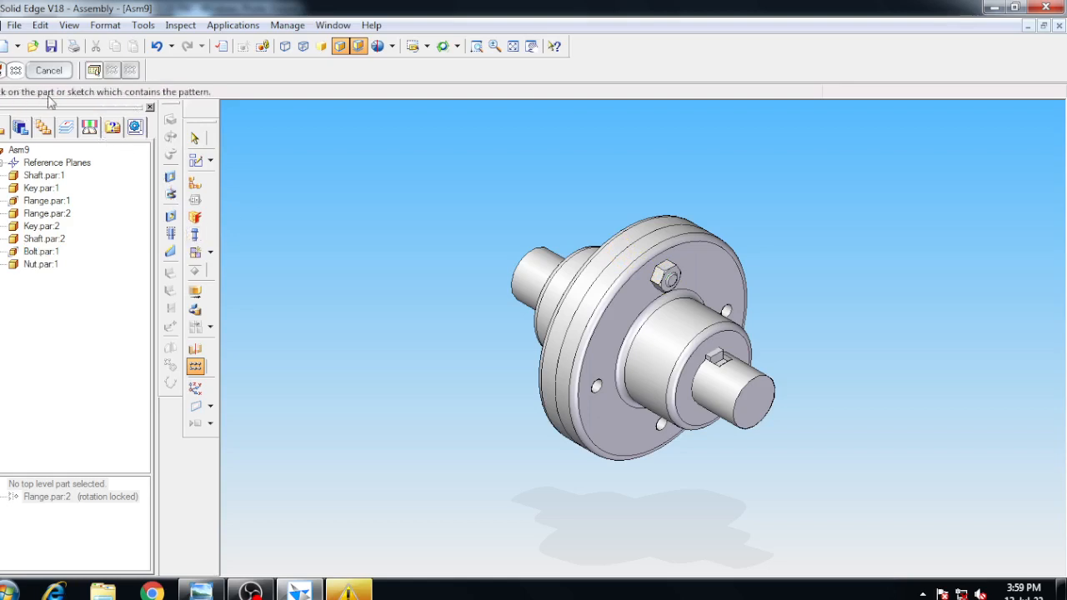
{"action": "left_click", "coordinate": [707, 261]}
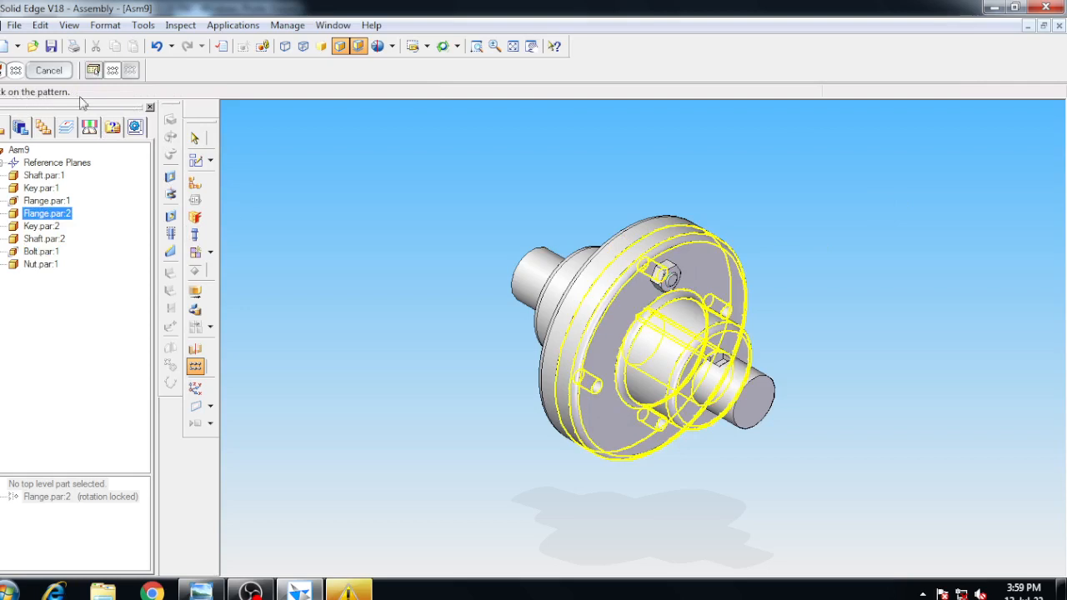
{"action": "left_click", "coordinate": [590, 392]}
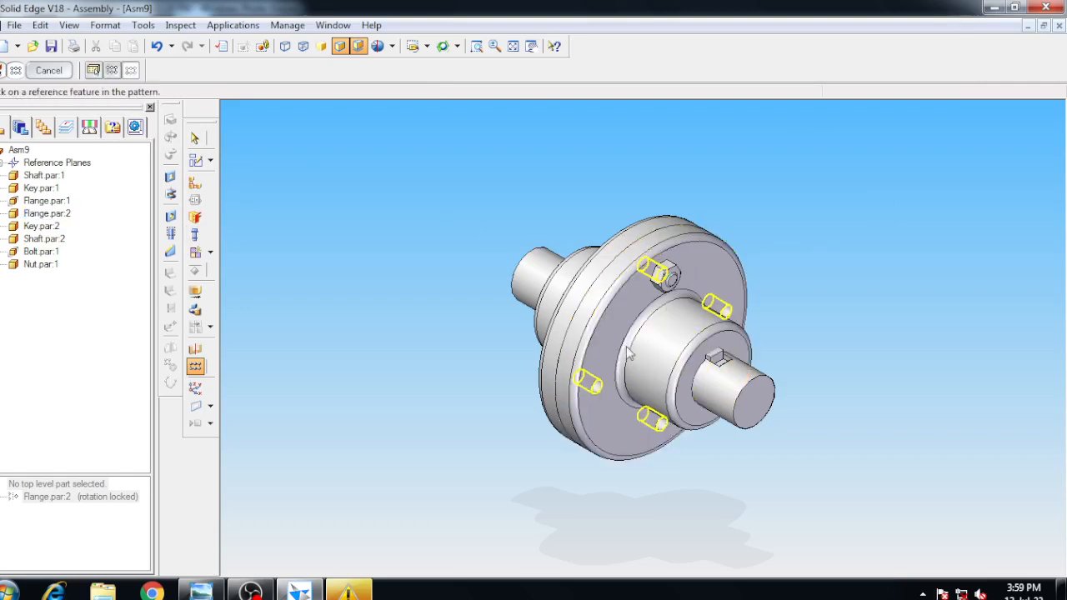
{"action": "left_click", "coordinate": [664, 280]}
{"action": "left_click", "coordinate": [50, 72]}
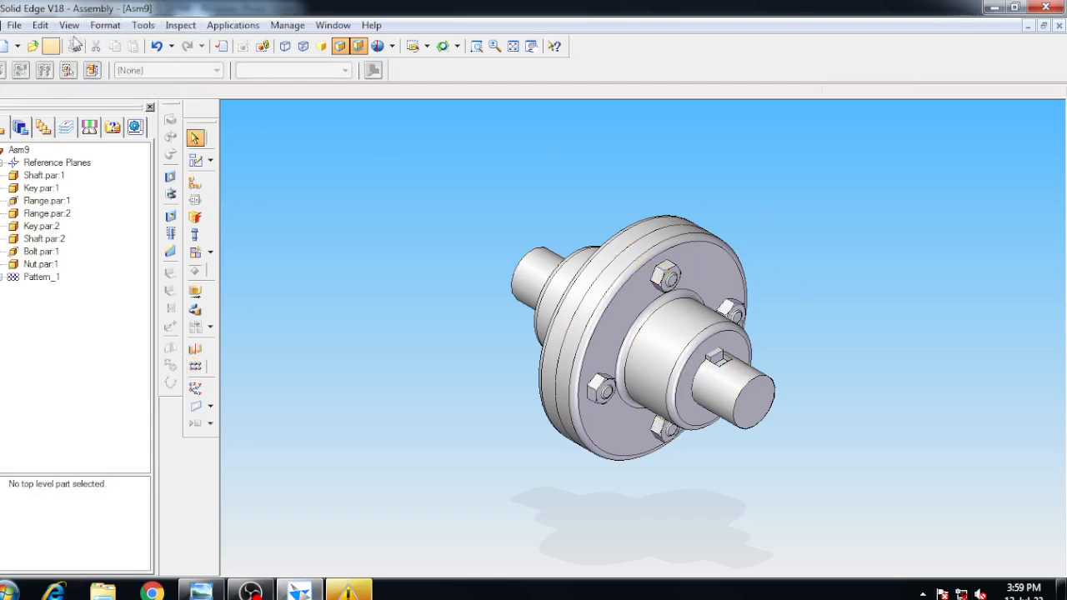
- Save the assembly as Asm9.asm in the Flange folder
{"action": "left_click", "coordinate": [51, 46]}
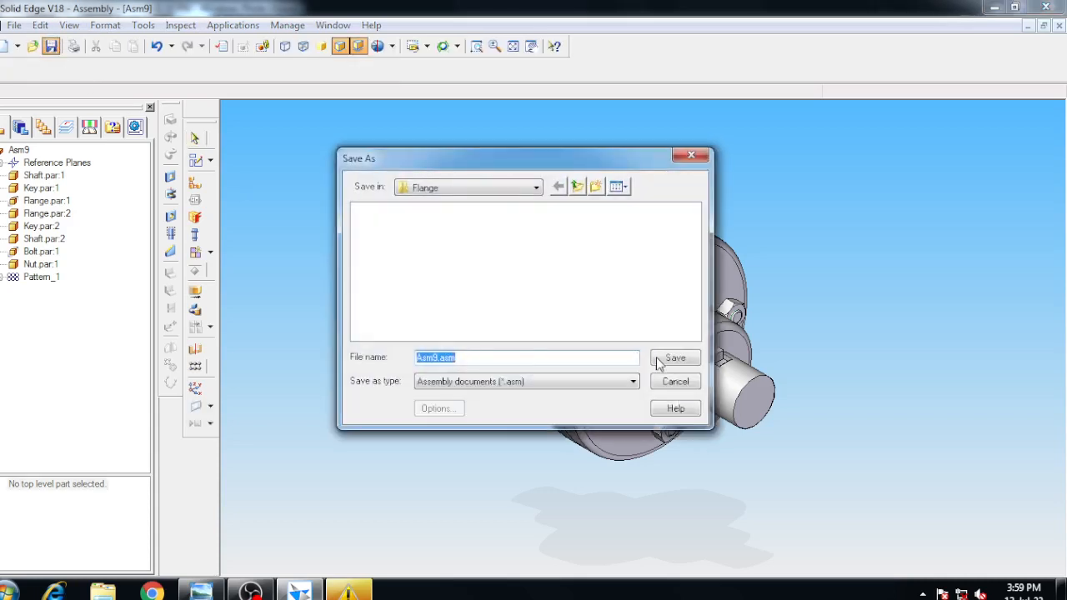
{"action": "left_click", "coordinate": [658, 357]}
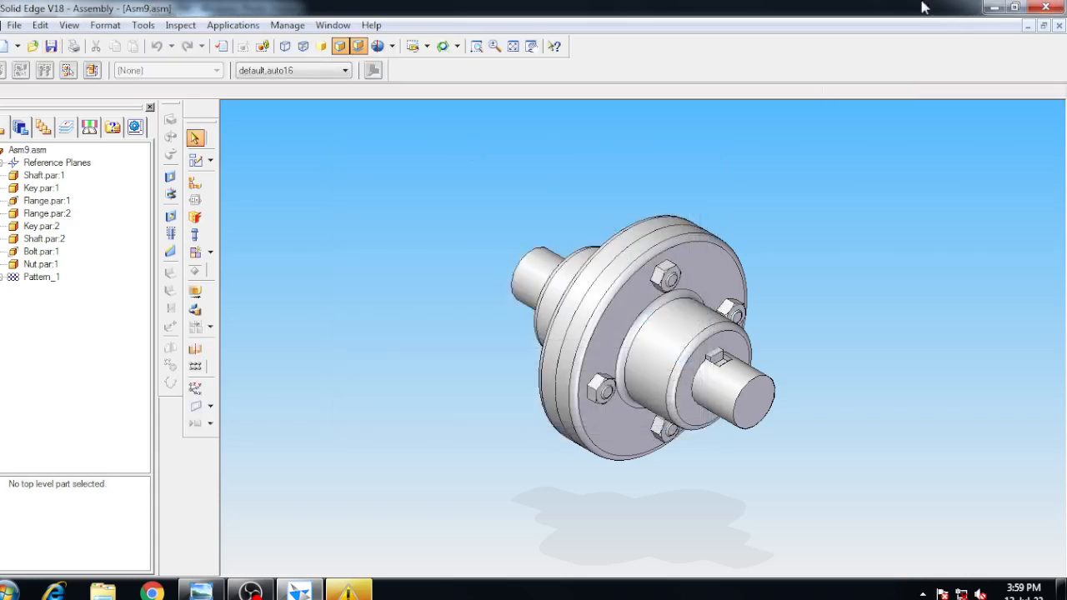
{"action": "left_click", "coordinate": [14, 25]}
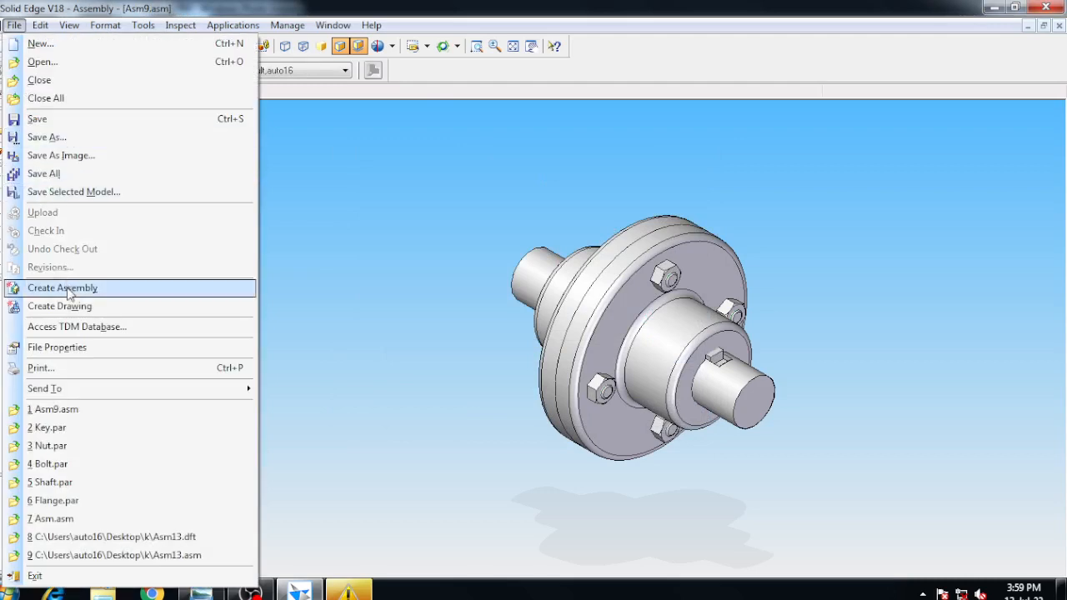
{"action": "left_click", "coordinate": [359, 238]}
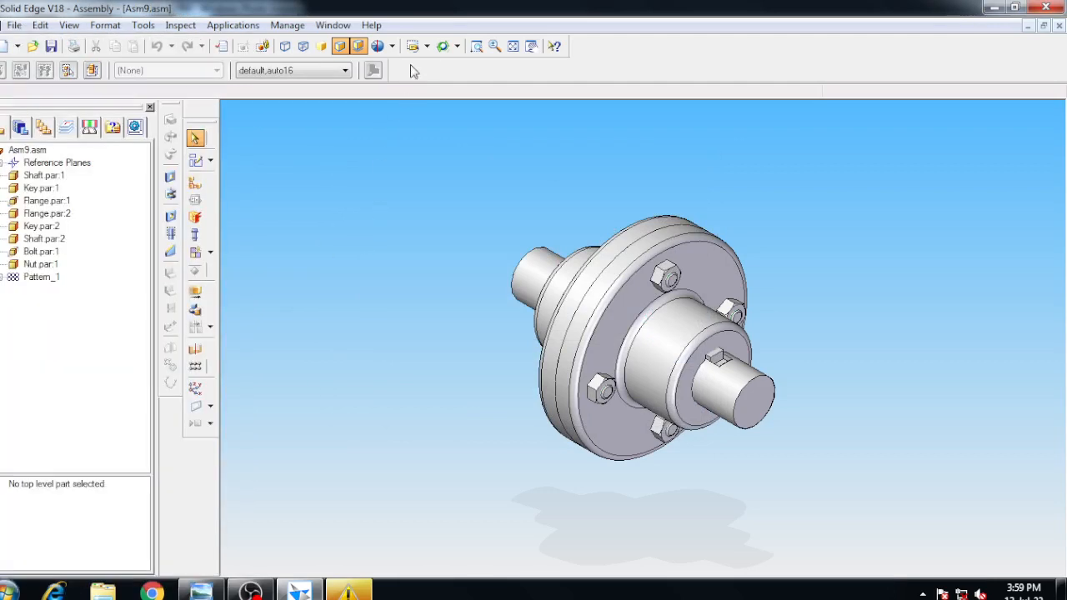
- Create a drawing of the flange coupling assembly from the normal.dft template with the drawing view wizard enabled
{"action": "left_click", "coordinate": [426, 46]}
{"action": "left_click", "coordinate": [432, 96]}
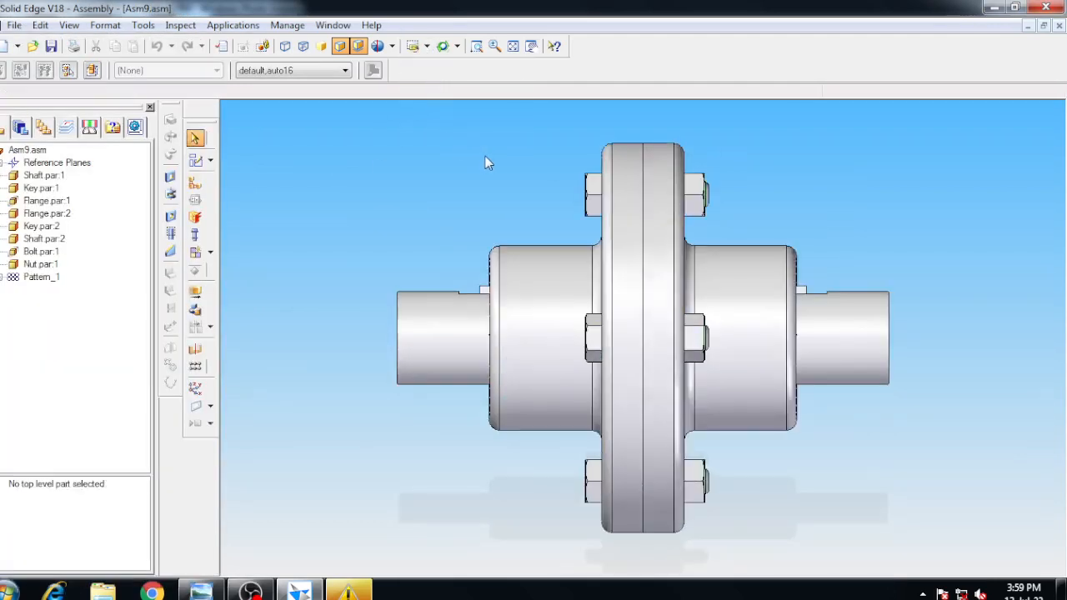
{"action": "left_click", "coordinate": [426, 46]}
{"action": "left_click", "coordinate": [432, 94]}
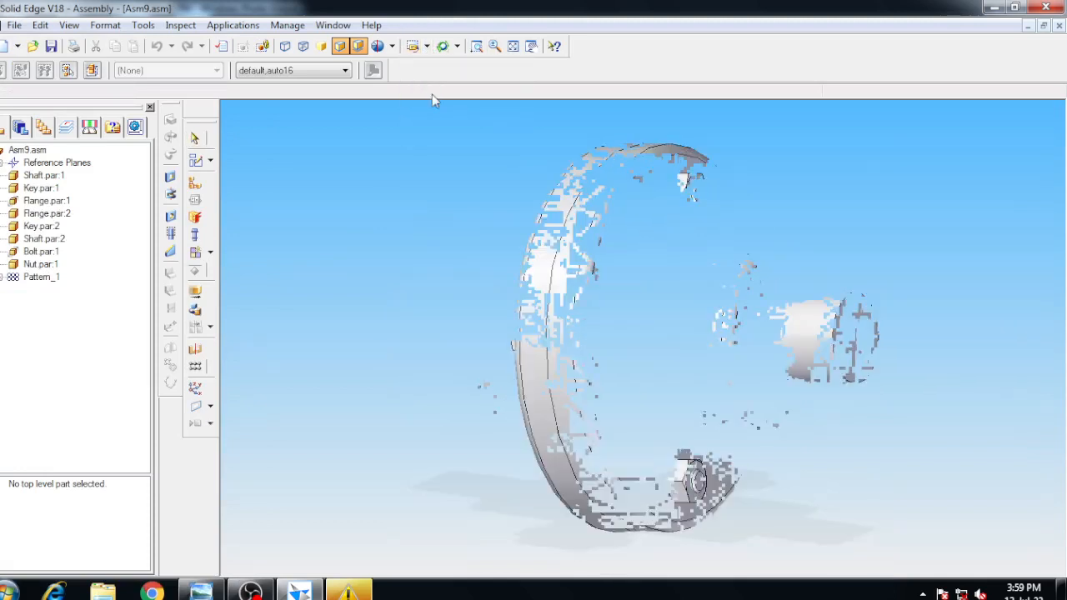
{"action": "left_click", "coordinate": [14, 25]}
{"action": "left_click", "coordinate": [60, 307]}
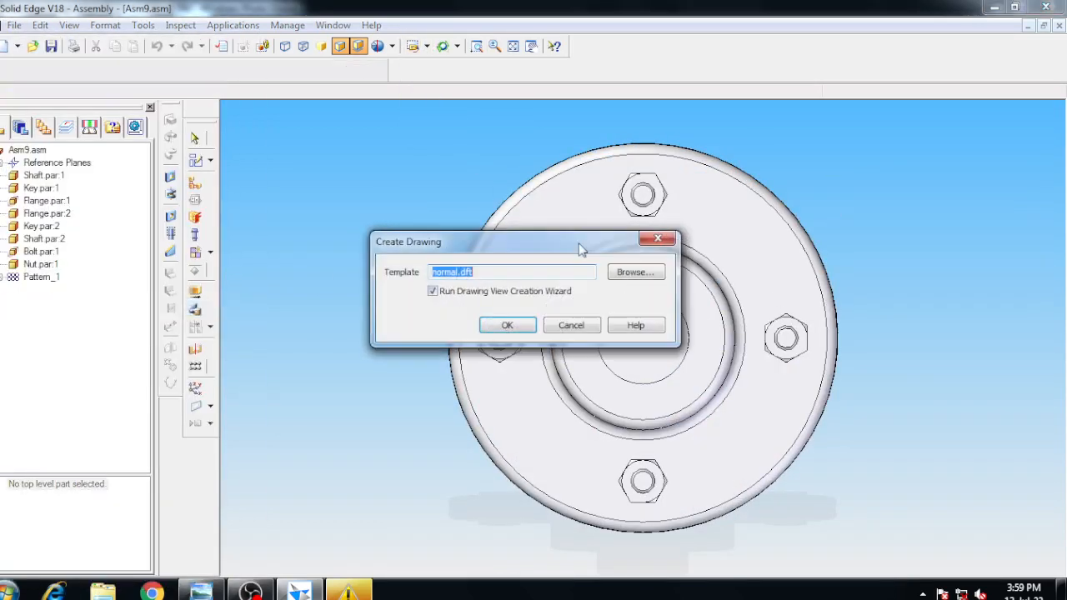
{"action": "left_click", "coordinate": [506, 325]}
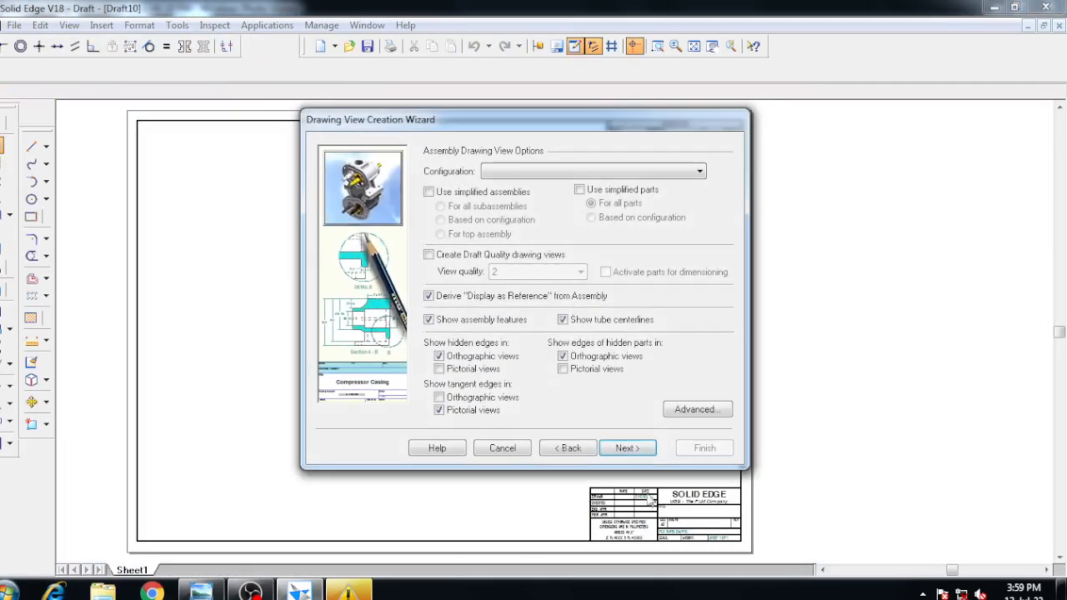
- Use front as the primary view and place it with a view below, a side view and a pictorial view on the sheet
{"action": "left_click", "coordinate": [633, 453]}
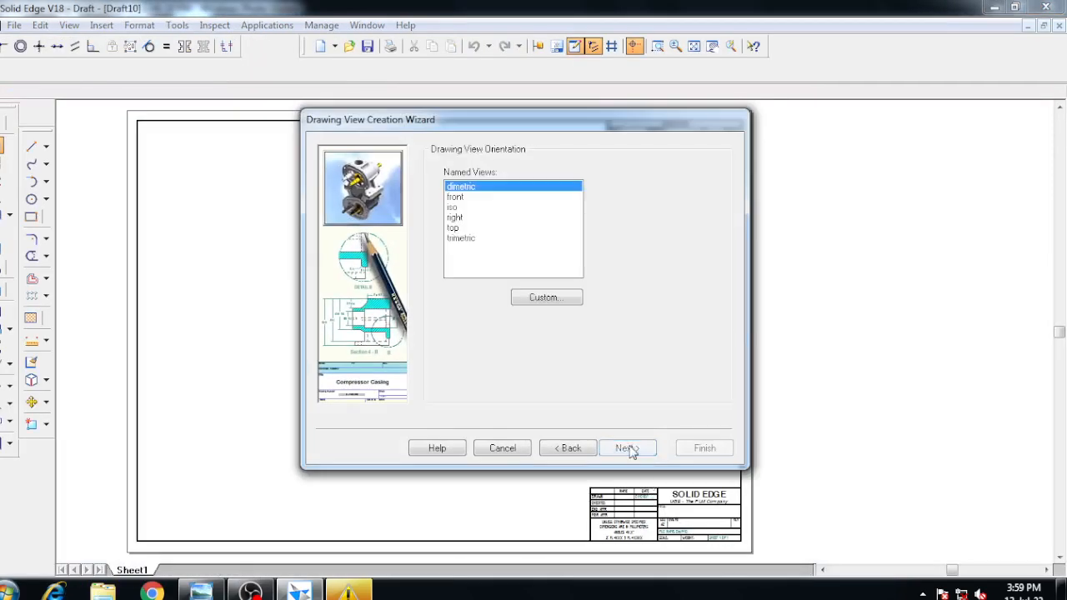
{"action": "left_click", "coordinate": [472, 198]}
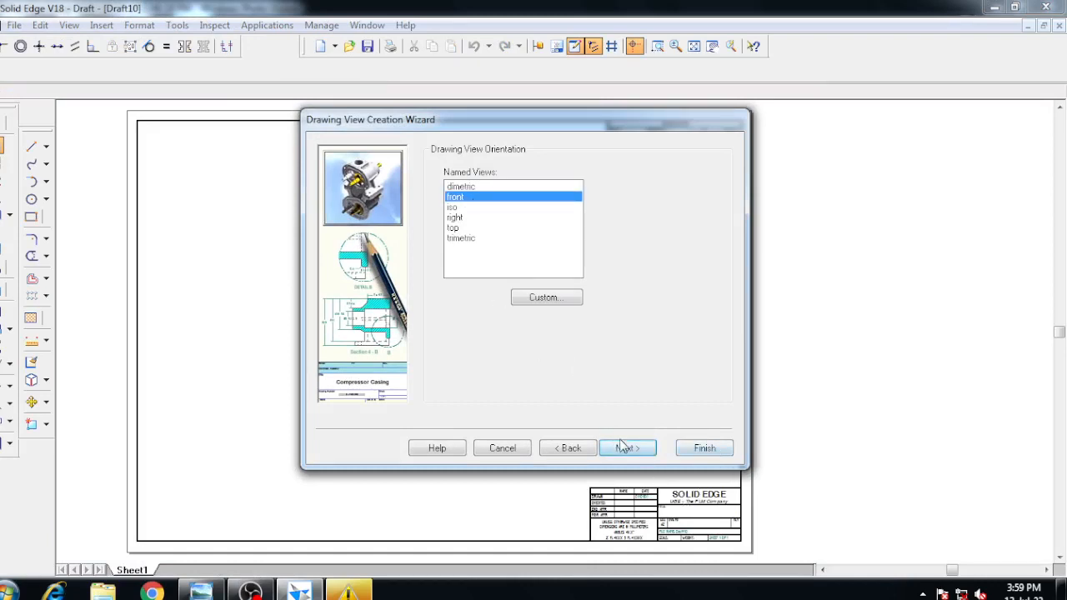
{"action": "left_click", "coordinate": [623, 447]}
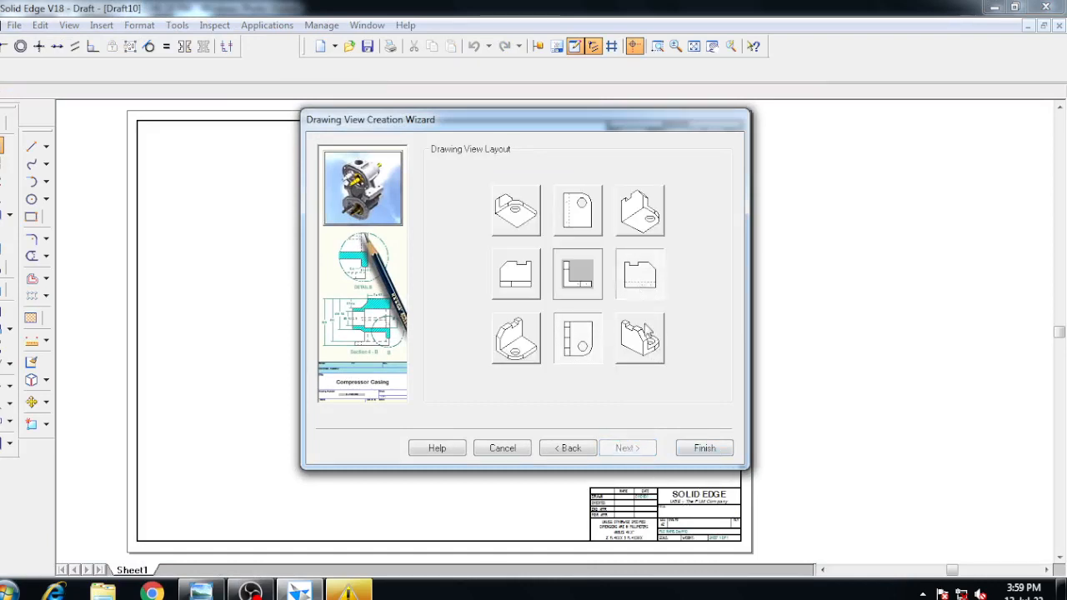
{"action": "left_click", "coordinate": [702, 450]}
{"action": "left_click", "coordinate": [345, 338]}
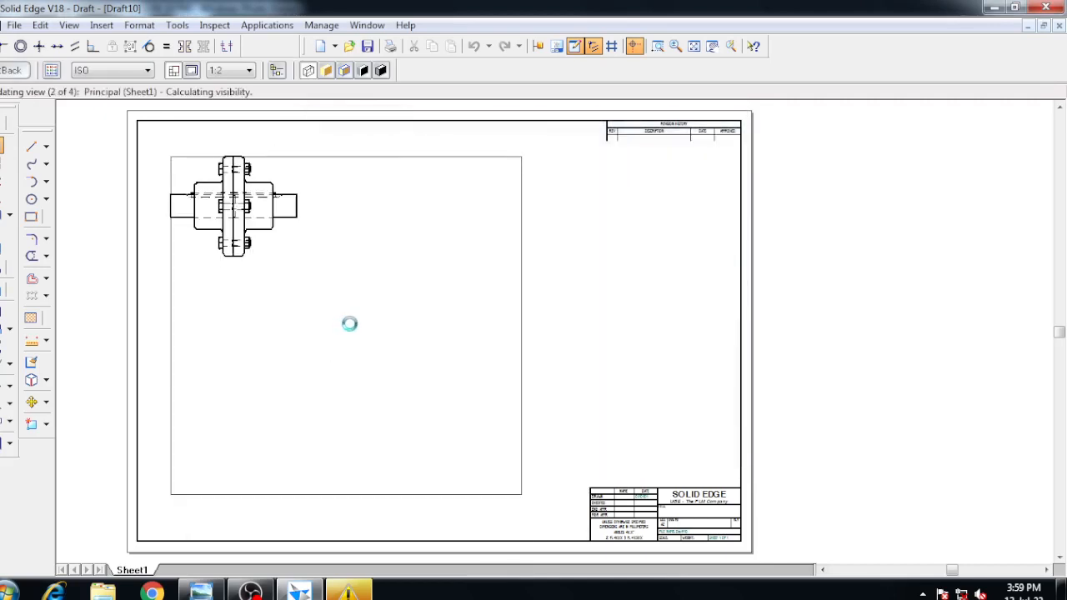
- Set Sheet1's background sheet to A4-Sheet and turn off the background display
{"action": "right_click", "coordinate": [138, 571]}
{"action": "left_click", "coordinate": [178, 555]}
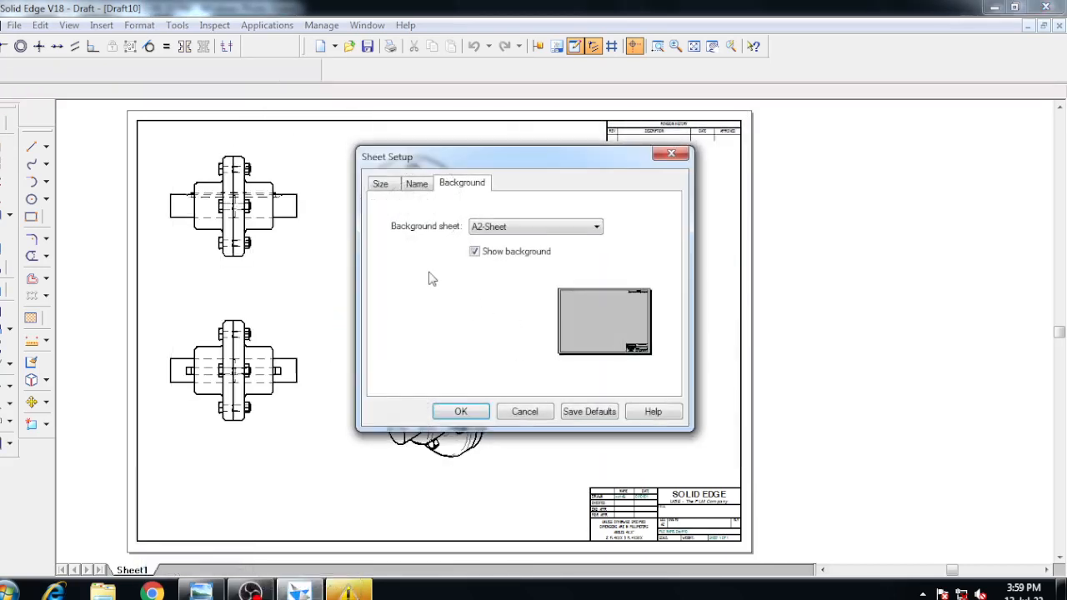
{"action": "left_click", "coordinate": [603, 227]}
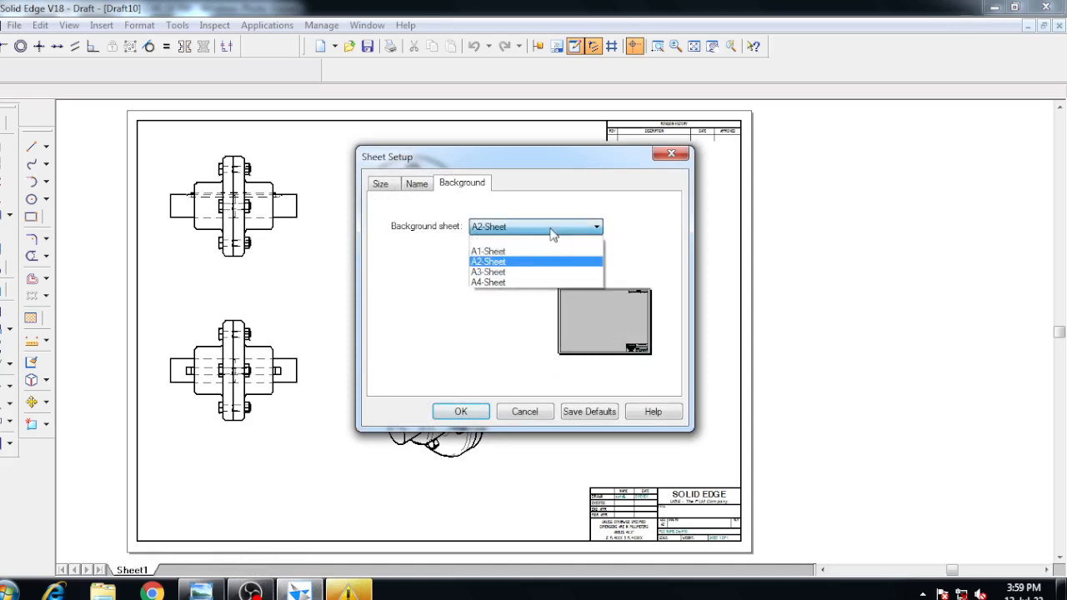
{"action": "left_click", "coordinate": [499, 284]}
{"action": "left_click", "coordinate": [493, 259]}
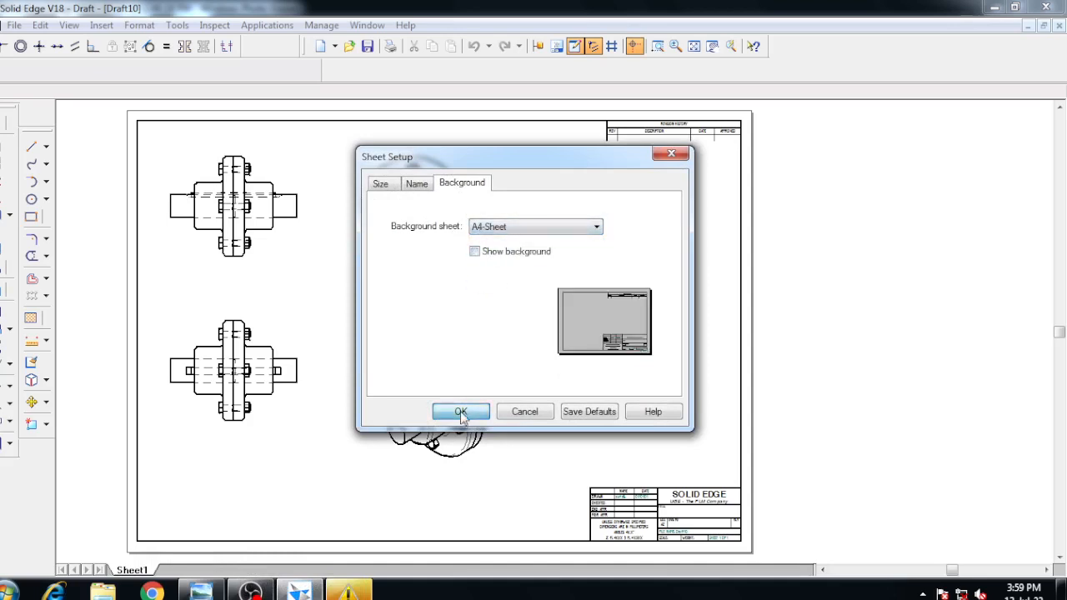
{"action": "left_click", "coordinate": [461, 412]}
- Reposition the front, lower, side and pictorial views to fit them within the smaller sheet
{"action": "mouse_move", "coordinate": [234, 371]}
{"action": "left_mouse_down"}
{"action": "mouse_move", "coordinate": [222, 481]}
{"action": "mouse_move", "coordinate": [210, 492]}
{"action": "left_mouse_up"}
{"action": "mouse_move", "coordinate": [223, 215]}
{"action": "left_mouse_down"}
{"action": "mouse_move", "coordinate": [191, 369]}
{"action": "mouse_move", "coordinate": [218, 392]}
{"action": "left_mouse_up"}
{"action": "left_click_drag", "start_coordinate": [384, 377], "coordinate": [334, 377]}
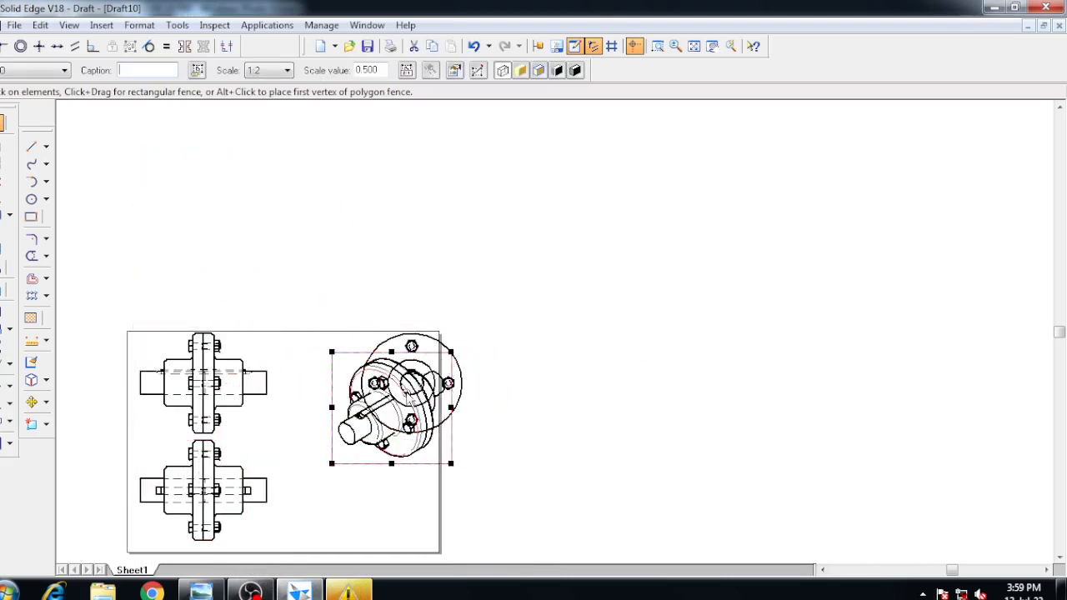
{"action": "left_click_drag", "start_coordinate": [405, 410], "coordinate": [337, 405]}
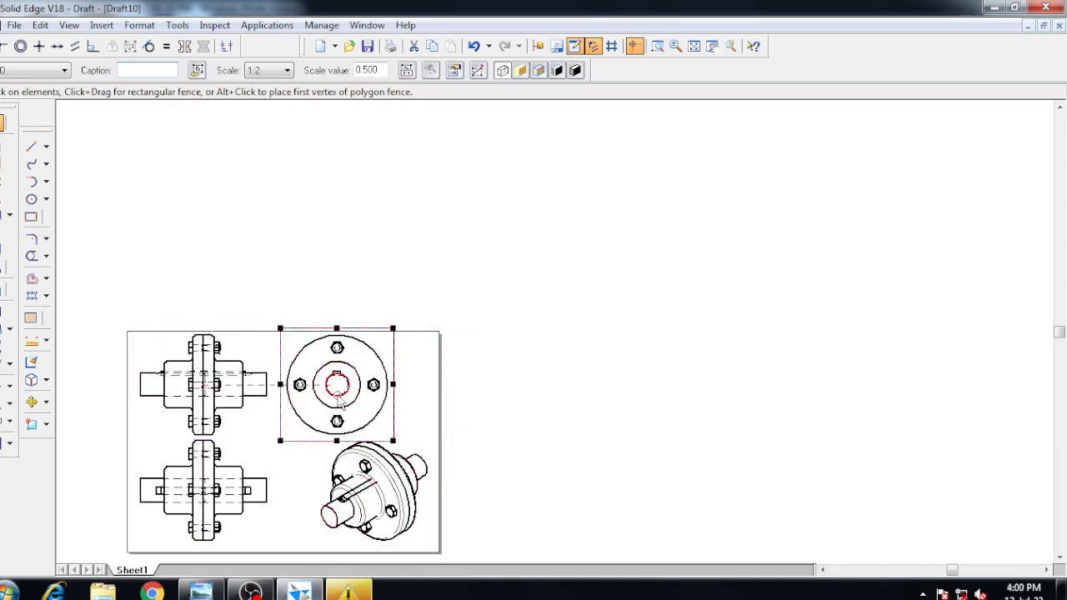
- Set the scale of the linked orthographic views to 1:5
{"action": "left_click", "coordinate": [207, 389]}
{"action": "left_click", "coordinate": [287, 70]}
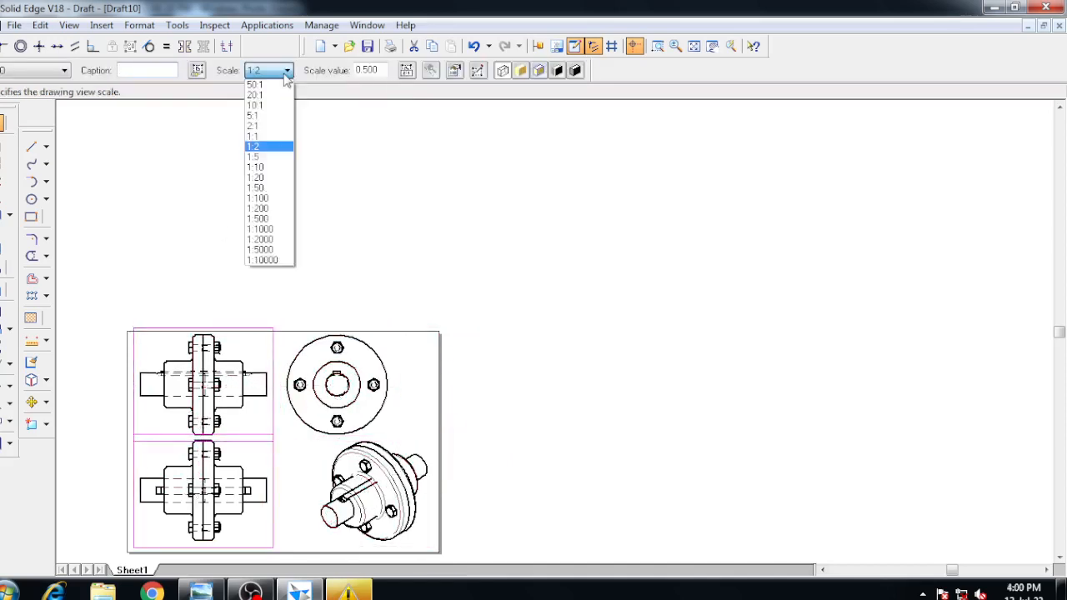
{"action": "left_click", "coordinate": [267, 157]}
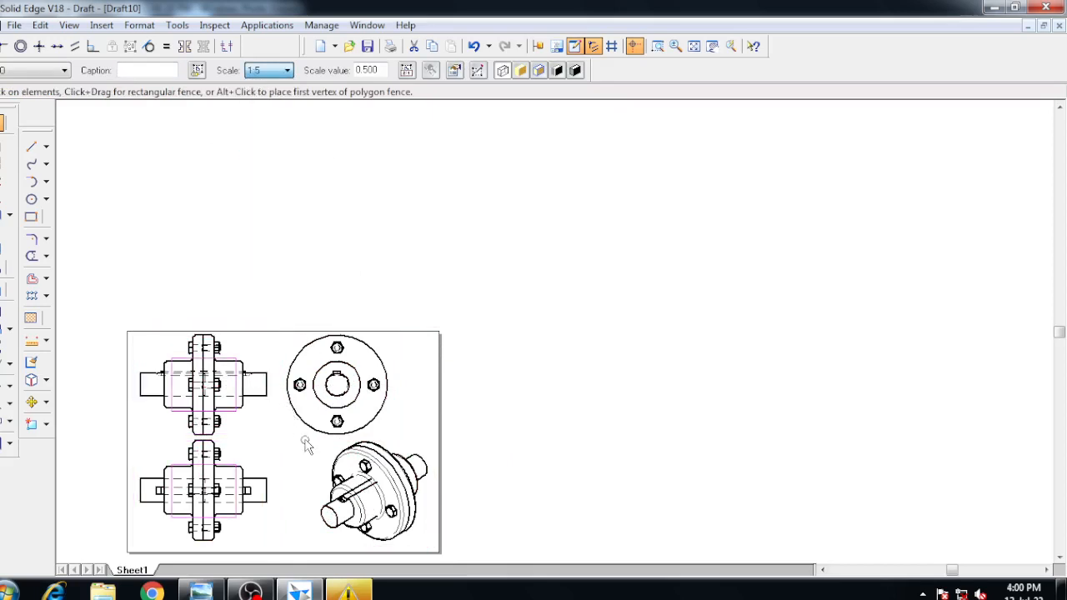
{"action": "left_click", "coordinate": [693, 46]}
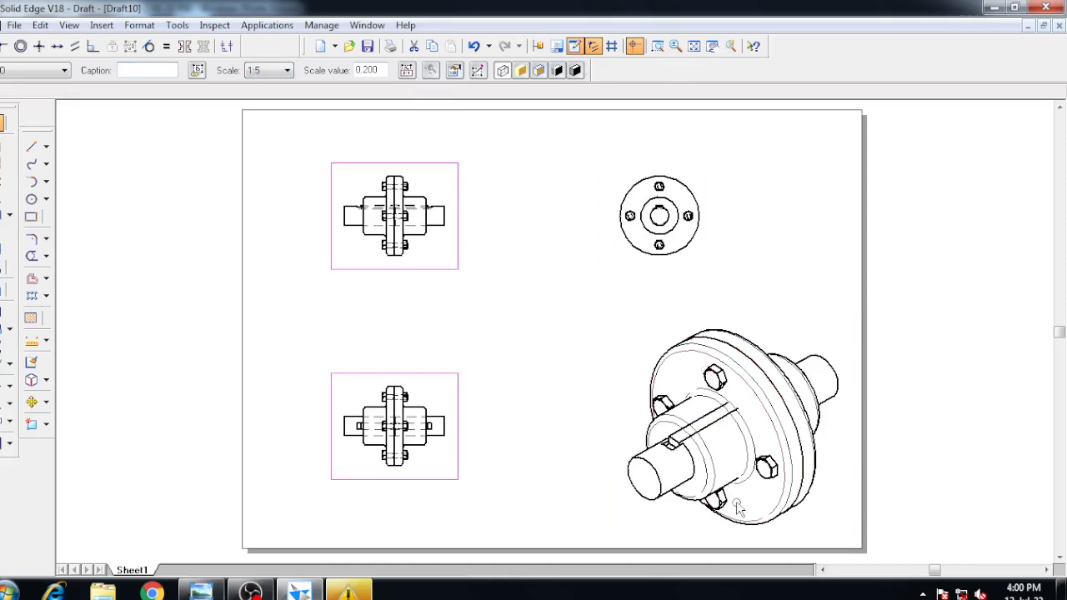
- Shade the pictorial view without edges and move the lower orthographic view up close beneath the front view
{"action": "key", "text": "Escape"}
{"action": "left_click", "coordinate": [703, 450]}
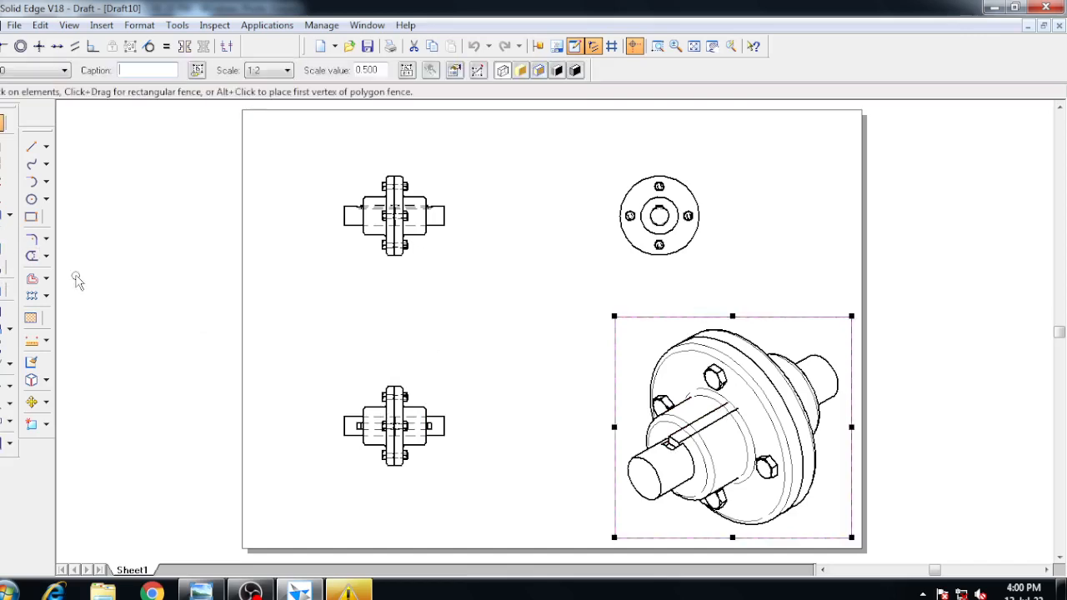
{"action": "left_click", "coordinate": [923, 228]}
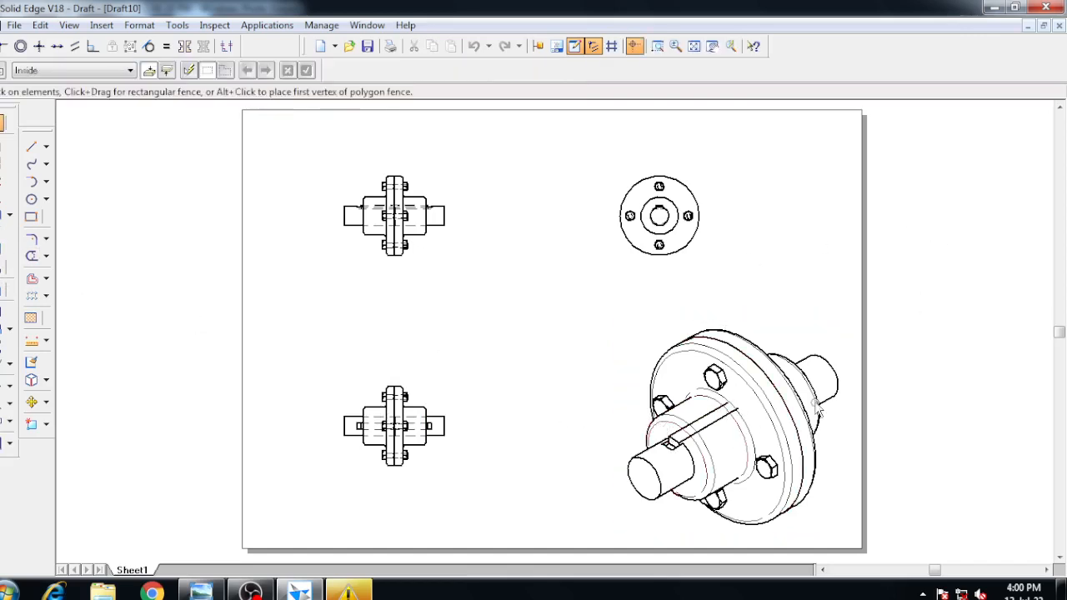
{"action": "left_click", "coordinate": [780, 413]}
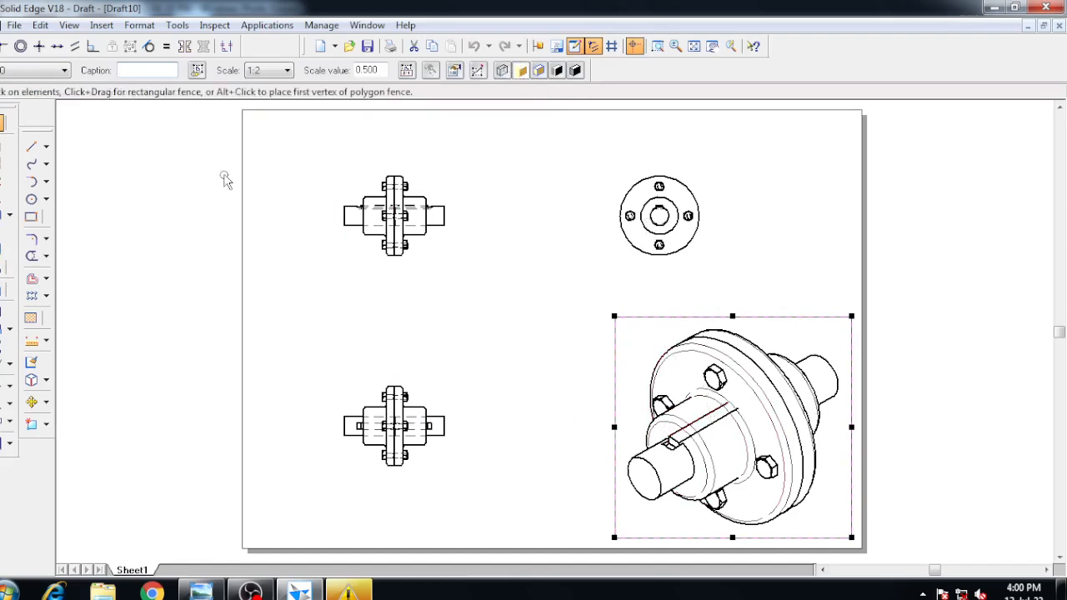
{"action": "left_click", "coordinate": [1, 255]}
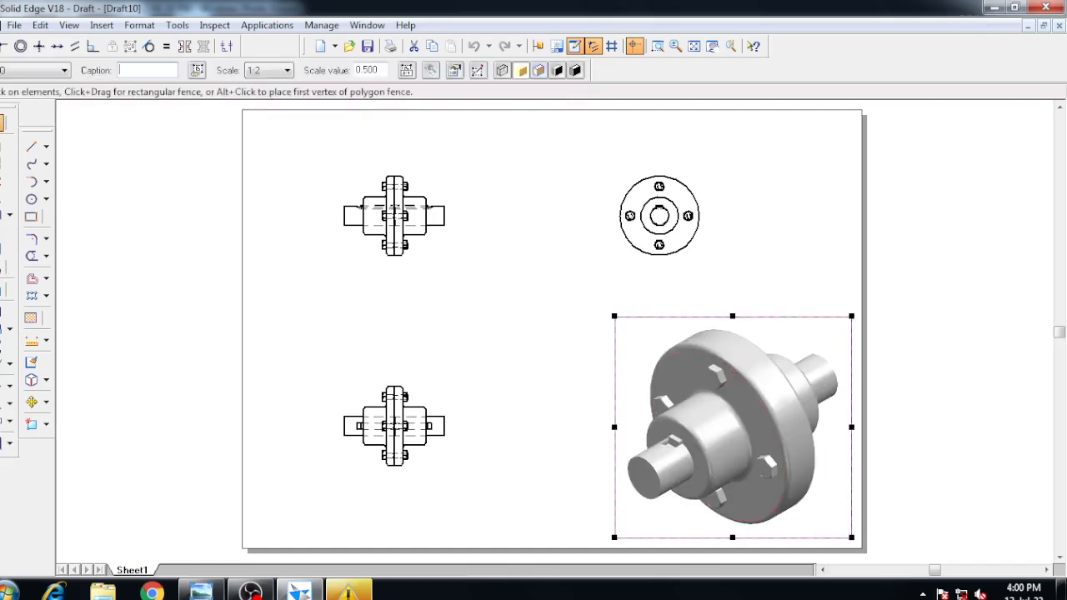
{"action": "left_click_drag", "start_coordinate": [395, 426], "coordinate": [409, 325]}
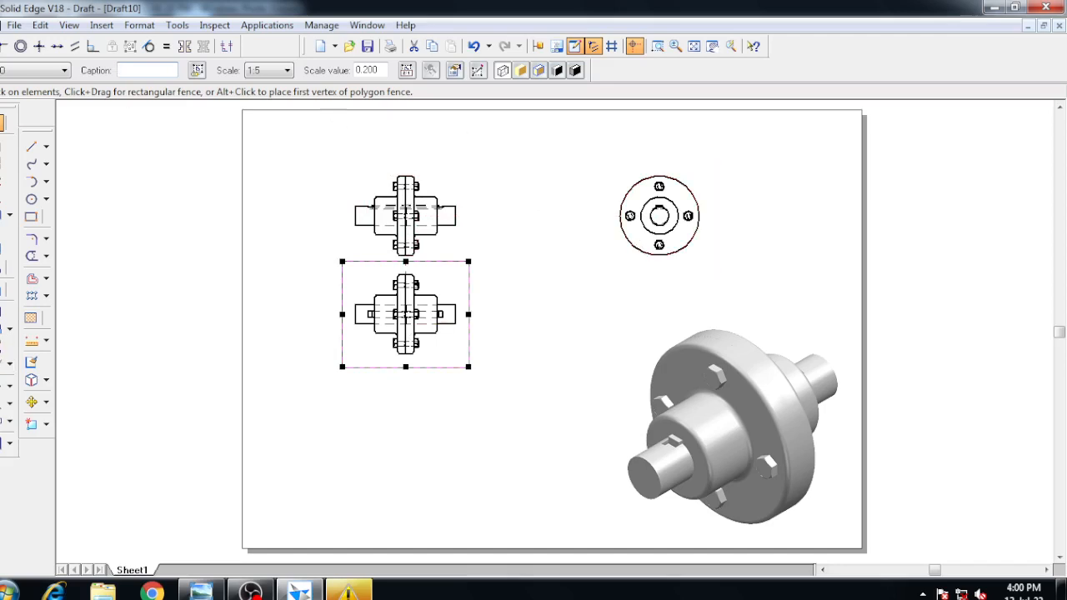
- Add the title "Flange Coupling" above the views in 8 mm Times New Roman, spaced toward the middle of its text box
{"action": "left_click", "coordinate": [5, 444]}
{"action": "left_click_drag", "start_coordinate": [339, 120], "coordinate": [708, 153]}
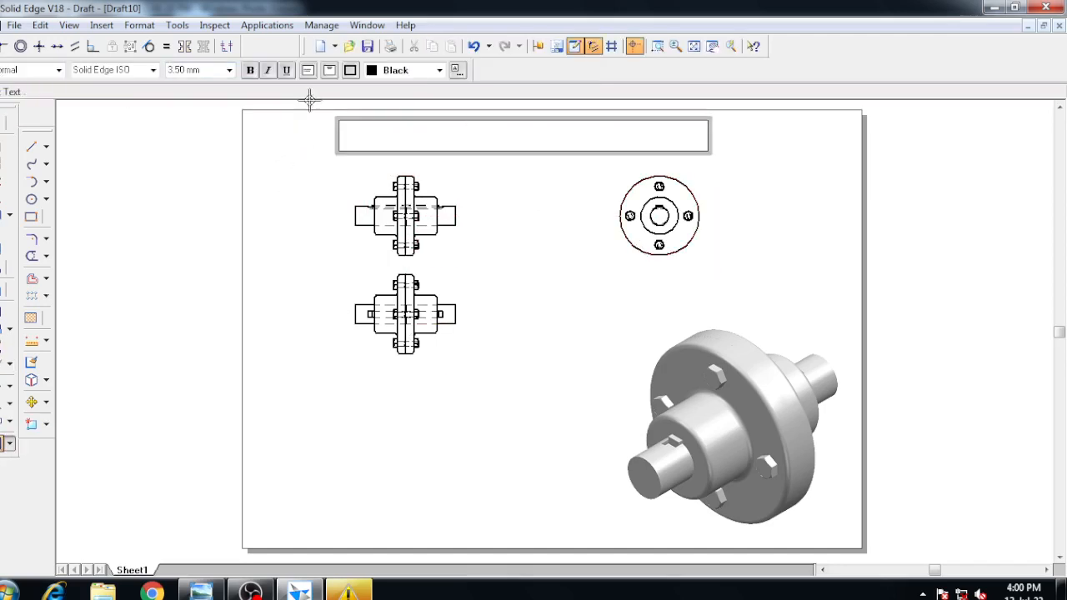
{"action": "left_click", "coordinate": [200, 70]}
{"action": "type", "text": "8"}
{"action": "key", "text": "Return"}
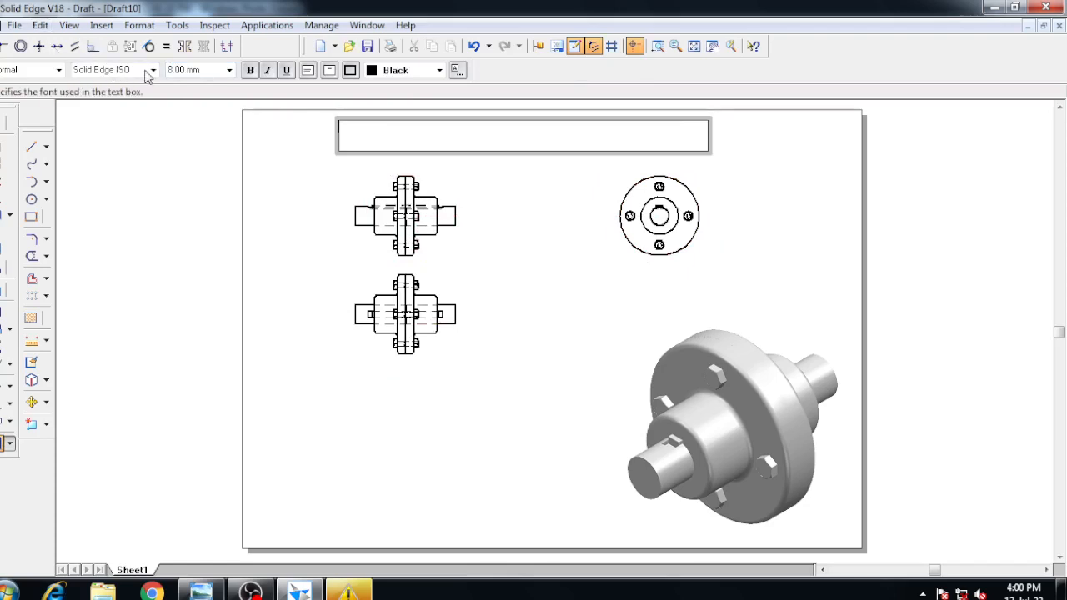
{"action": "left_click", "coordinate": [153, 70]}
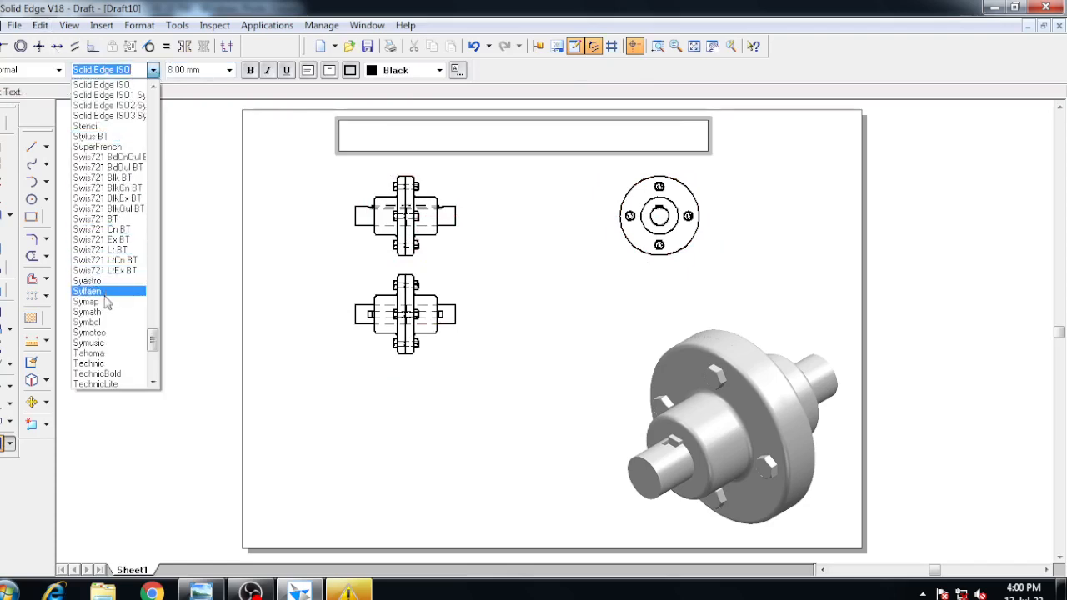
{"action": "type", "text": "ti"}
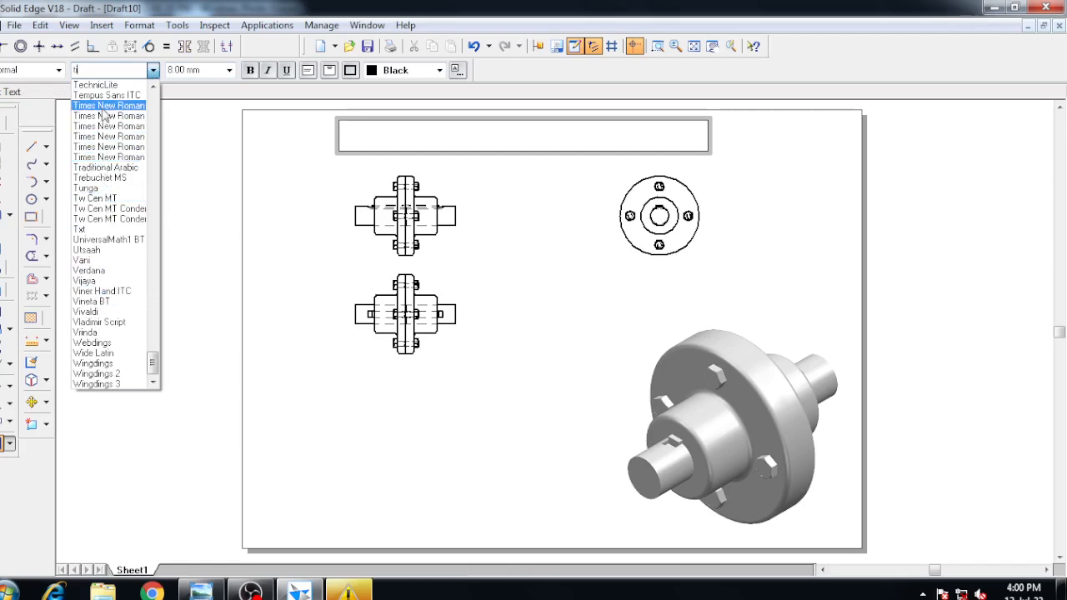
{"action": "left_click", "coordinate": [104, 115]}
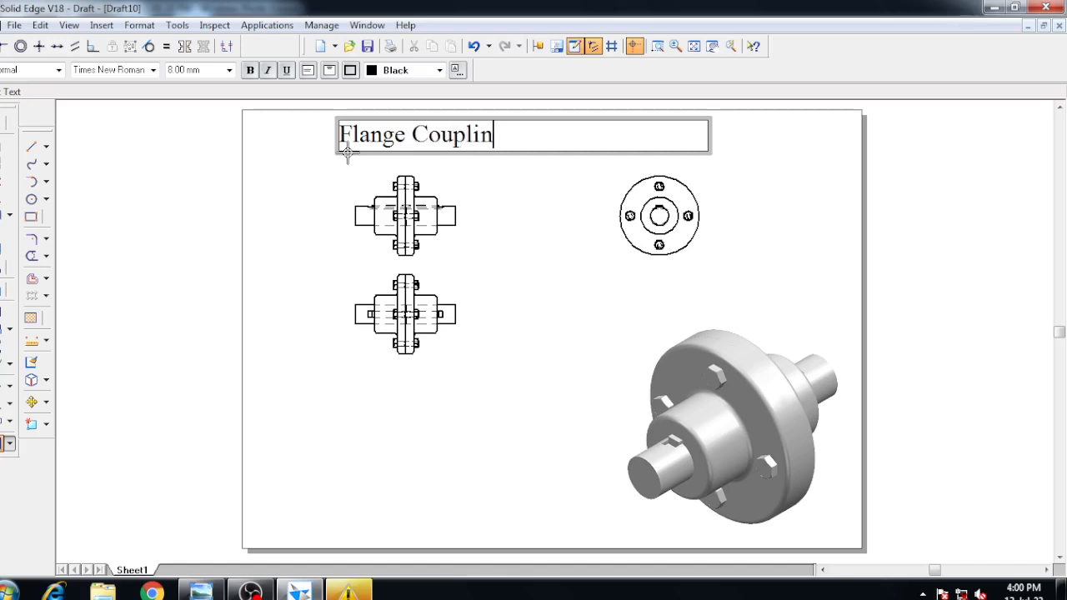
{"action": "type", "text": "g"}
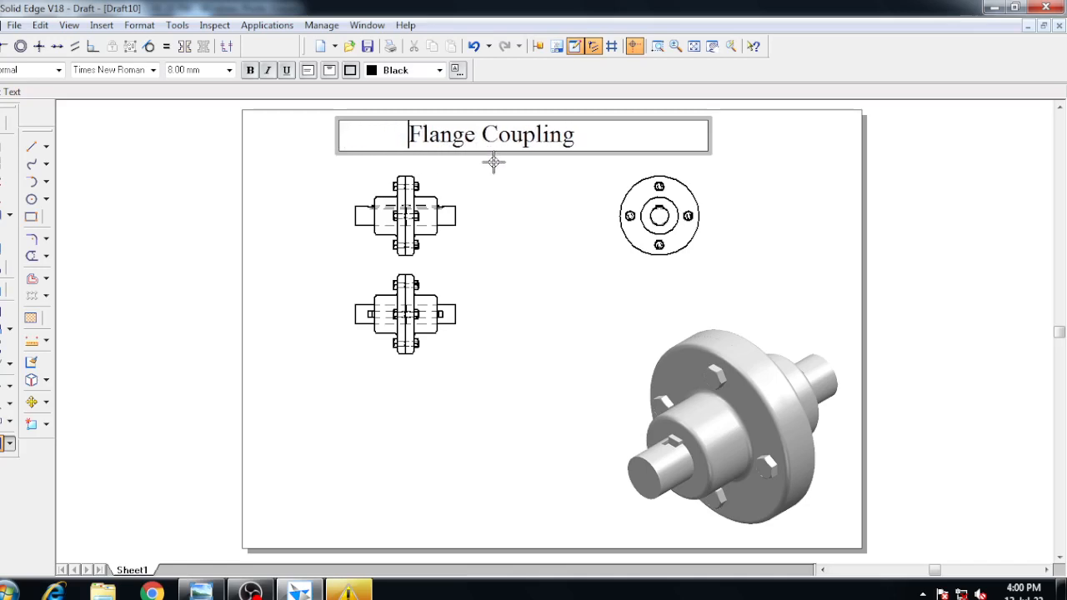
{"action": "left_click", "coordinate": [502, 395]}
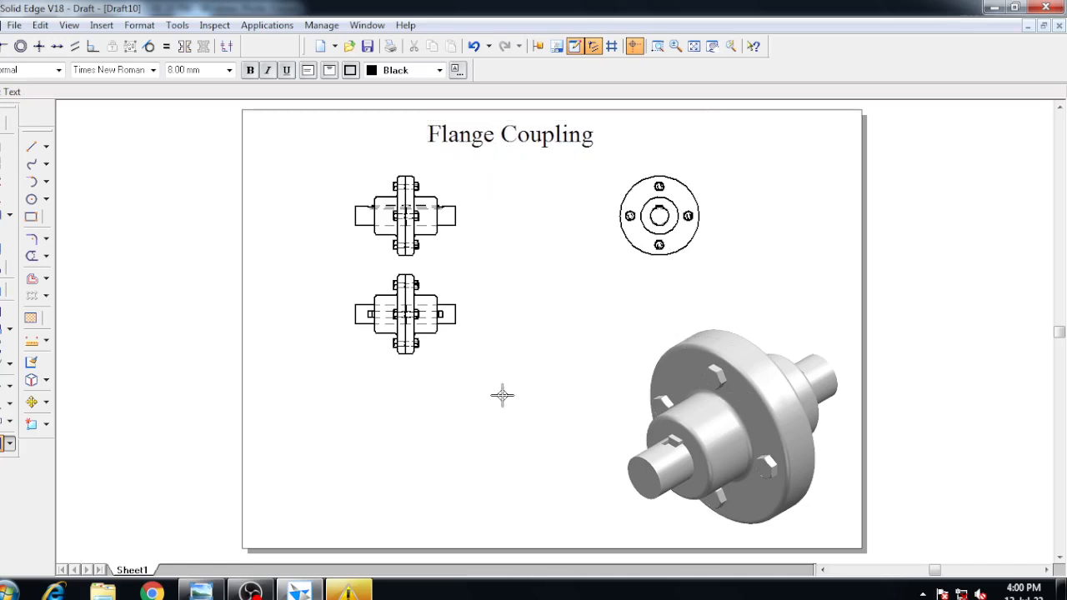
- Start a parts list based on the shaded pictorial view
{"action": "left_click", "coordinate": [2, 268]}
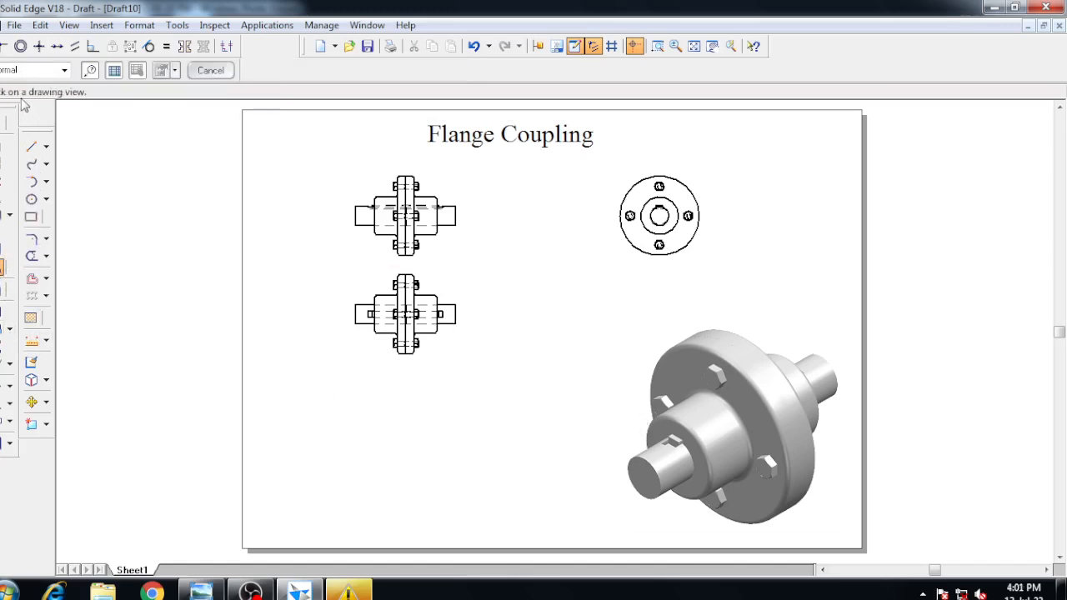
{"action": "left_click", "coordinate": [701, 404]}
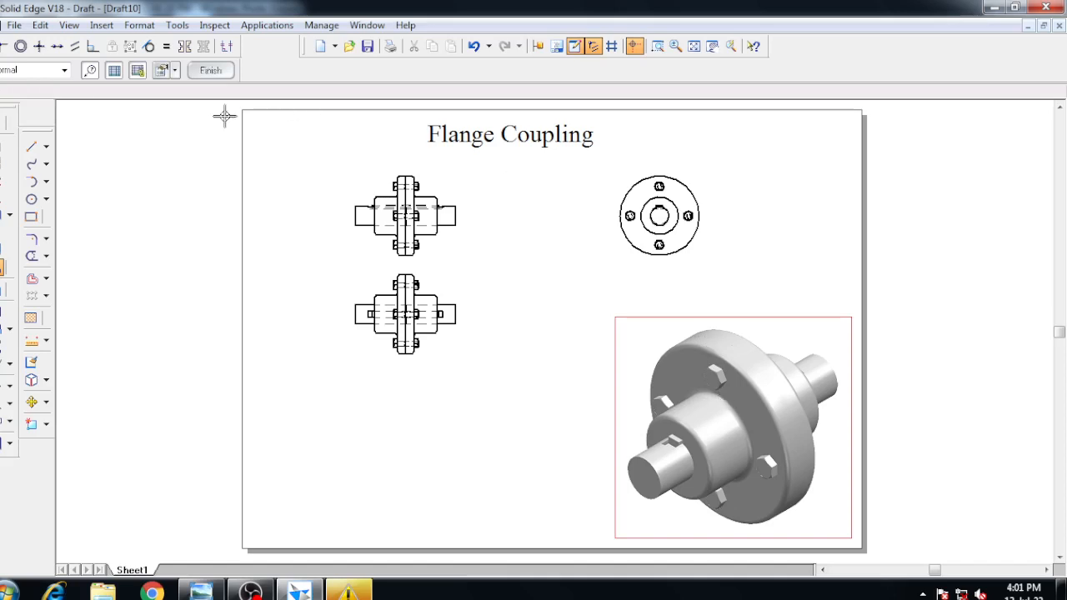